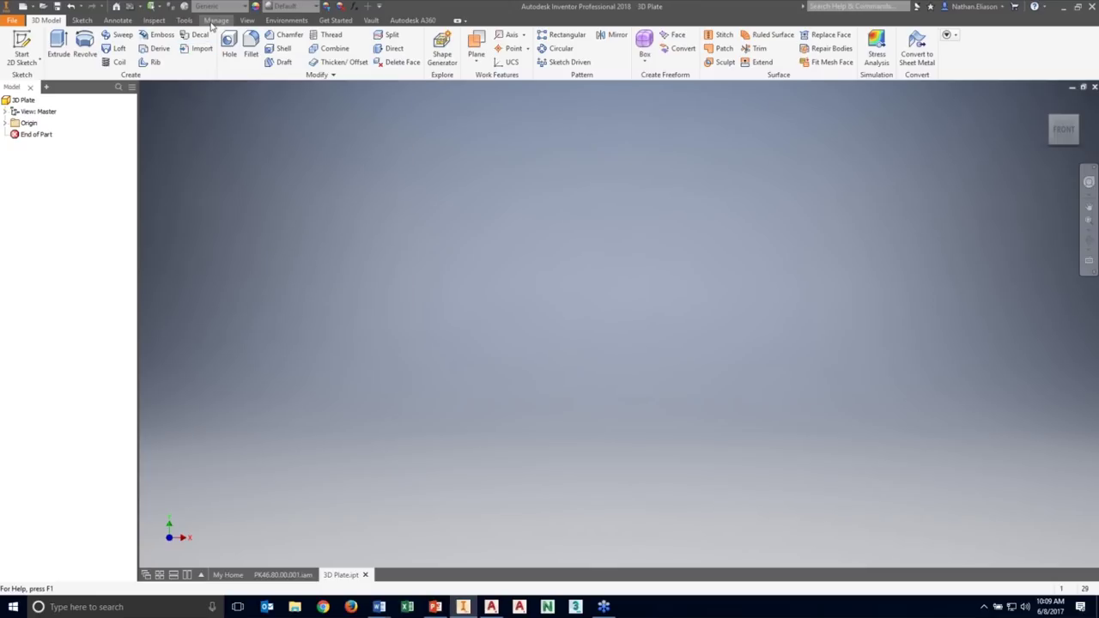
Choose the drawing D00117-07a for import through 3D Model > Import.
left_click(212, 22)
left_click(187, 22)
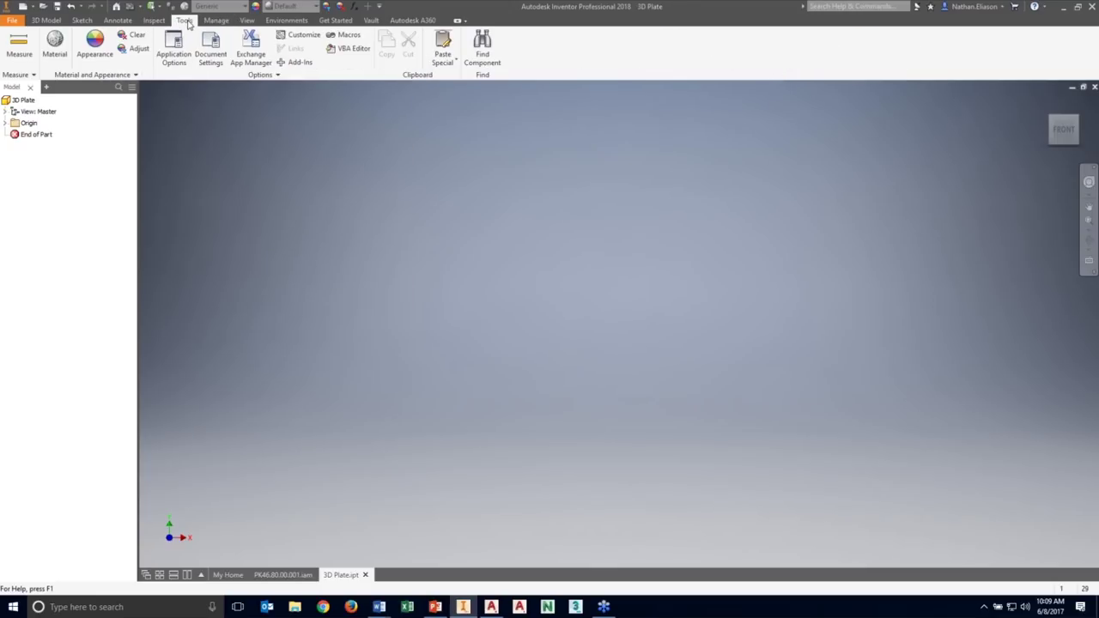
left_click(214, 22)
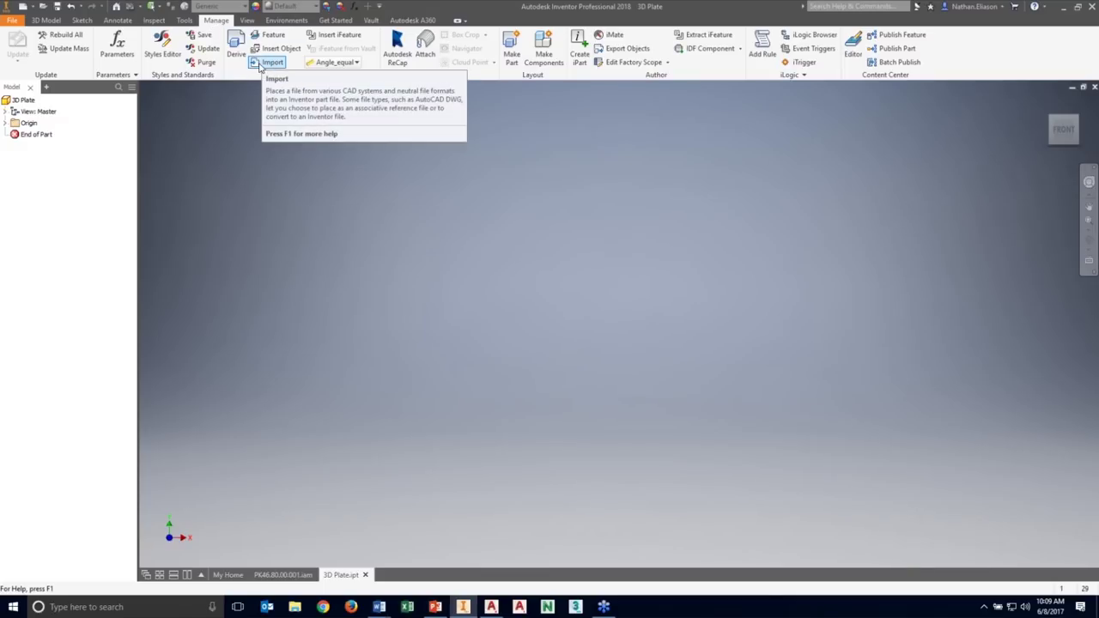
left_click(47, 21)
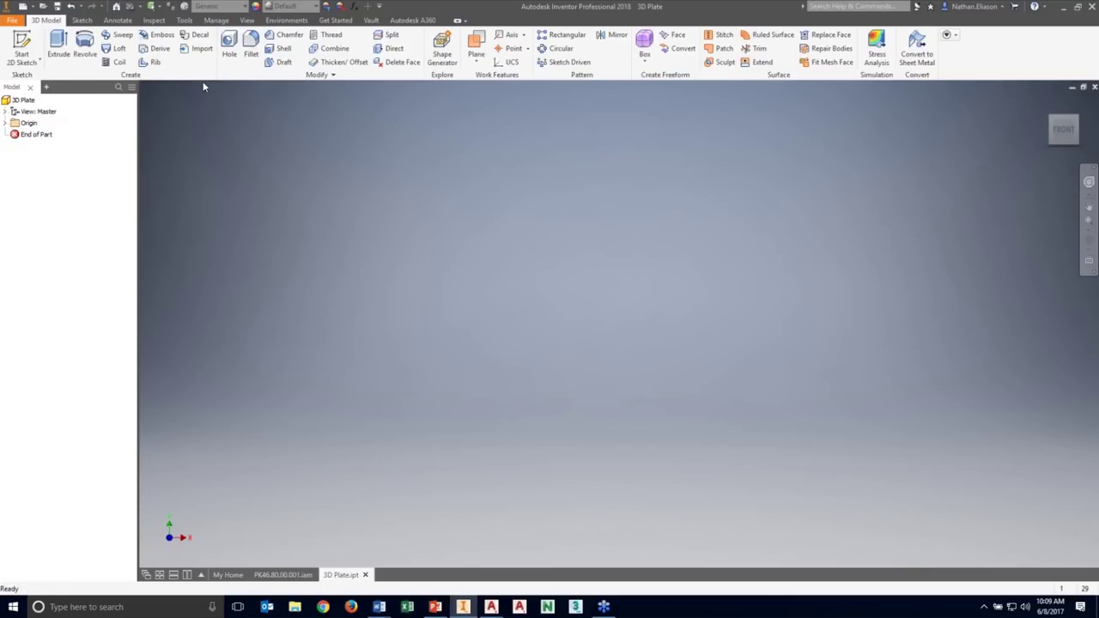
left_click(202, 48)
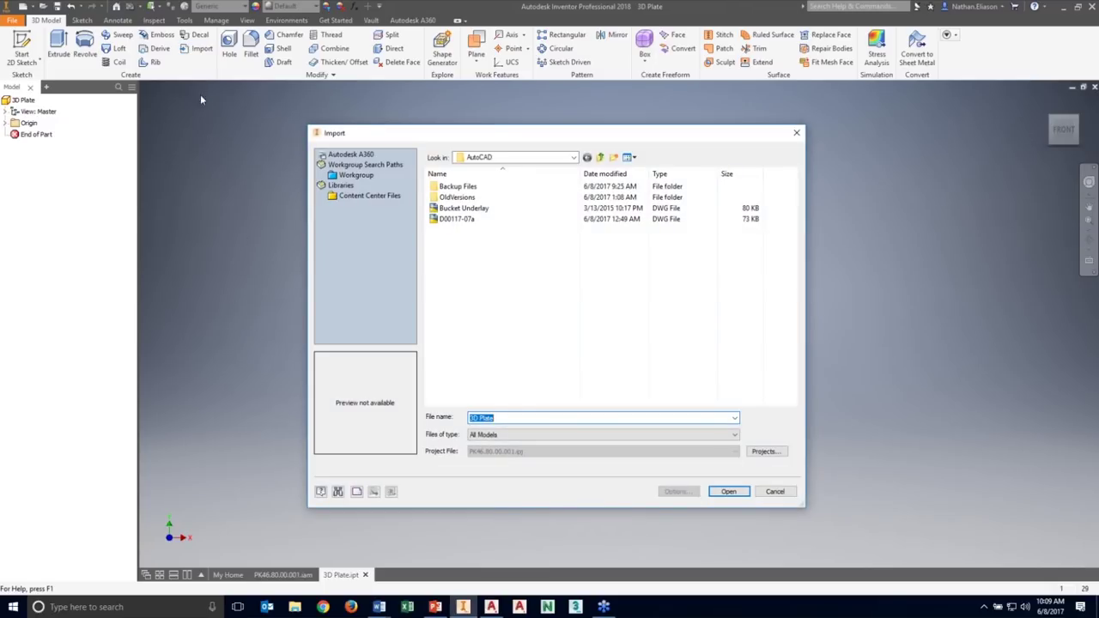
left_click(467, 223)
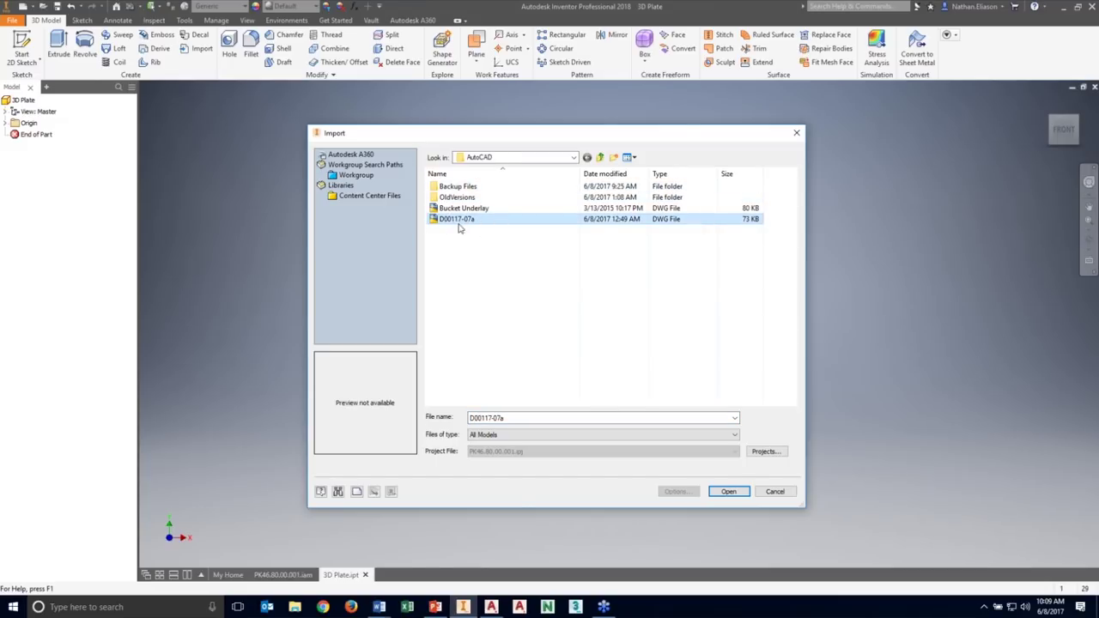
left_click(729, 492)
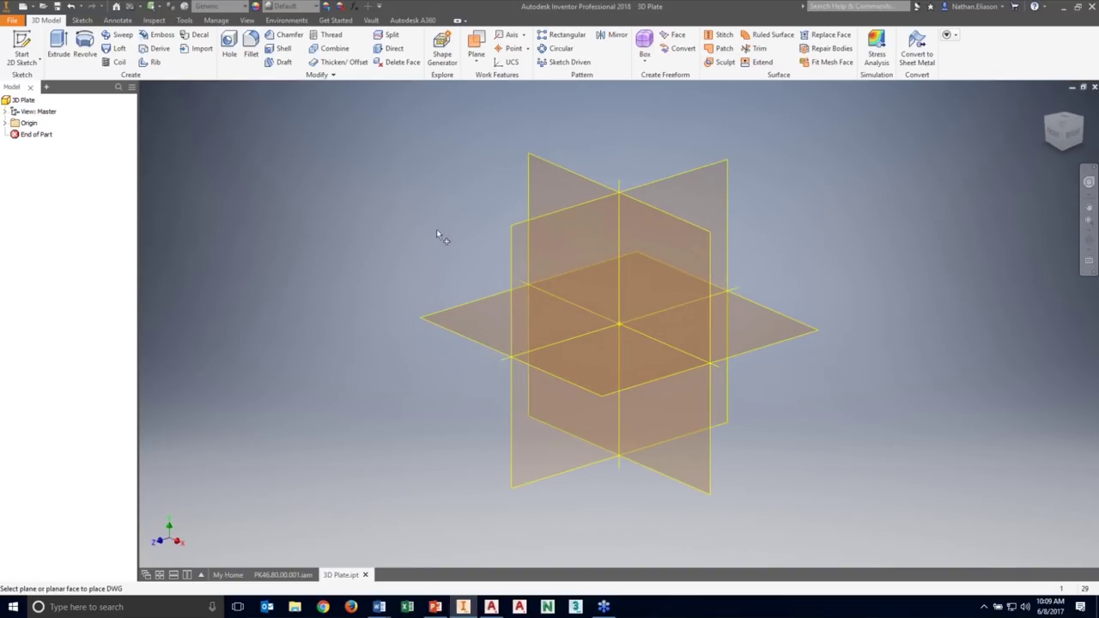
Place D00117-07a on the XZ plane at the part origin and accept the underlay message.
left_click(456, 307)
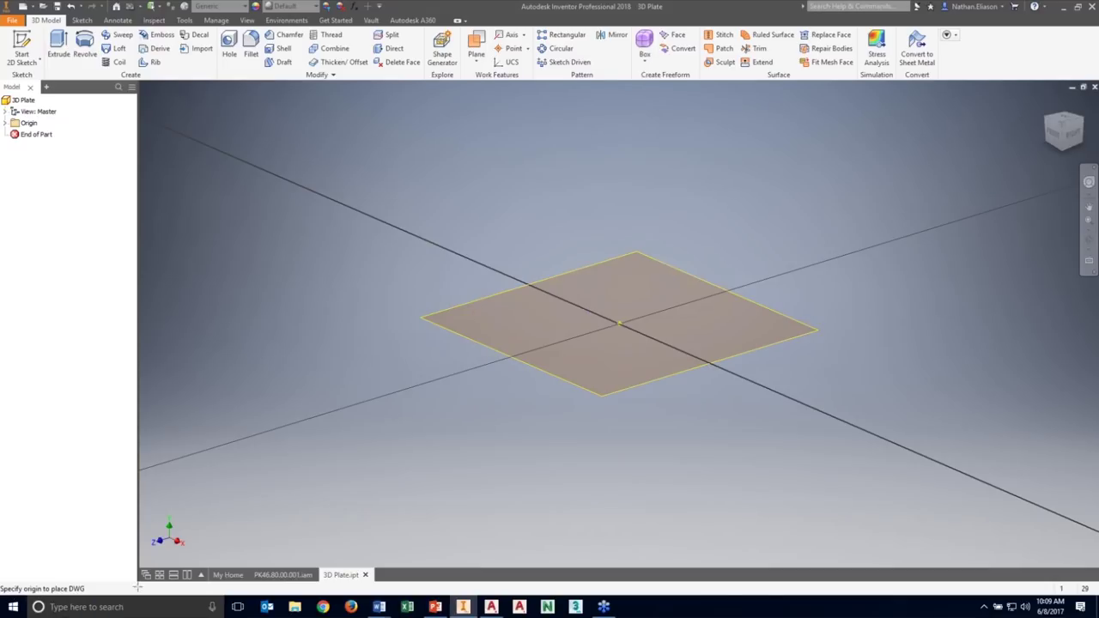
left_click(619, 323)
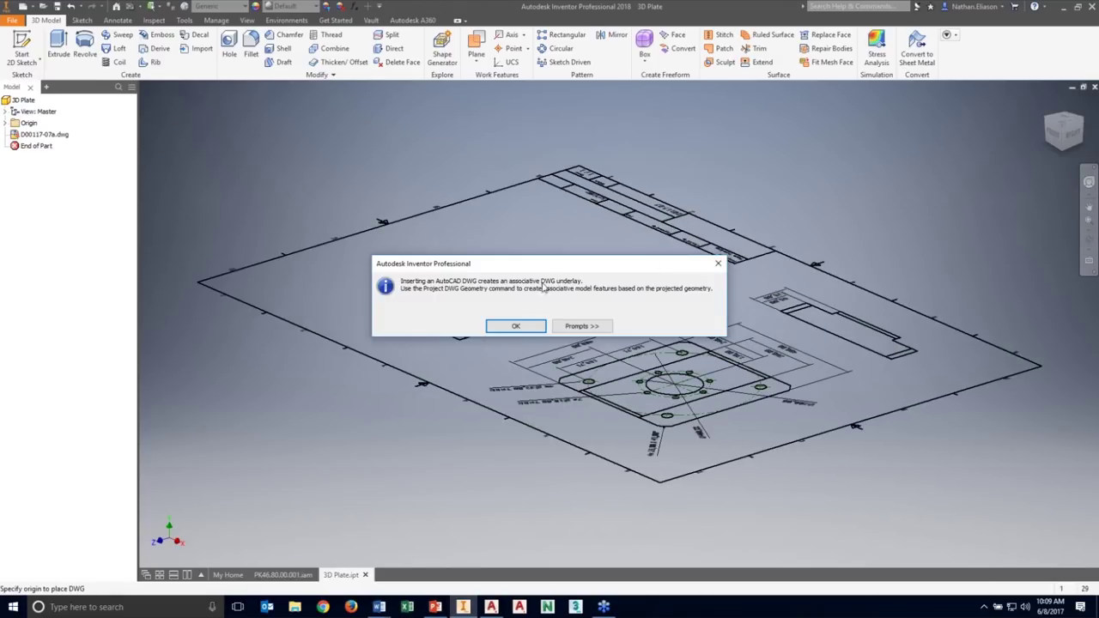
left_click(515, 324)
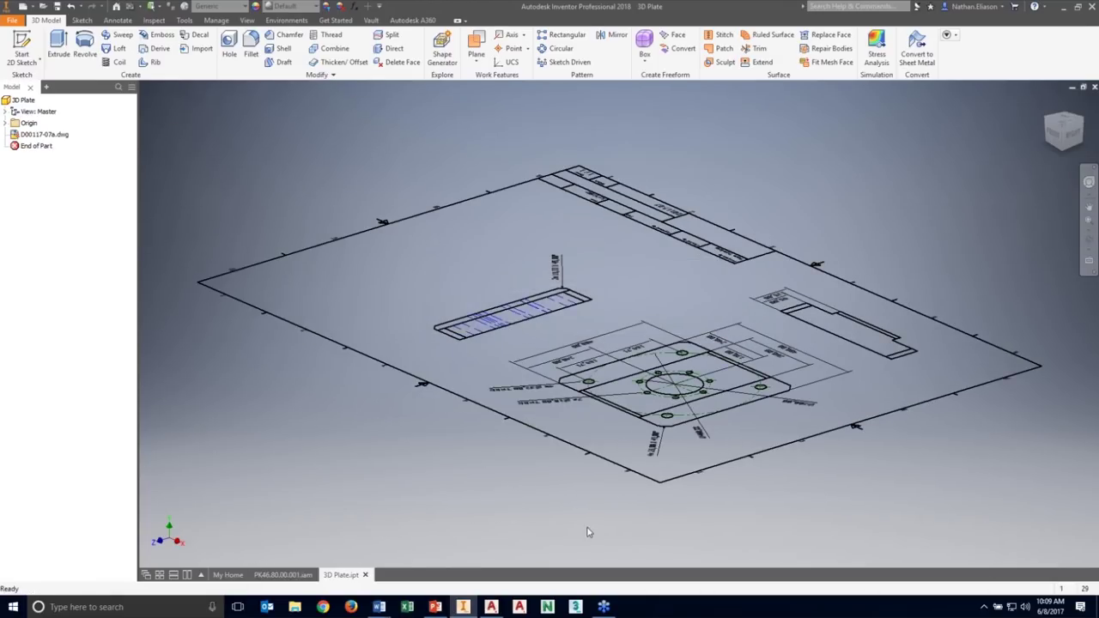
left_click(1057, 139)
View the underlay from the top and highlight the part's Center Point on the drawing.
left_click(1064, 111)
middle_click_drag(635, 343, 634, 321)
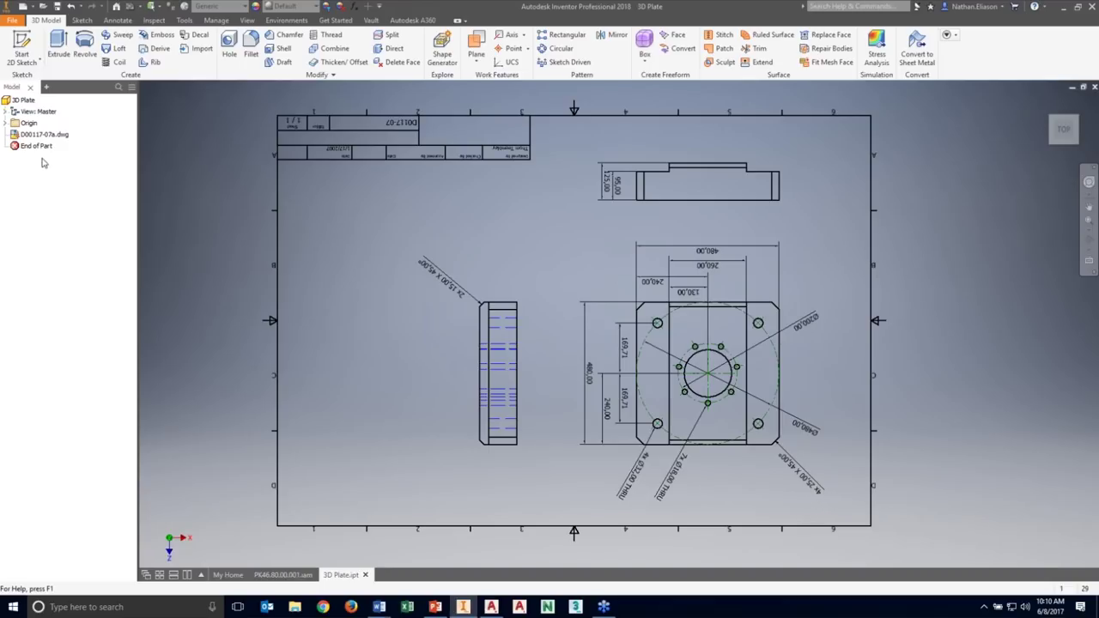
left_click(6, 124)
left_click(45, 204)
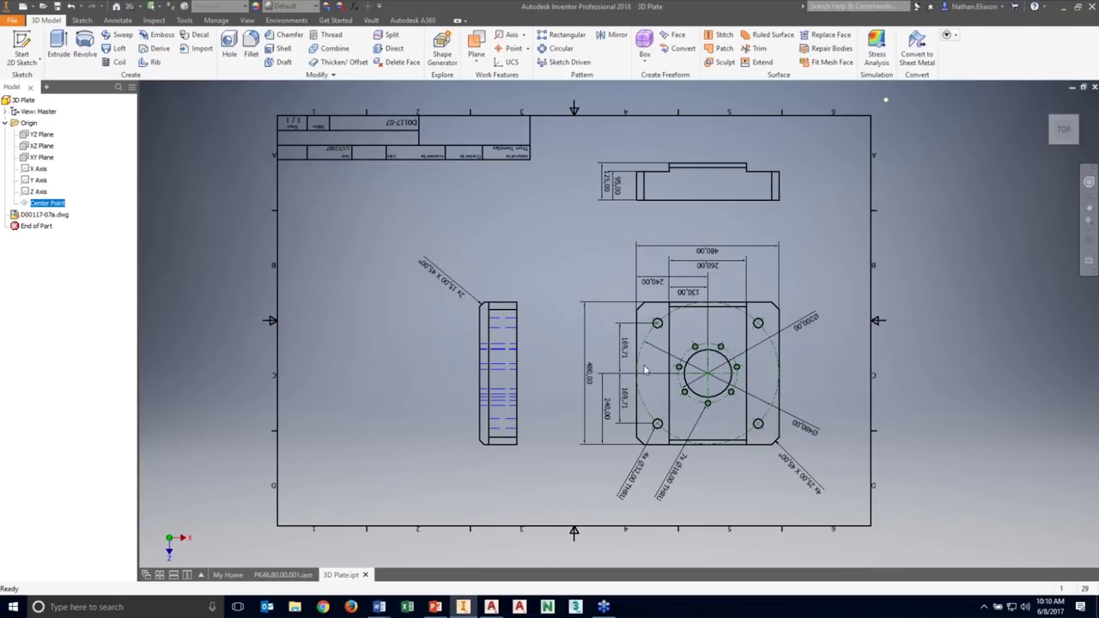
right_click(55, 221)
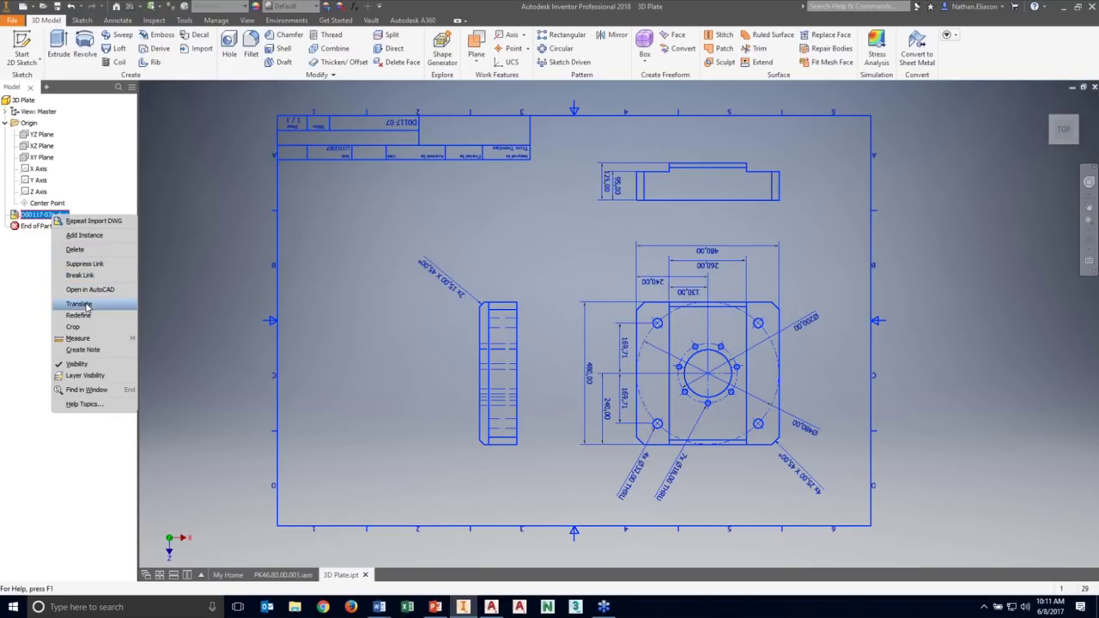
Translate the underlay so the bolt-circle centre is at the origin, rotated 180 degrees.
left_click(79, 304)
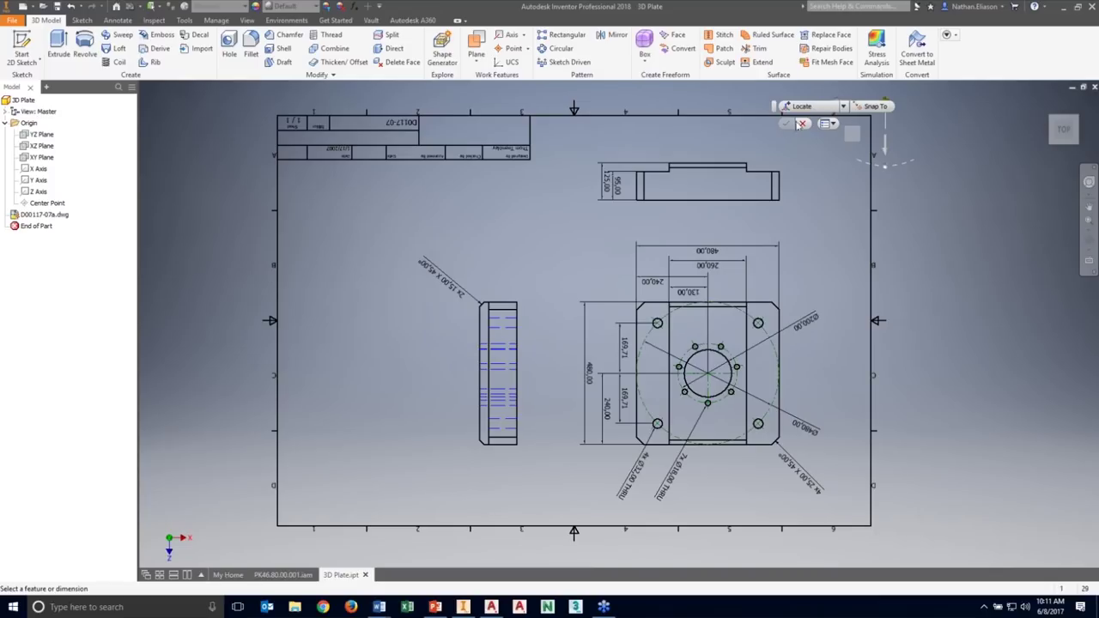
left_click(807, 112)
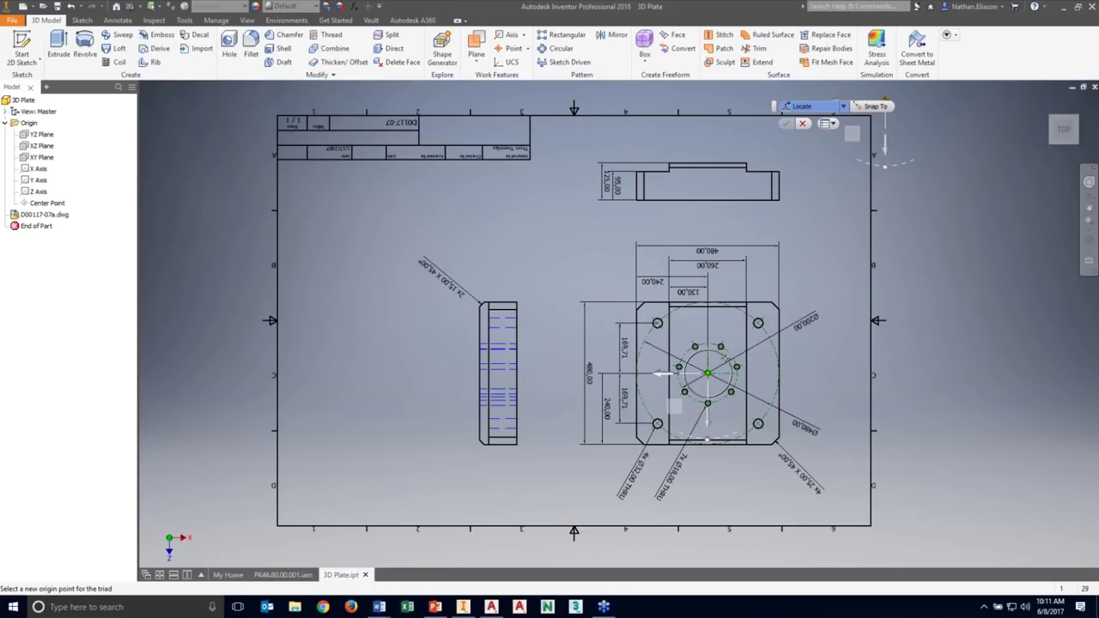
mouse_move(742, 567)
middle_mouse_down()
mouse_move(845, 375)
mouse_move(800, 391)
middle_mouse_up()
mouse_move(787, 302)
middle_mouse_down()
mouse_move(652, 426)
mouse_move(646, 448)
middle_mouse_up()
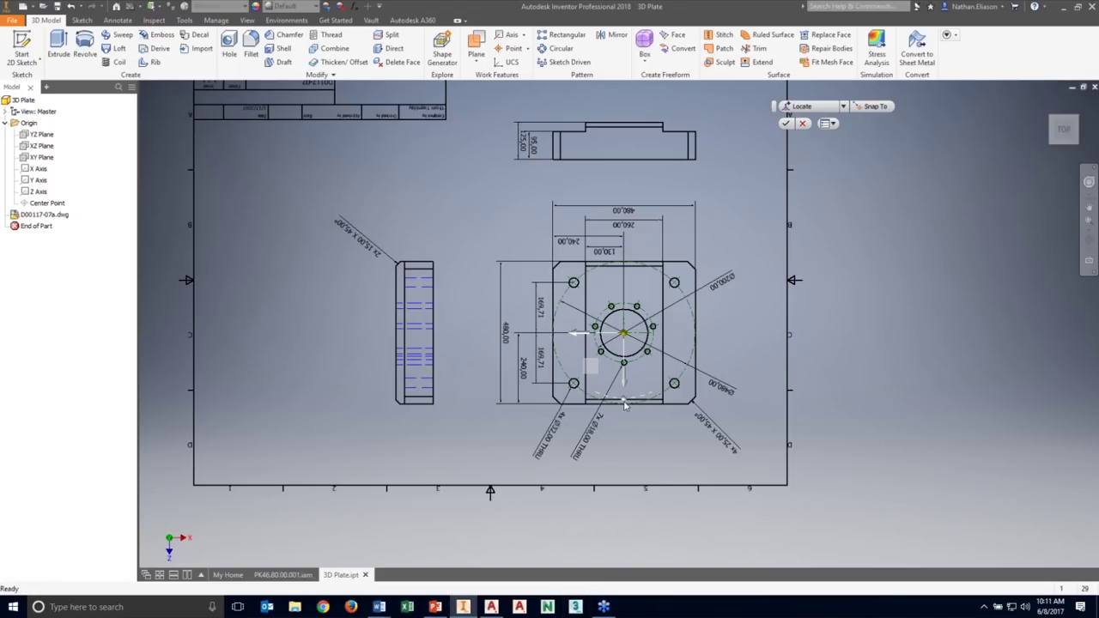
left_click(625, 404)
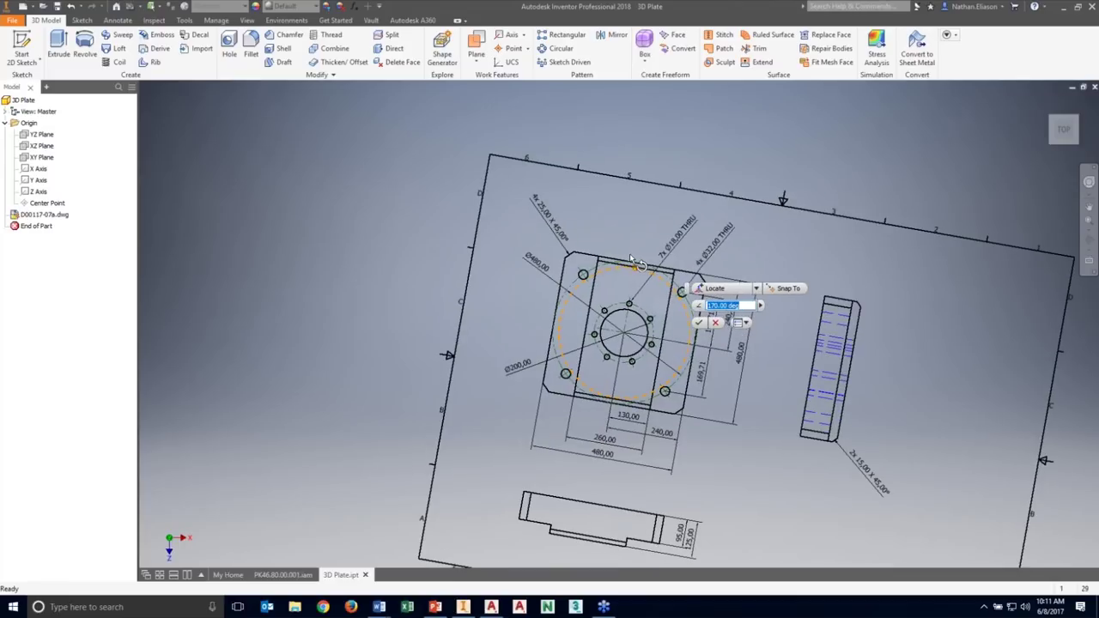
type("180")
key("Return")
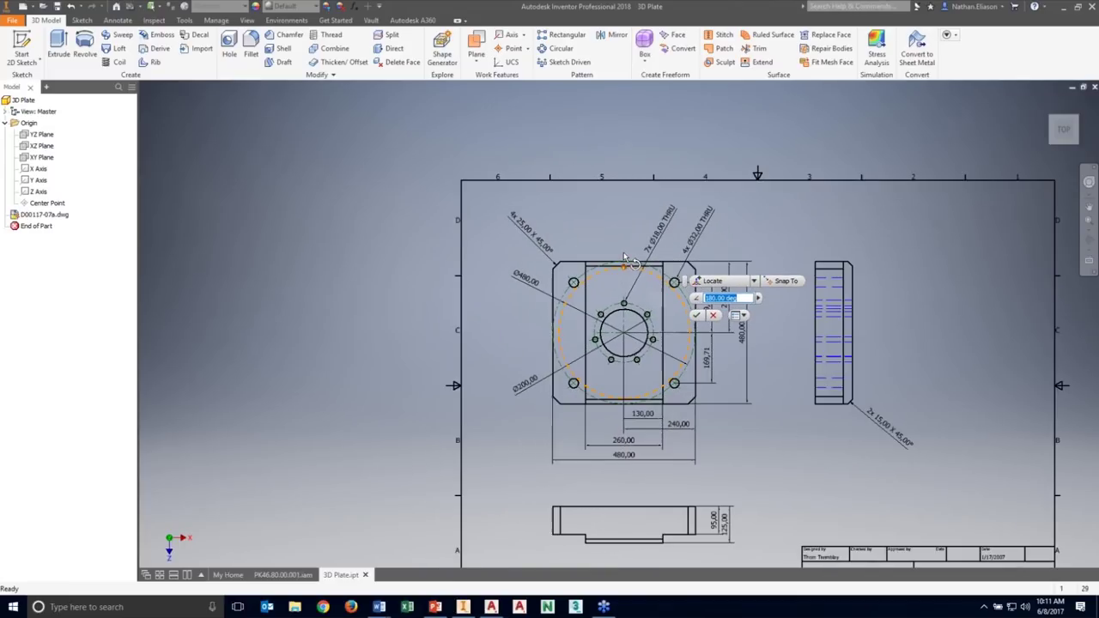
left_click(697, 316)
middle_click_drag(715, 375, 571, 313)
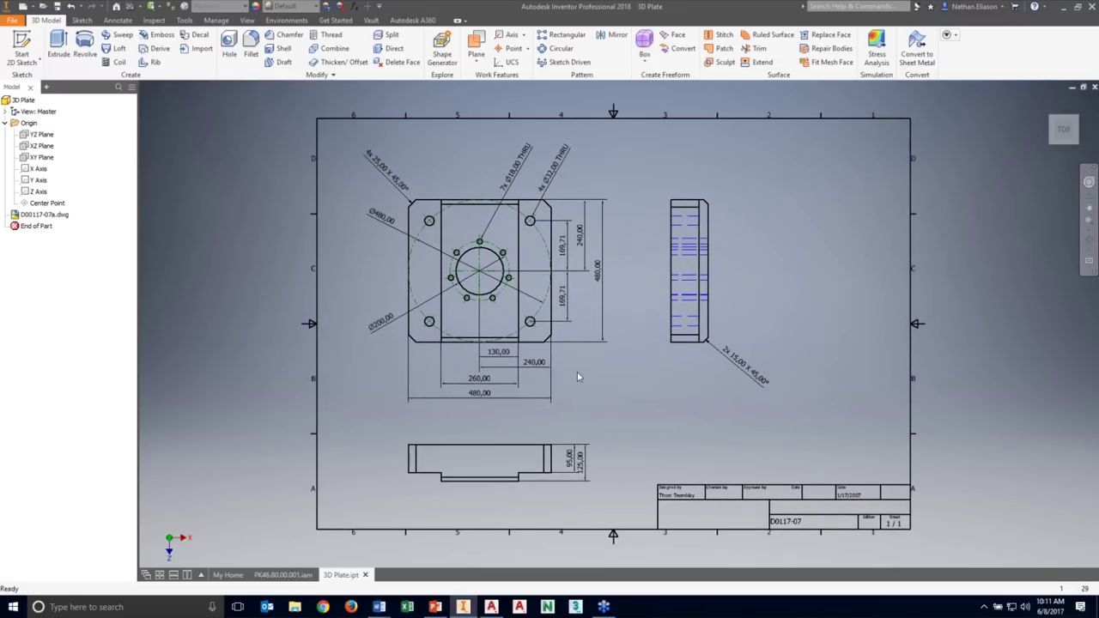
left_click(62, 204)
middle_click_drag(652, 398, 626, 397)
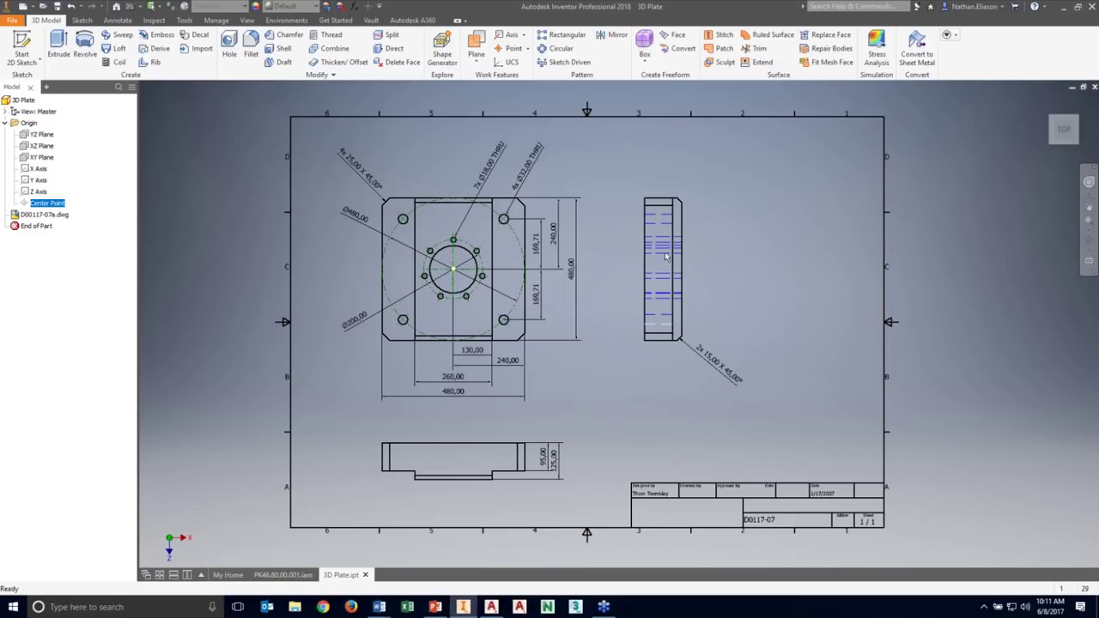
Turn off the underlay's Border, Centerline, Hidden and Title layers.
right_click(46, 214)
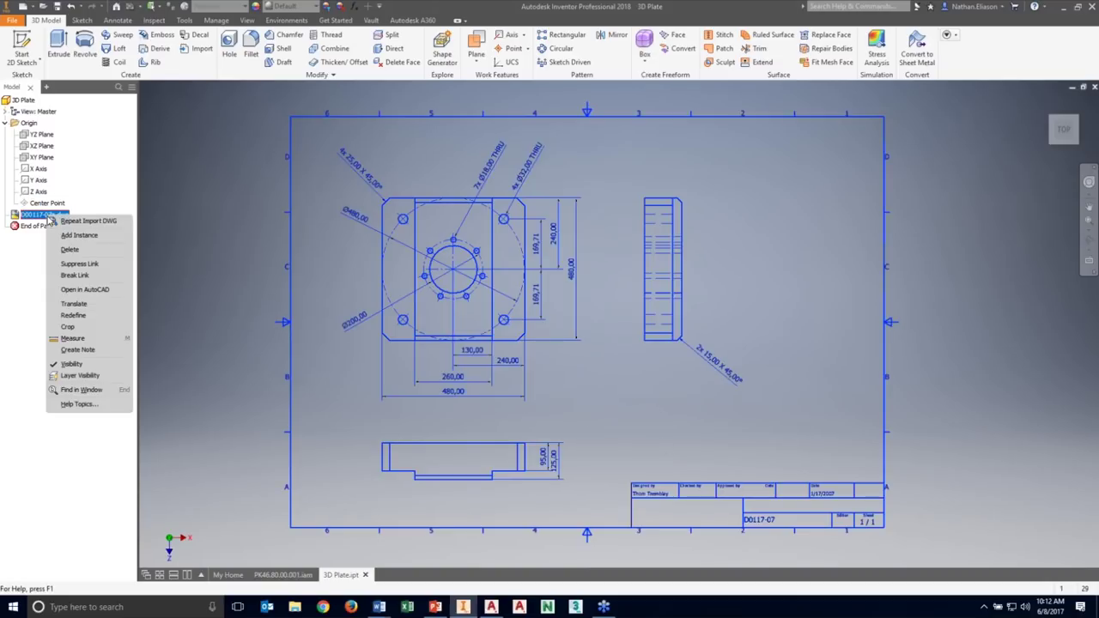
left_click(76, 375)
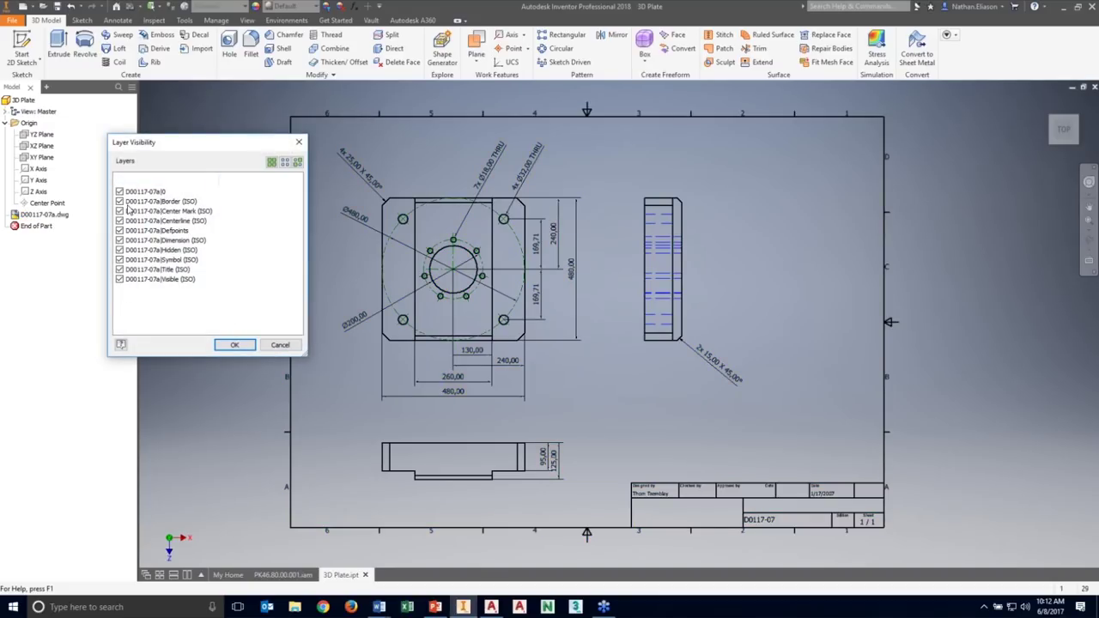
left_click(119, 202)
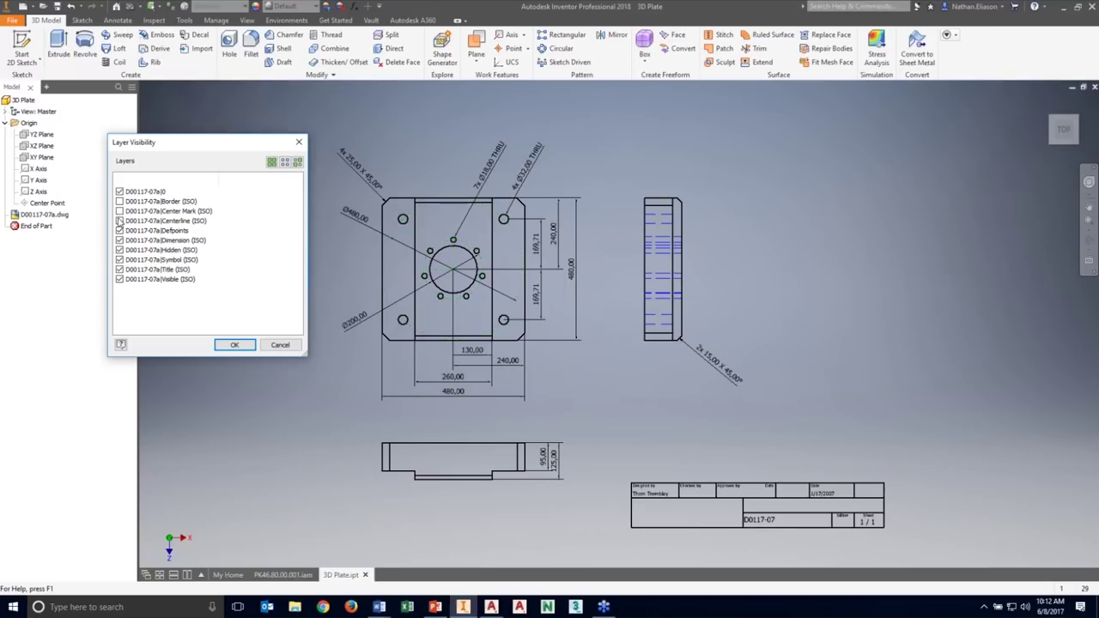
left_click(120, 240)
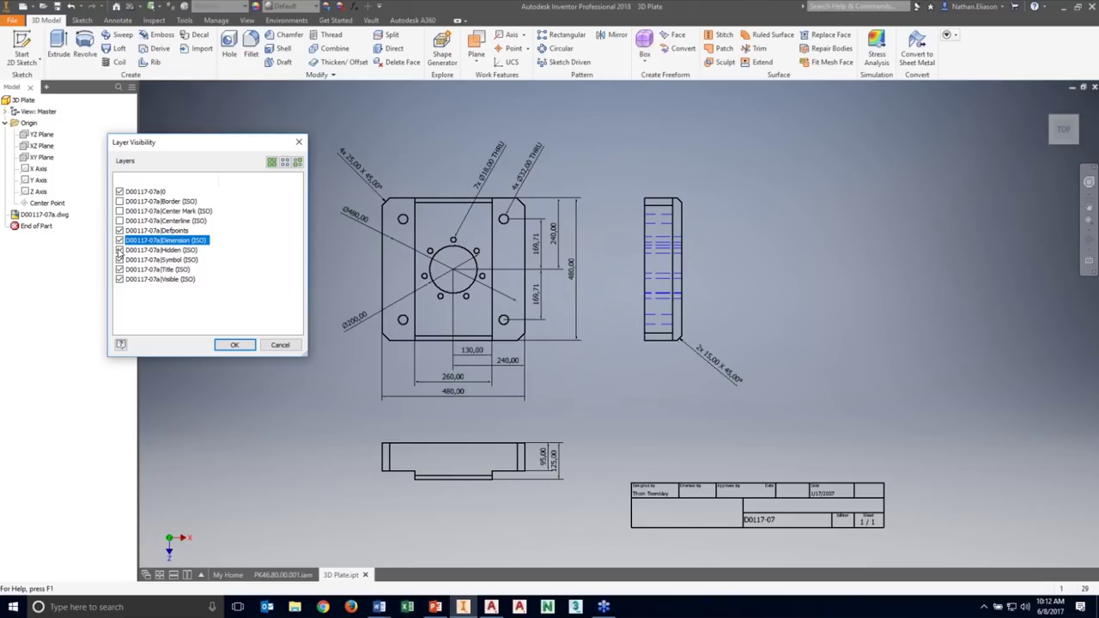
left_click(119, 250)
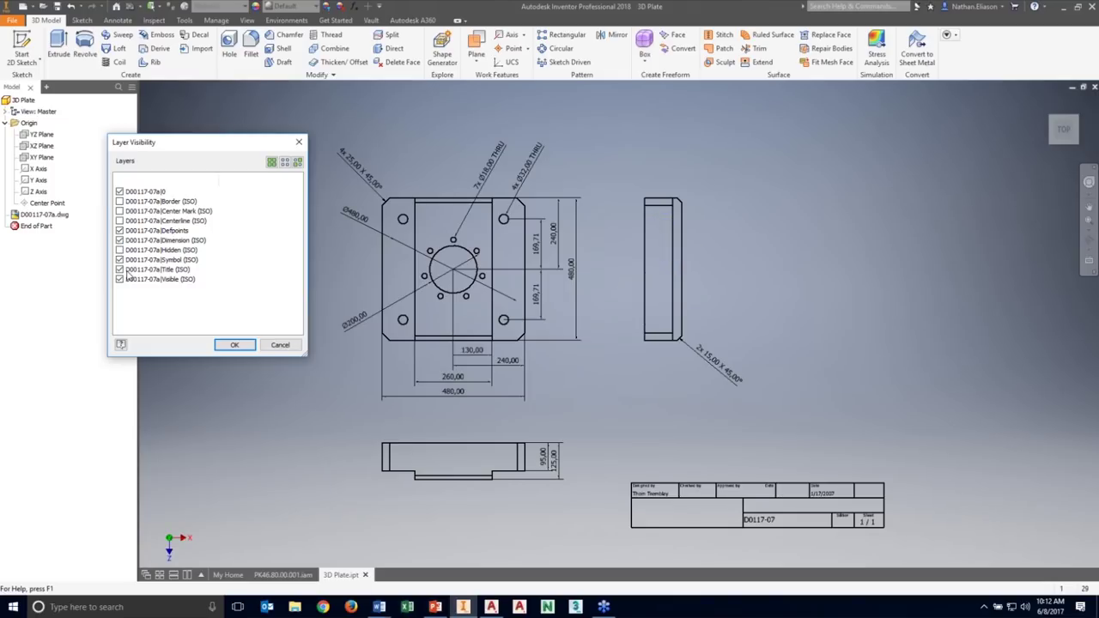
left_click(119, 269)
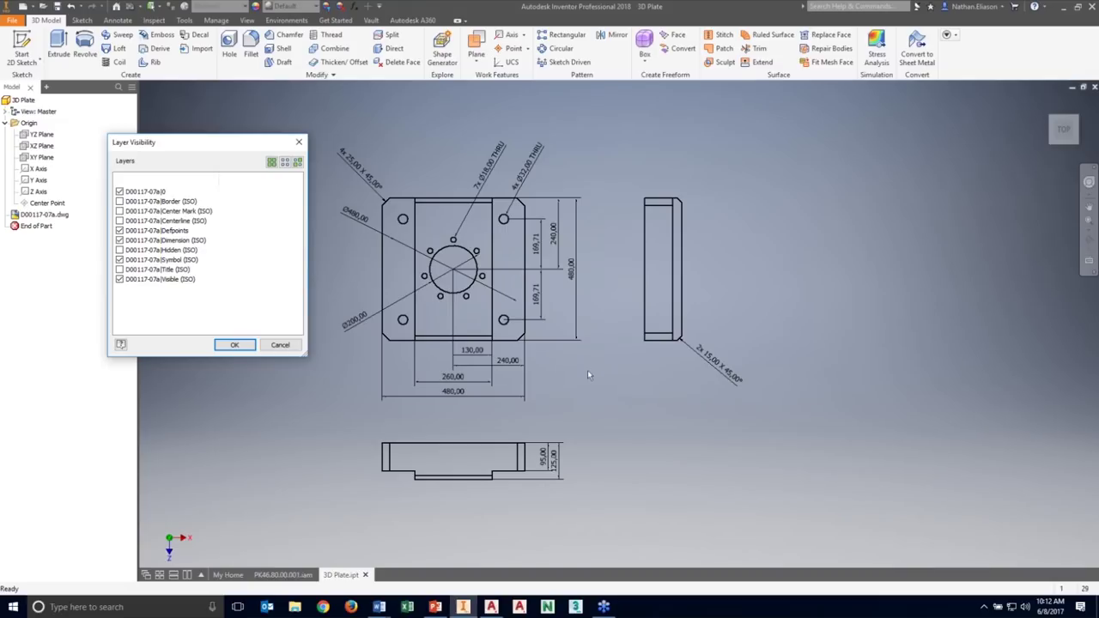
left_click(234, 344)
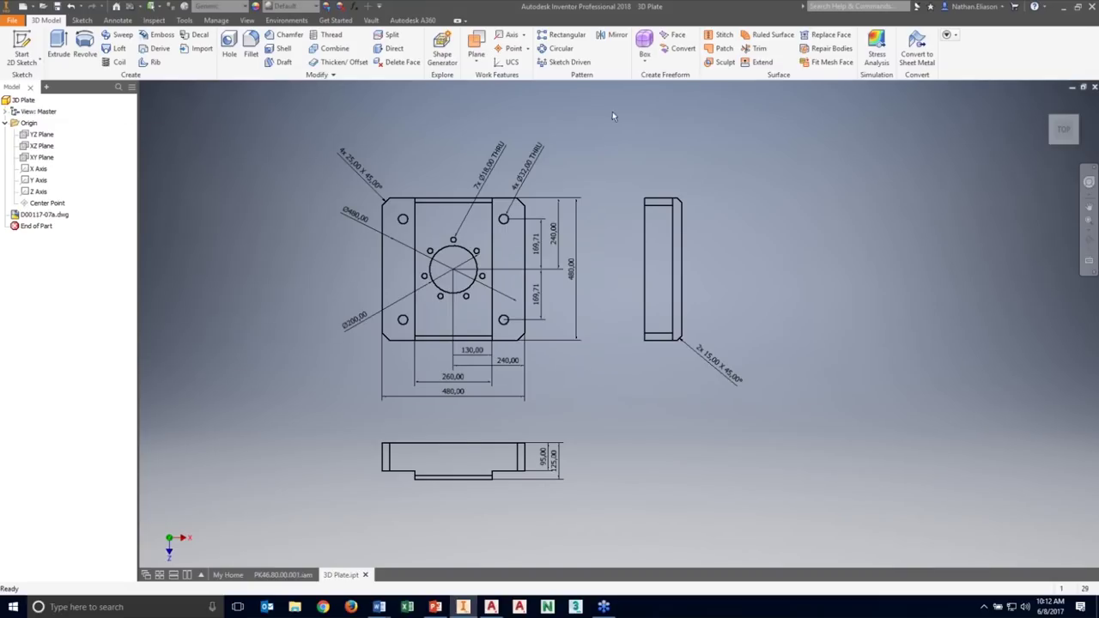
Crop the DWG underlay to a window around the plate's top view only.
middle_click_drag(602, 376, 664, 377)
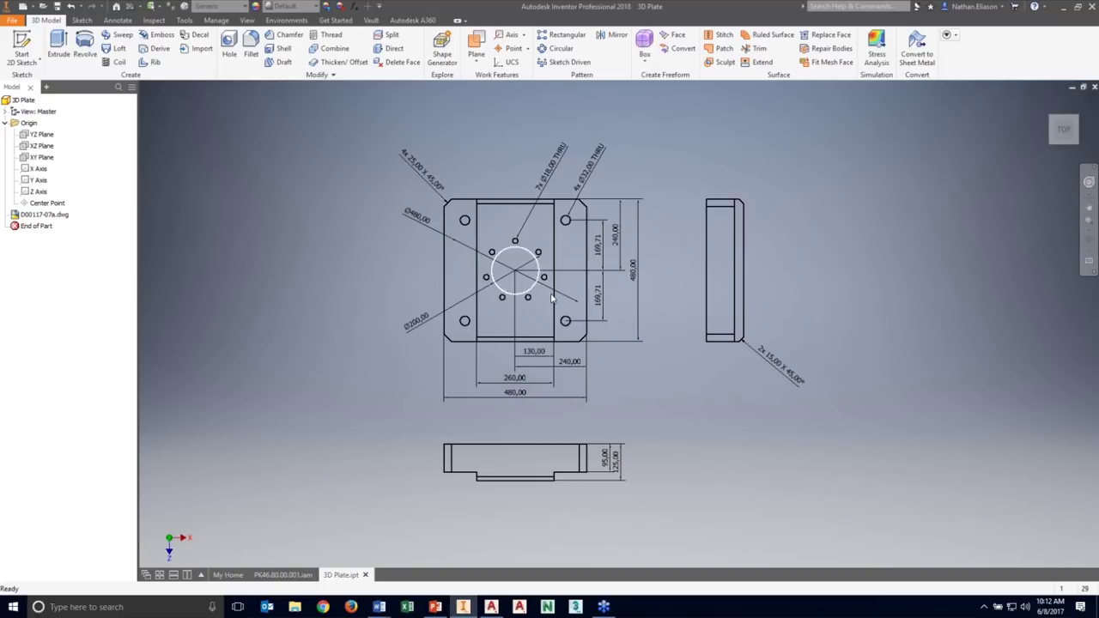
right_click(55, 216)
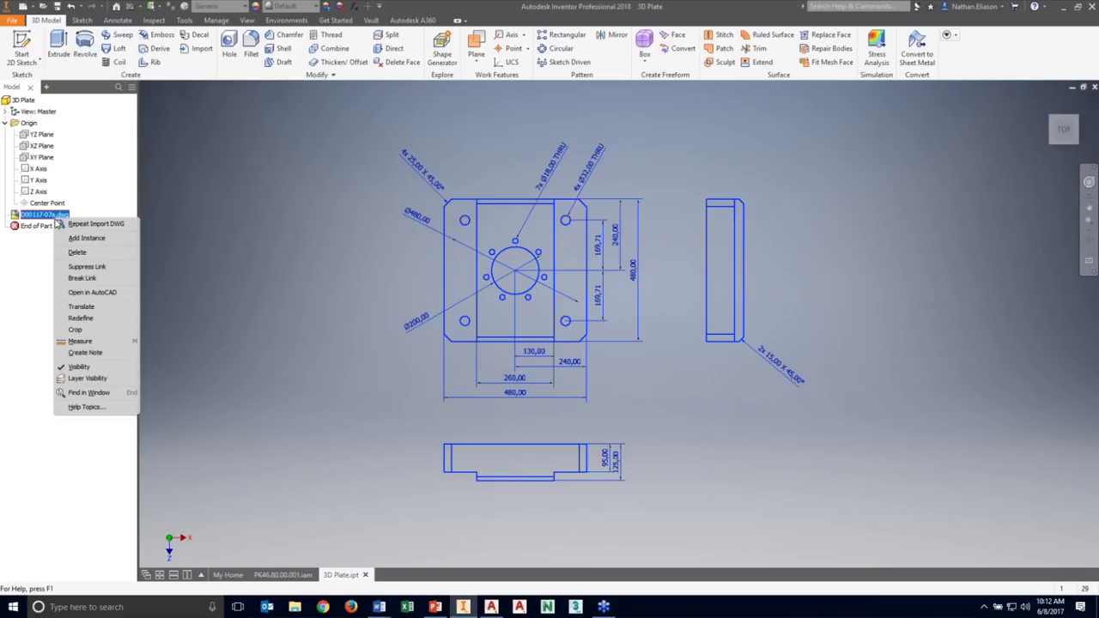
left_click(78, 337)
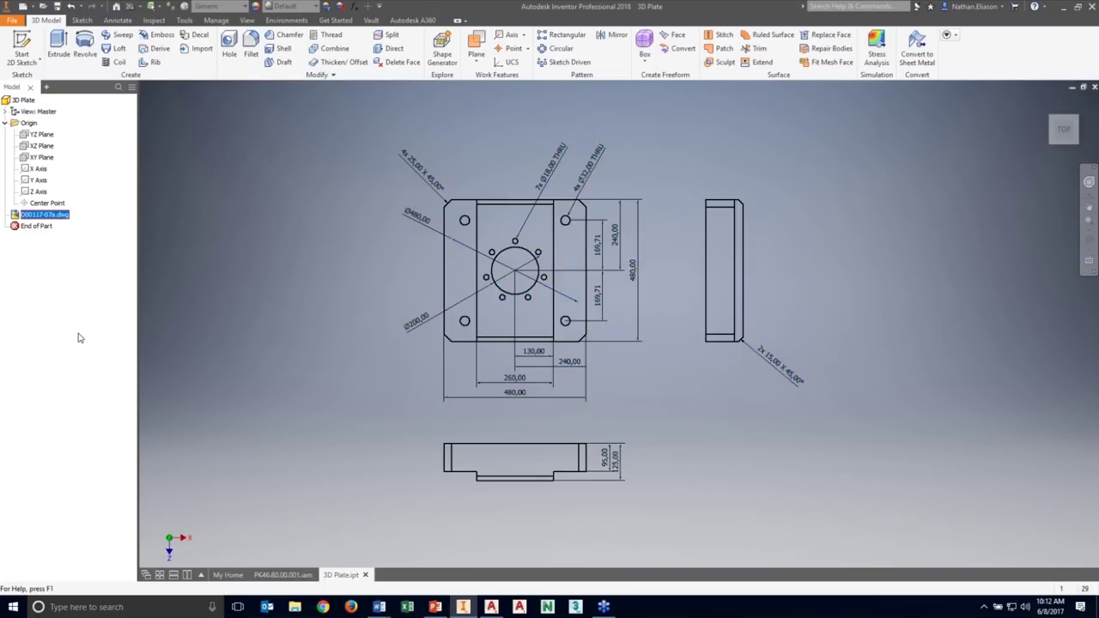
left_click_drag(381, 147, 628, 408)
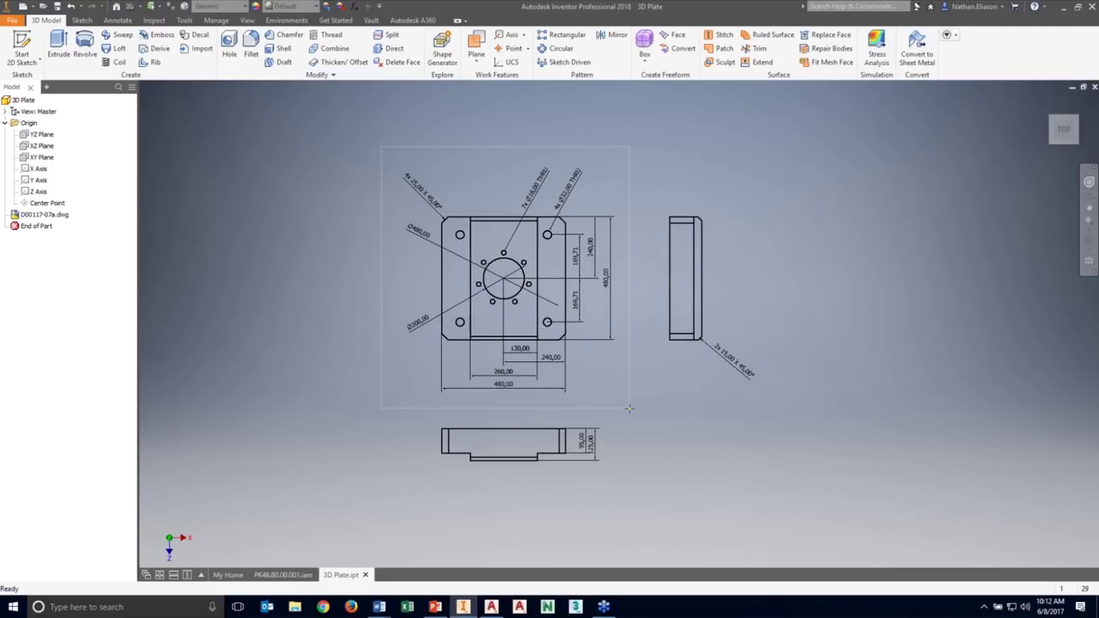
right_click(294, 252)
left_click(331, 249)
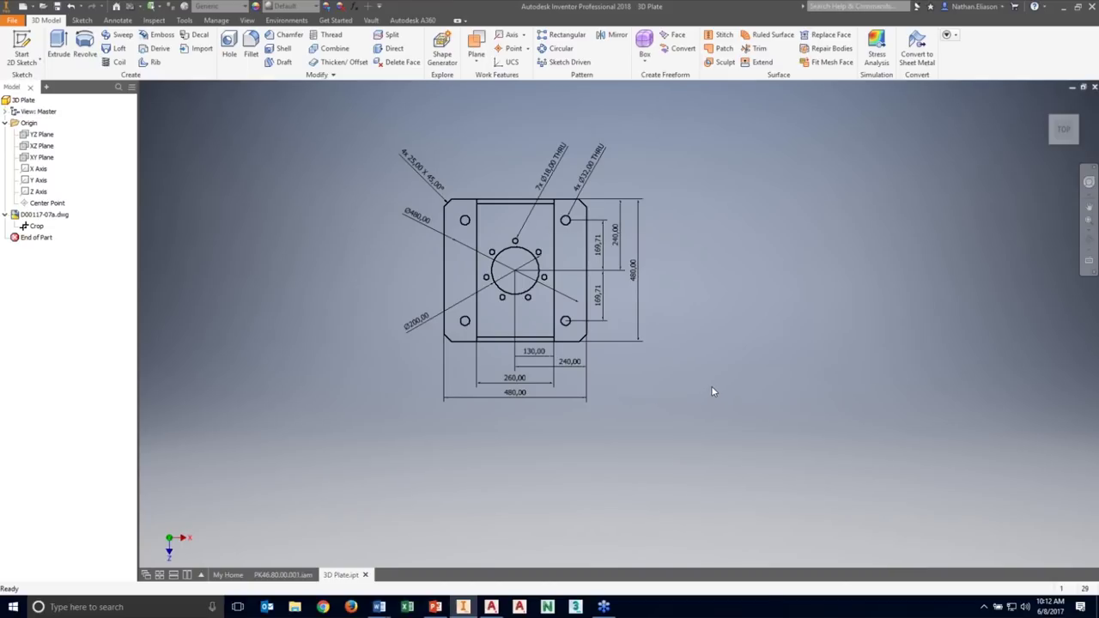
Hide the Dimension (ISO) and Symbol (ISO) layers of D00117-07a.dwg.
left_click(6, 214)
right_click(29, 214)
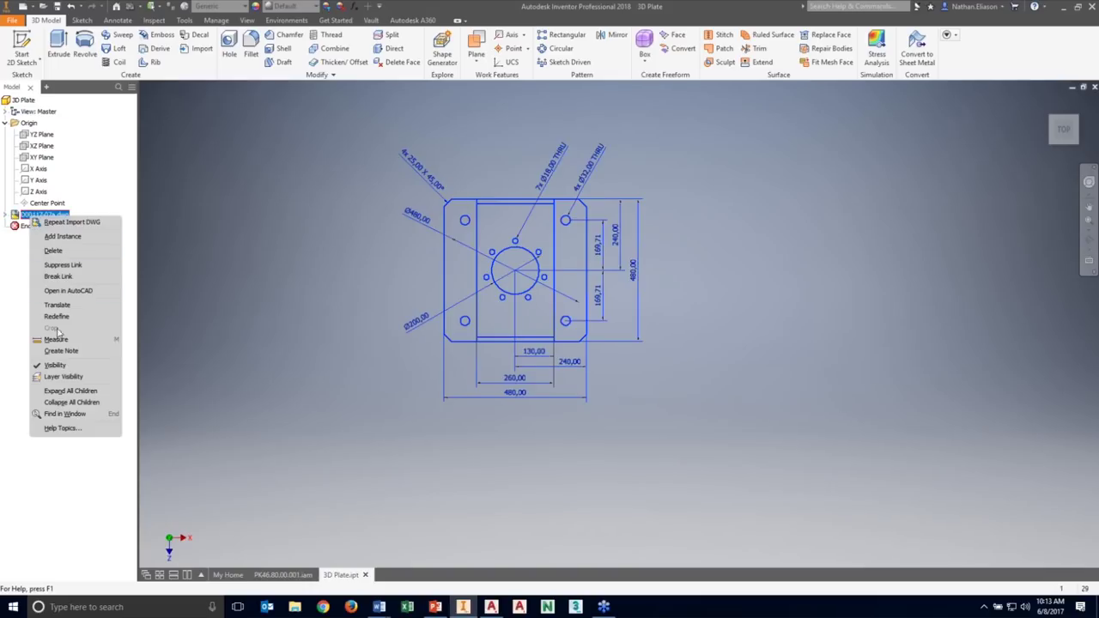
left_click(63, 376)
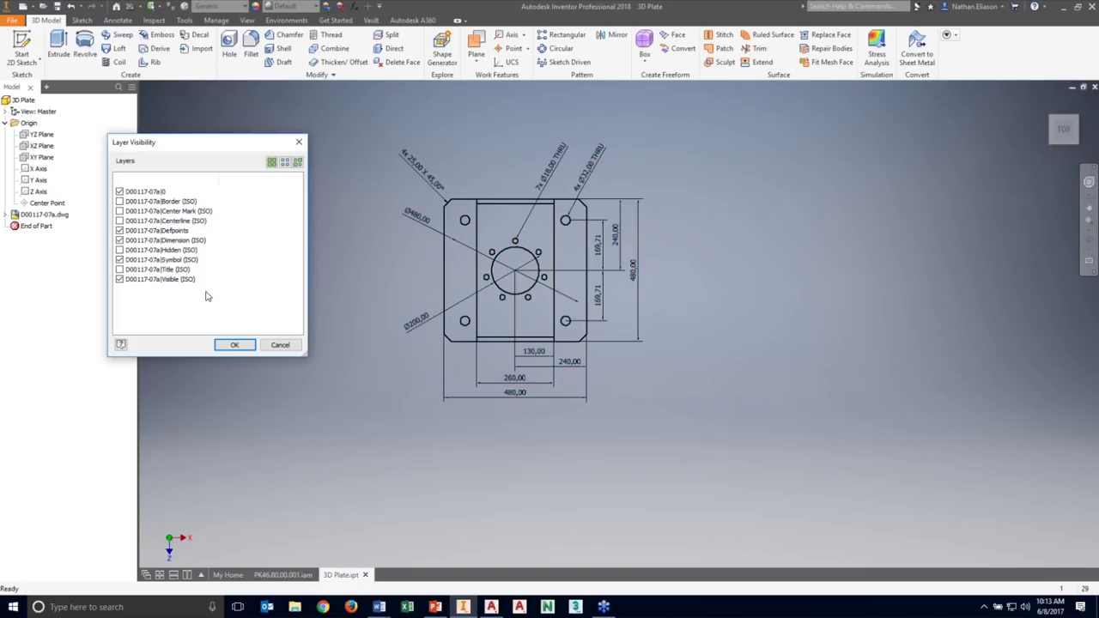
left_click(119, 240)
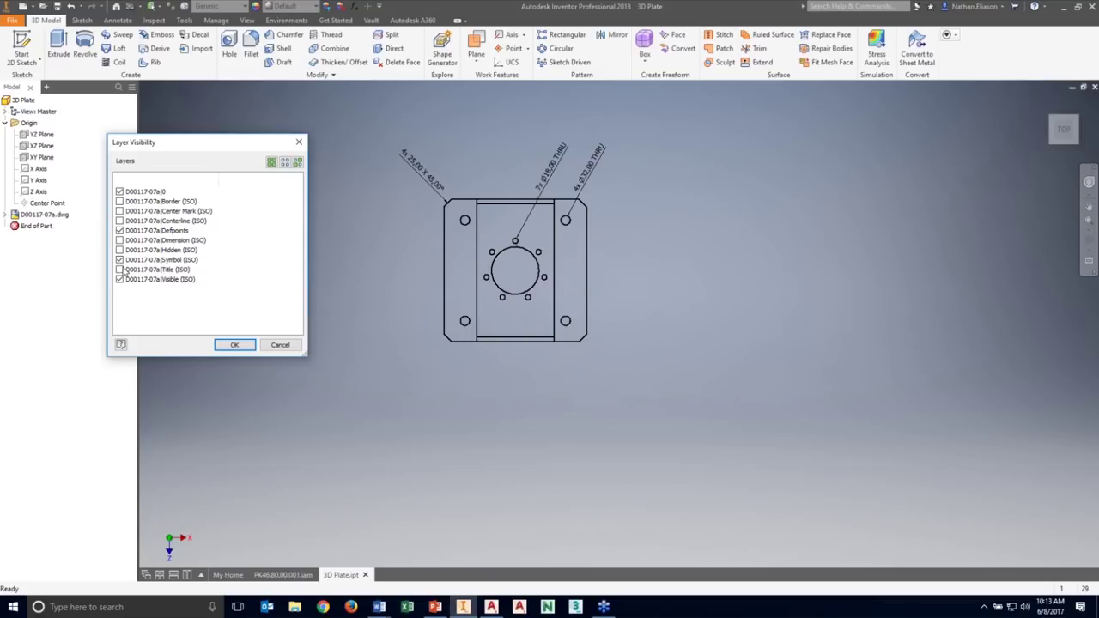
left_click(120, 259)
left_click(234, 344)
scroll(378, 300, "up", 2)
scroll(437, 363, "down", 2)
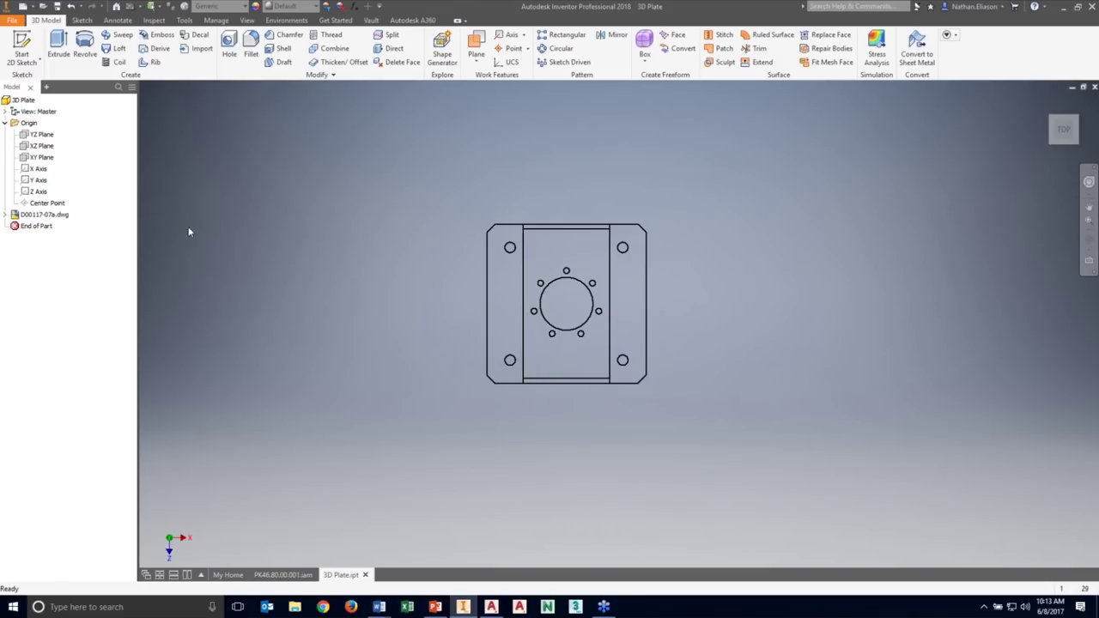
Begin a 2D sketch on the XZ Plane for projecting DWG geometry.
left_click(40, 146)
key("s")
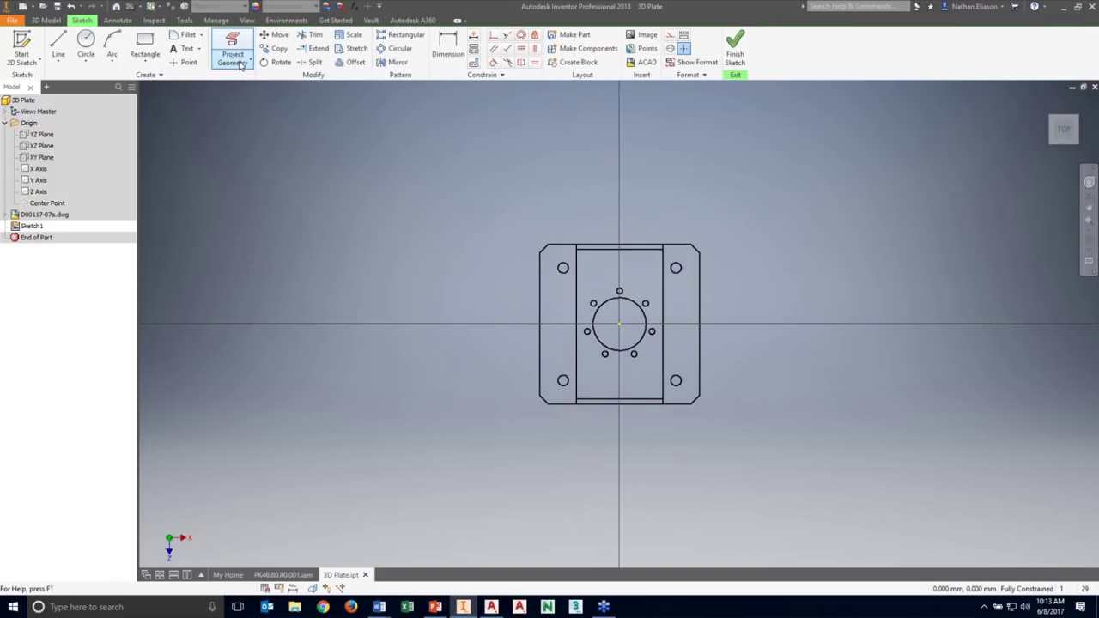
left_click(241, 64)
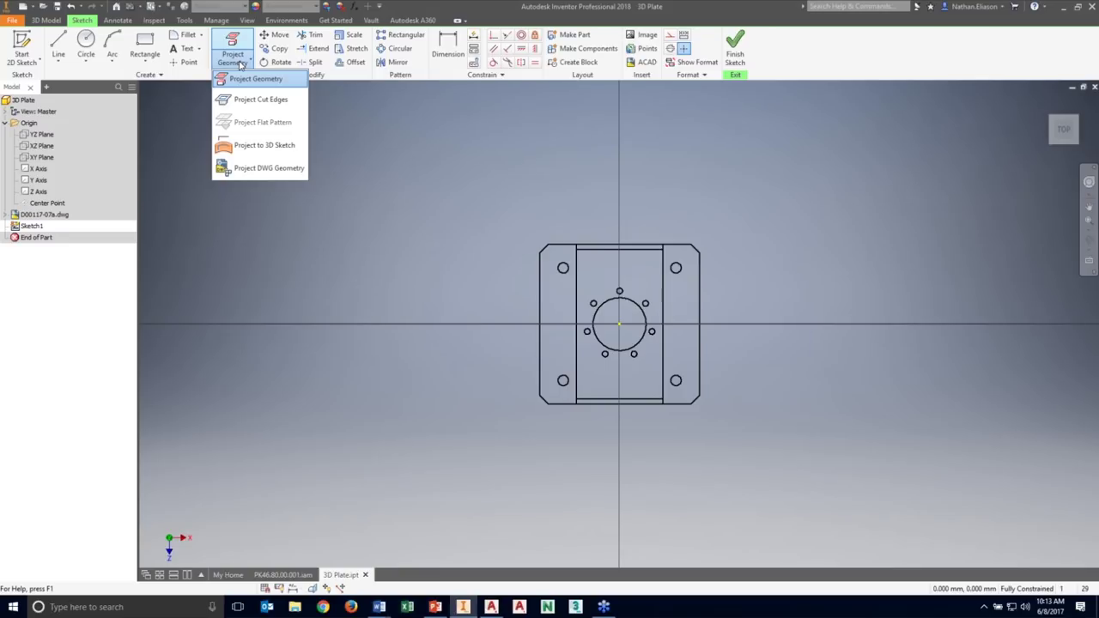
left_click(273, 168)
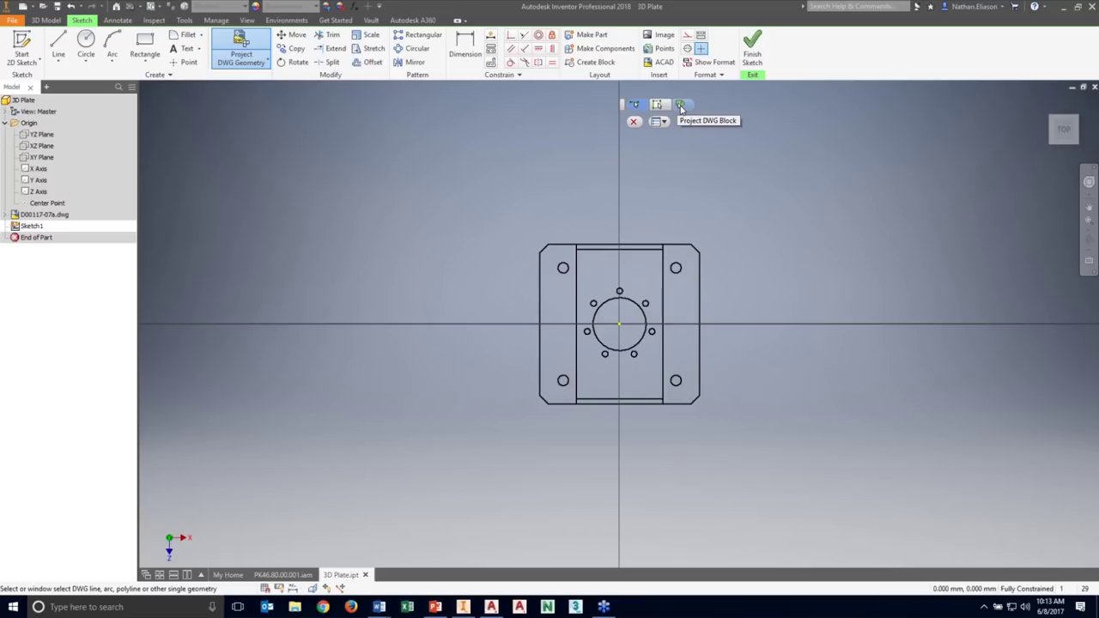
Project the inner rectangle loop, the plate's outer outline block and the central circle.
left_click(637, 104)
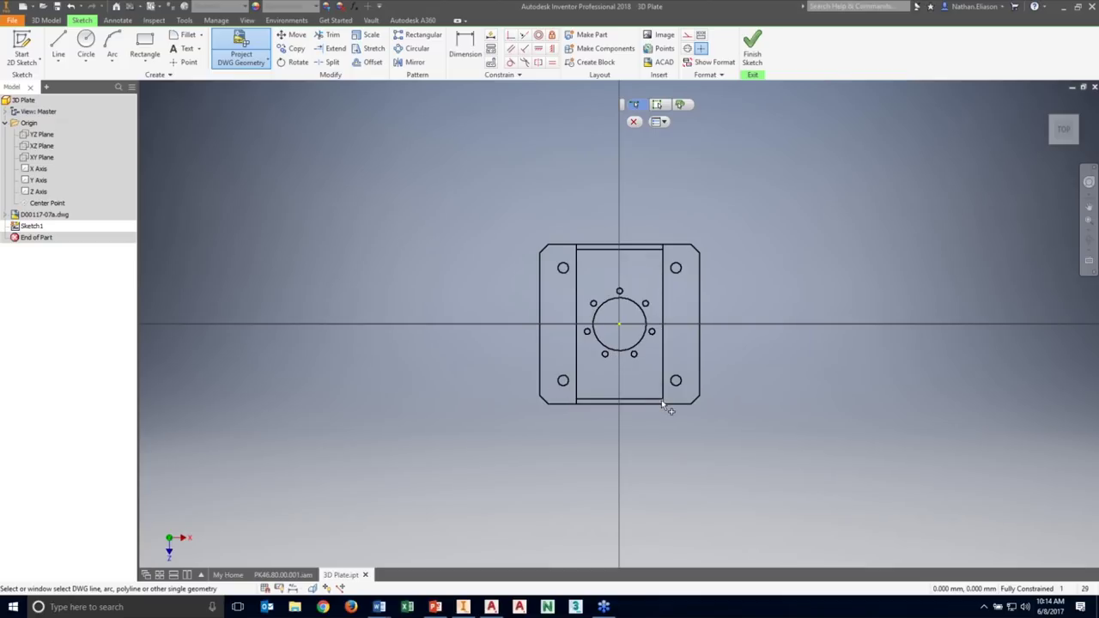
left_click(658, 105)
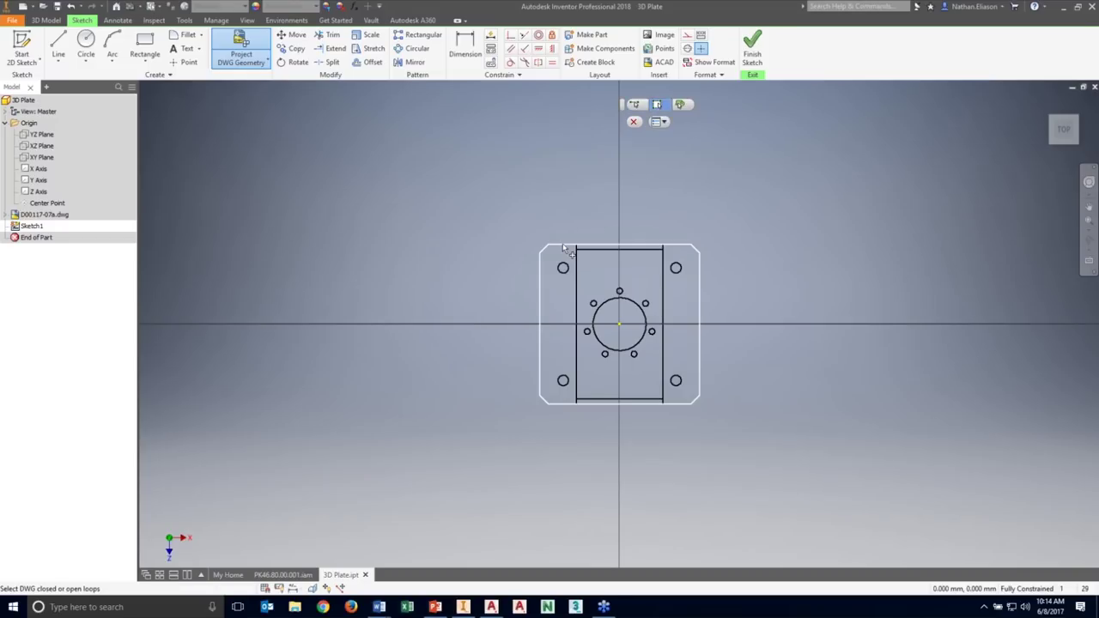
left_click(576, 268)
left_click(681, 104)
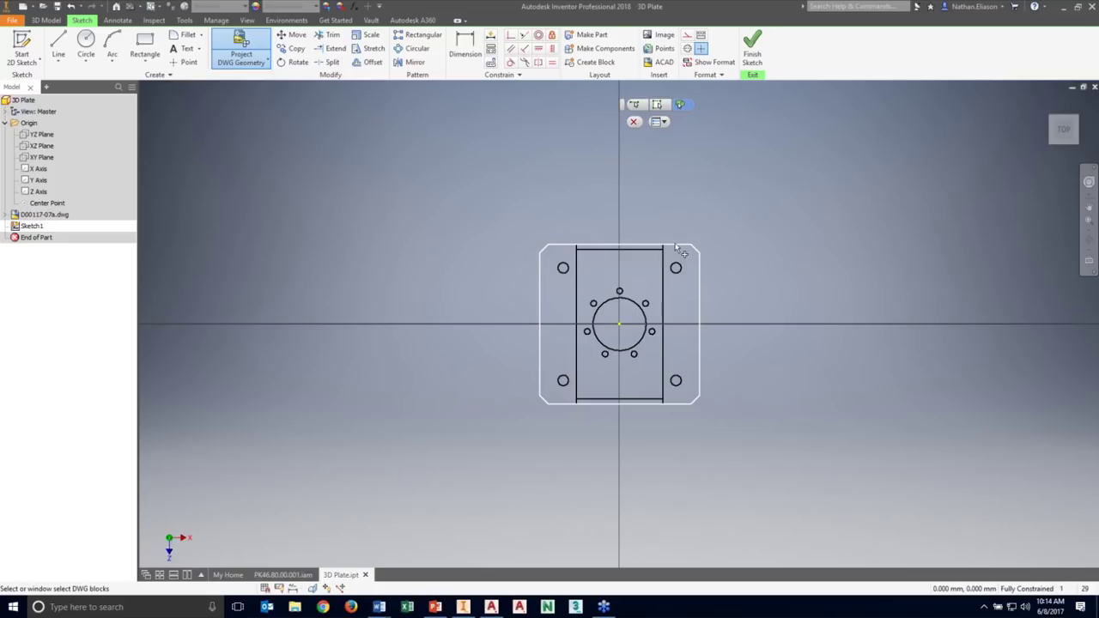
left_click(700, 359)
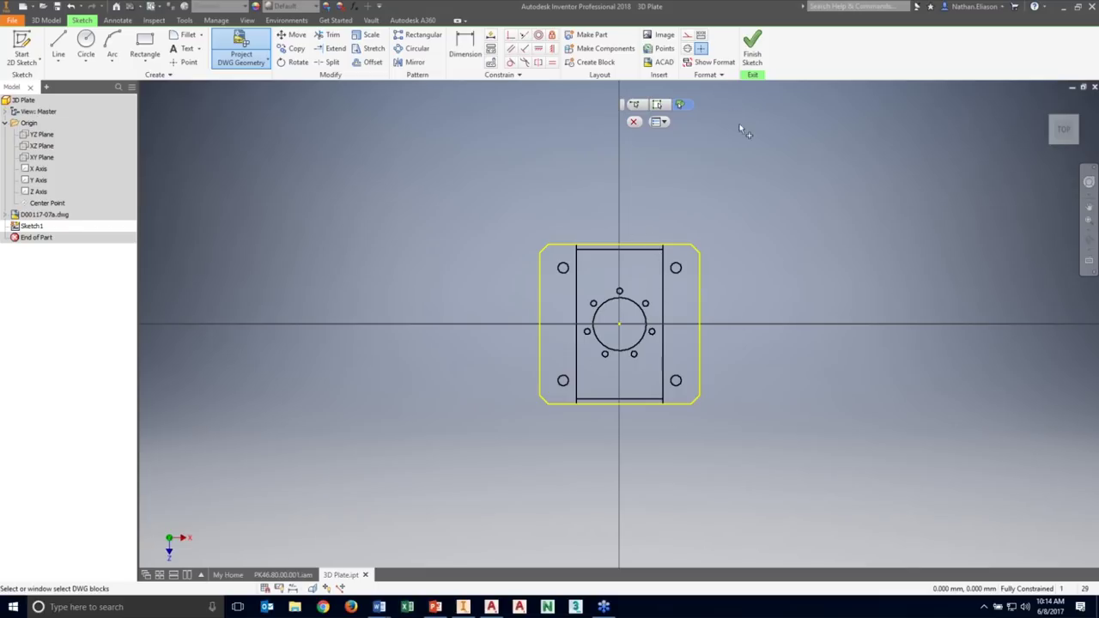
left_click(635, 105)
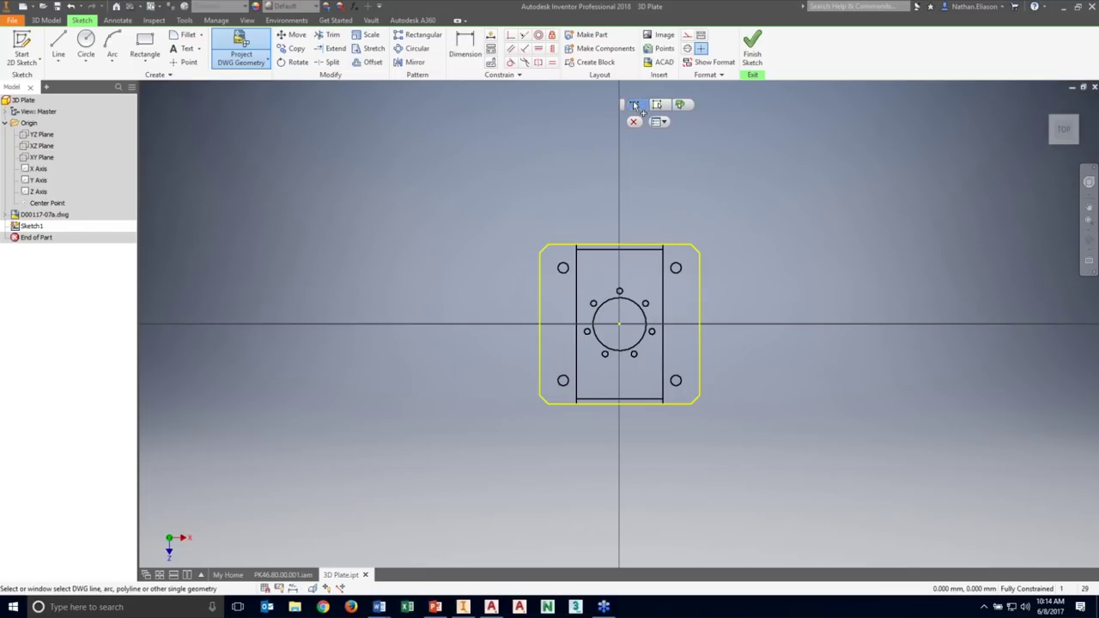
left_click(635, 309)
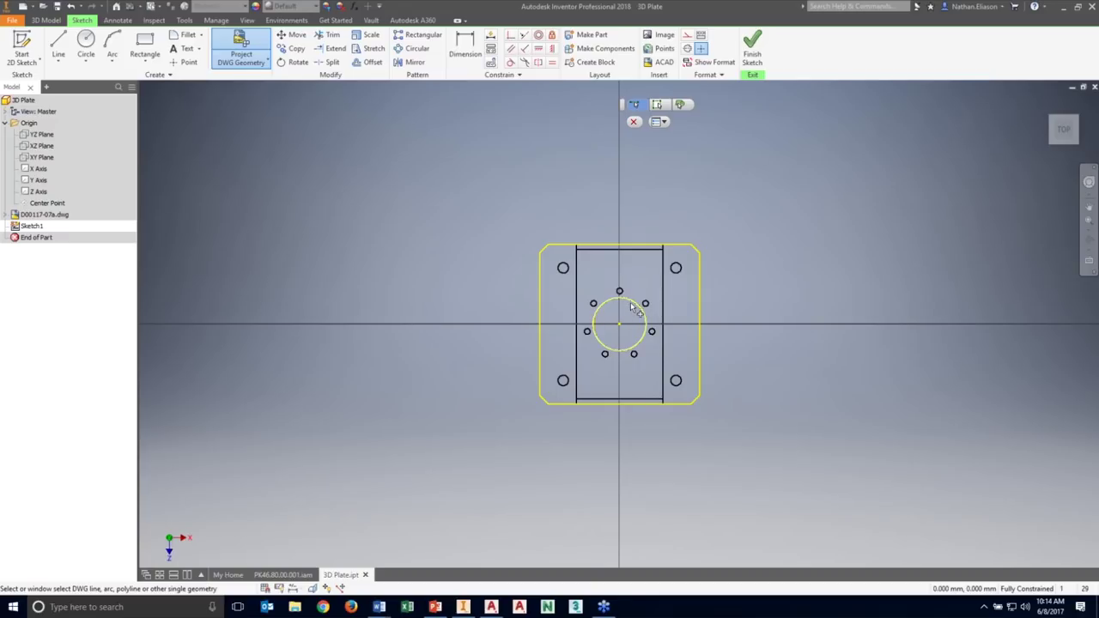
Finish Sketch1 and orbit to a tilted, from-above 3D view of the plate.
left_click(751, 54)
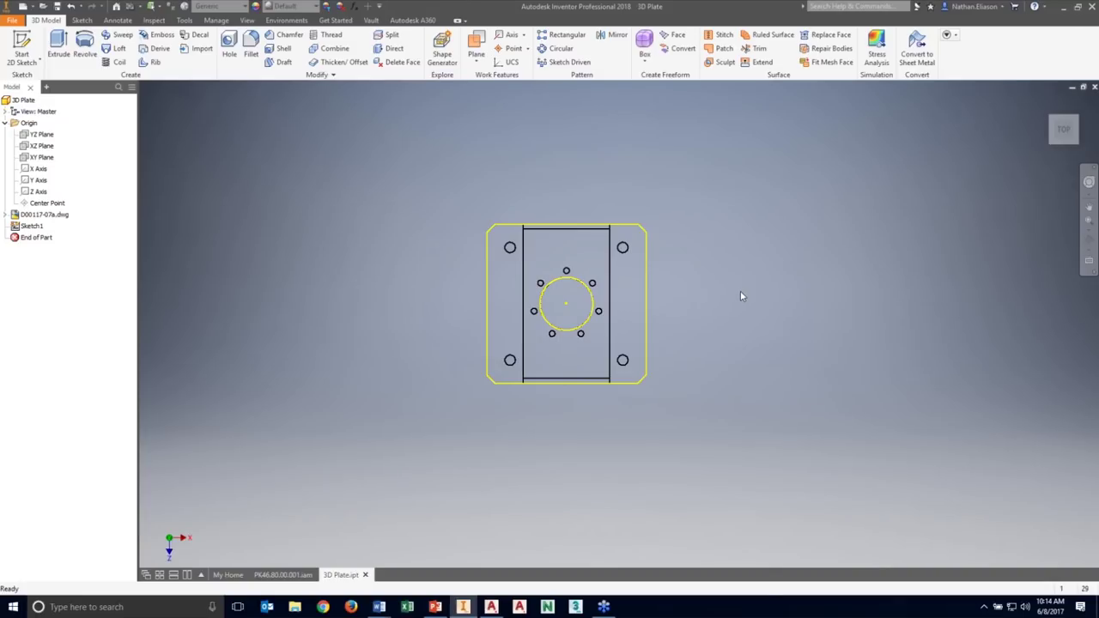
middle_click_drag(742, 296, 696, 331, "shift")
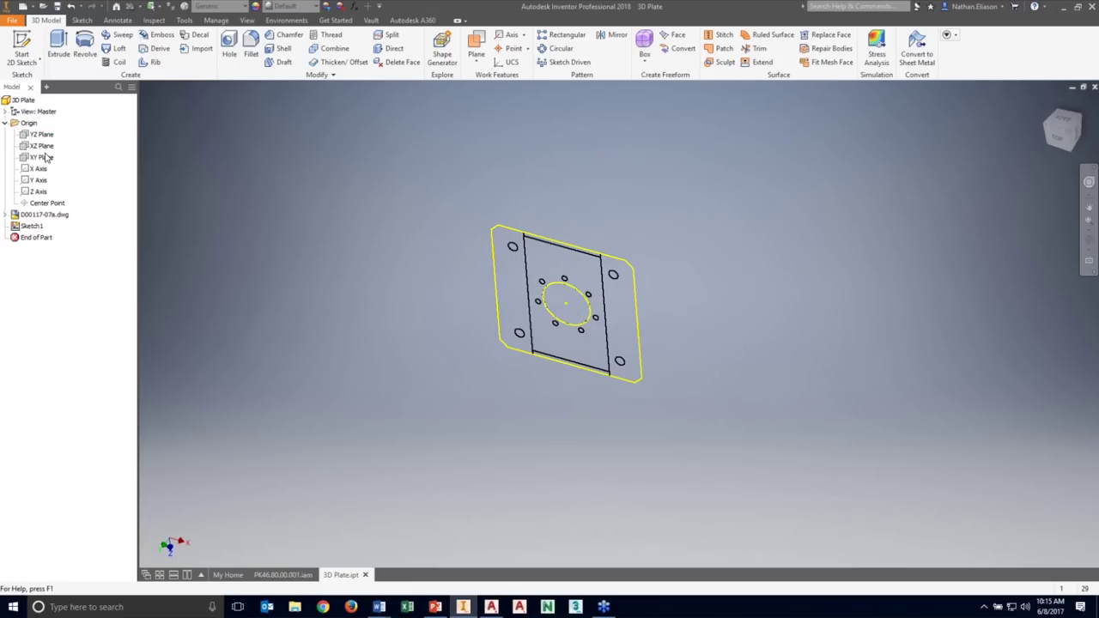
left_click(41, 157)
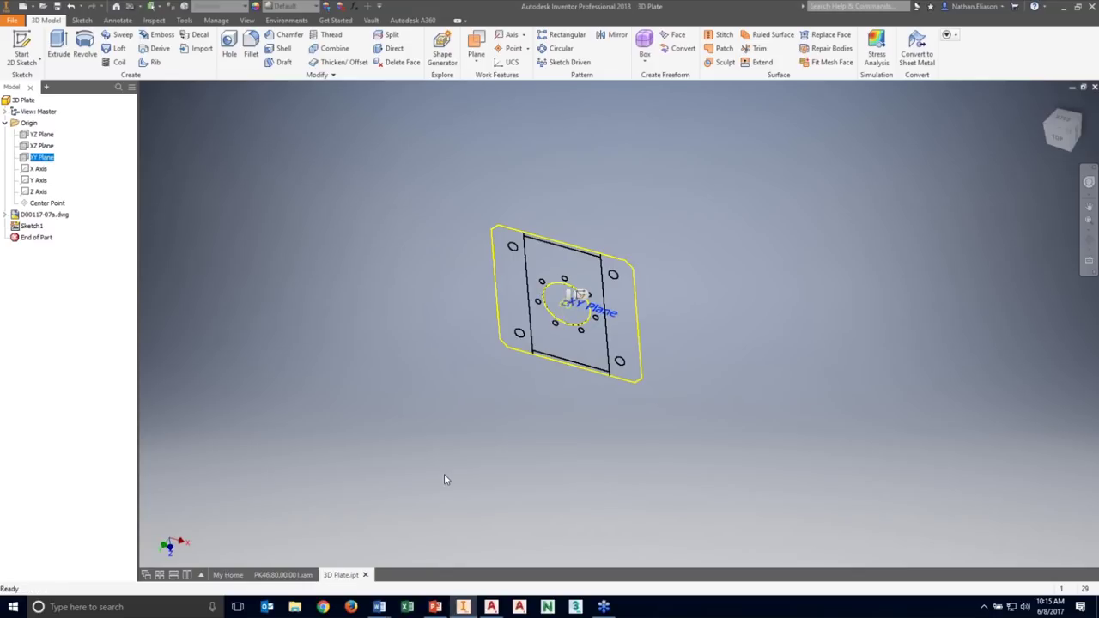
middle_click_drag(444, 480, 424, 367, "shift")
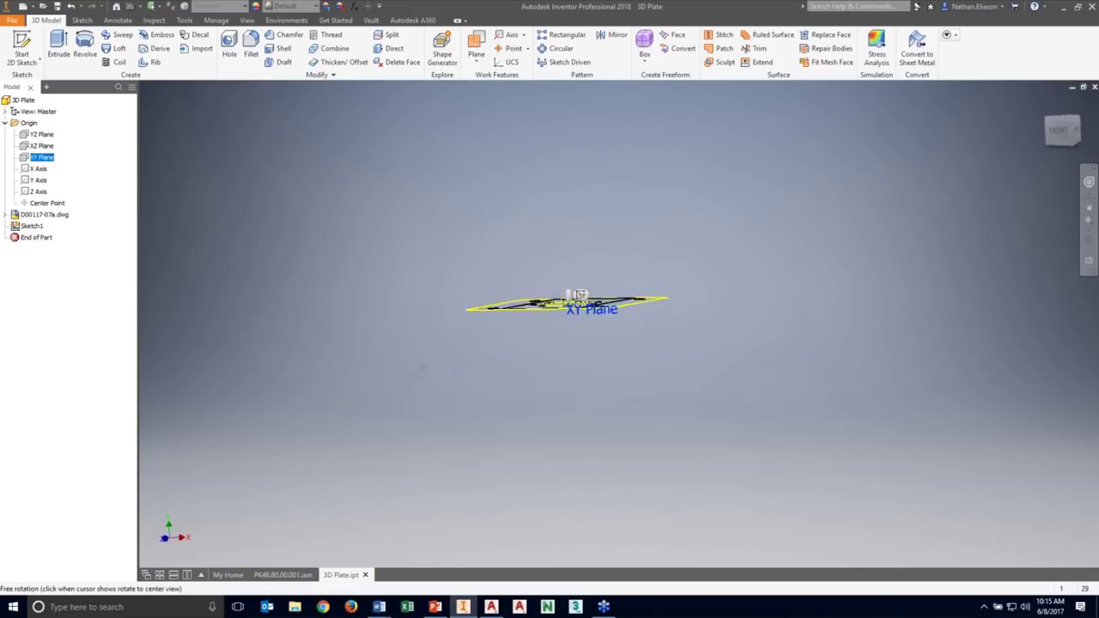
key("F6")
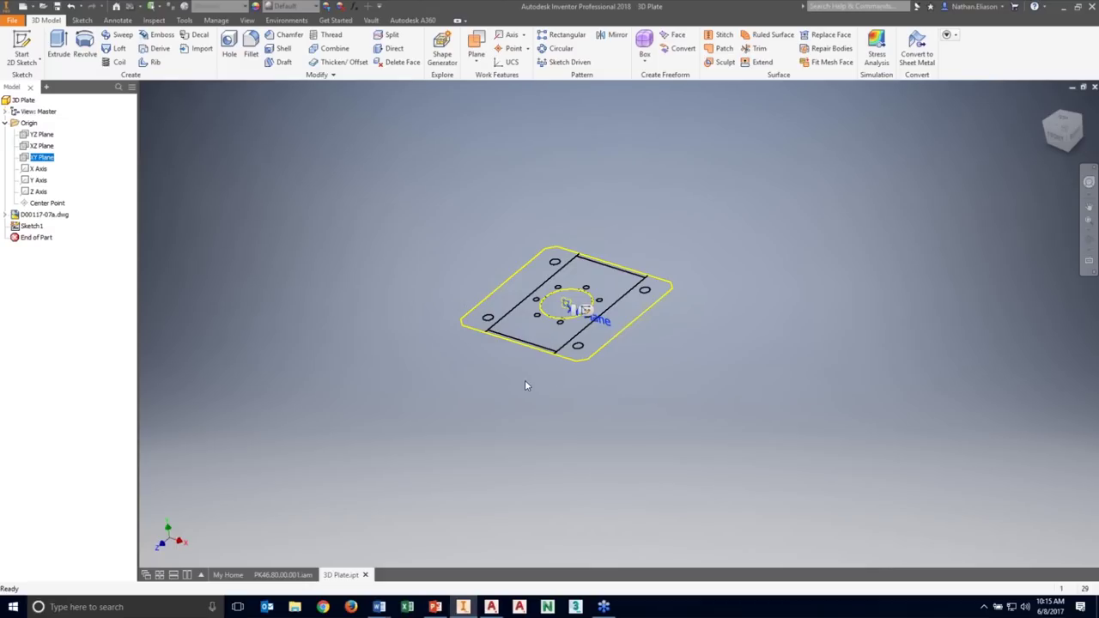
middle_click_drag(526, 386, 513, 401, "shift")
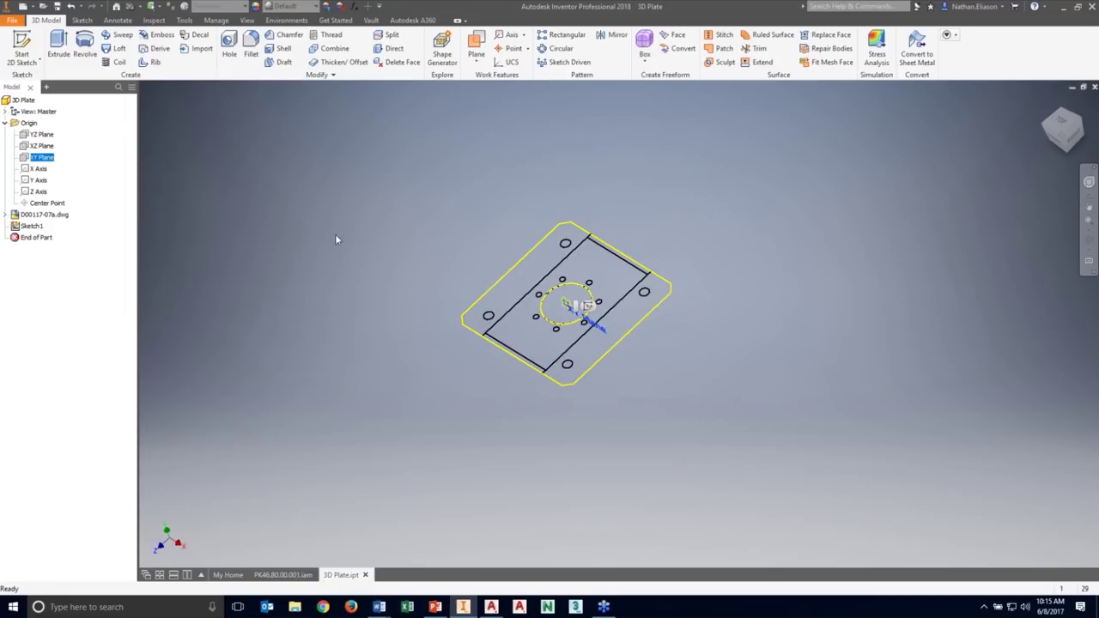
Add Work Plane1 parallel to the XY Plane through the plate's left corner point.
left_click(477, 55)
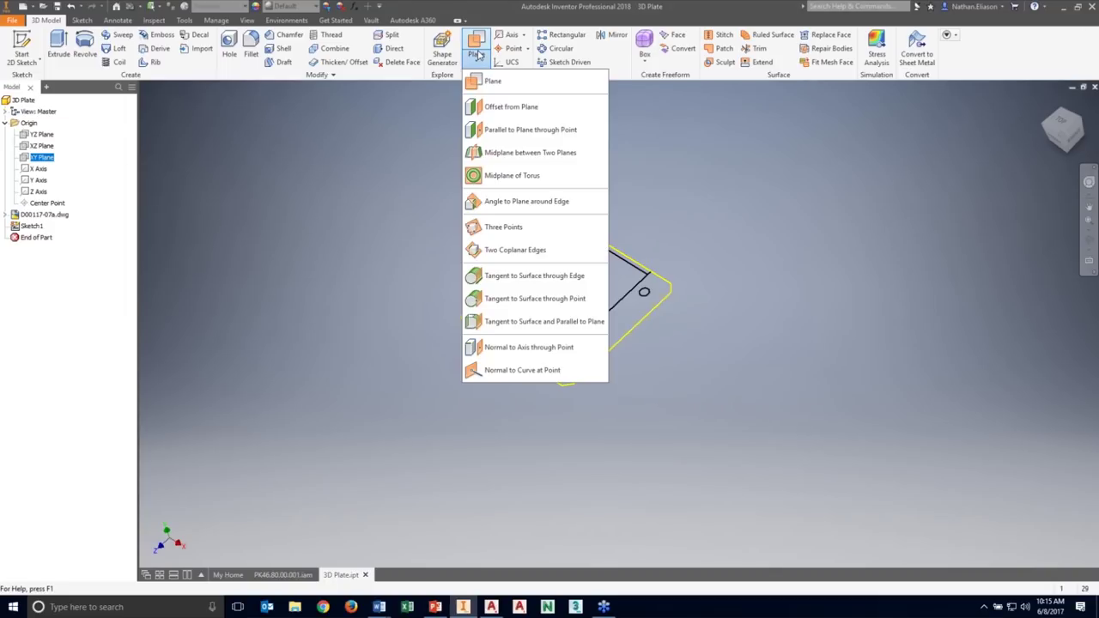
left_click(526, 134)
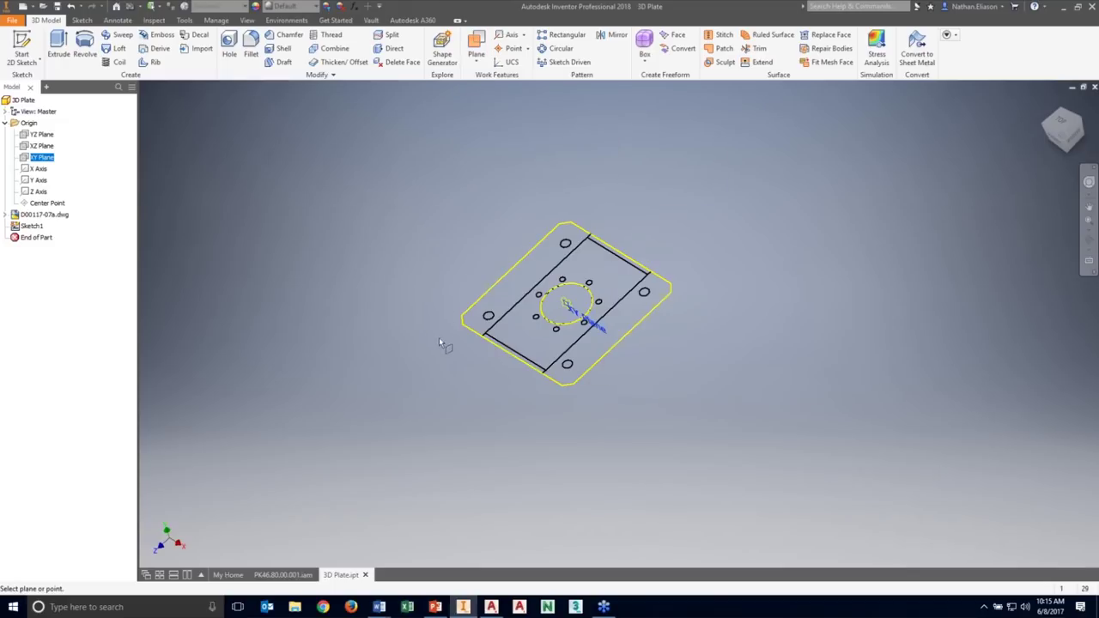
left_click(463, 324)
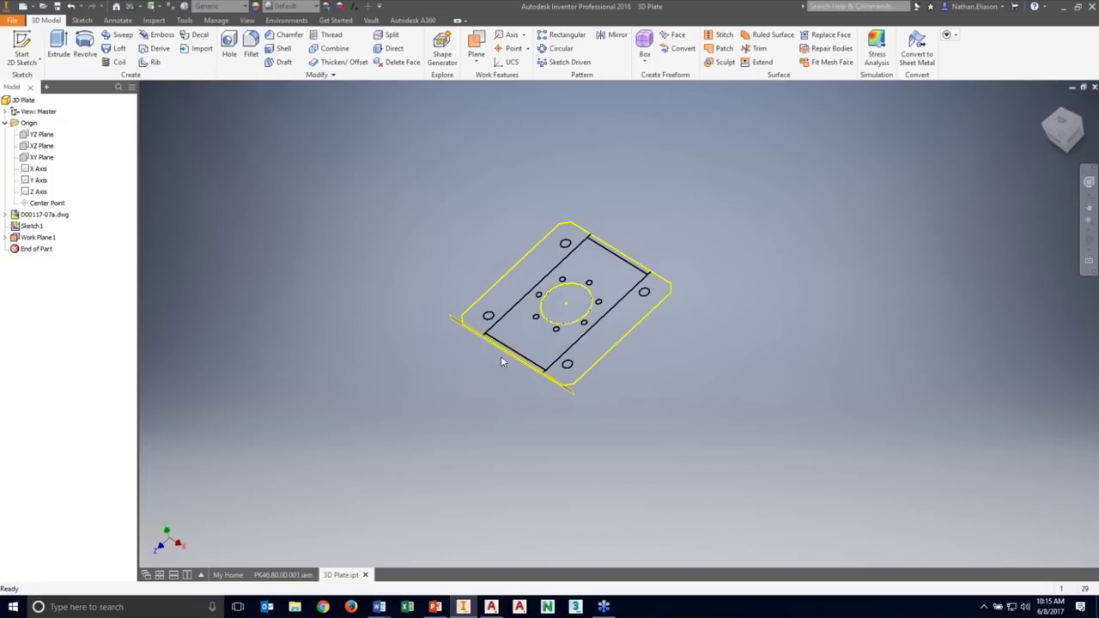
scroll(446, 327, "up", 3)
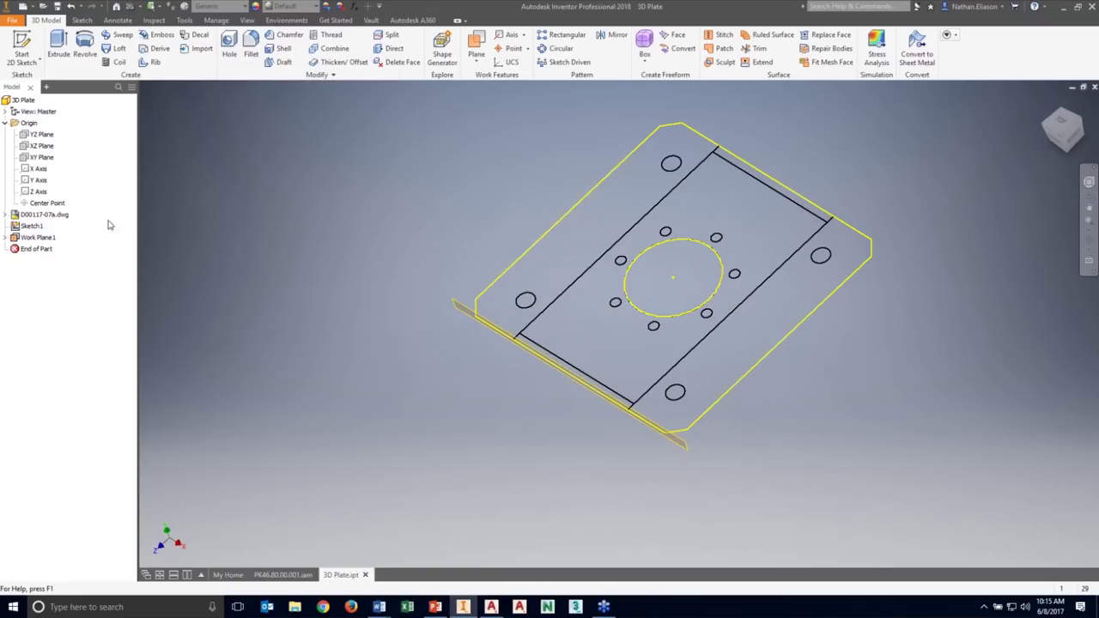
Place another D00117-07a.dwg instance on Work Plane1 with its origin on the plane edge.
right_click(60, 218)
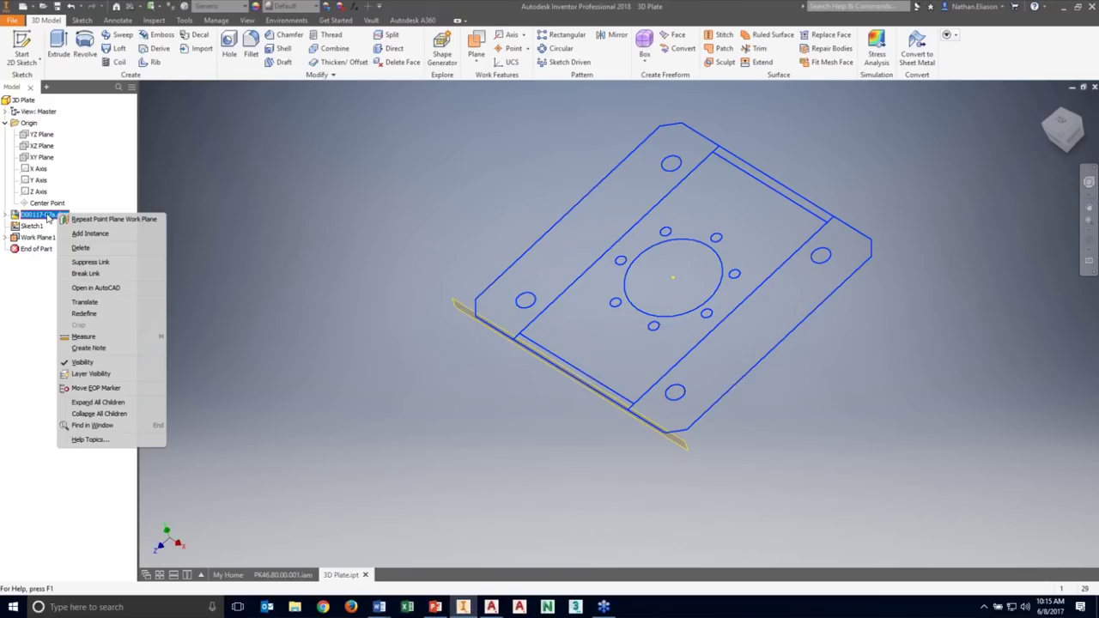
left_click(90, 233)
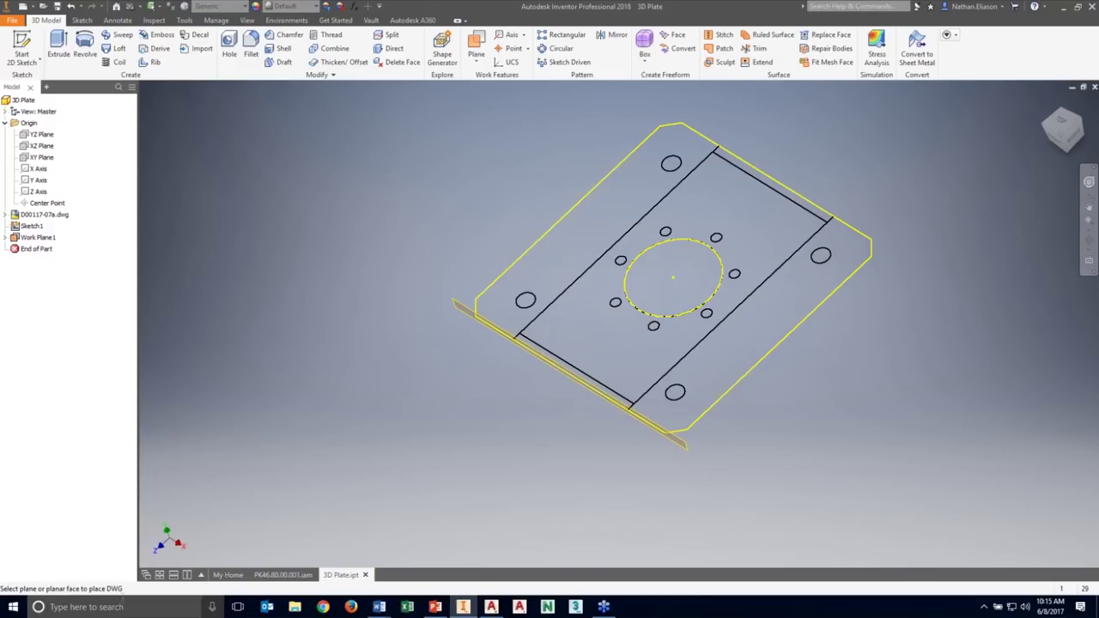
left_click(462, 316)
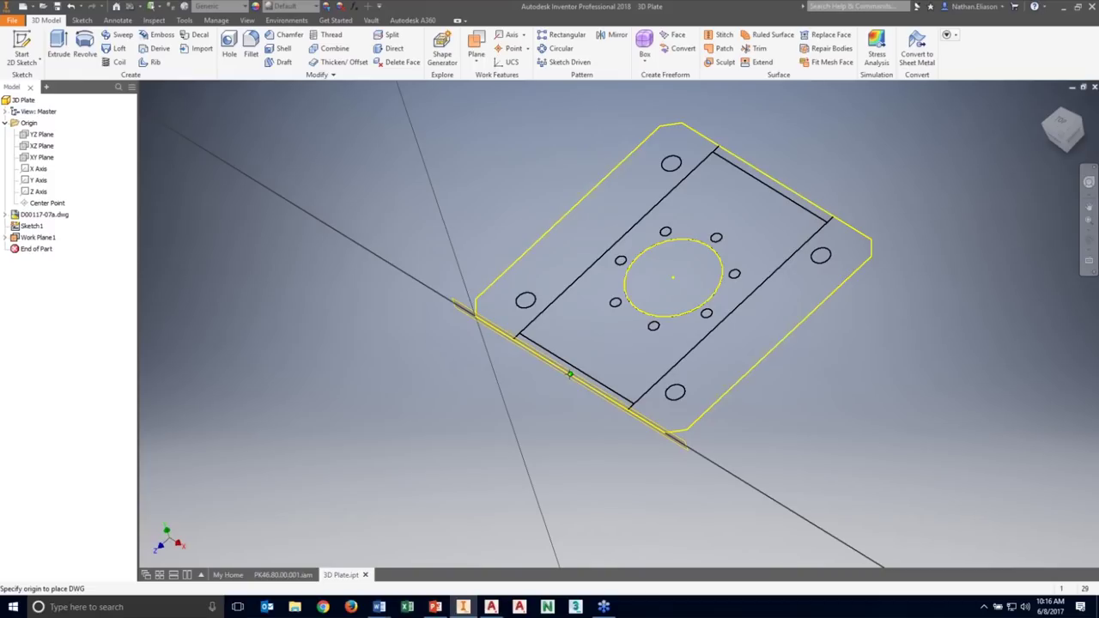
left_click(563, 375)
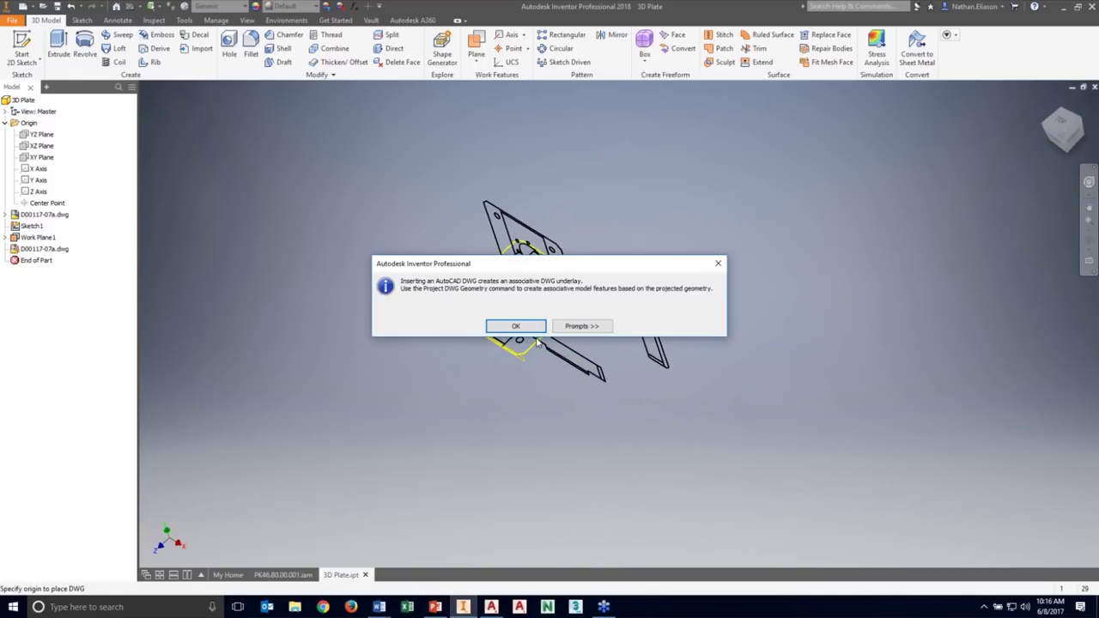
left_click(516, 327)
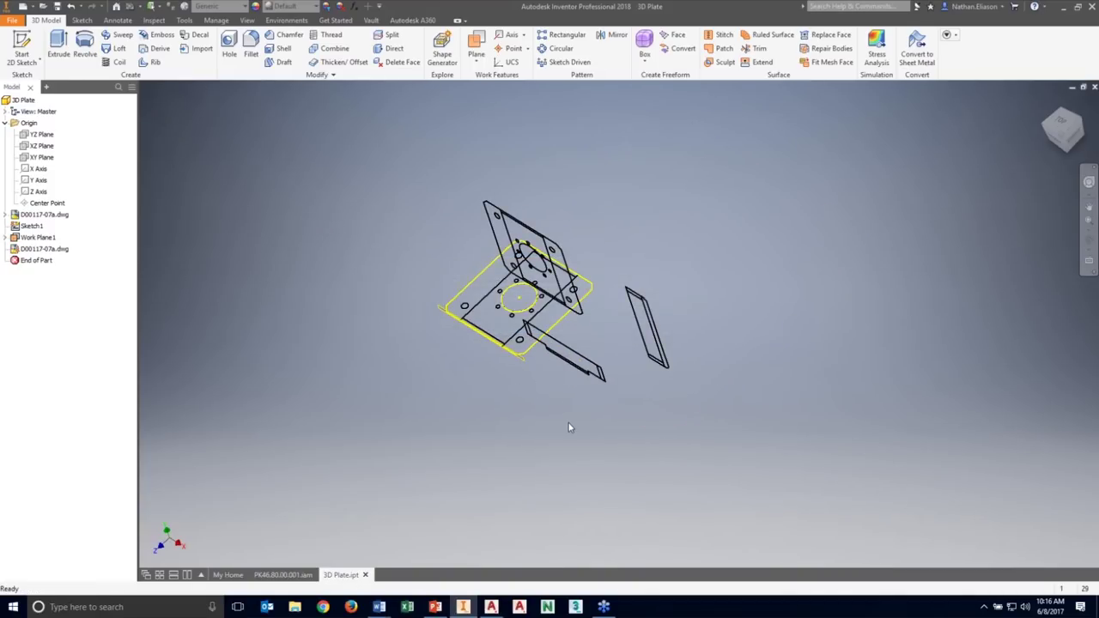
middle_click_drag(526, 446, 503, 395, "shift")
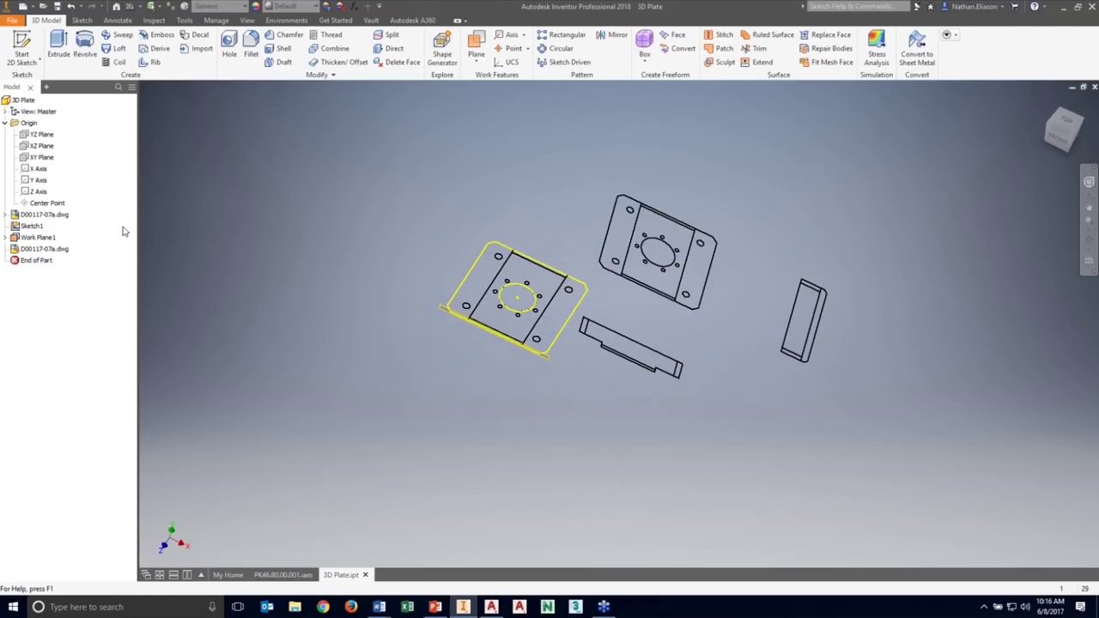
Turn on the Dimension (ISO) and Symbol (ISO) layers of the first D00117-07a.dwg underlay.
right_click(57, 216)
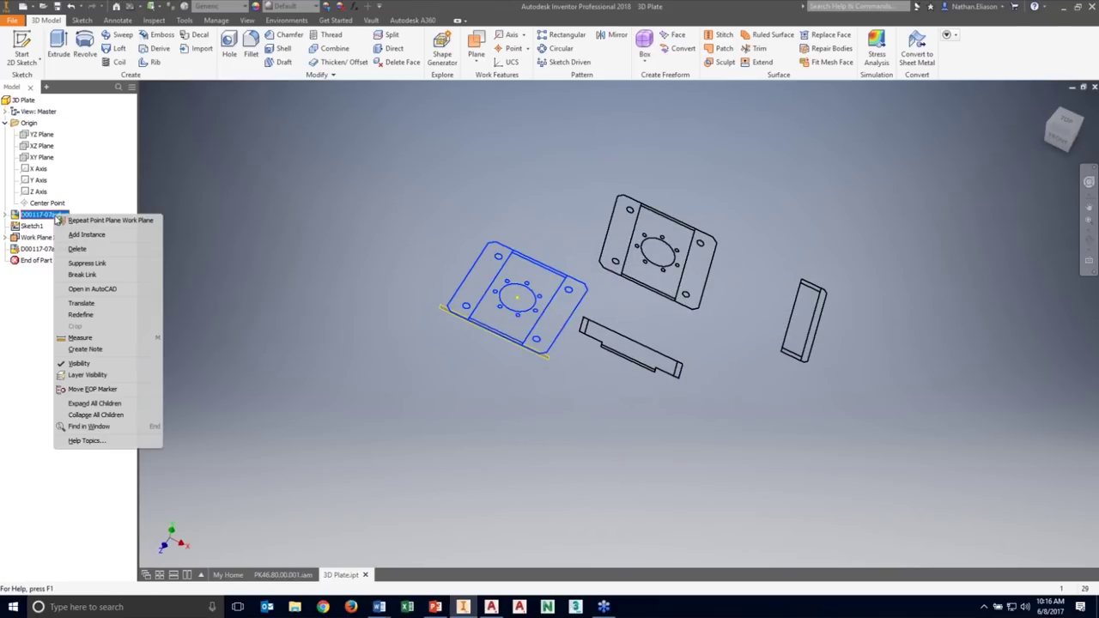
left_click(89, 374)
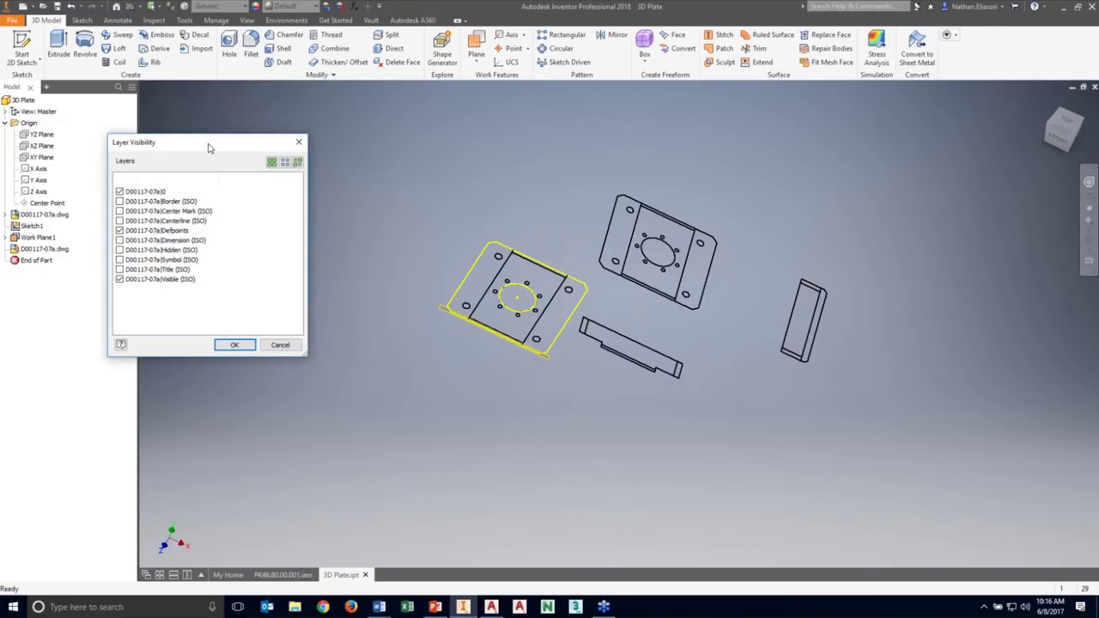
left_click_drag(208, 148, 229, 131)
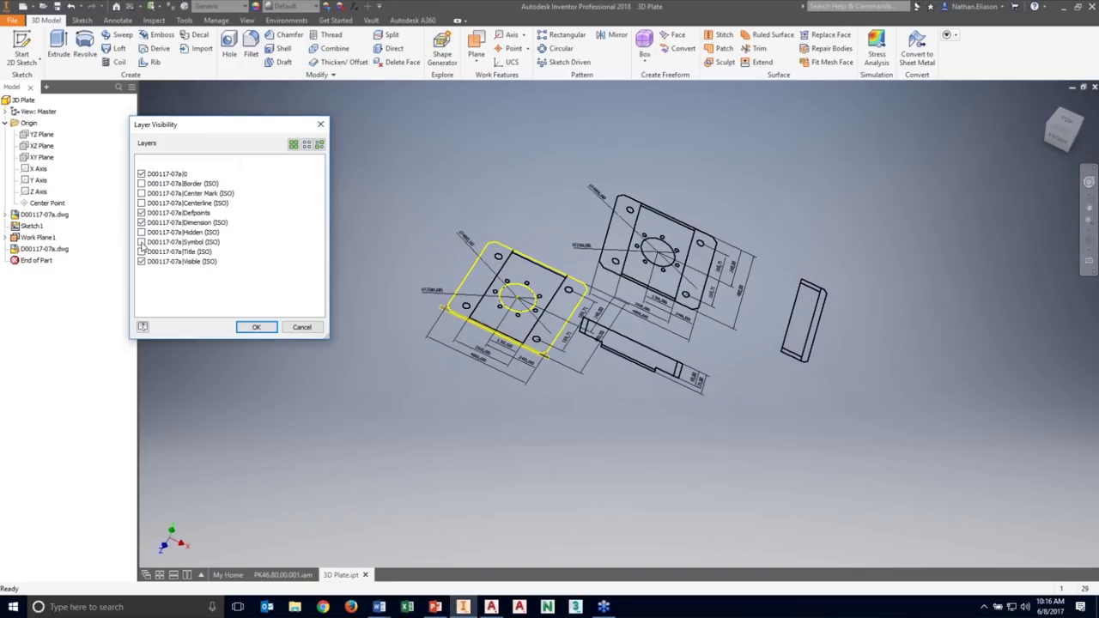
left_click(141, 242)
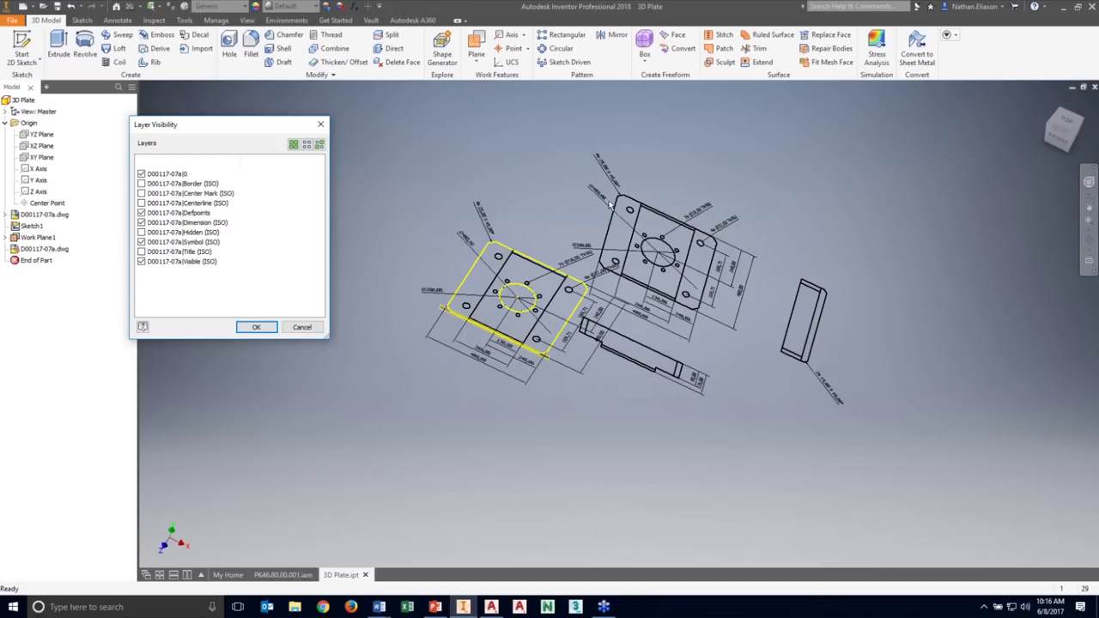
left_click(256, 328)
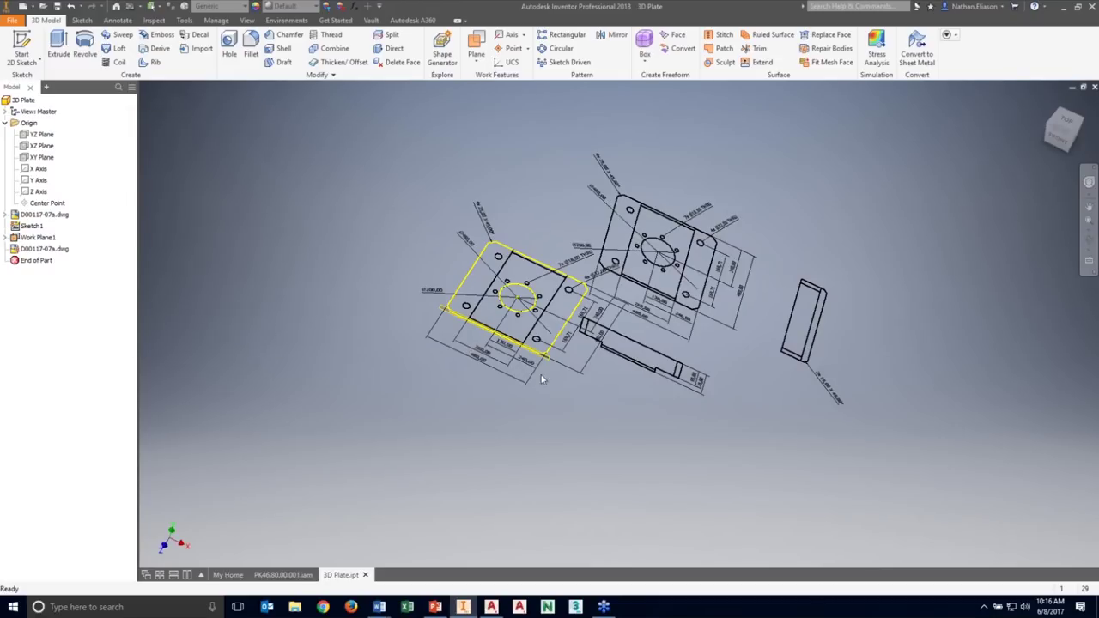
From the FRONT view, crop the second D00117-07a.dwg underlay to its long side-profile view.
left_click(1061, 144)
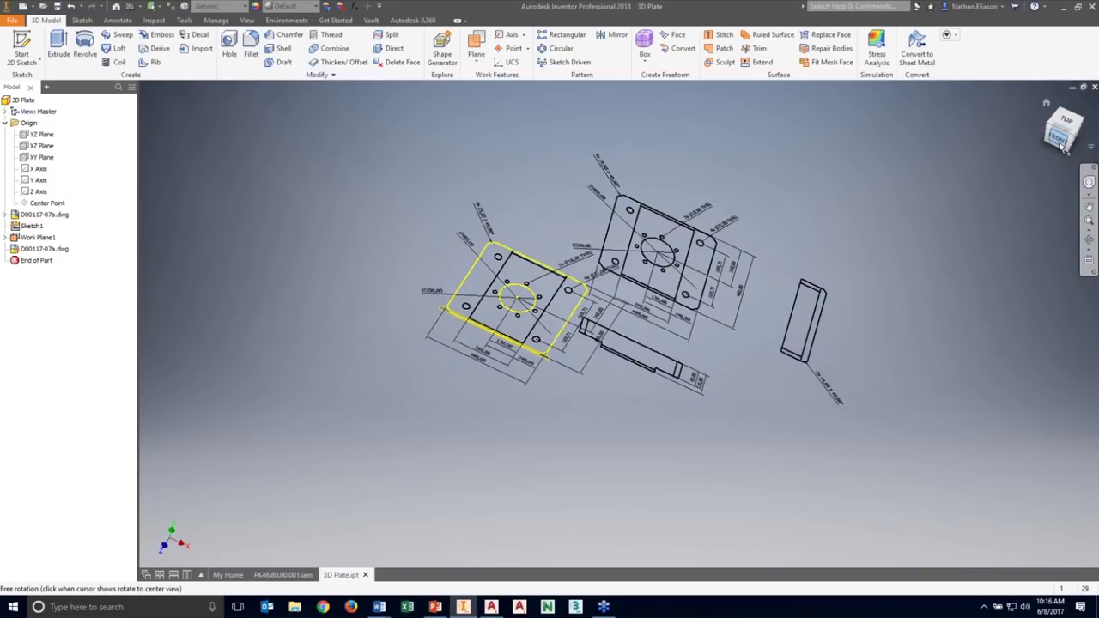
scroll(610, 407, "up", 3)
scroll(610, 407, "down", 3)
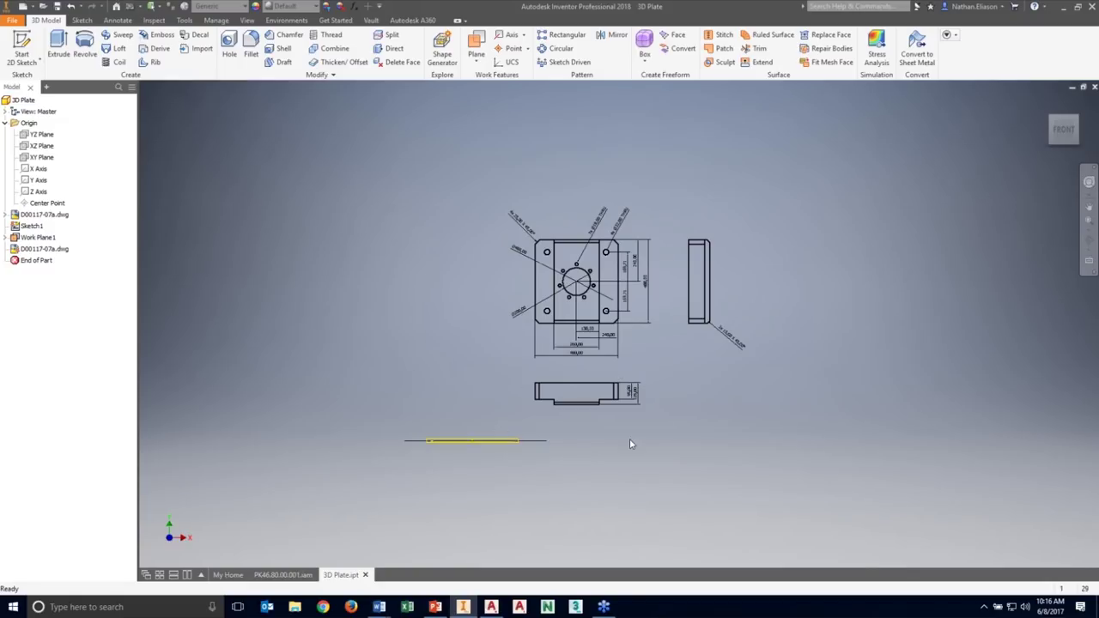
right_click(59, 251)
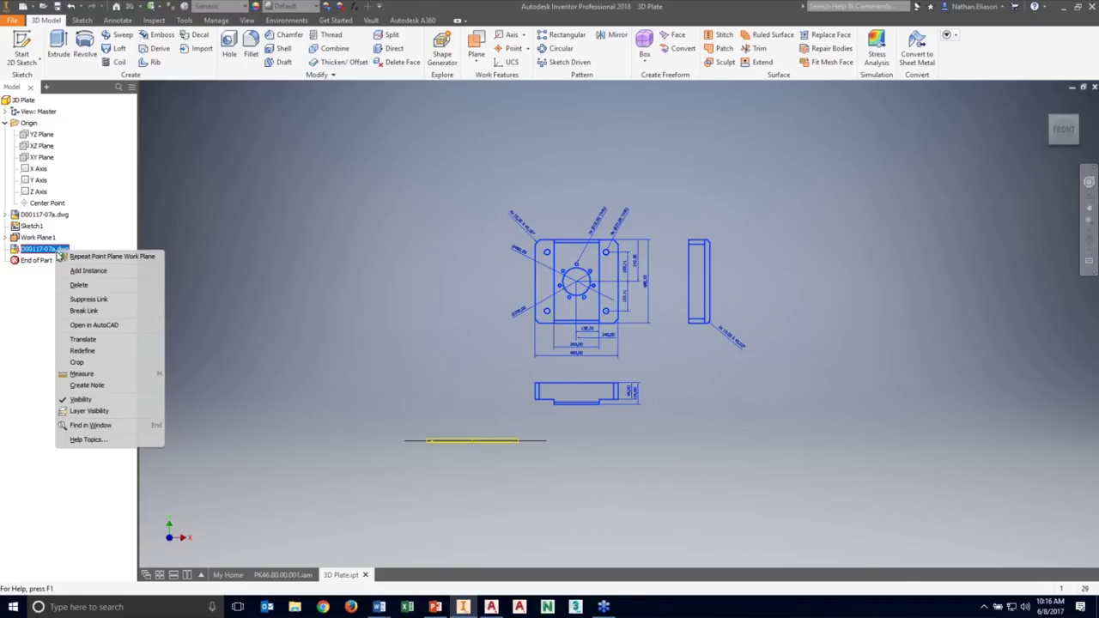
left_click(77, 362)
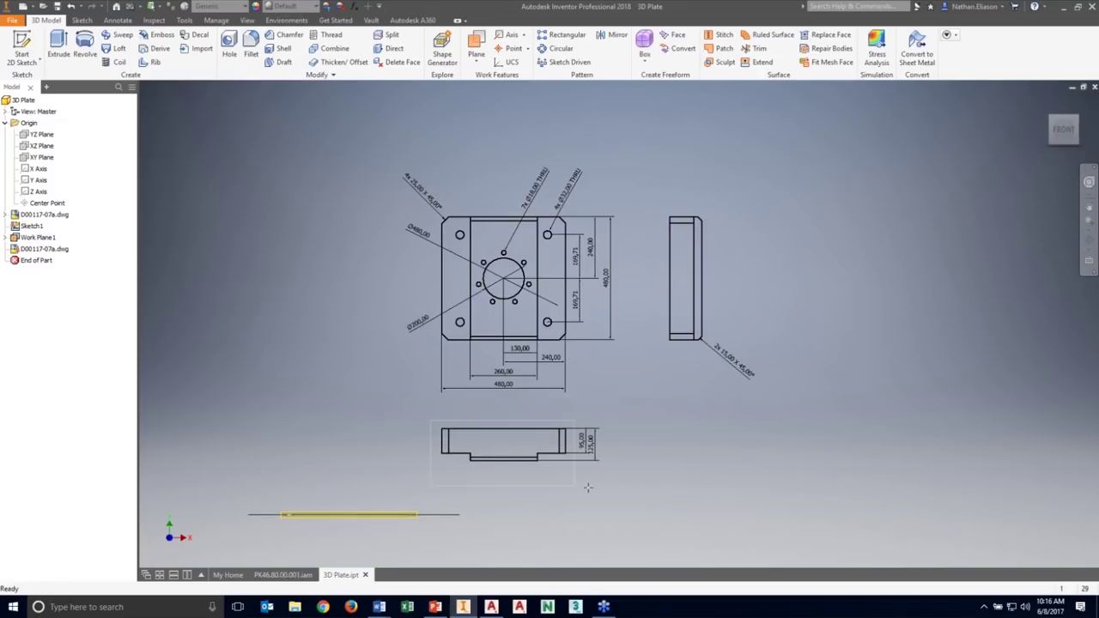
right_click(387, 360)
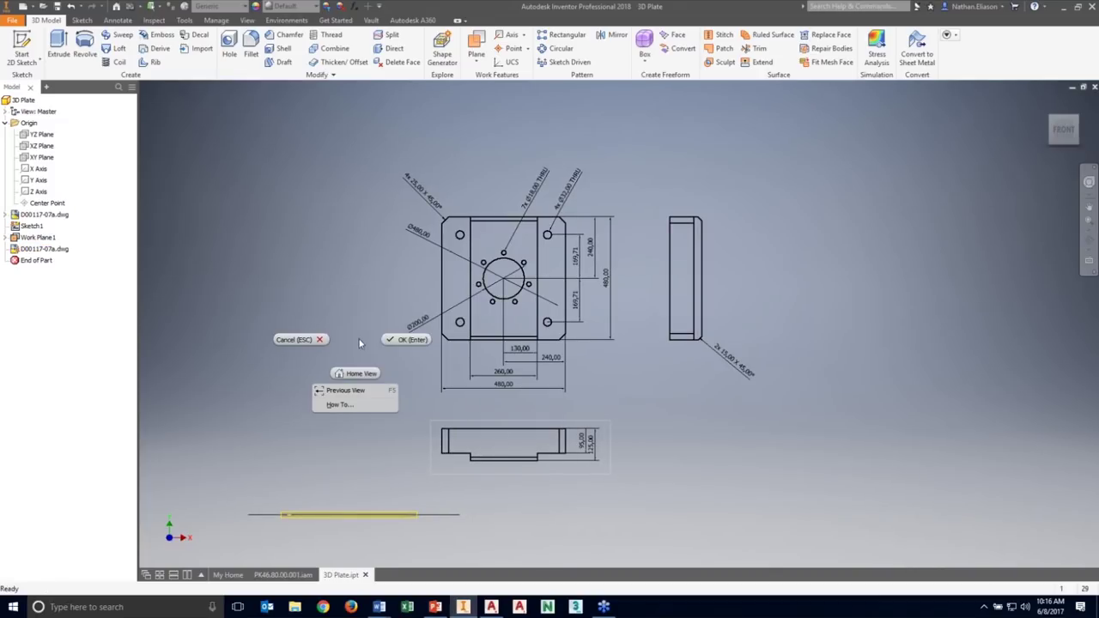
key("Return")
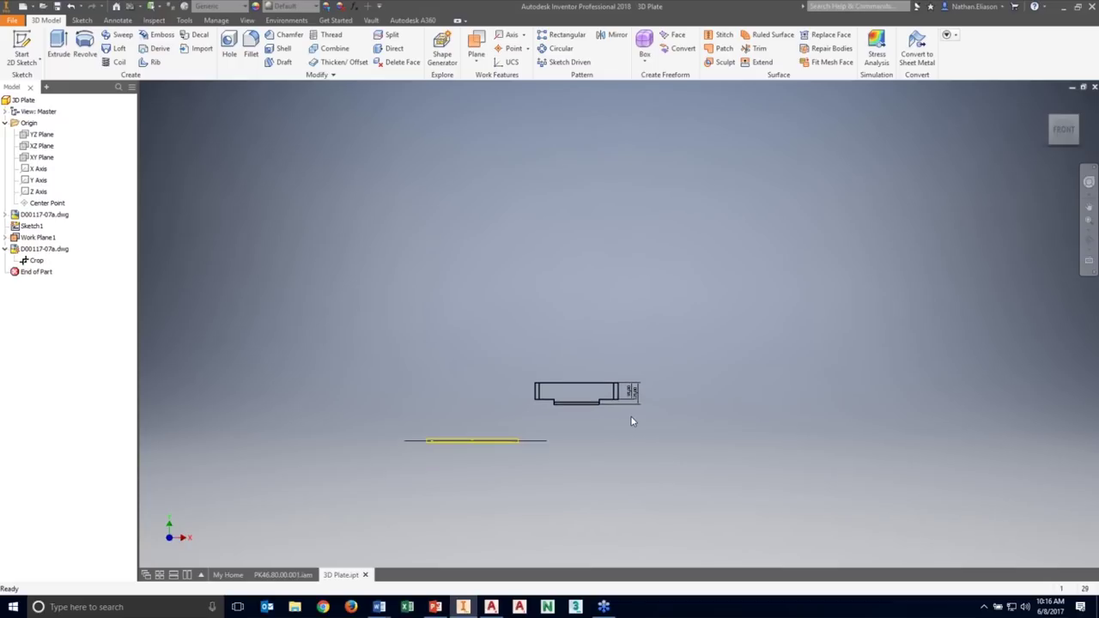
key("F6")
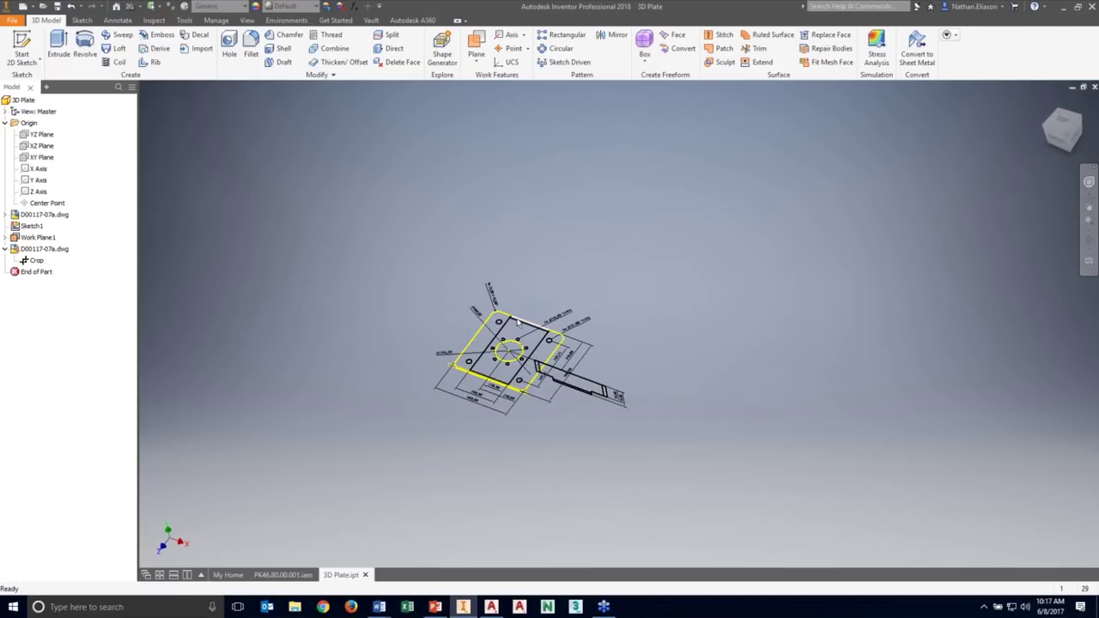
scroll(519, 387, "up", 3)
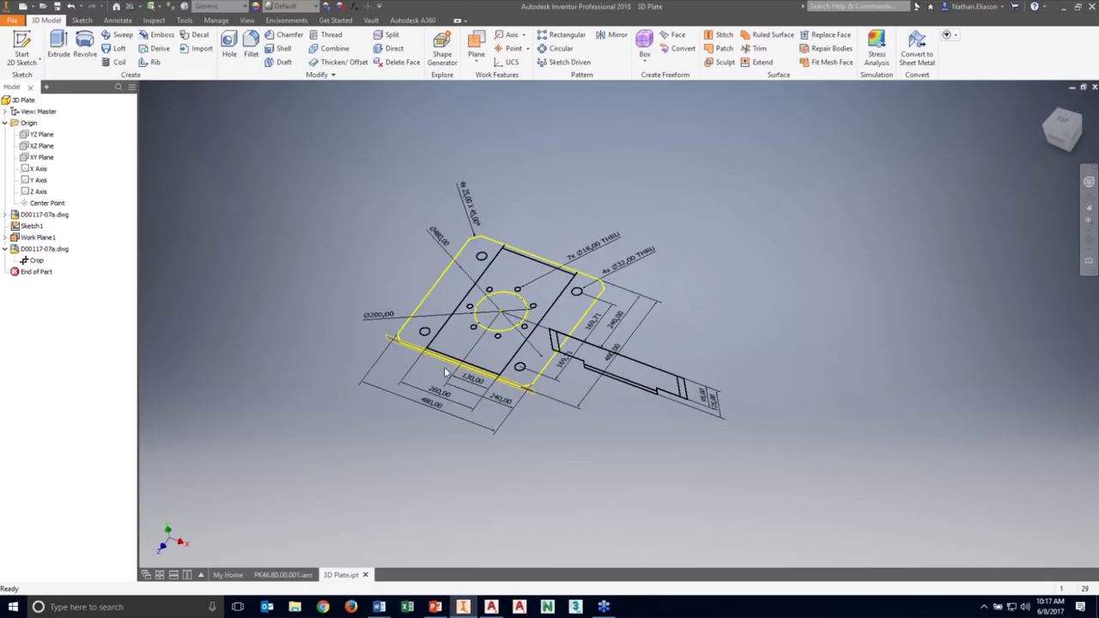
Turn off the cropped underlay's Dimension (ISO), Hidden (ISO) and Symbol (ISO) layers.
right_click(32, 249)
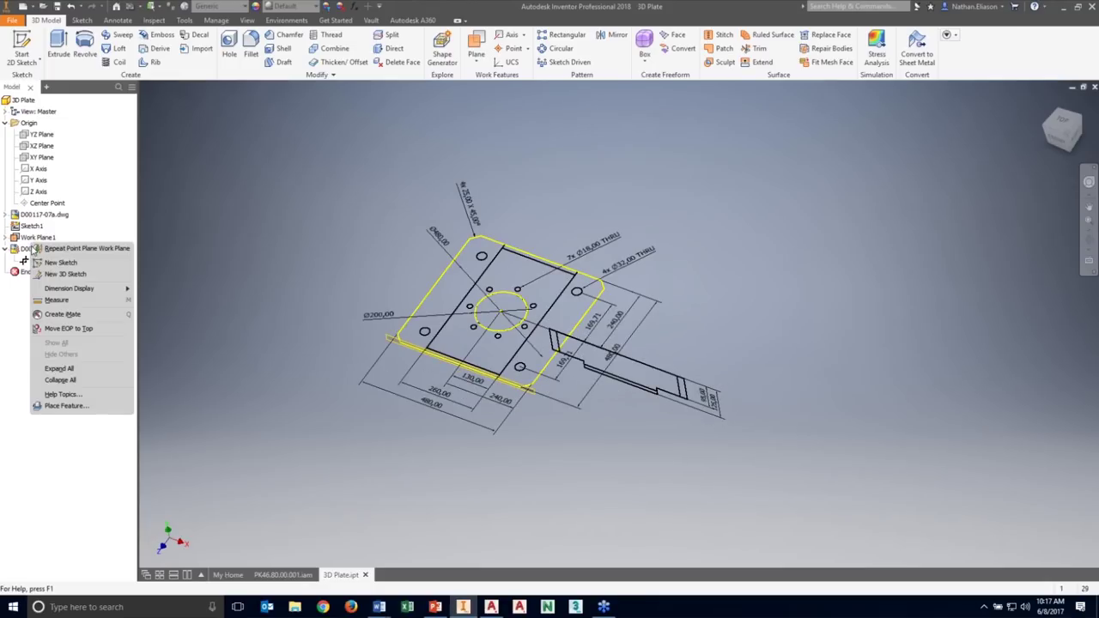
left_click(26, 251)
right_click(26, 251)
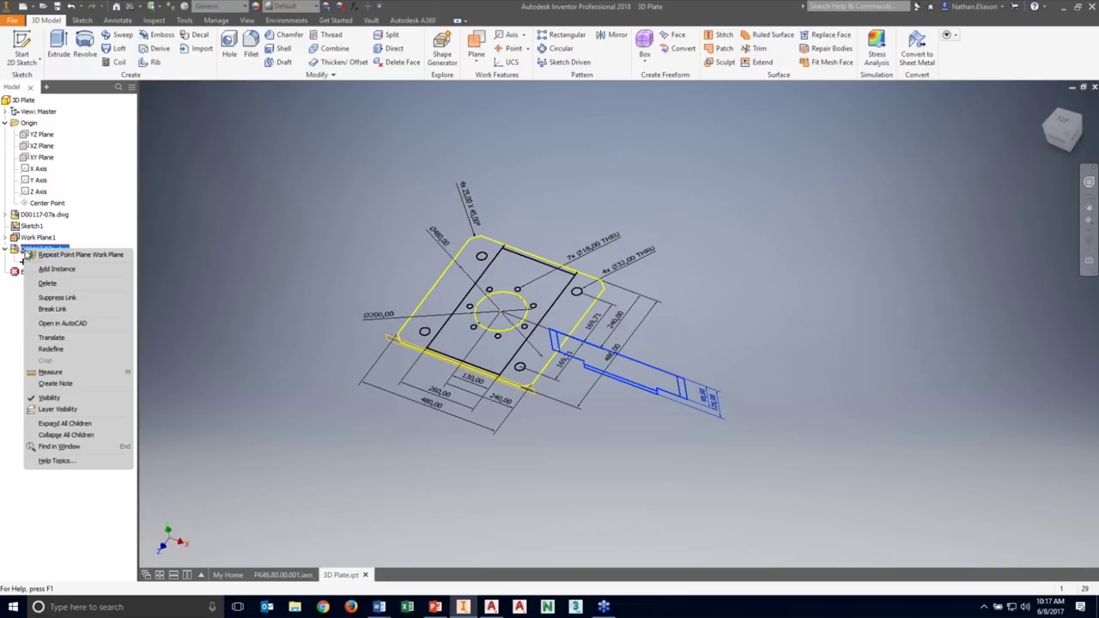
left_click(56, 408)
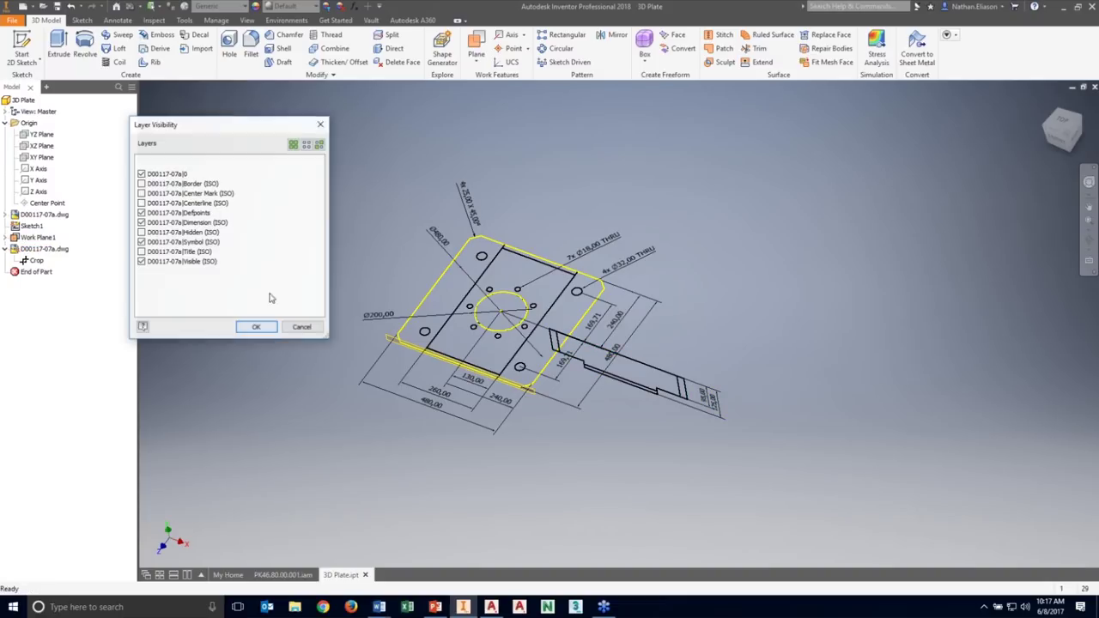
left_click(141, 222)
left_click(142, 232)
left_click(142, 241)
left_click(251, 327)
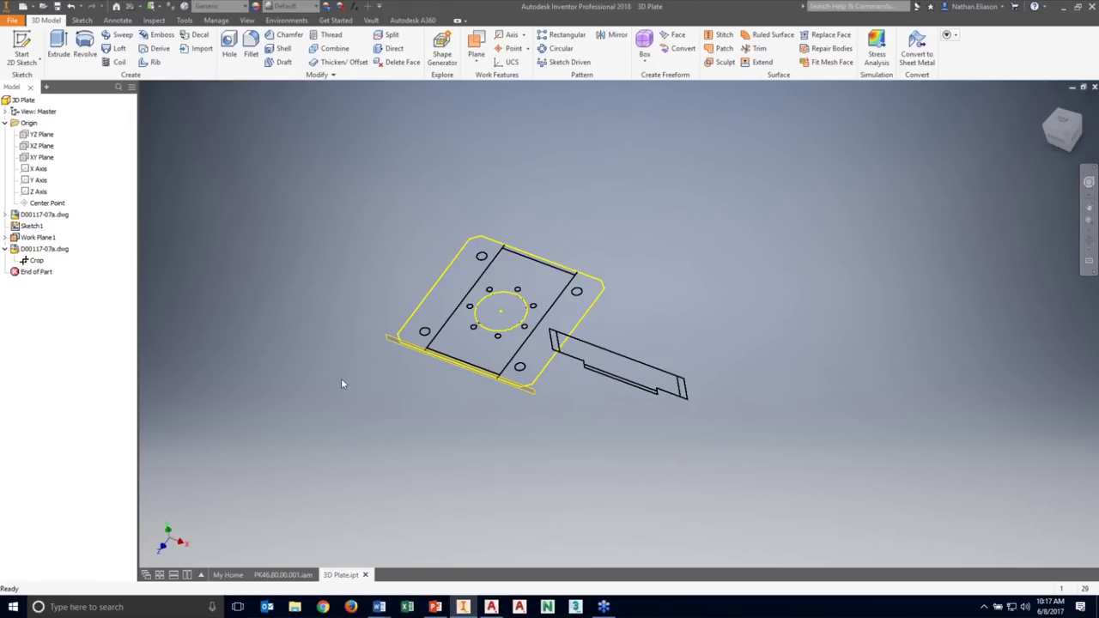
Translate the cropped underlay onto the plate's lower-left edge, rotated 180 degrees.
scroll(468, 385, "up", 3)
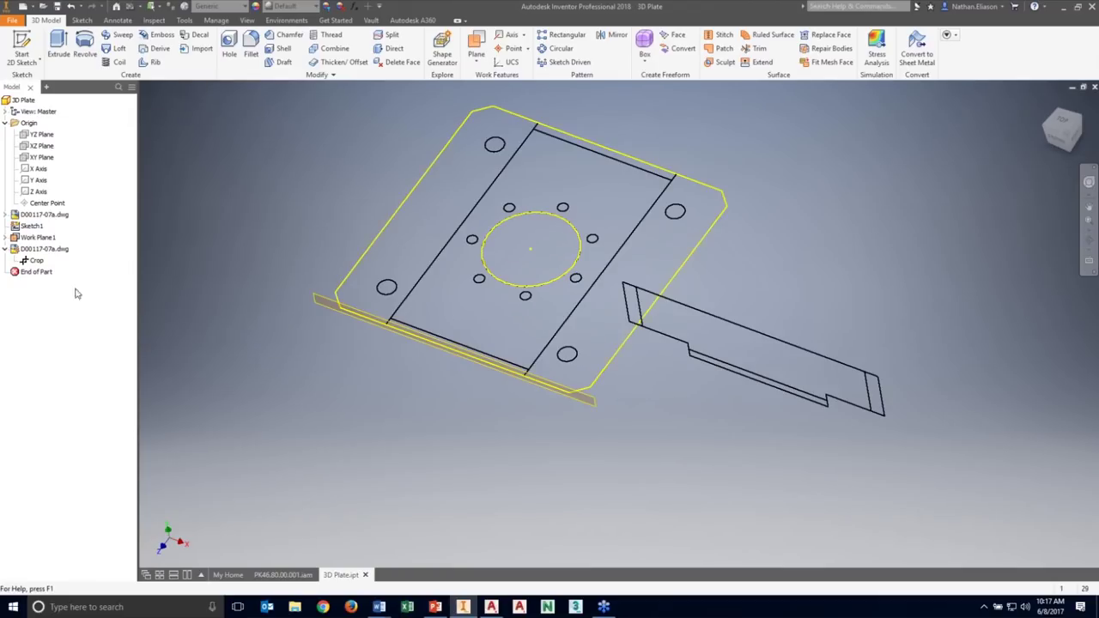
right_click(52, 250)
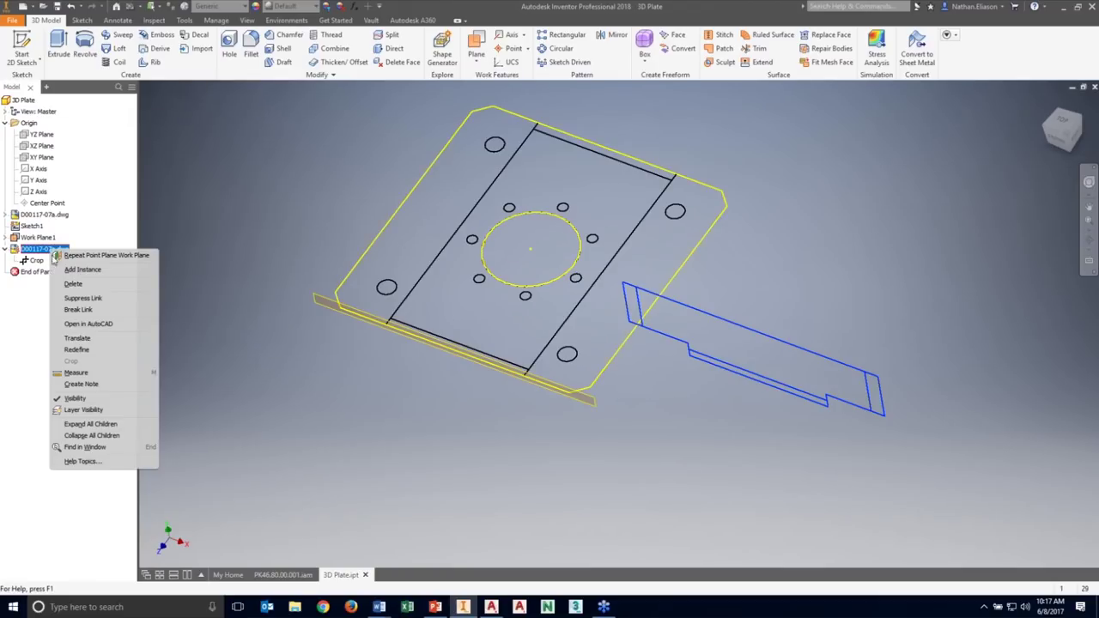
left_click(79, 338)
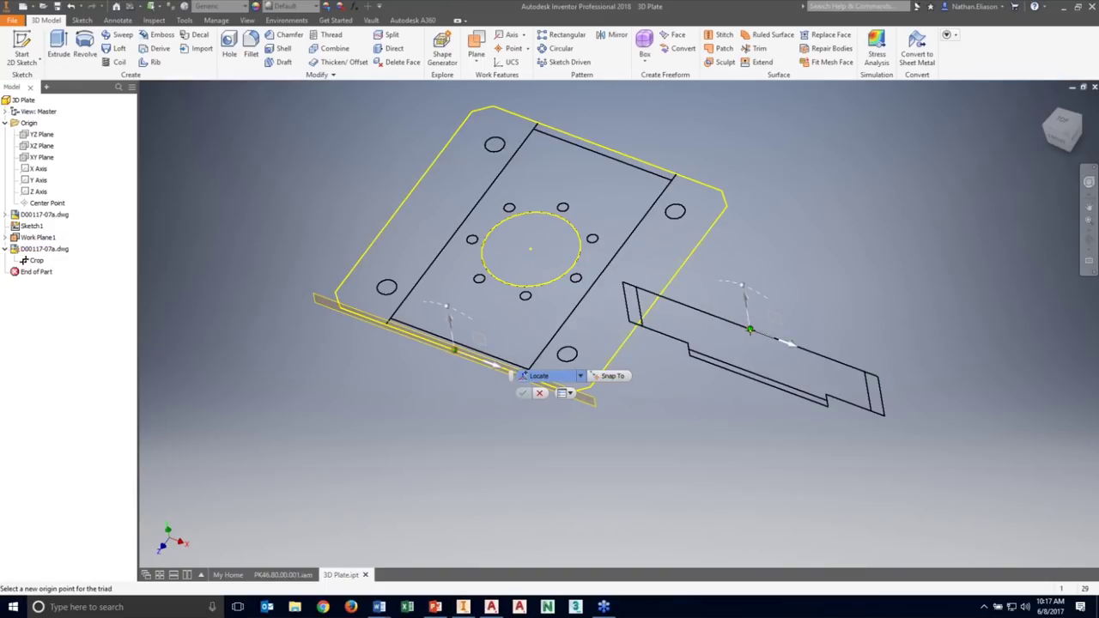
left_click(478, 359)
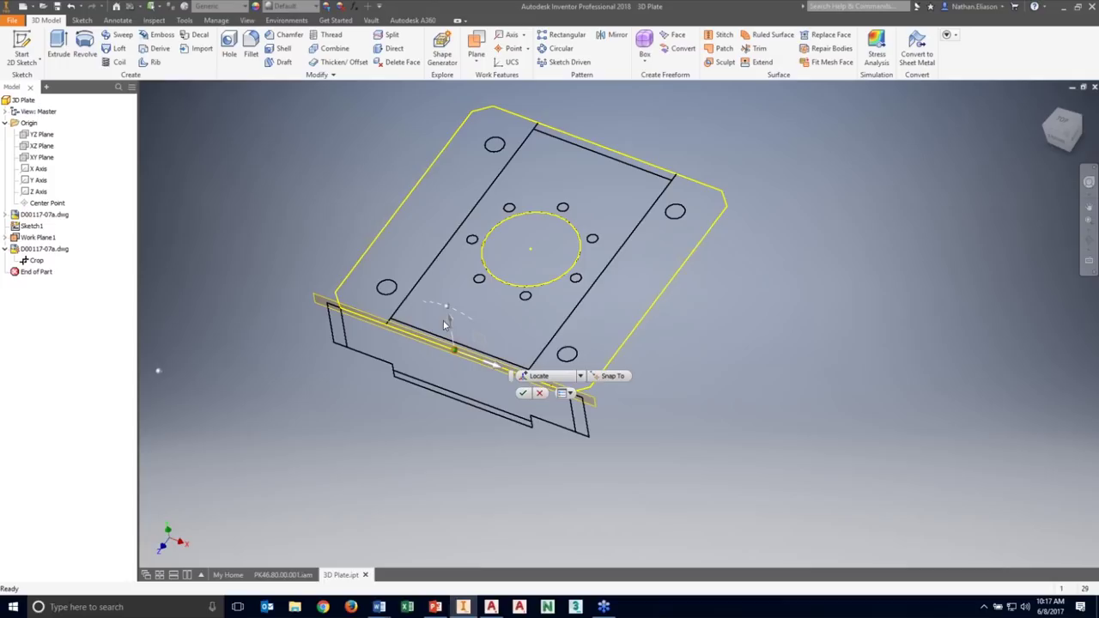
mouse_move(445, 312)
left_mouse_down()
mouse_move(395, 365)
mouse_move(383, 396)
mouse_move(421, 445)
mouse_move(473, 442)
left_mouse_up()
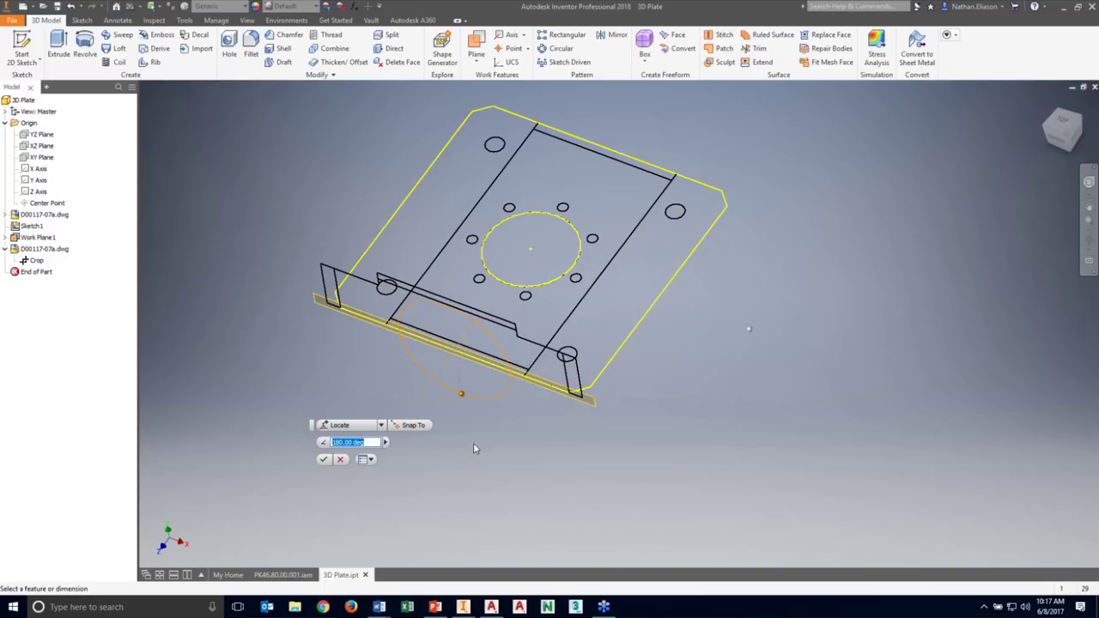
left_click(324, 459)
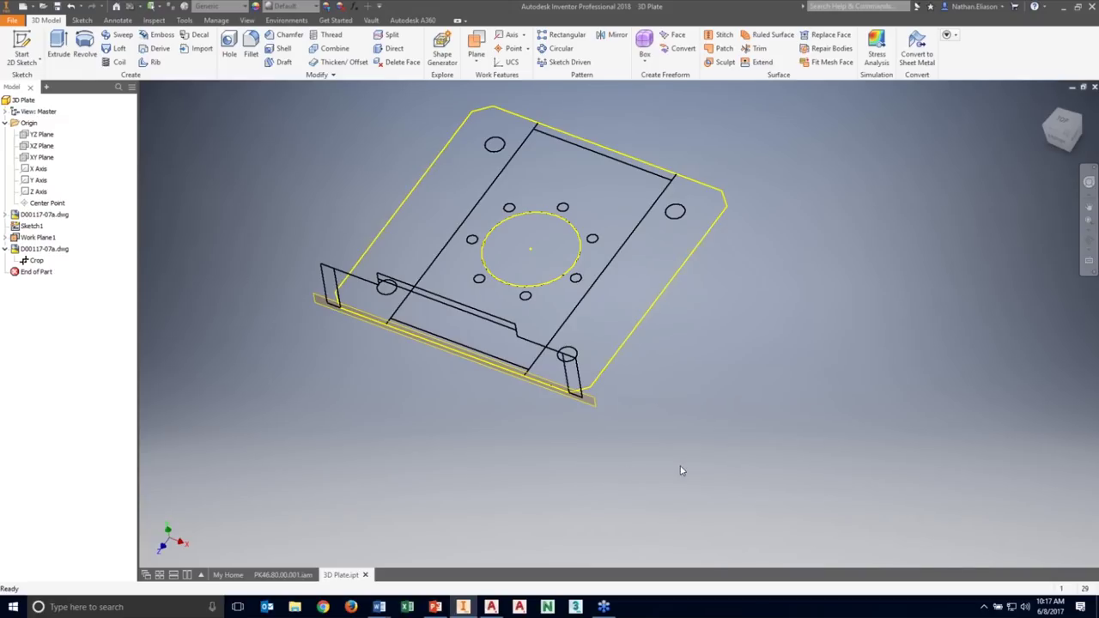
Hide Sketch1 together with the top-view D00117-07a.dwg underlay.
mouse_move(710, 469)
middle_mouse_down("shift")
mouse_move(668, 465)
mouse_move(679, 435)
middle_mouse_up("shift")
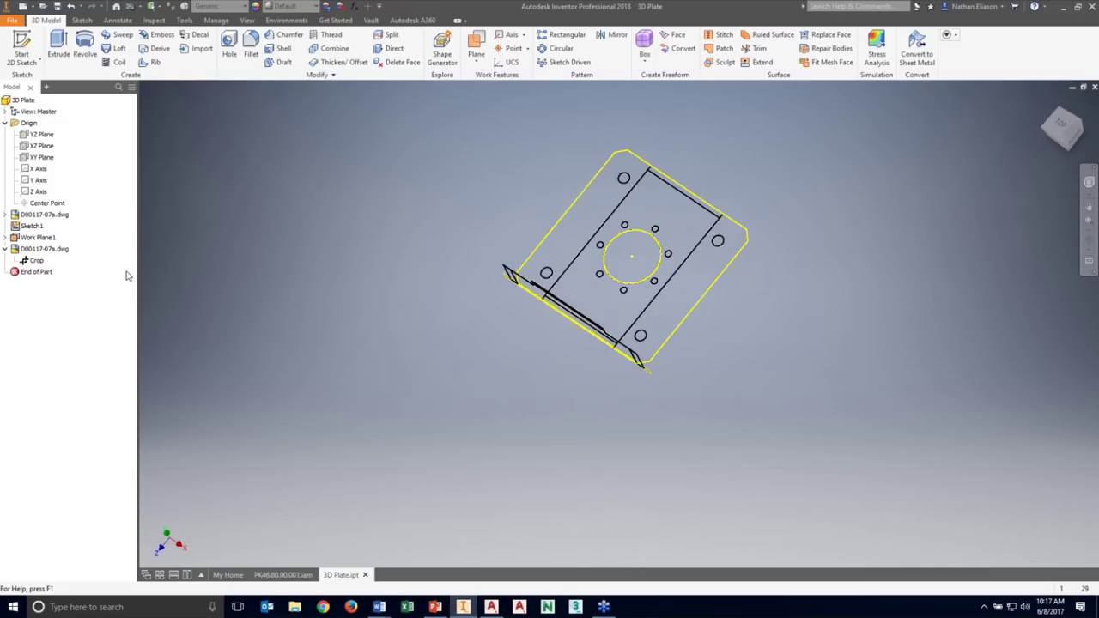
left_click(39, 227)
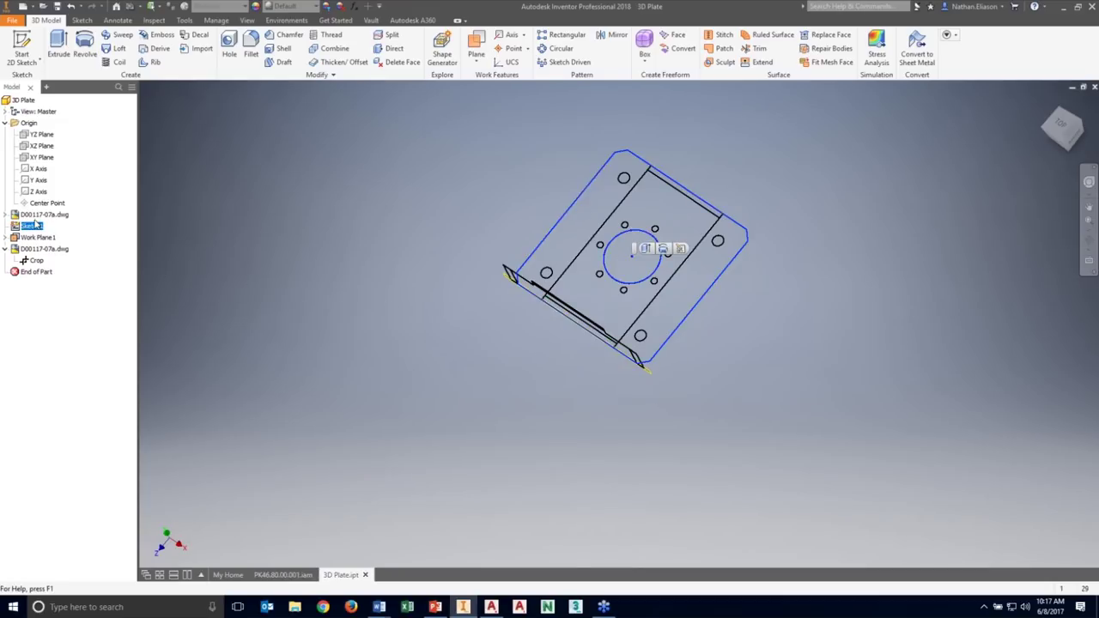
left_click(38, 216, "shift")
right_click(38, 219)
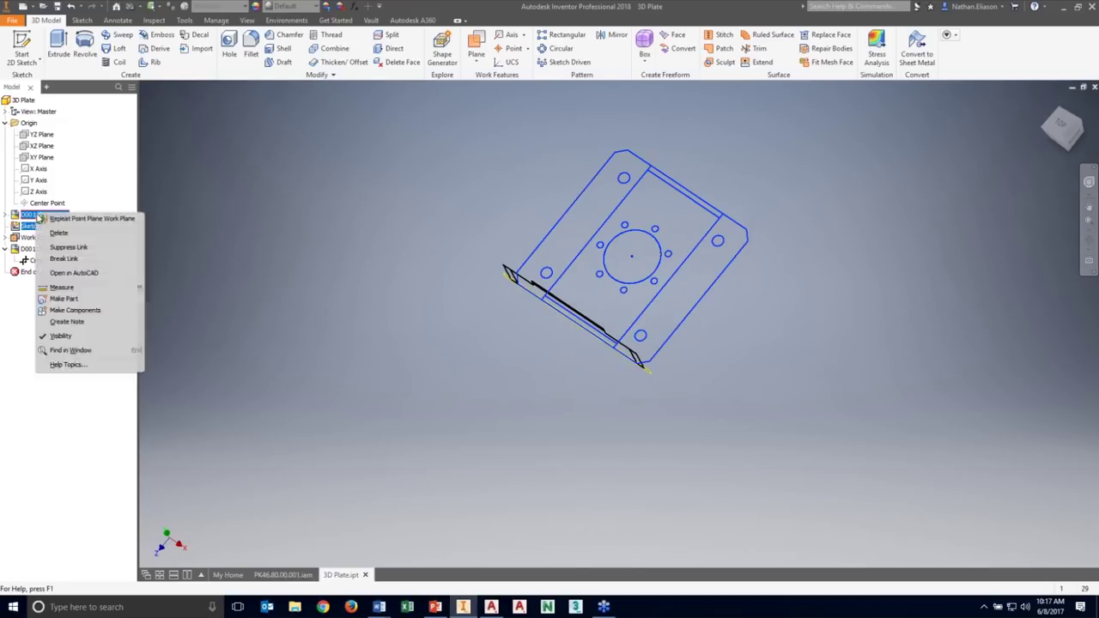
left_click(61, 336)
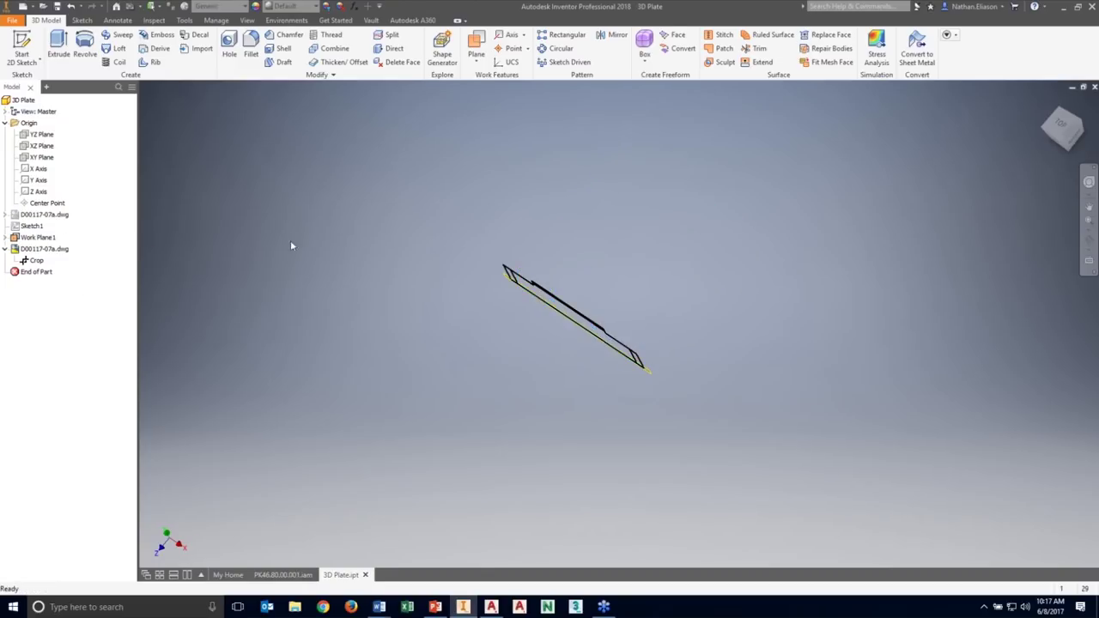
middle_click_drag(464, 403, 485, 394, "shift")
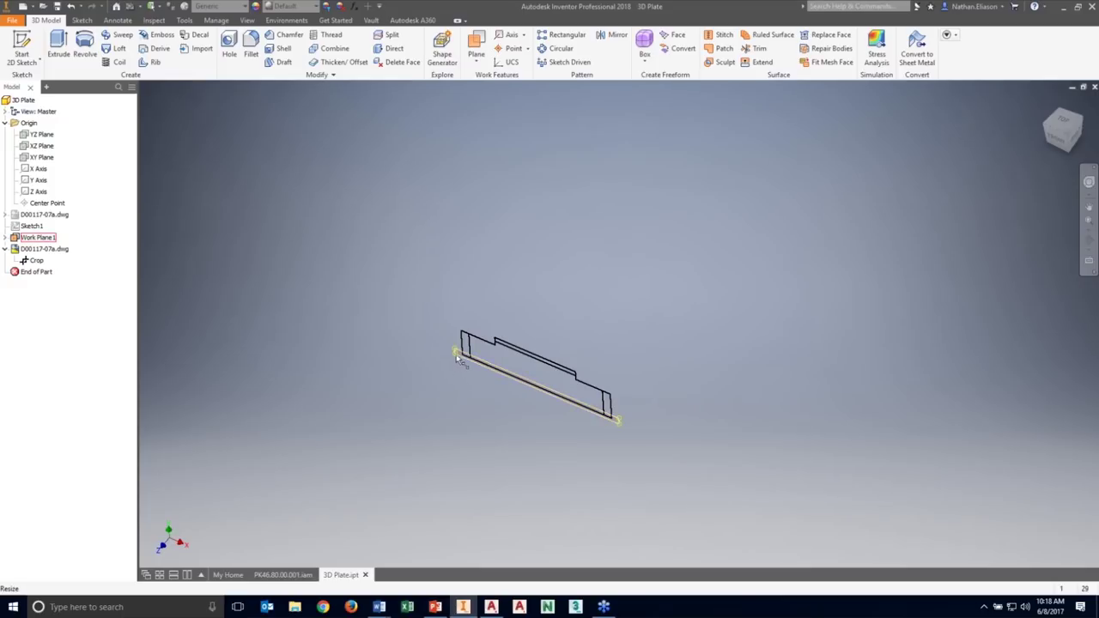
Start Sketch2 on Work Plane1, then hide Work Plane1.
left_click(471, 354)
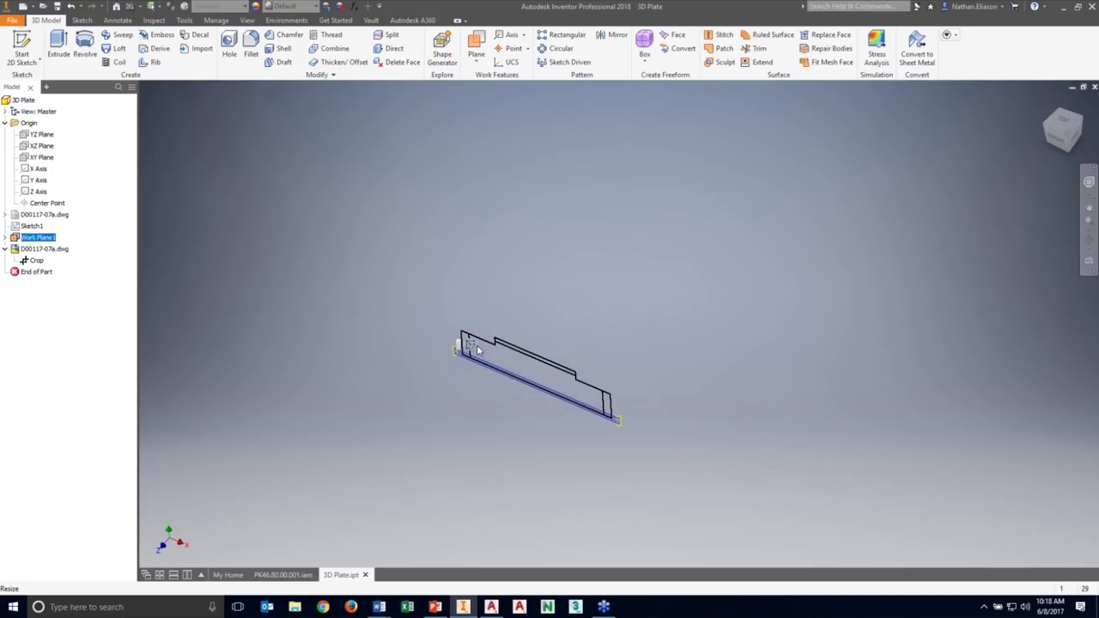
key("s")
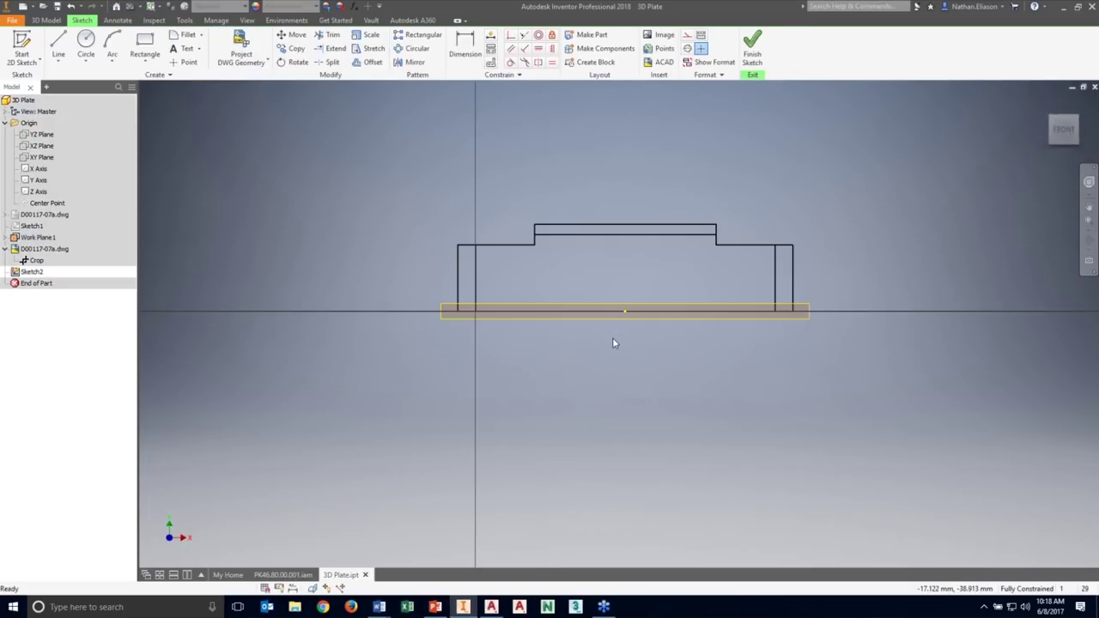
right_click(37, 237)
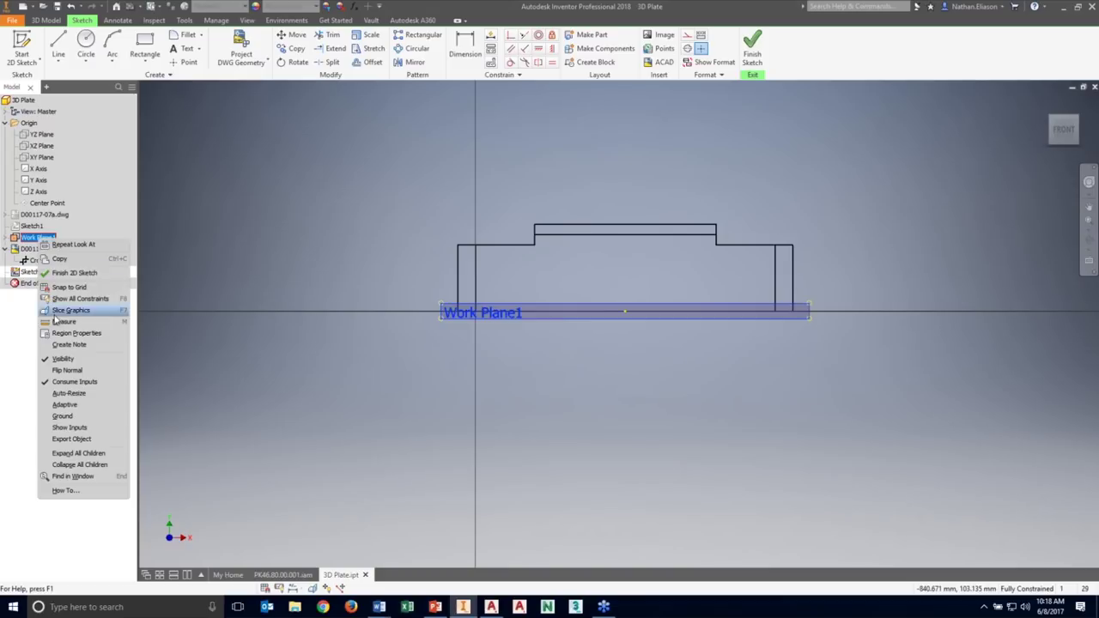
left_click(58, 359)
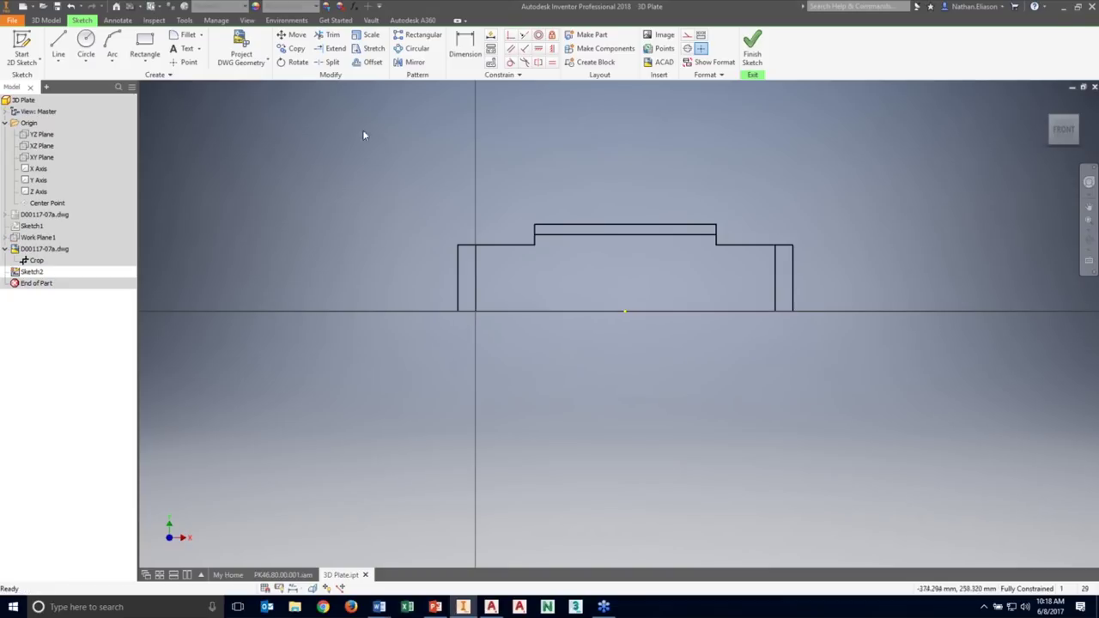
Project the underlay's connected outline loop into Sketch2 and finish the sketch.
left_click(242, 45)
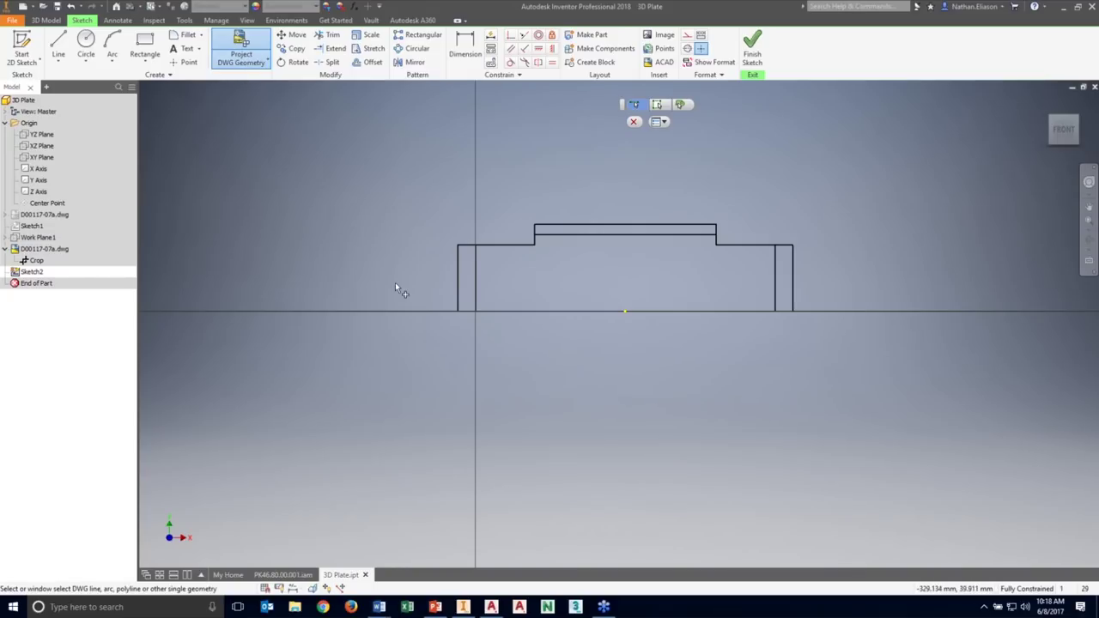
left_click(658, 105)
left_click(623, 226)
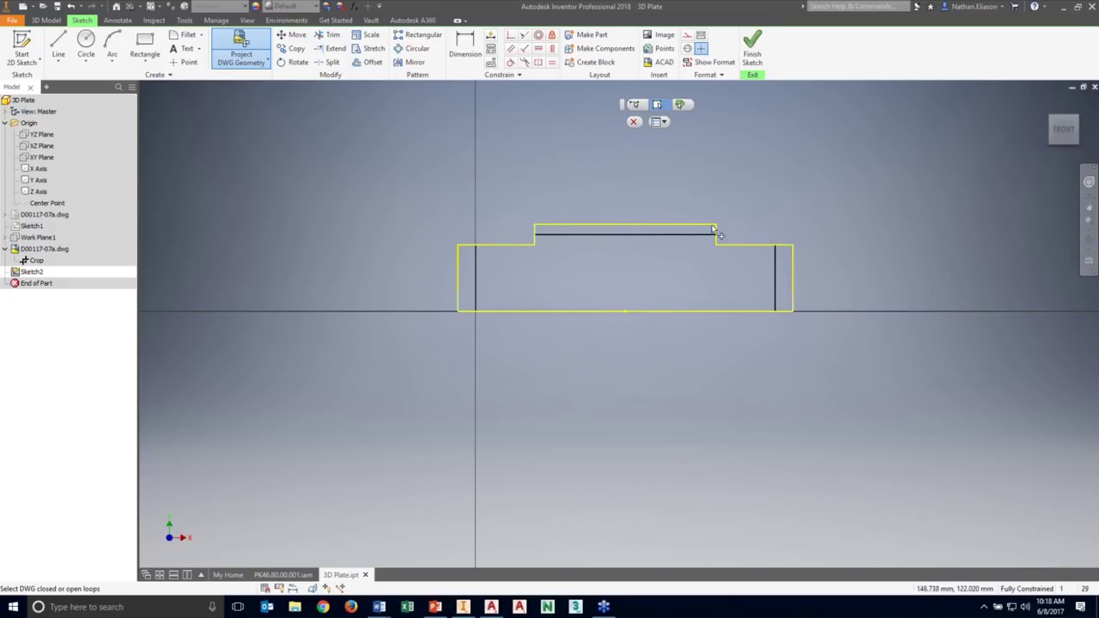
left_click(633, 123)
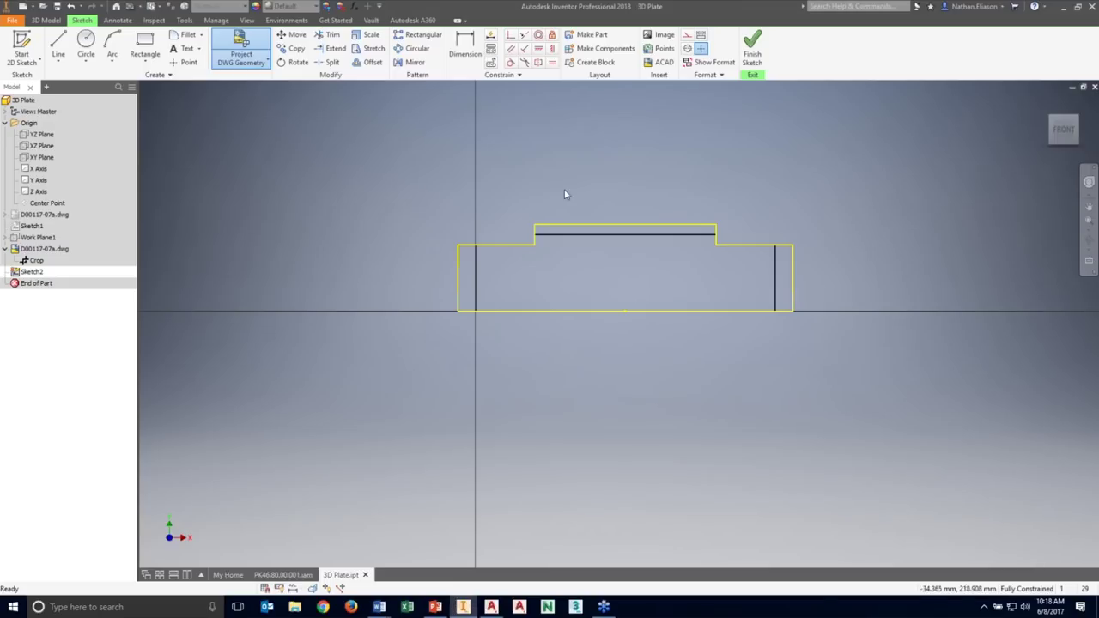
left_click(752, 47)
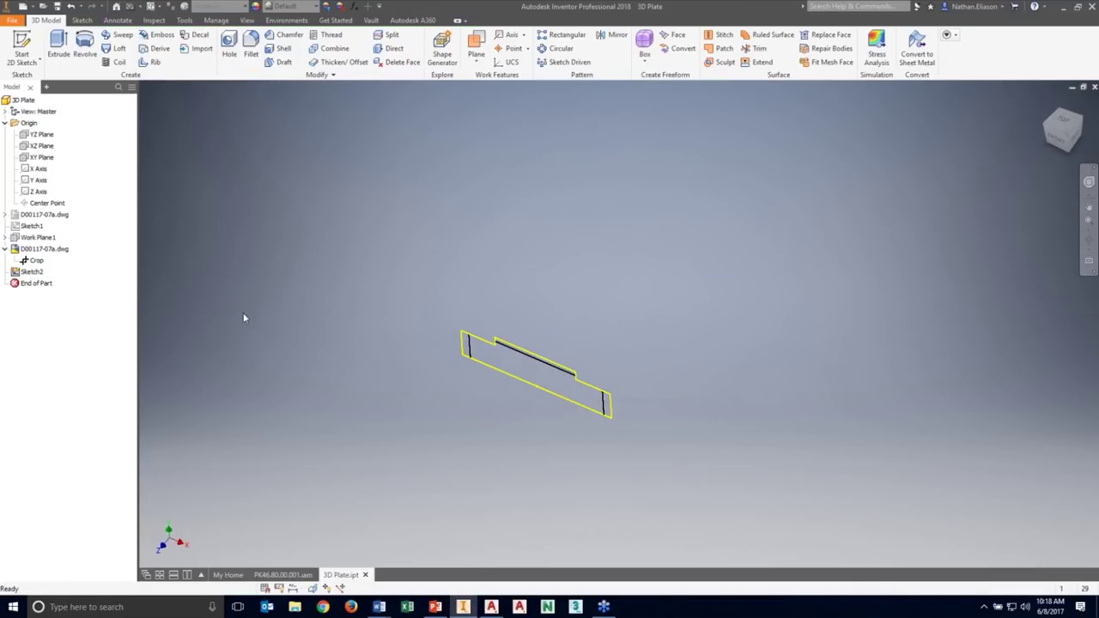
Hide the cropped underlay, show Sketch1, and select its plate outline for extrusion.
left_click(53, 255)
right_click(53, 255)
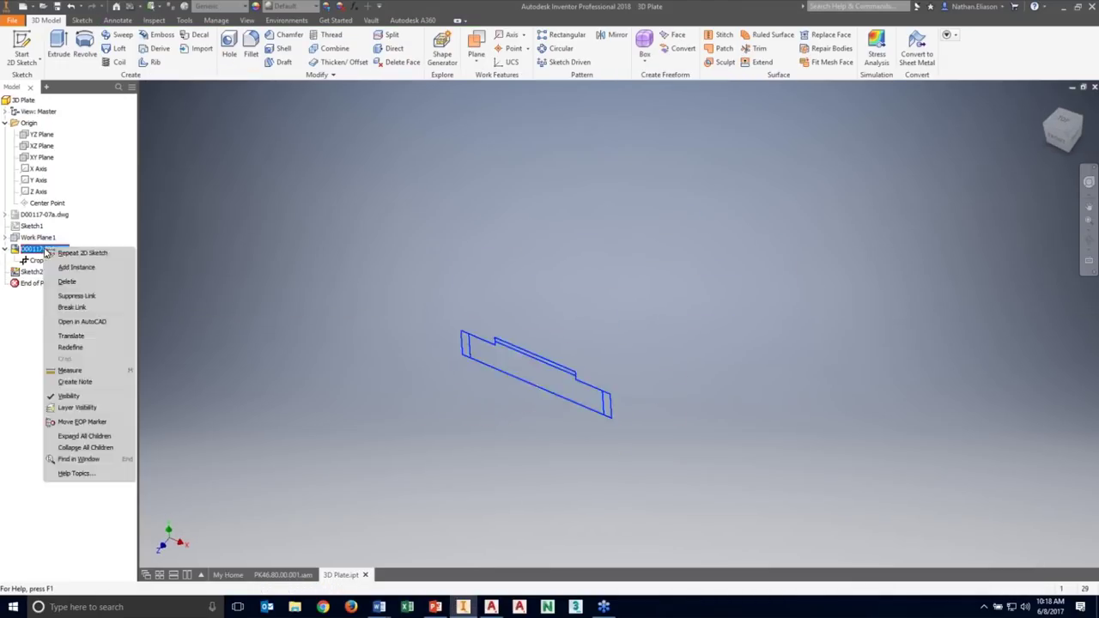
left_click(86, 400)
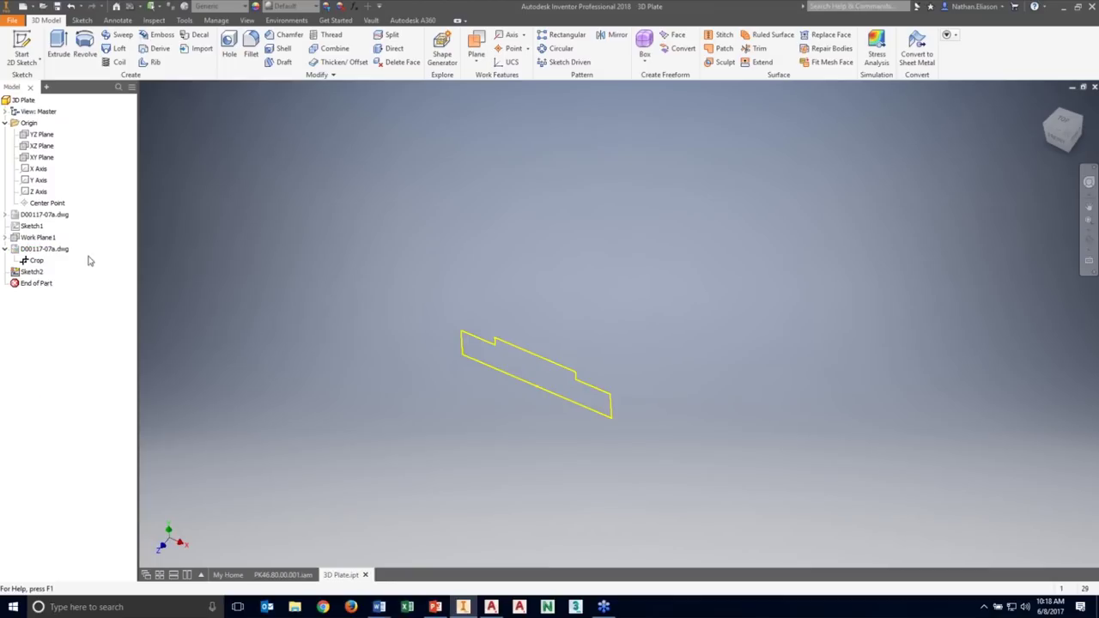
right_click(32, 227)
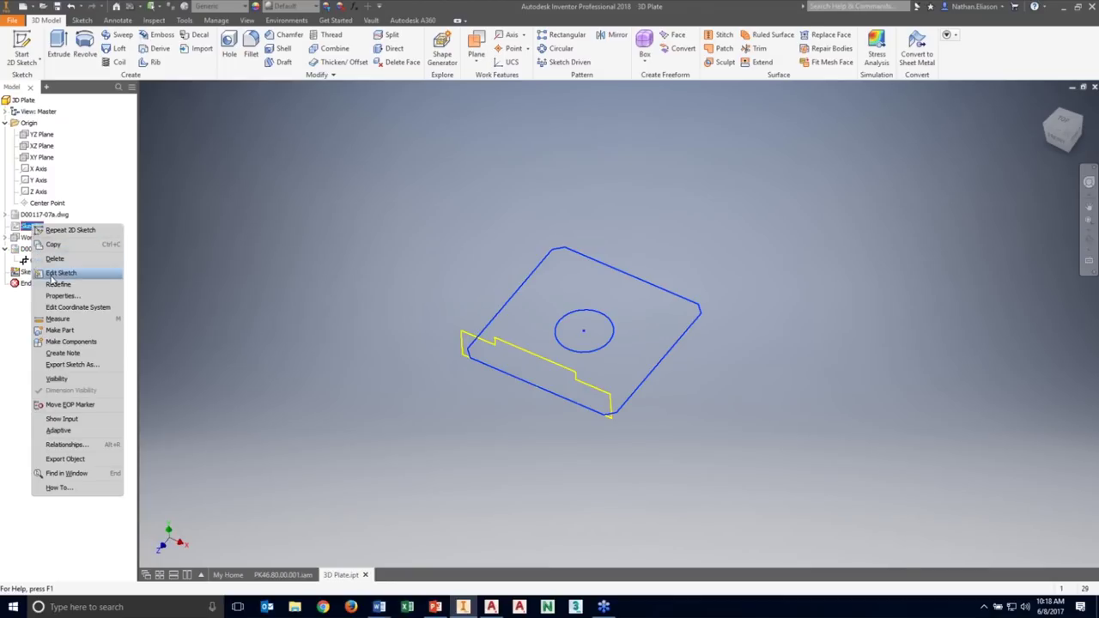
left_click(56, 379)
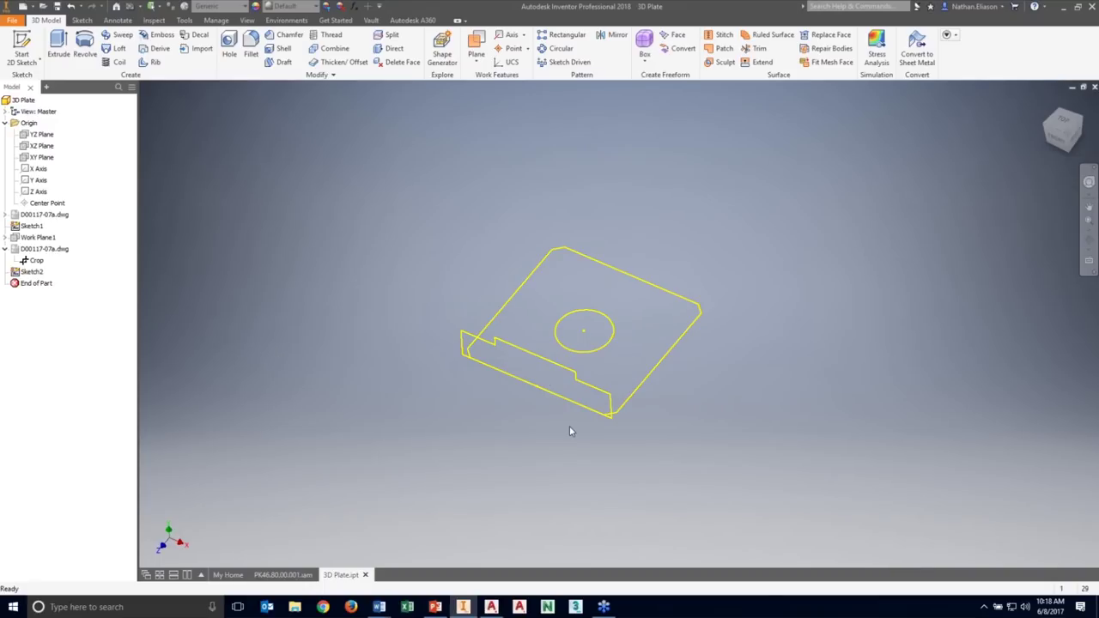
mouse_move(565, 419)
middle_mouse_down("shift")
mouse_move(588, 393)
mouse_move(575, 434)
mouse_move(558, 420)
middle_mouse_up("shift")
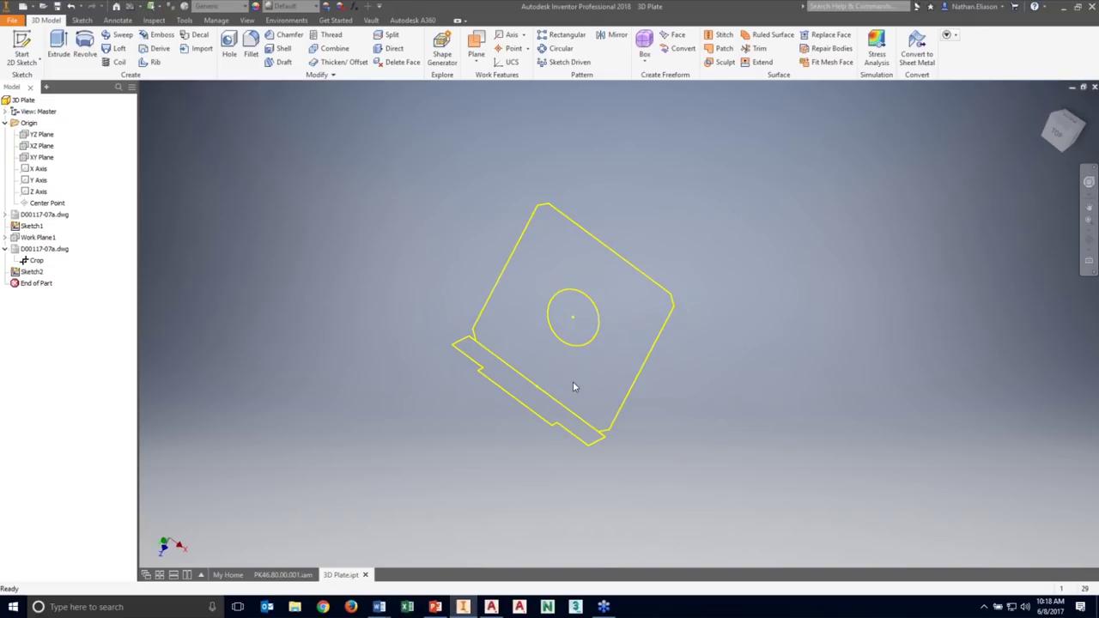
left_click(502, 279)
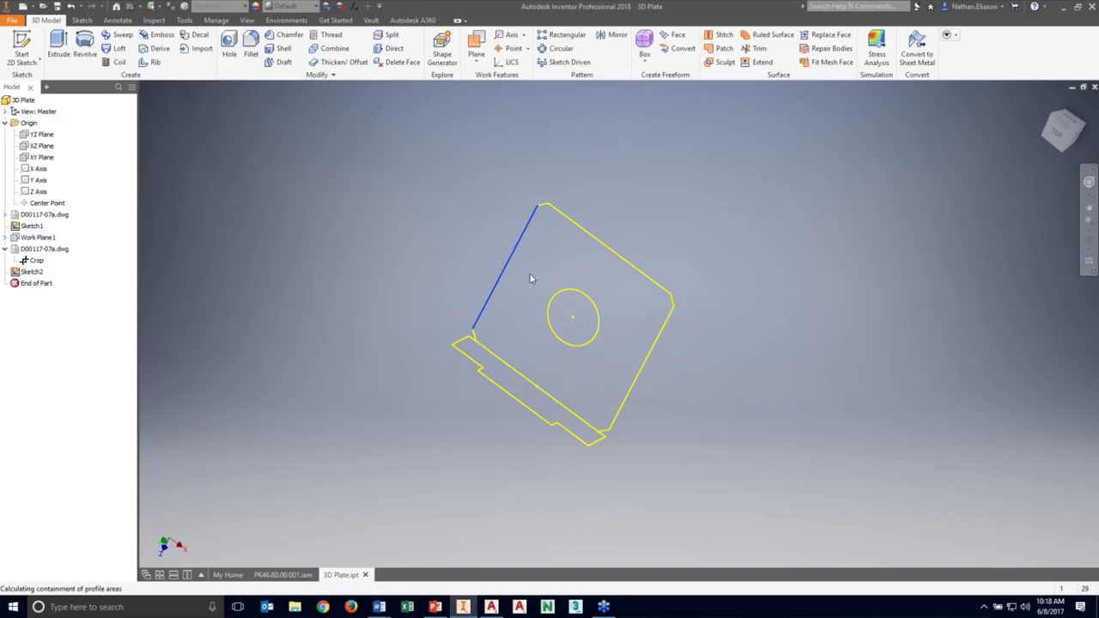
key("e")
Extrude the plate profile with To extents up to the picked end face.
left_click(299, 136)
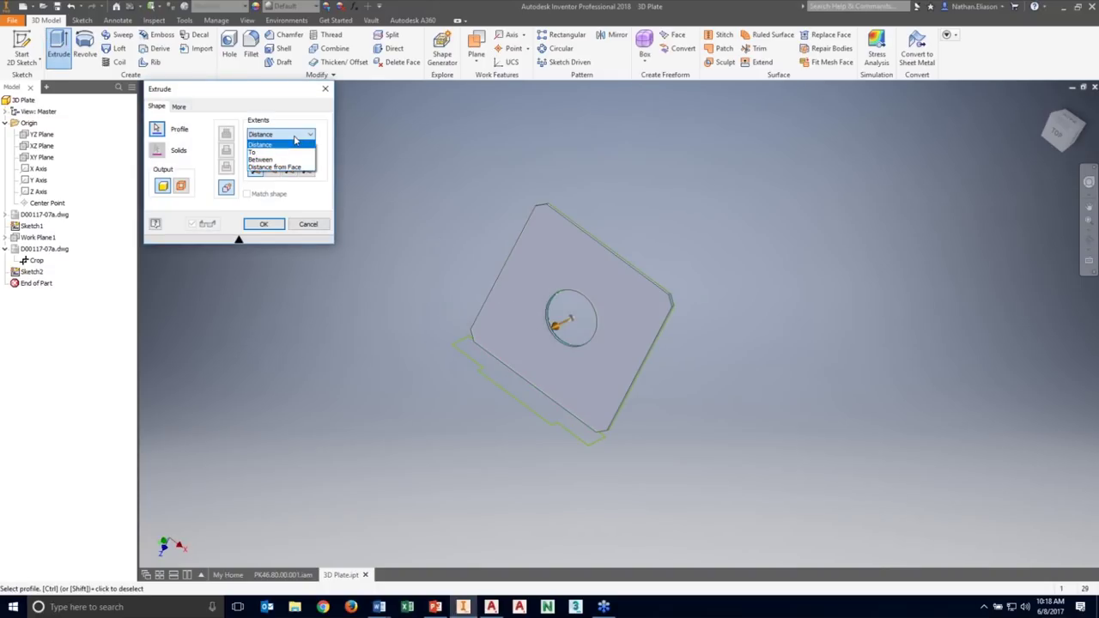
left_click(277, 152)
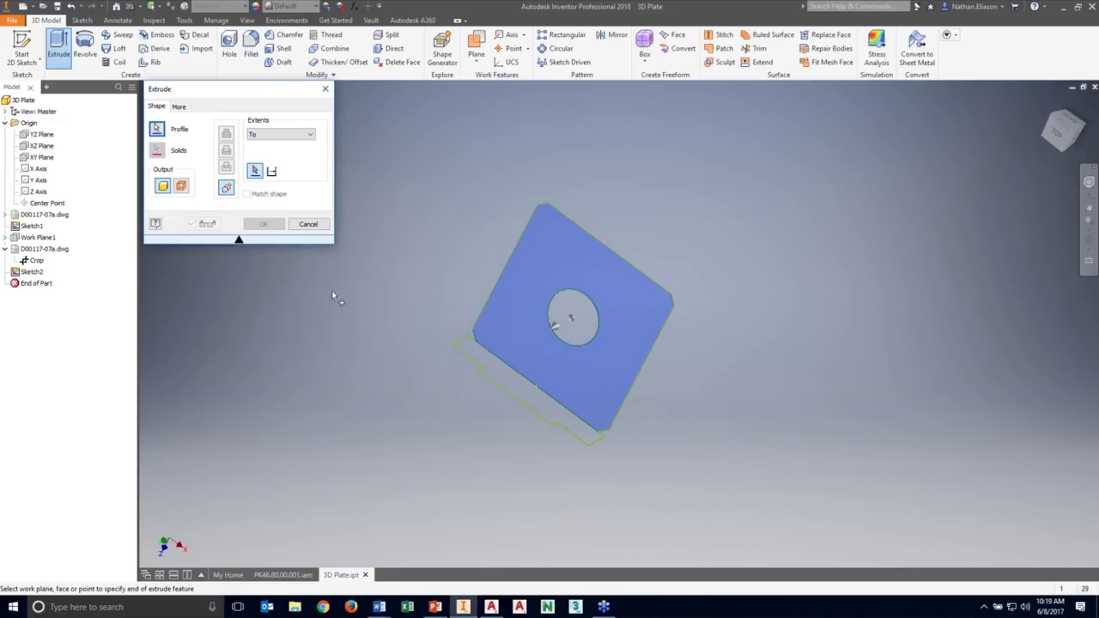
left_click(479, 372)
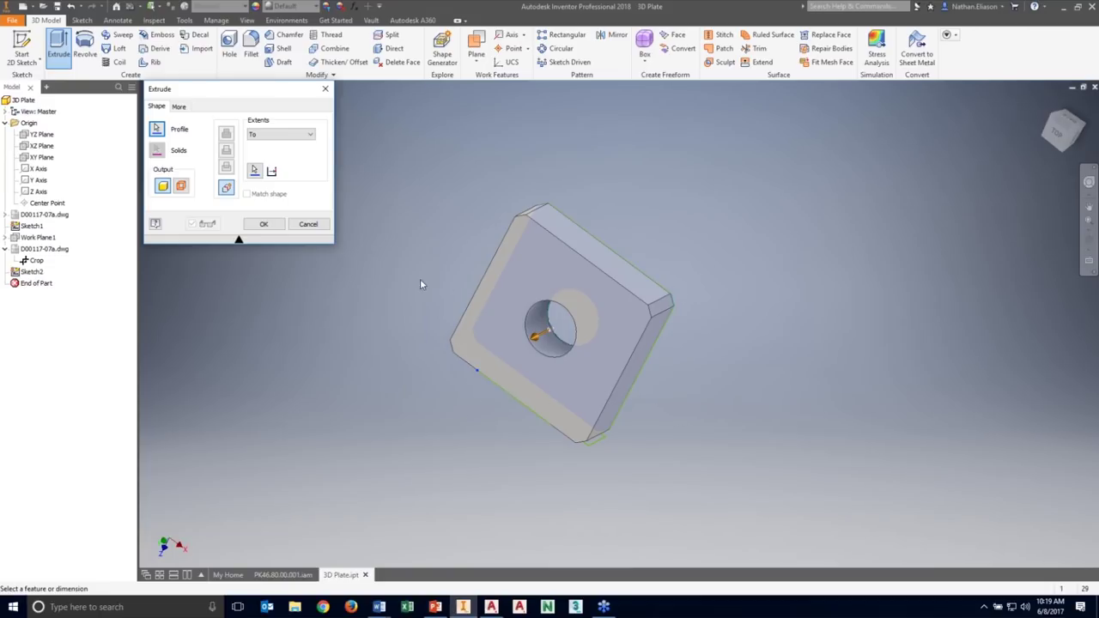
left_click(266, 226)
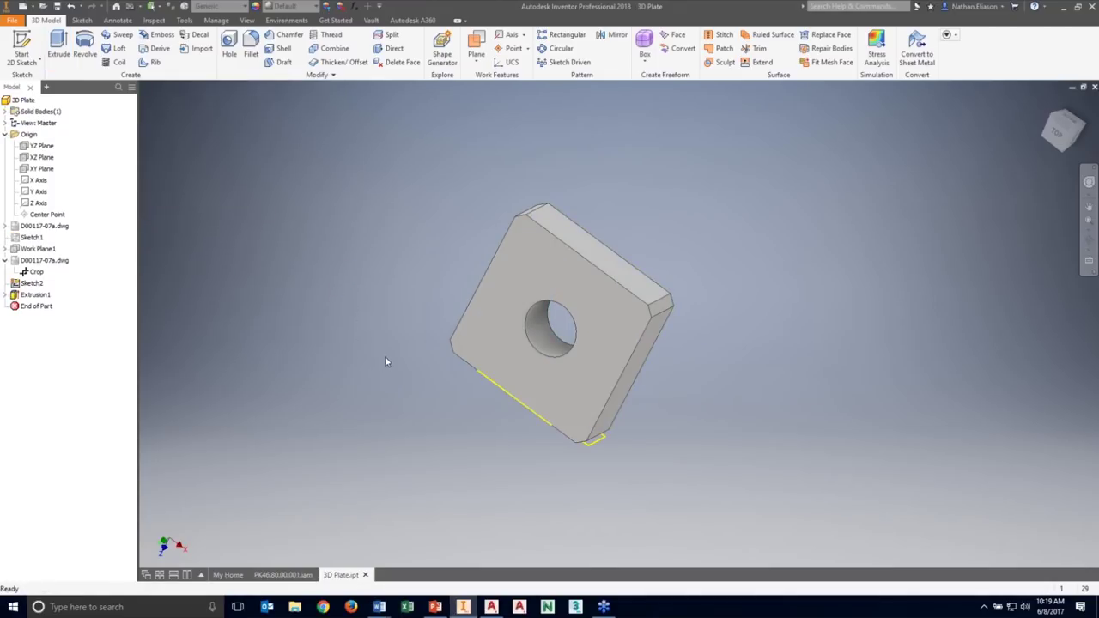
Extrude the Sketch2 profile with All extents and Intersect output.
middle_click_drag(404, 358, 465, 331, "shift")
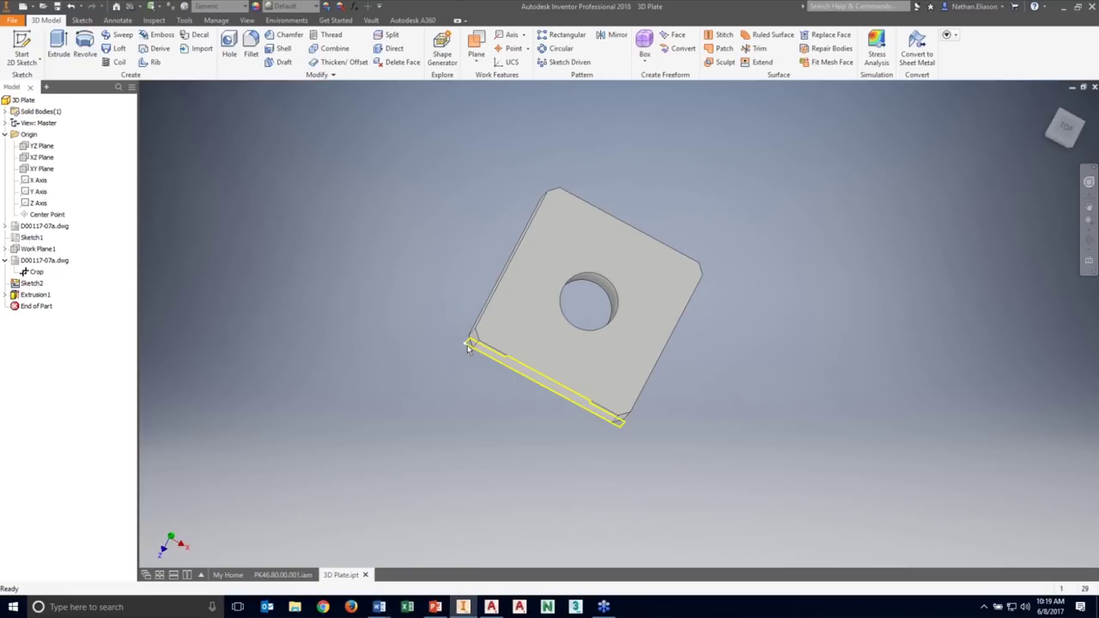
key("e")
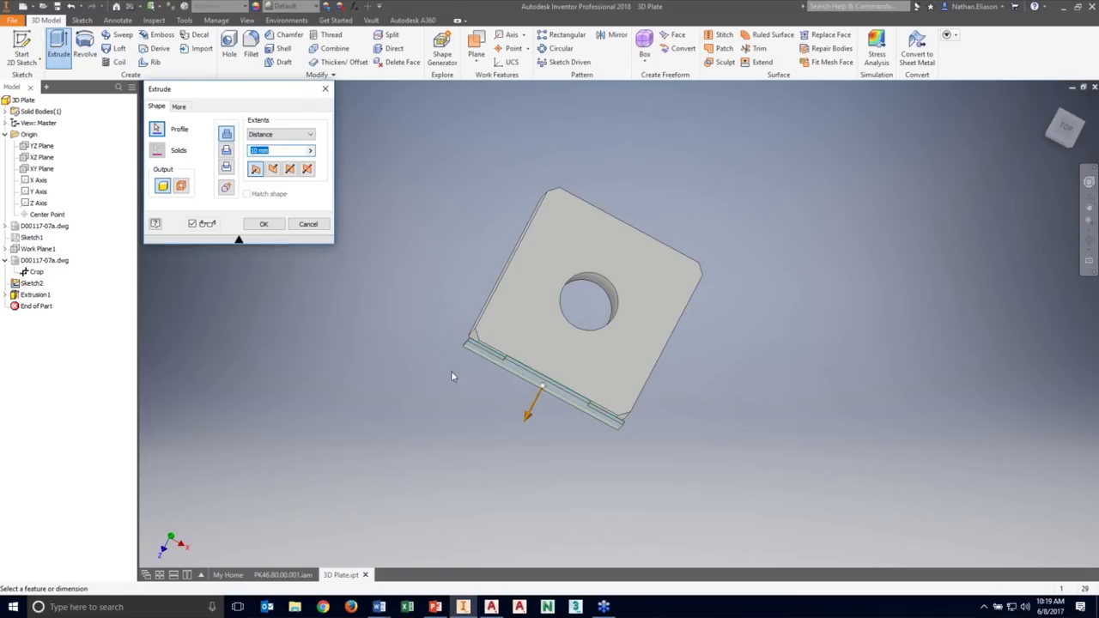
left_click(295, 135)
left_click(273, 174)
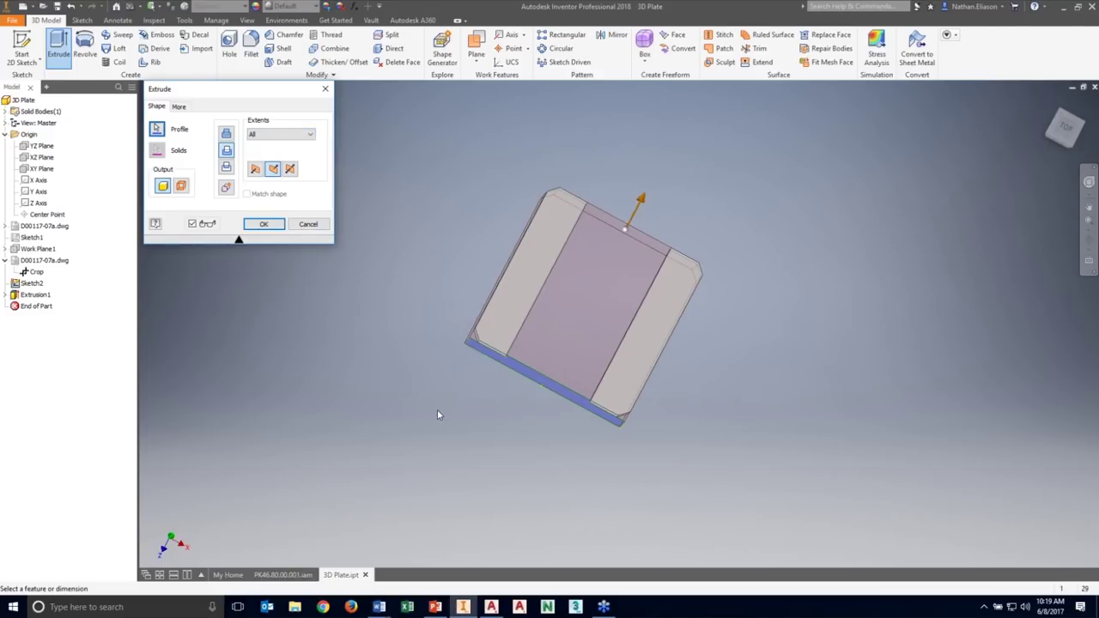
key("F6")
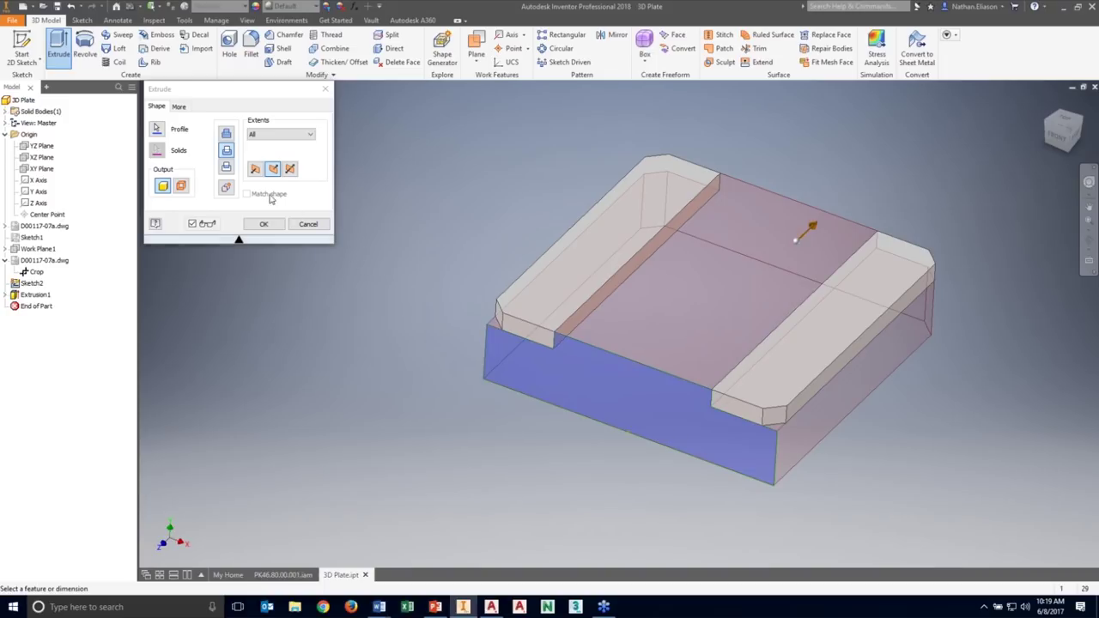
left_click(227, 168)
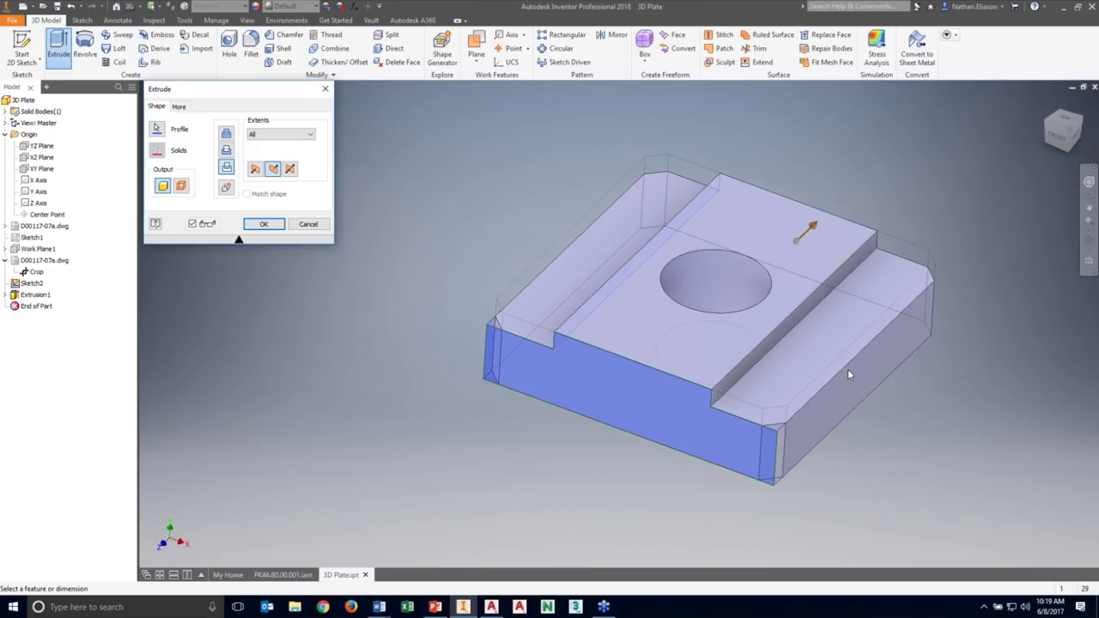
left_click(266, 225)
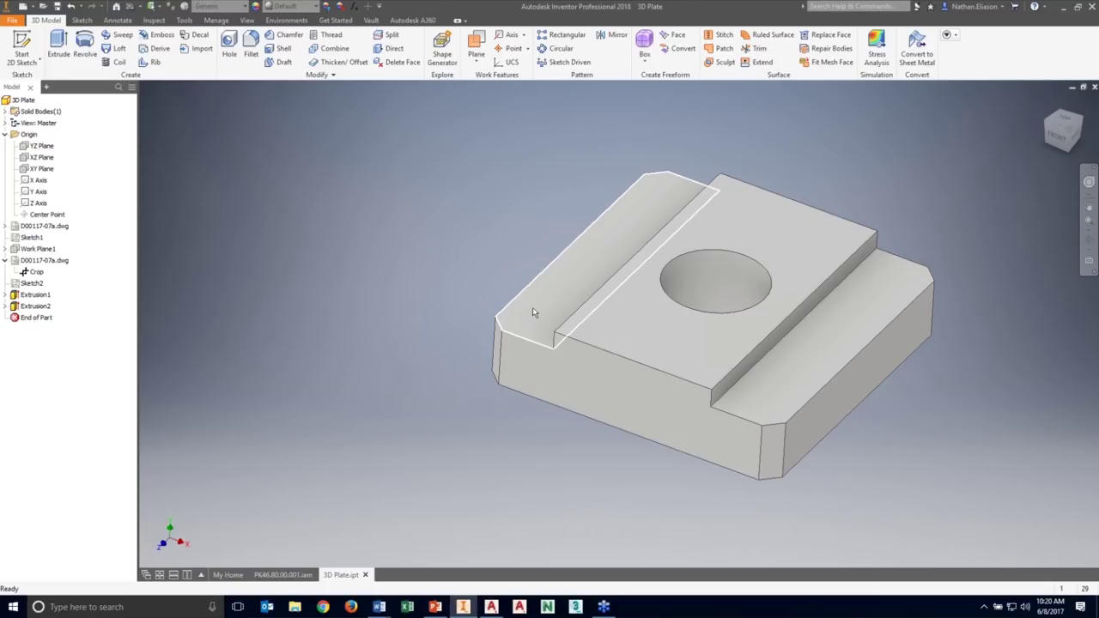
Hide the remaining D00117-07a.dwg underlay.
middle_click_drag(830, 367, 794, 388, "shift")
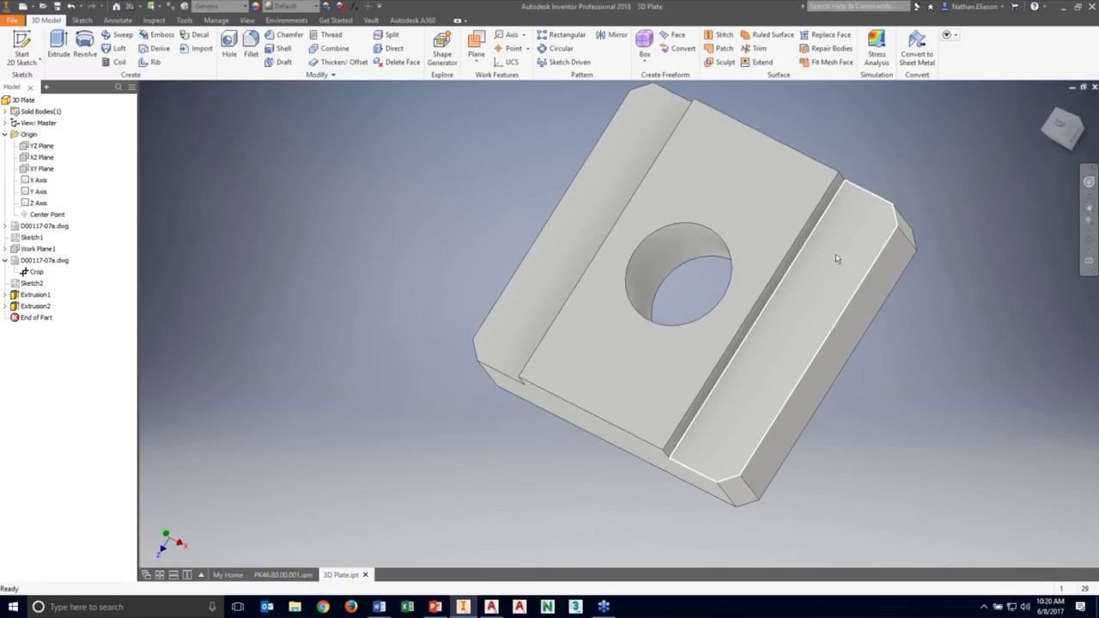
right_click(48, 226)
left_click(68, 374)
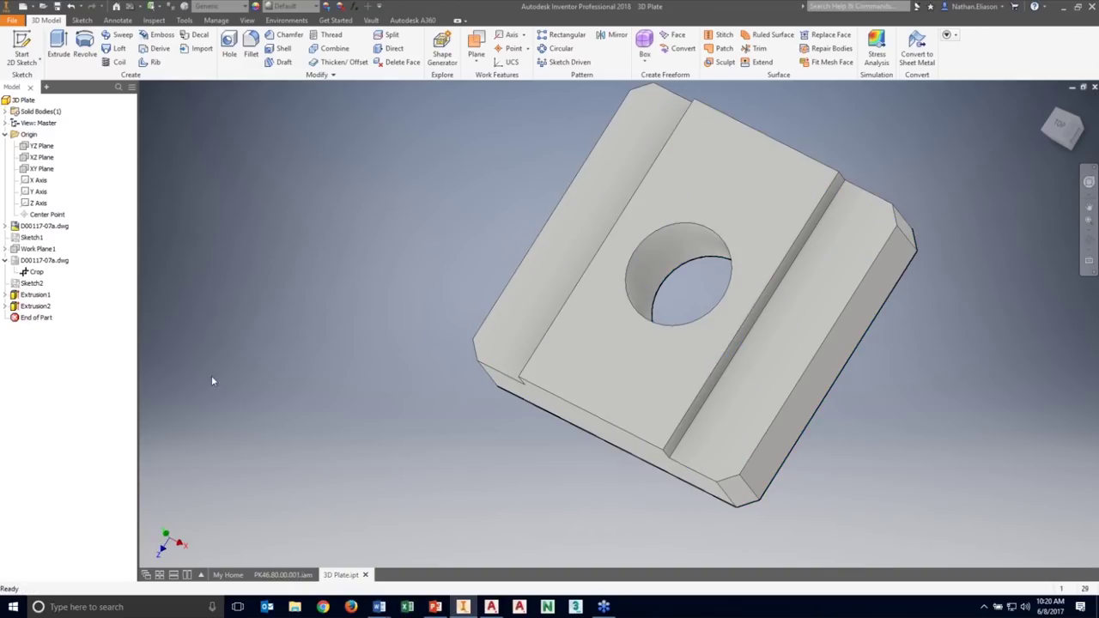
Create Sketch3 on one of the plate's back faces.
middle_click_drag(785, 444, 506, 429, "shift")
middle_click_drag(696, 426, 788, 460)
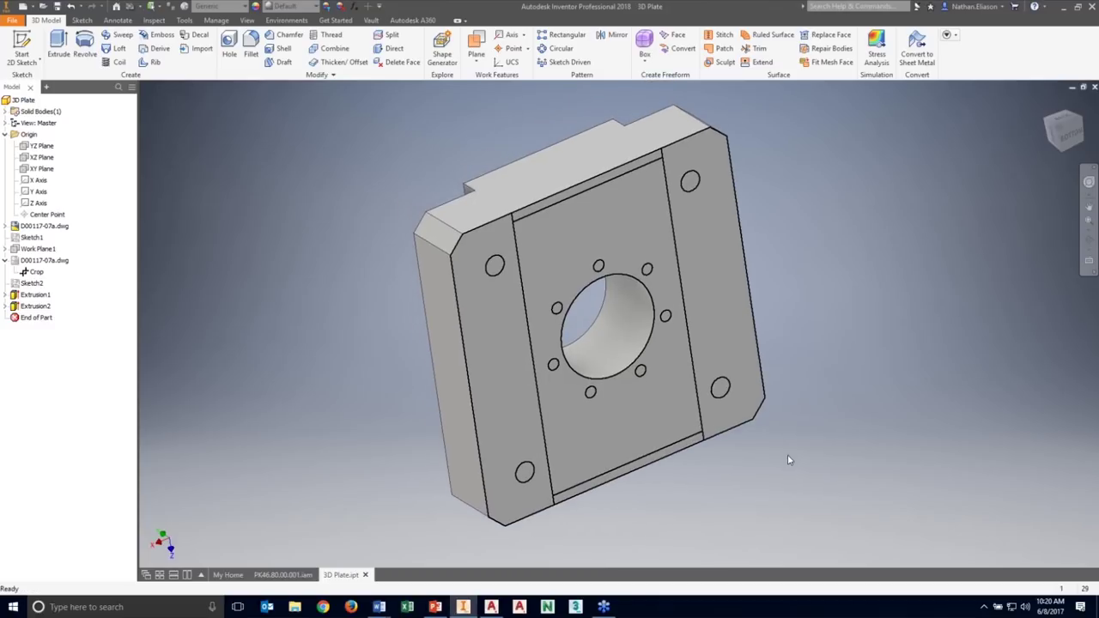
middle_click_drag(526, 418, 687, 427, "shift")
middle_click_drag(780, 438, 661, 406, "shift")
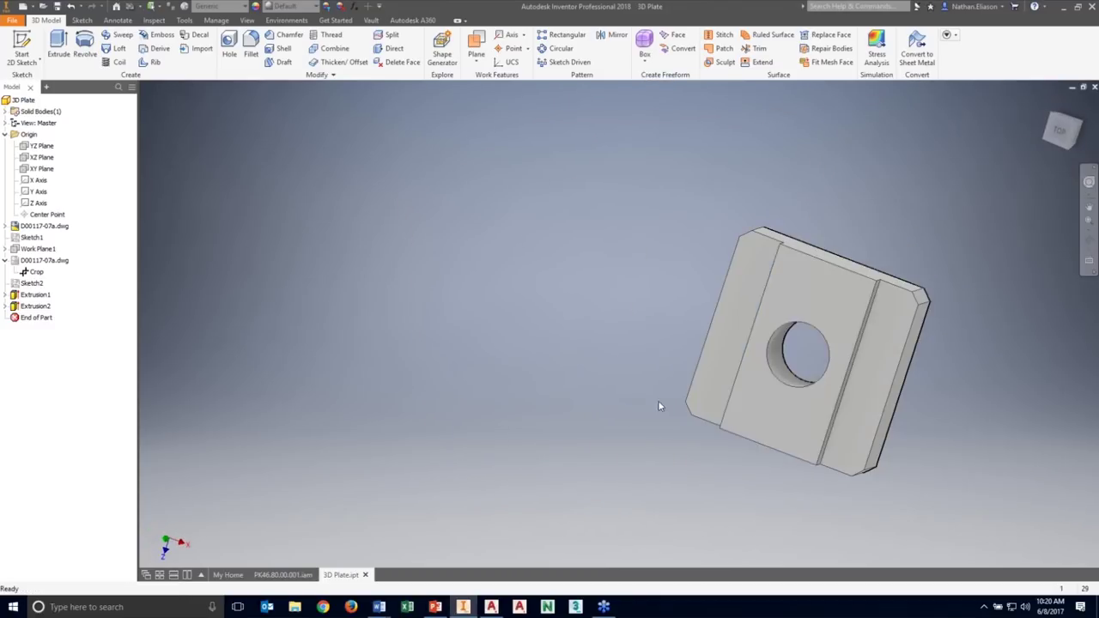
left_click(897, 344)
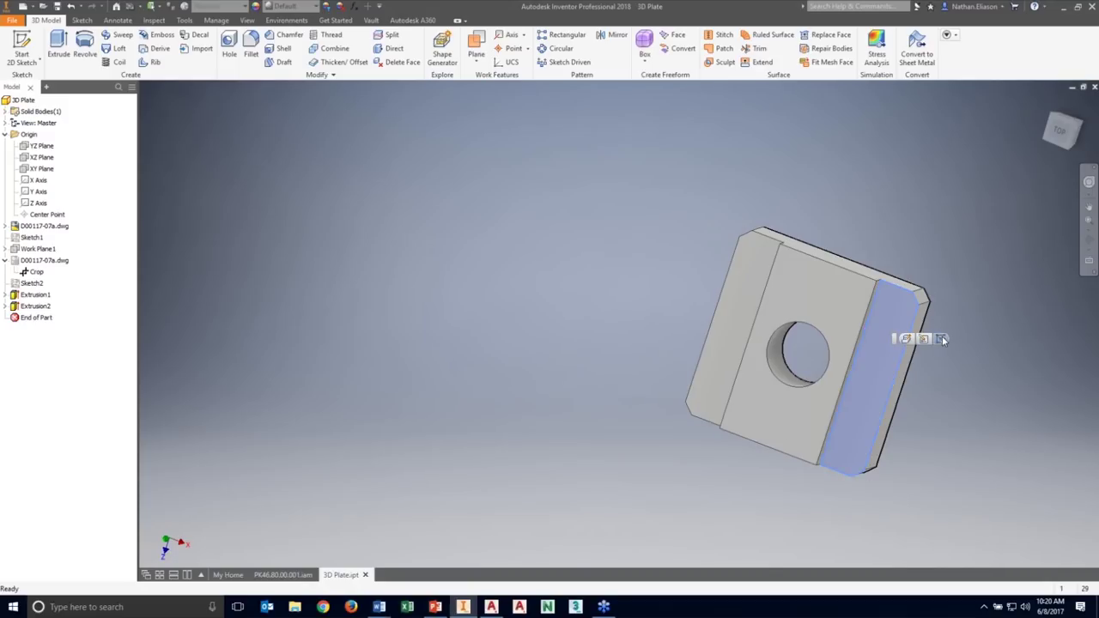
left_click(903, 338)
mouse_move(762, 344)
middle_mouse_down("shift")
mouse_move(527, 373)
mouse_move(609, 368)
middle_mouse_up("shift")
scroll(640, 361, "down", 3)
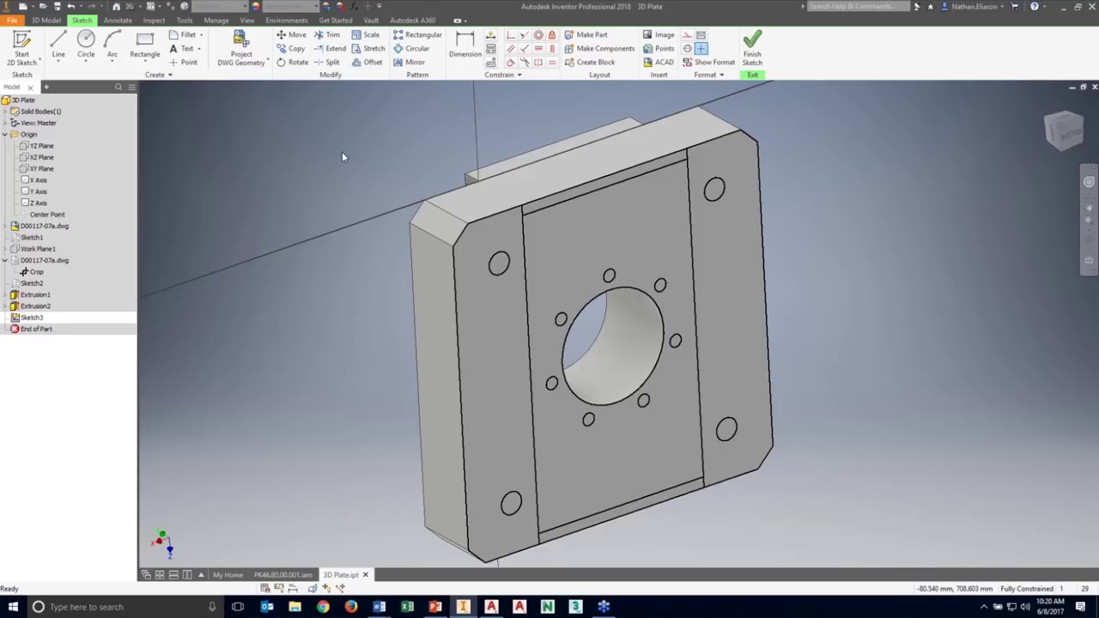
Start Project DWG Geometry in Sketch3, then orbit the plate to view its back face.
left_click(241, 49)
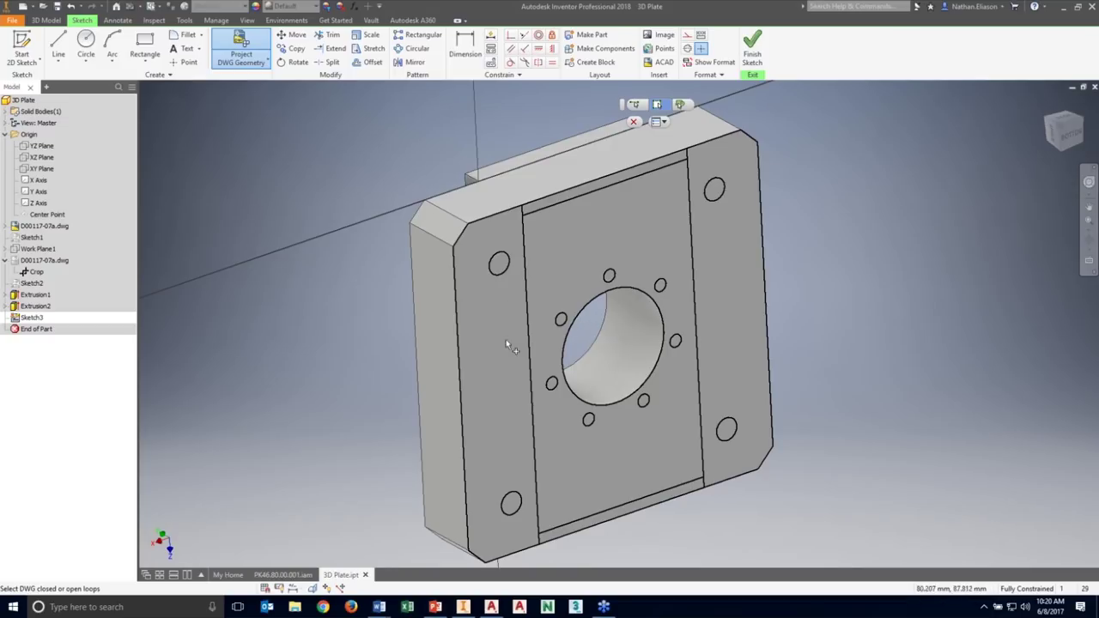
middle_click_drag(515, 361, 345, 355, "shift")
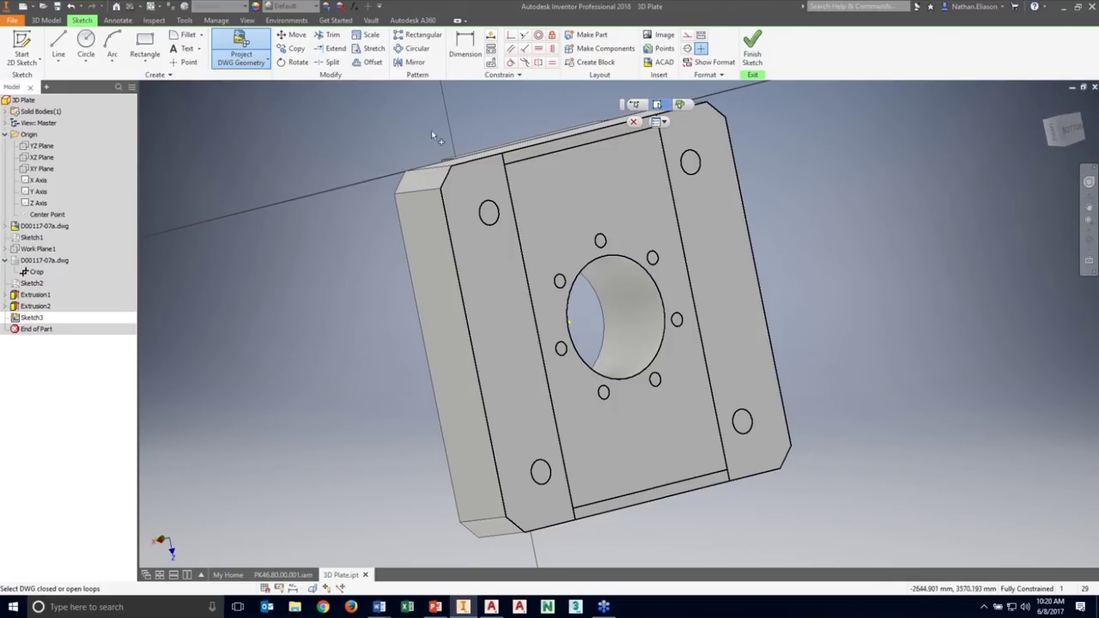
left_click(218, 24)
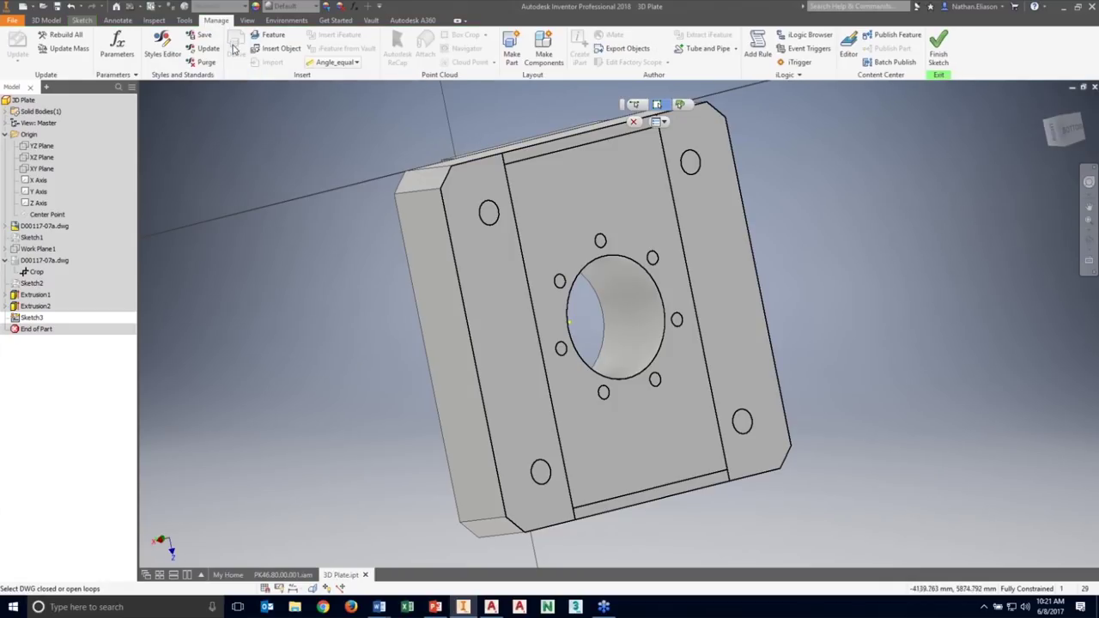
In Application Options' Sketch tab, set 'Opacity of sketch displayed through shaded model' to 100% and apply.
left_click(191, 24)
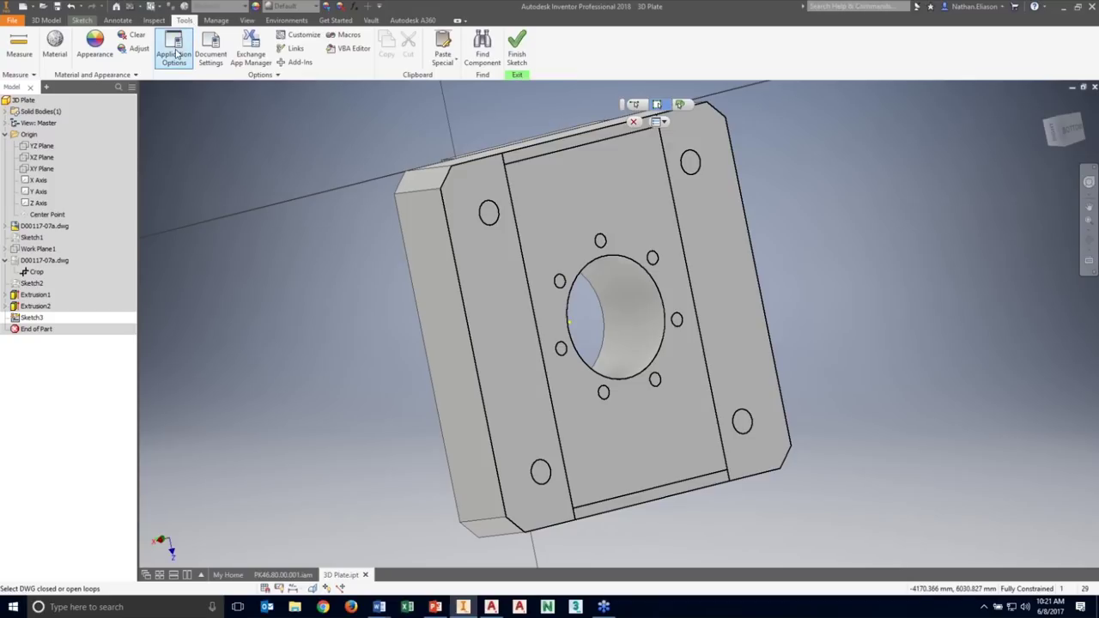
left_click(176, 54)
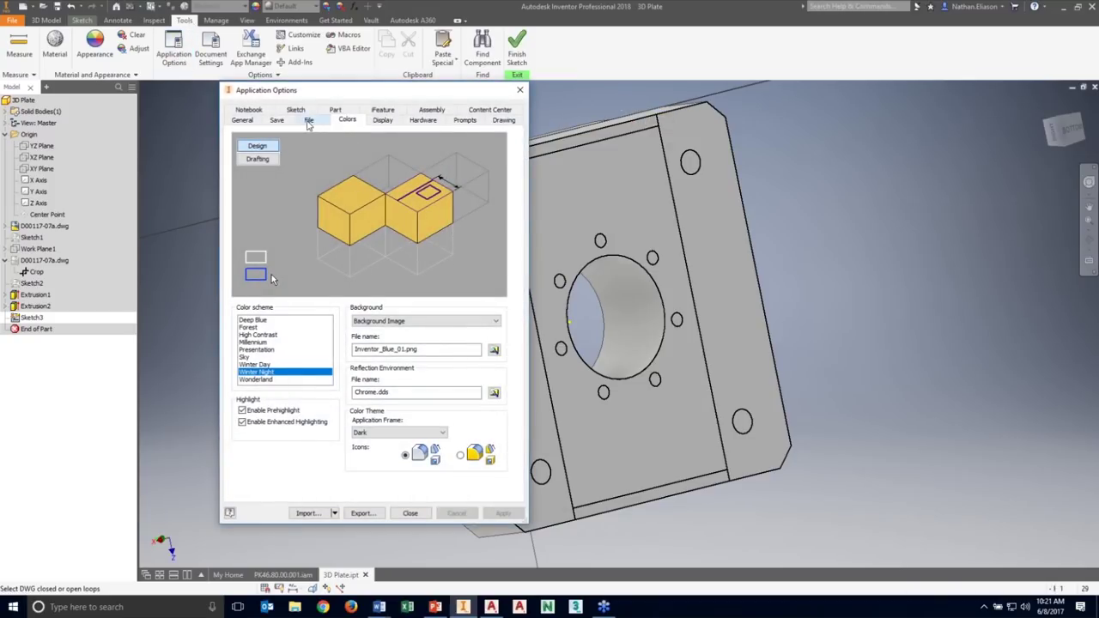
left_click(295, 111)
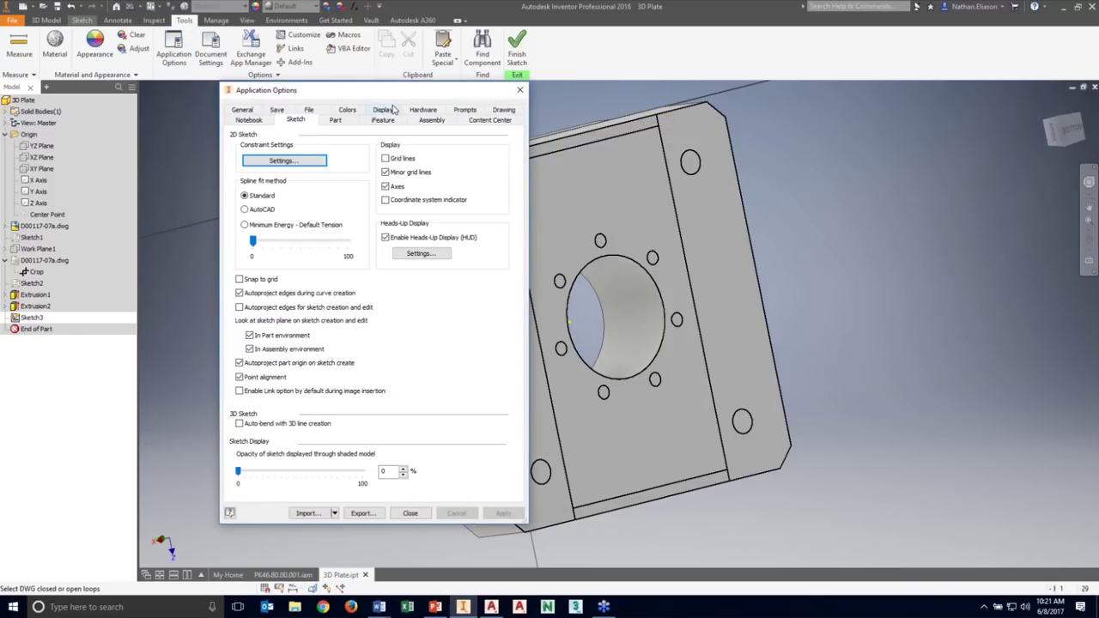
left_click_drag(382, 94, 285, 94)
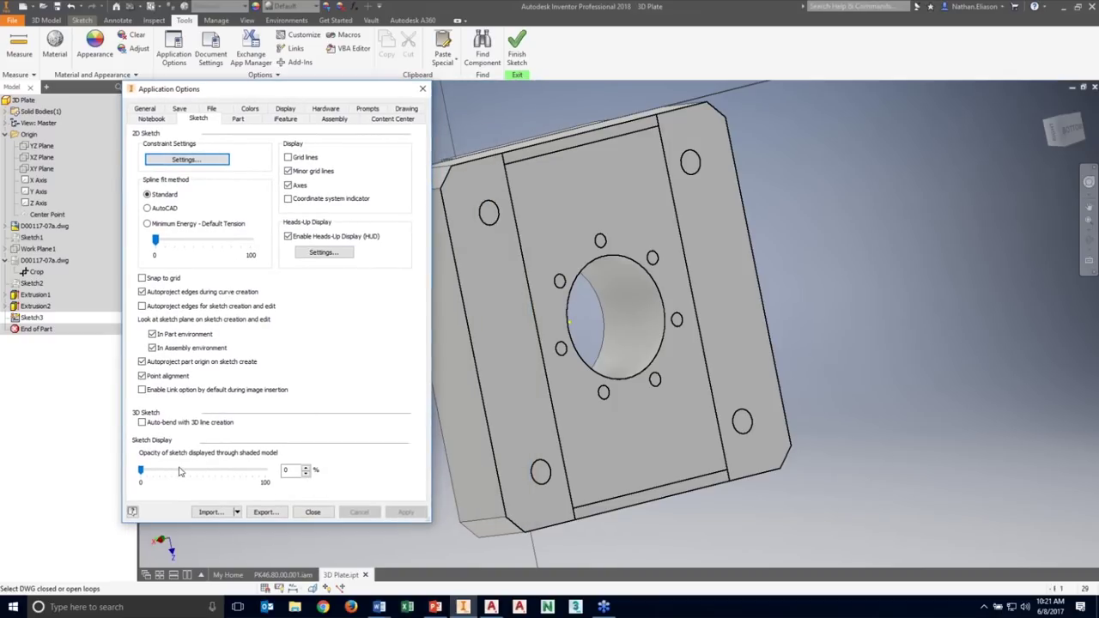
left_click_drag(143, 471, 267, 473)
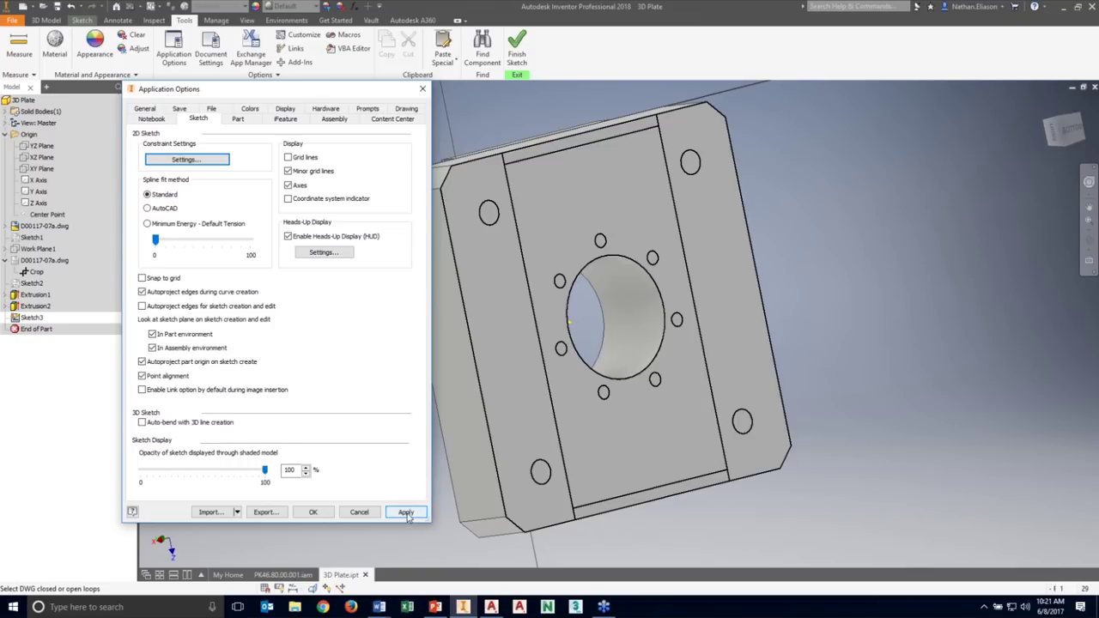
left_click(405, 513)
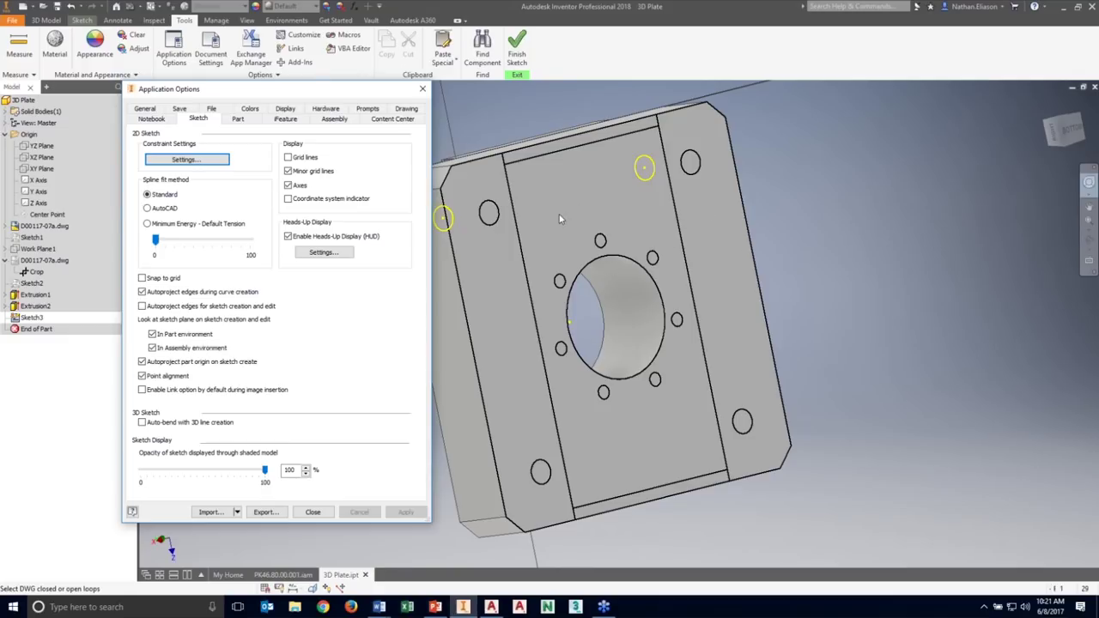
left_click(313, 511)
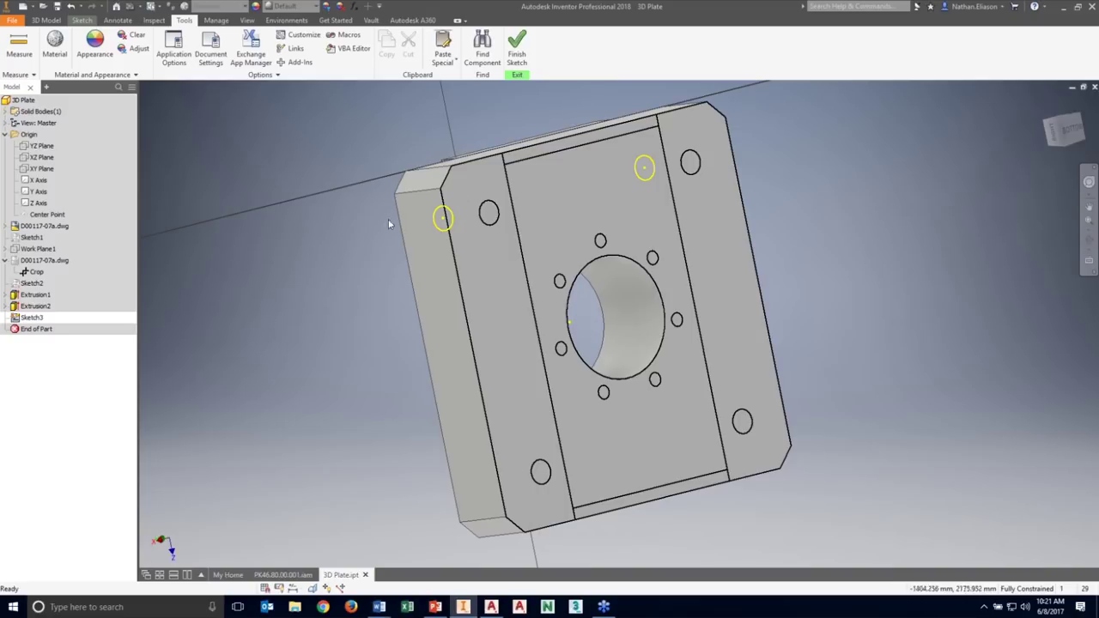
Project the lower-left and lower-right DWG hole circles into the sketch and finish it.
left_click(81, 20)
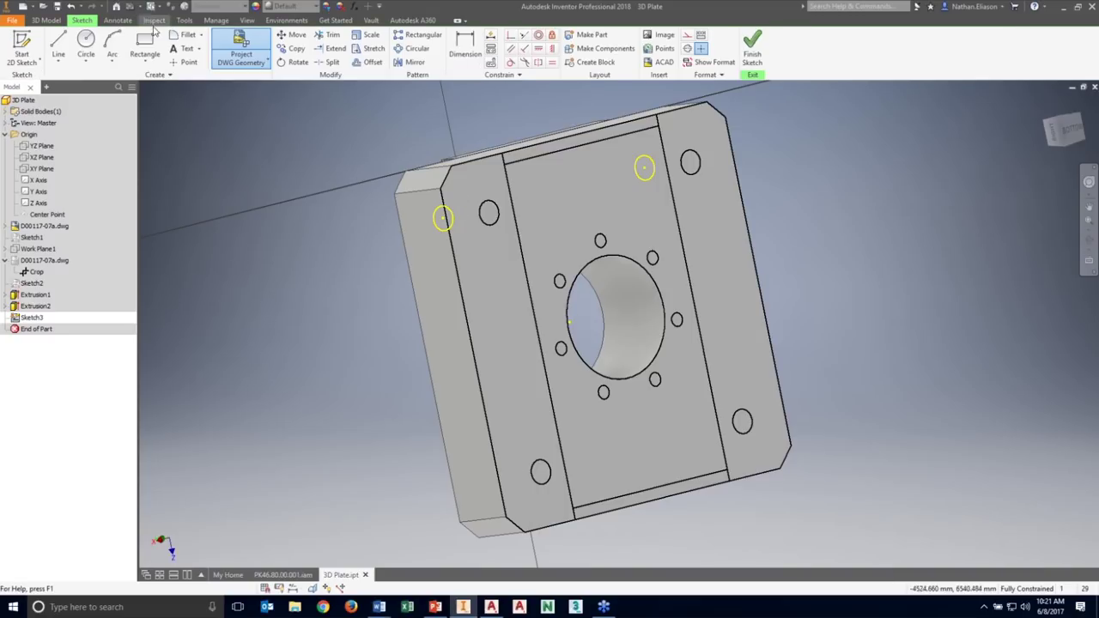
left_click(548, 465)
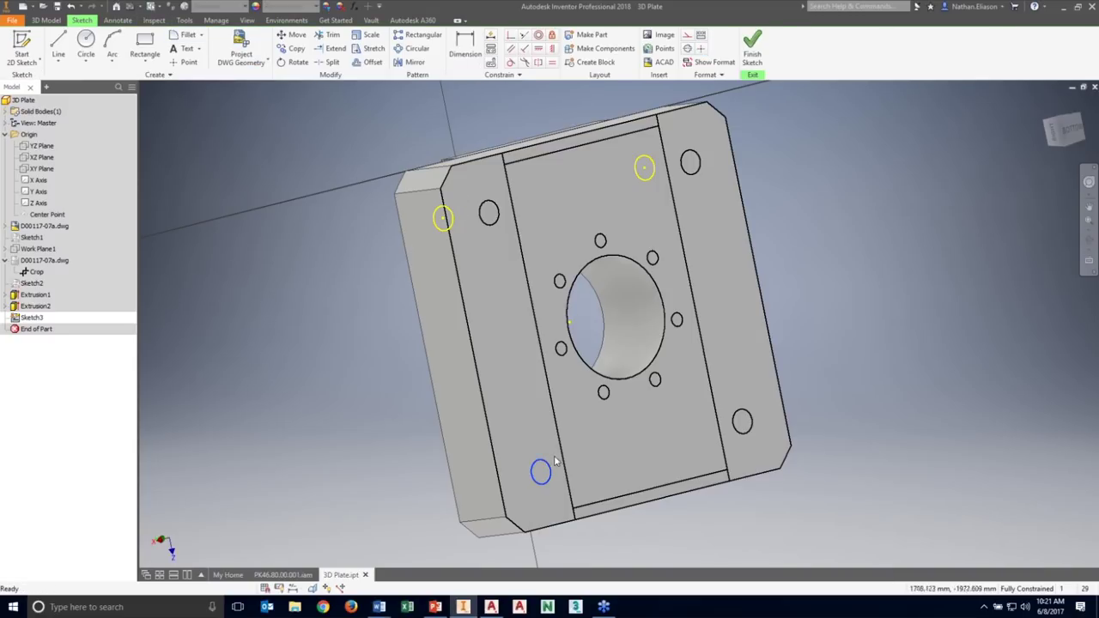
left_click(240, 50)
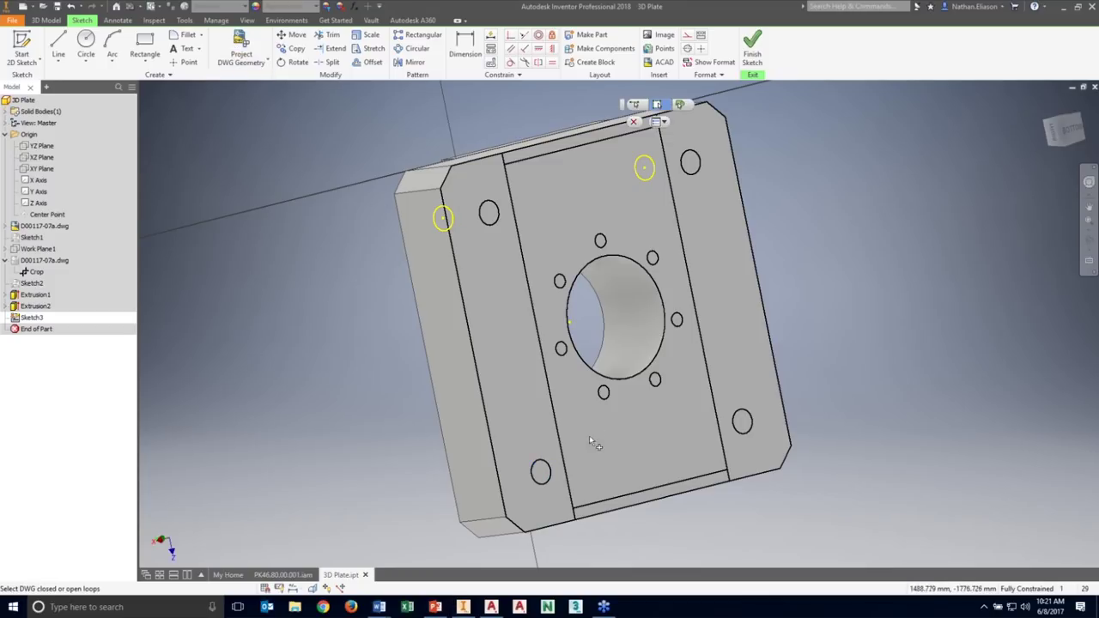
left_click(540, 468)
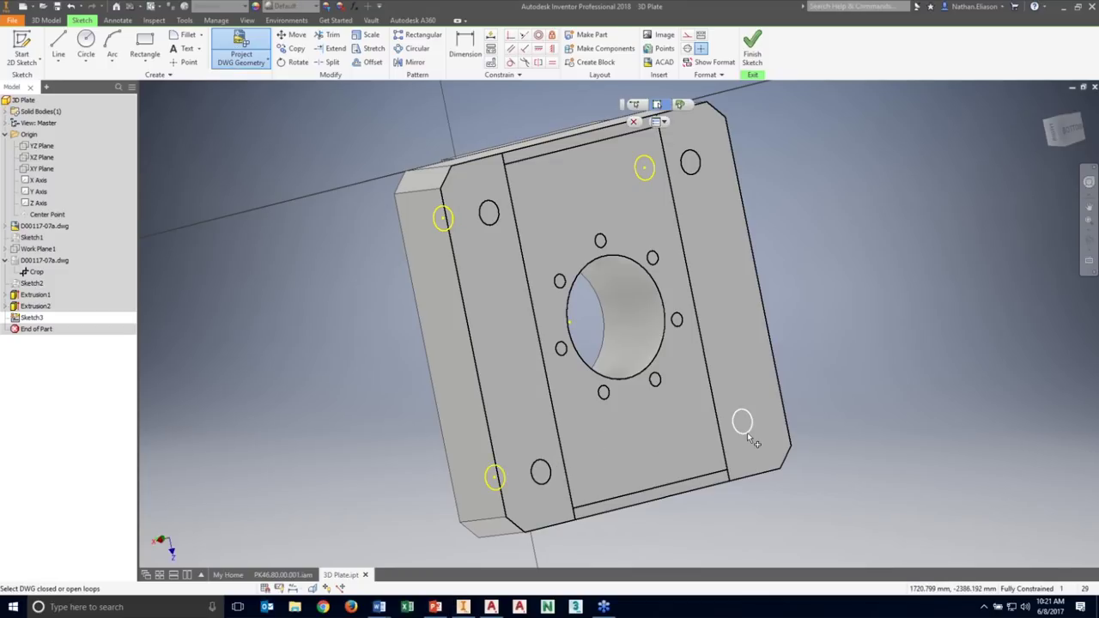
left_click(746, 431)
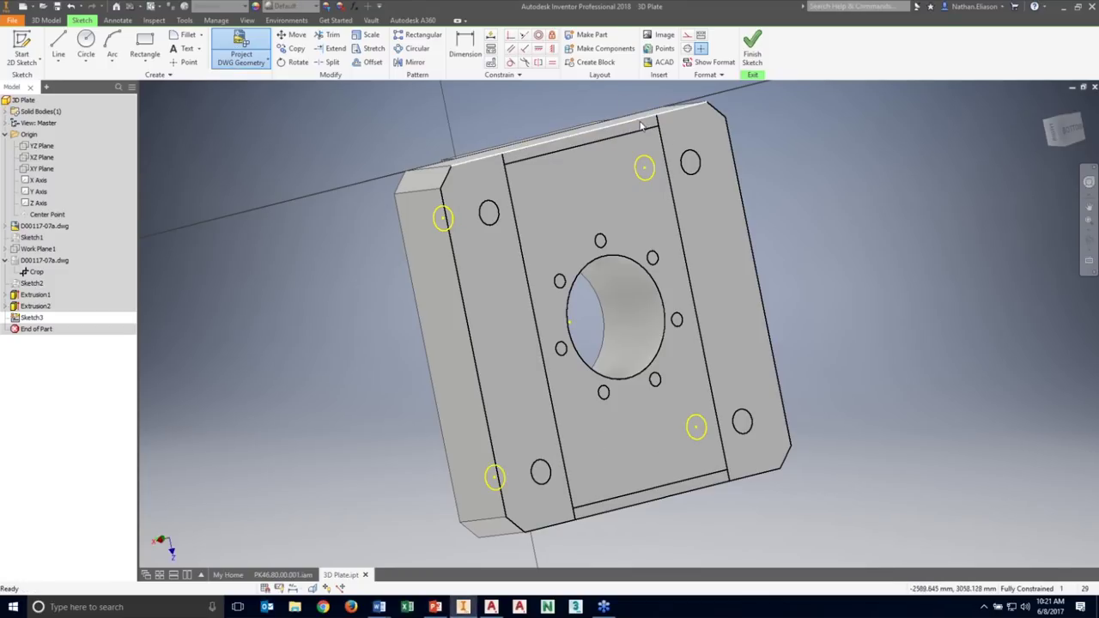
left_click(751, 53)
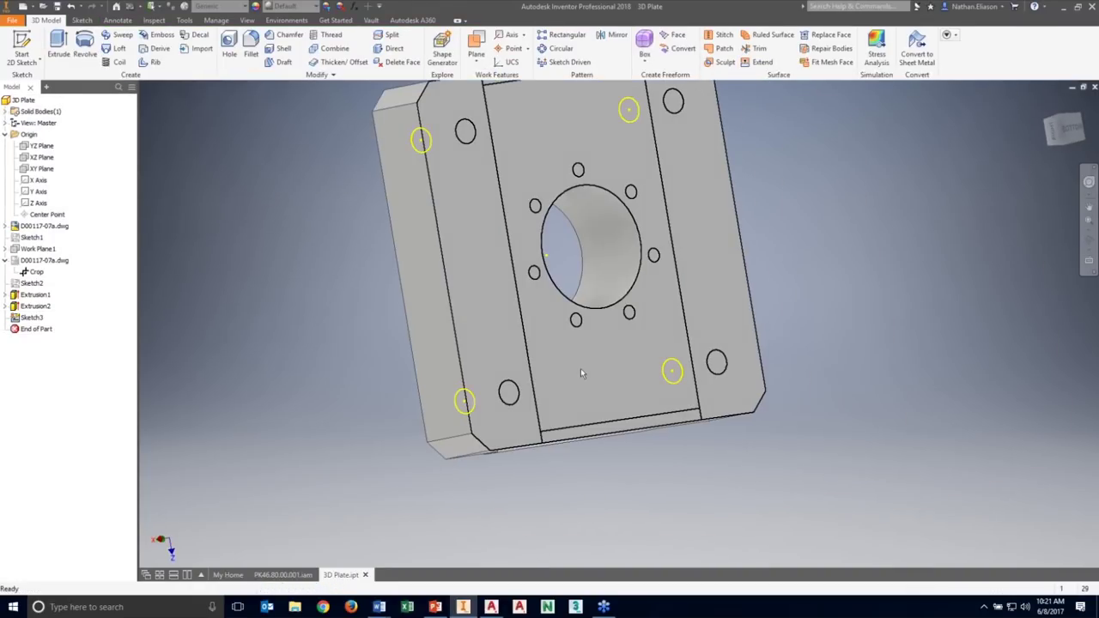
Cut through-all holes at the sketch points with a 32 mm diameter measured from an existing edge.
left_click_drag(567, 344, 769, 350)
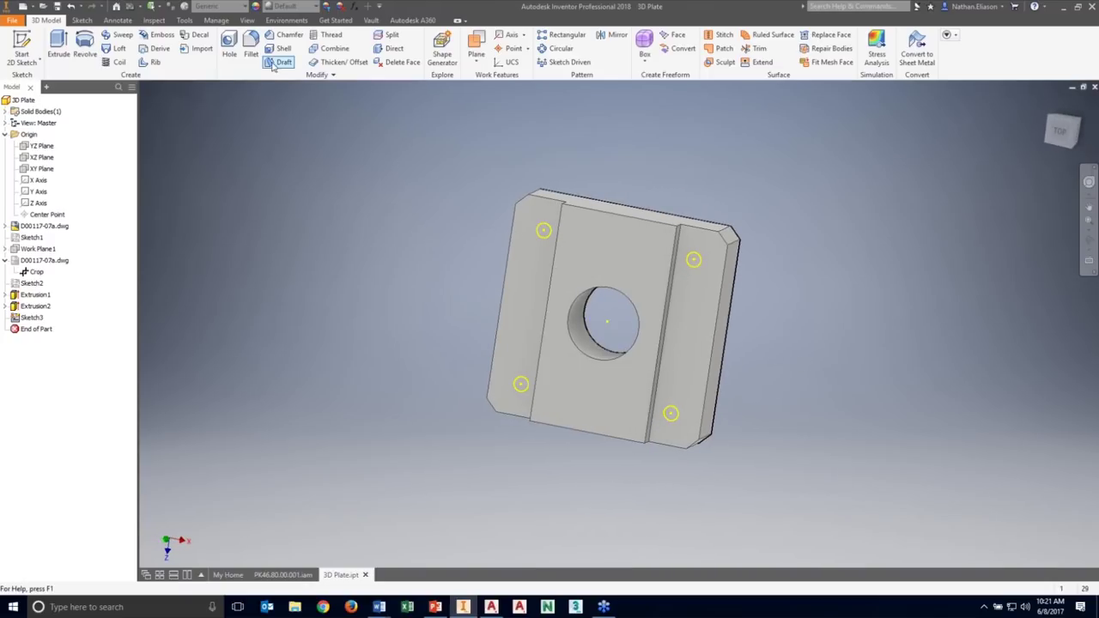
left_click(229, 47)
left_click(711, 438)
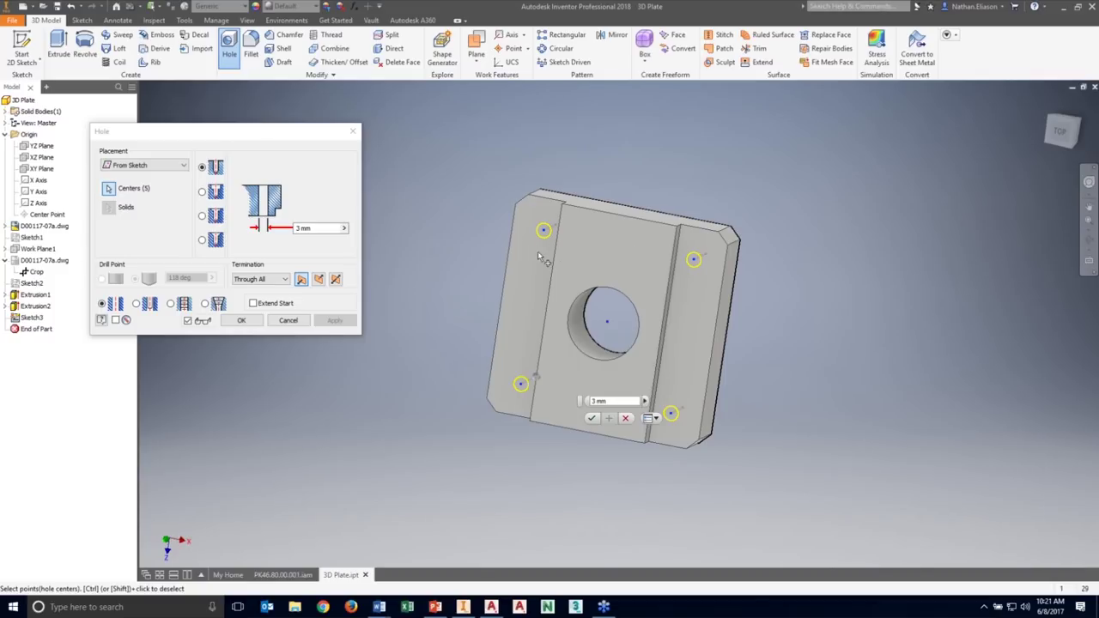
scroll(547, 234, "up", 5)
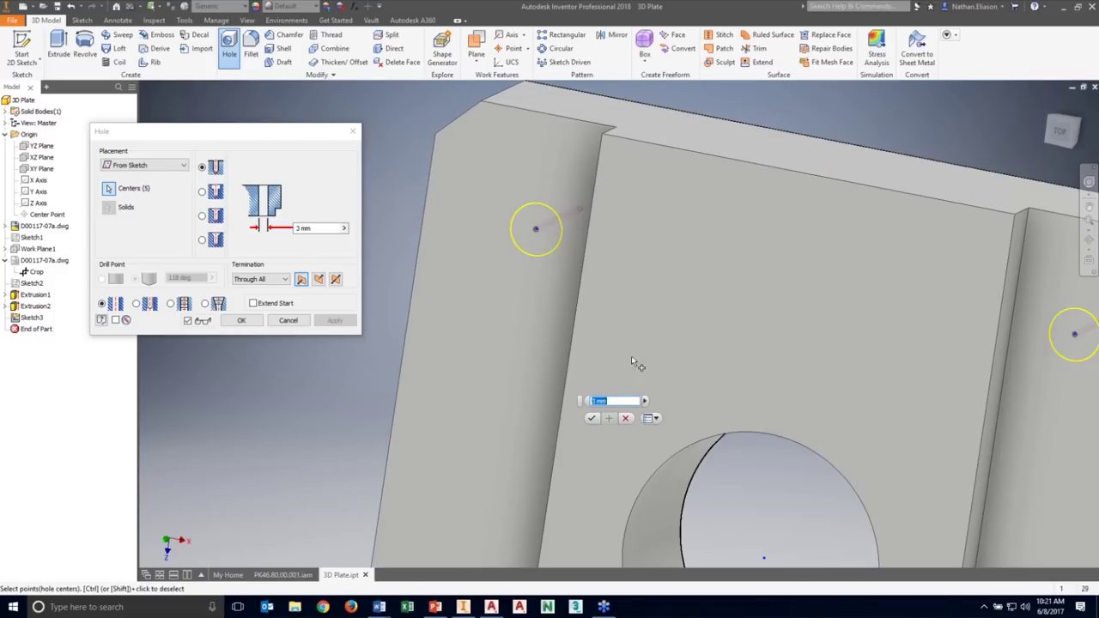
left_click(646, 401)
left_click(674, 400)
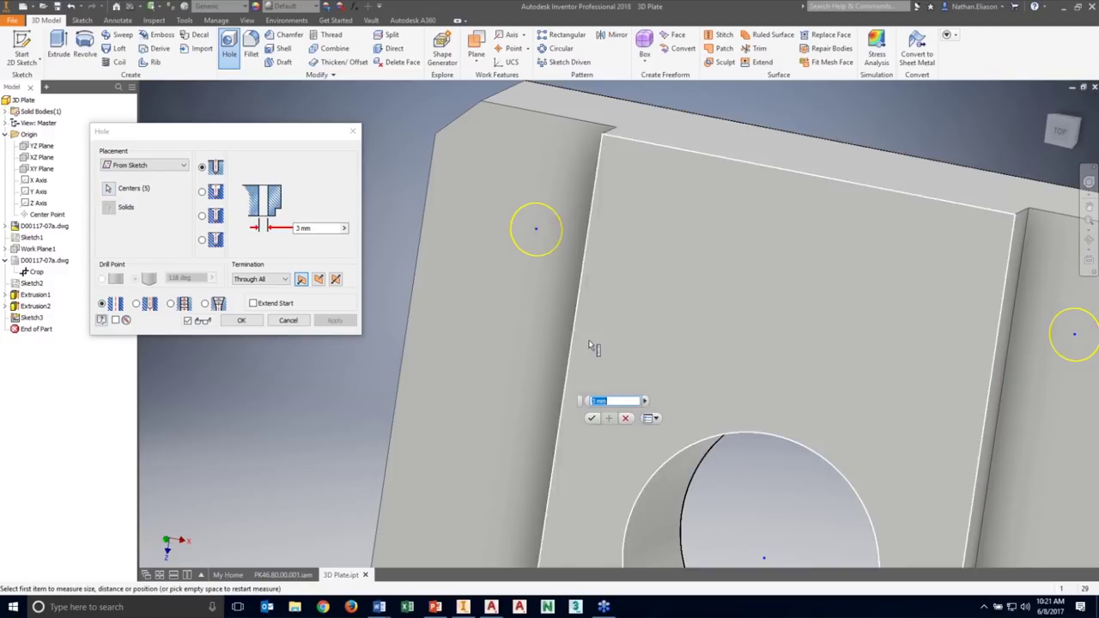
left_click(557, 244)
key("Home")
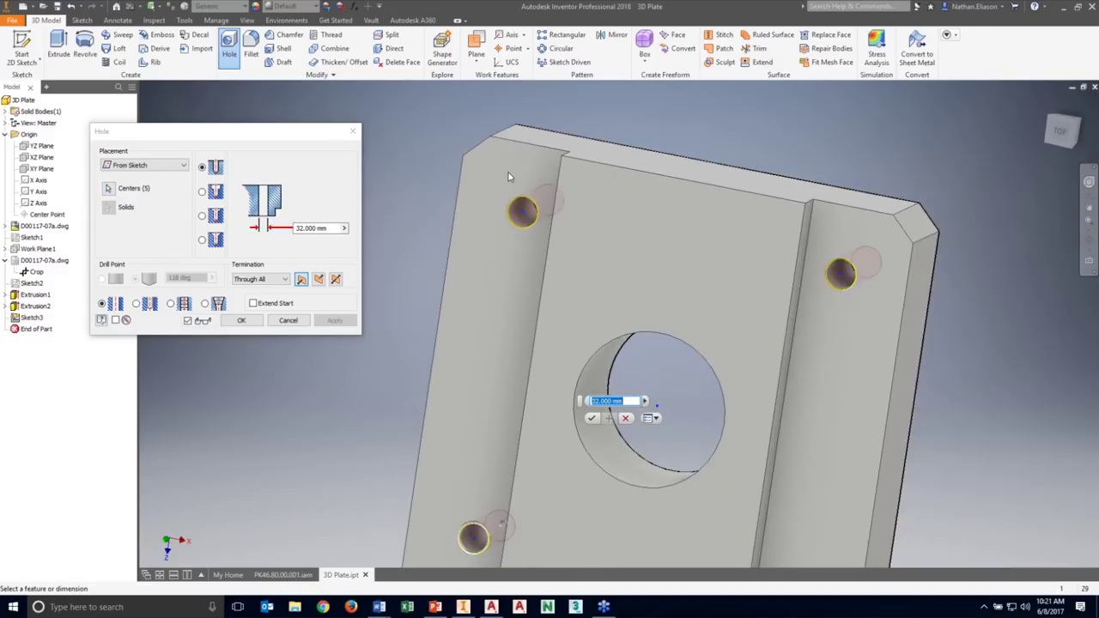
left_click(594, 419)
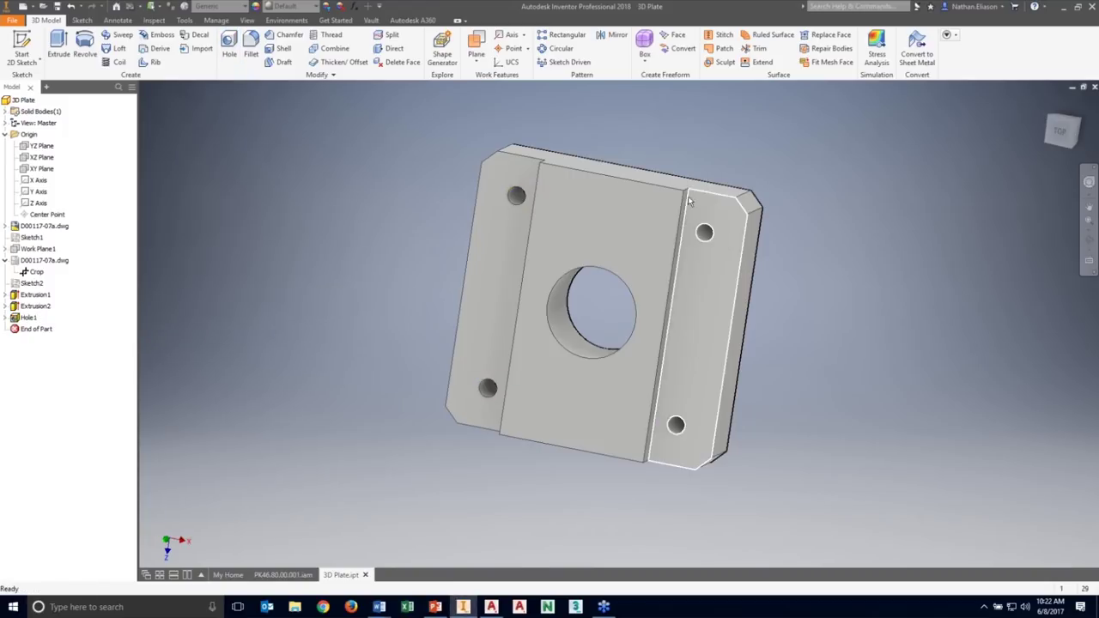
Sketch on the plate's front face, projecting the small DWG circle above the central bore.
middle_click_drag(722, 340, 564, 302, "shift")
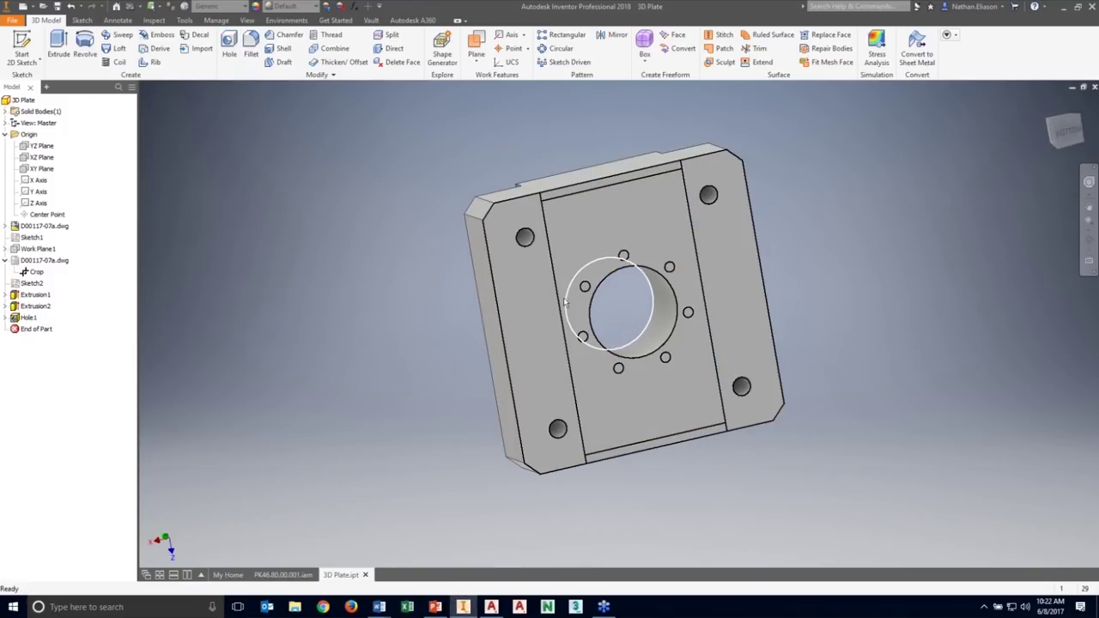
left_click(606, 246)
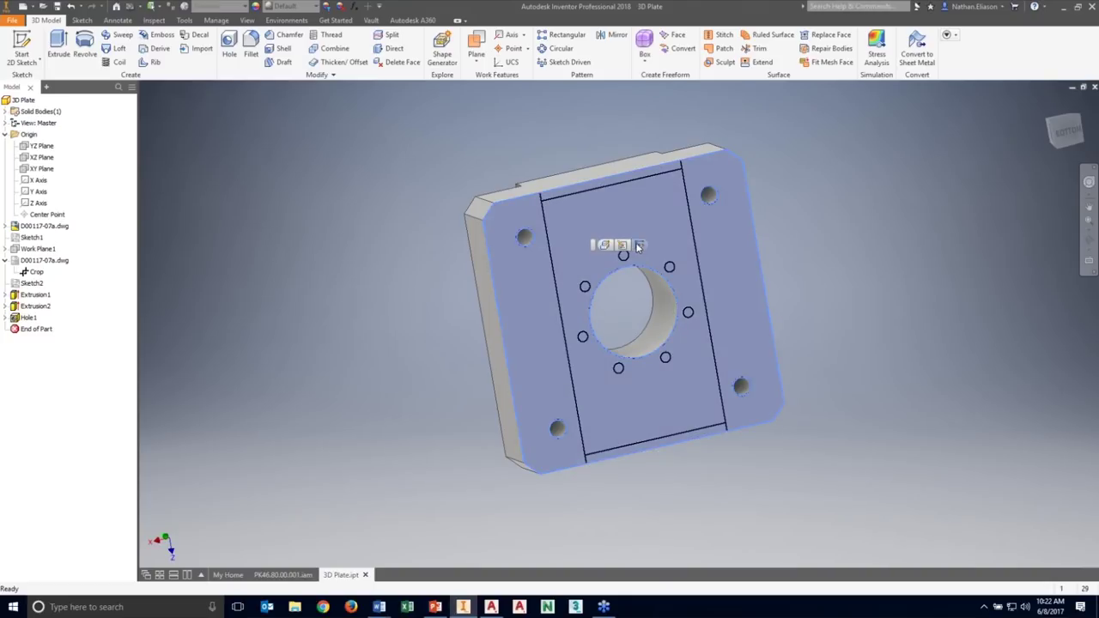
key("s")
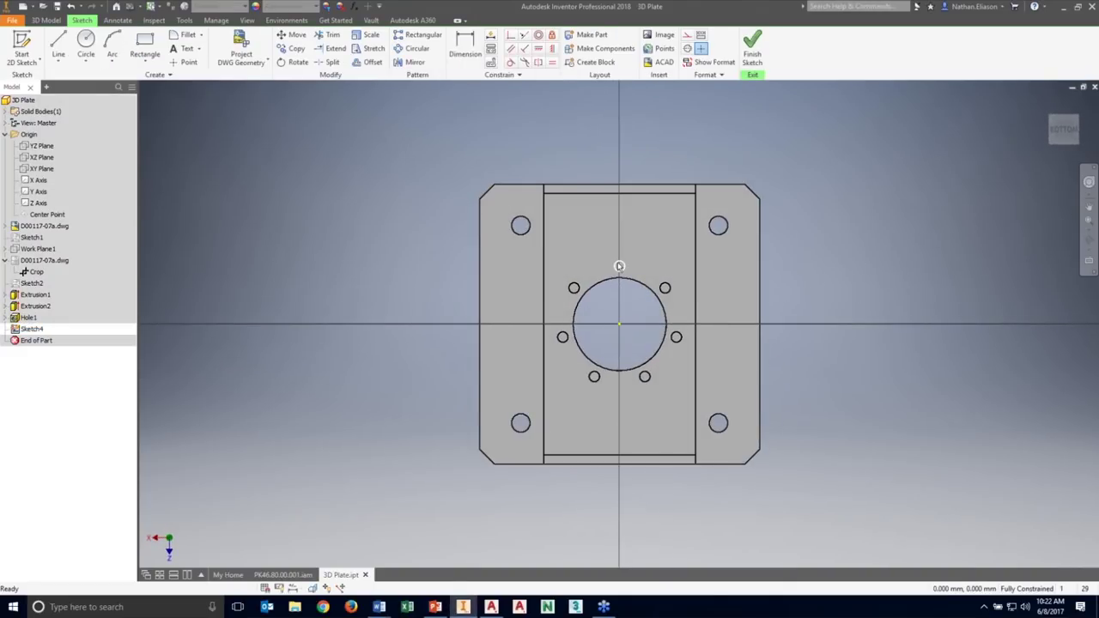
key("p")
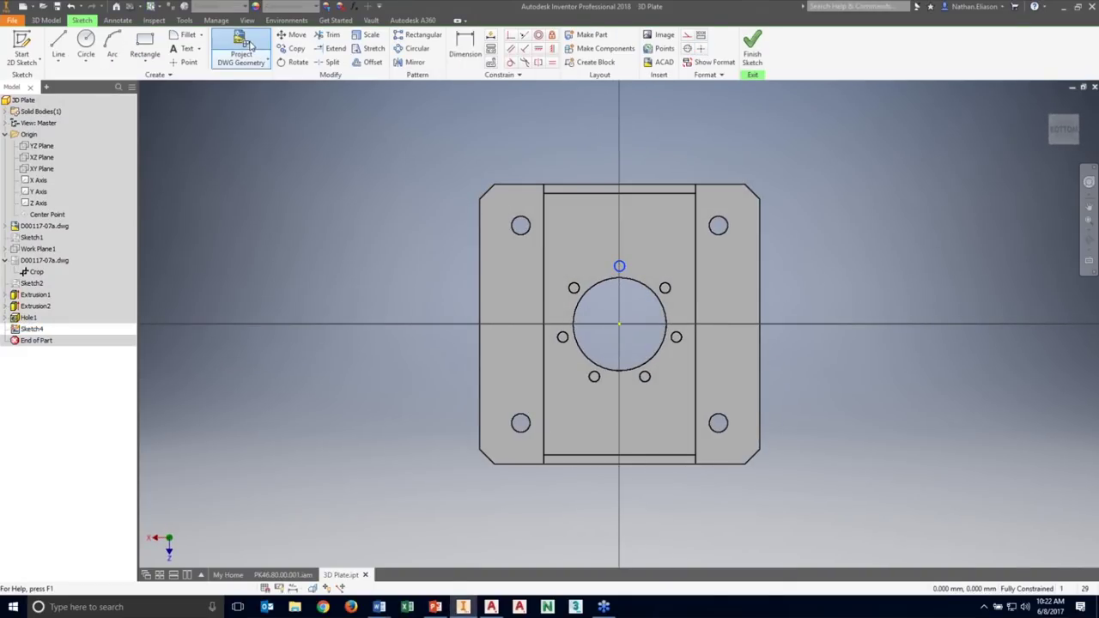
left_click(618, 264)
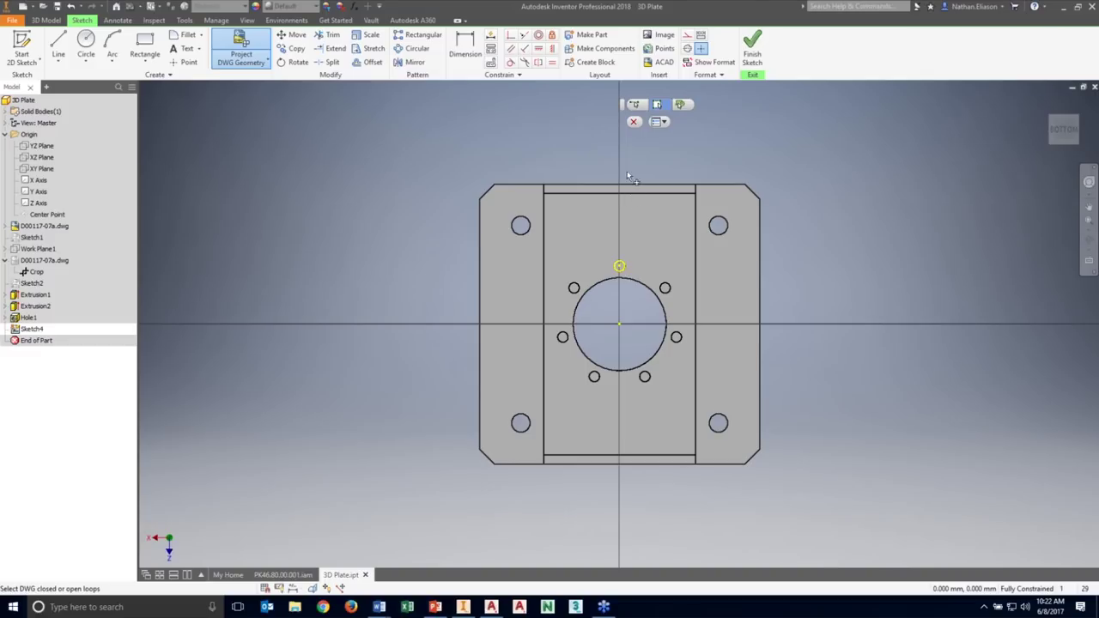
left_click(633, 122)
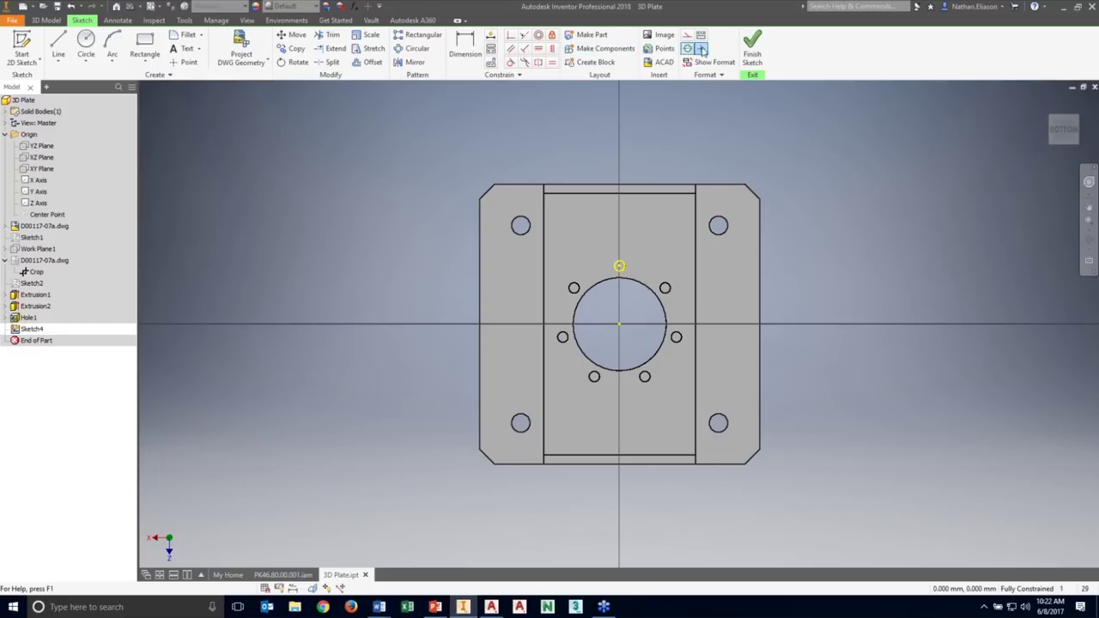
left_click(752, 47)
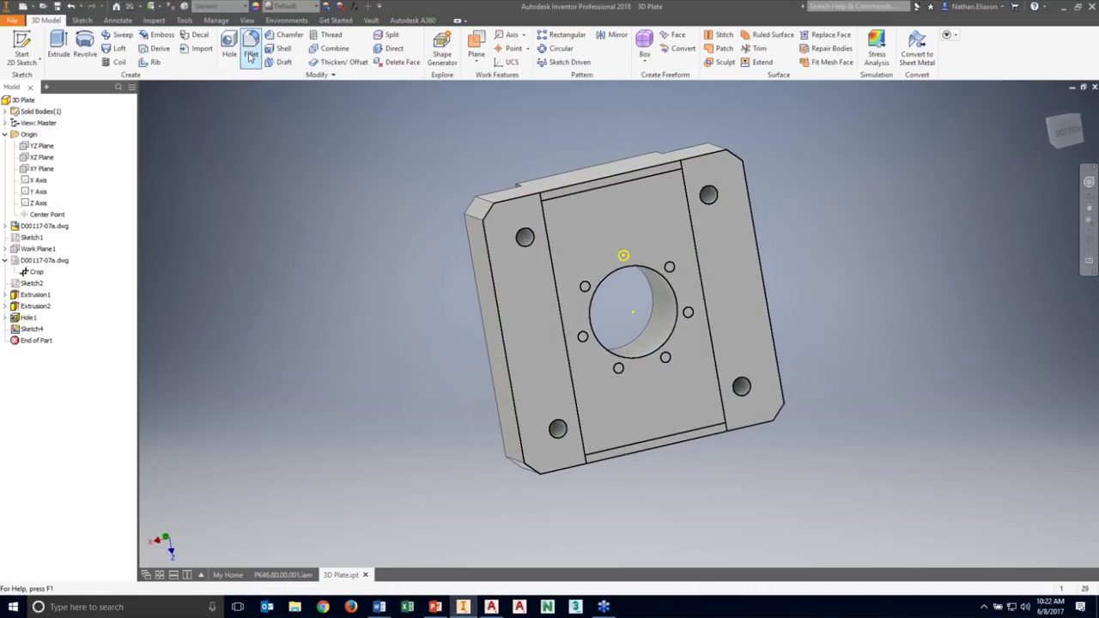
Create Hole2 through all at the projected point, measuring its diameter from the model.
left_click(229, 48)
left_click(611, 243)
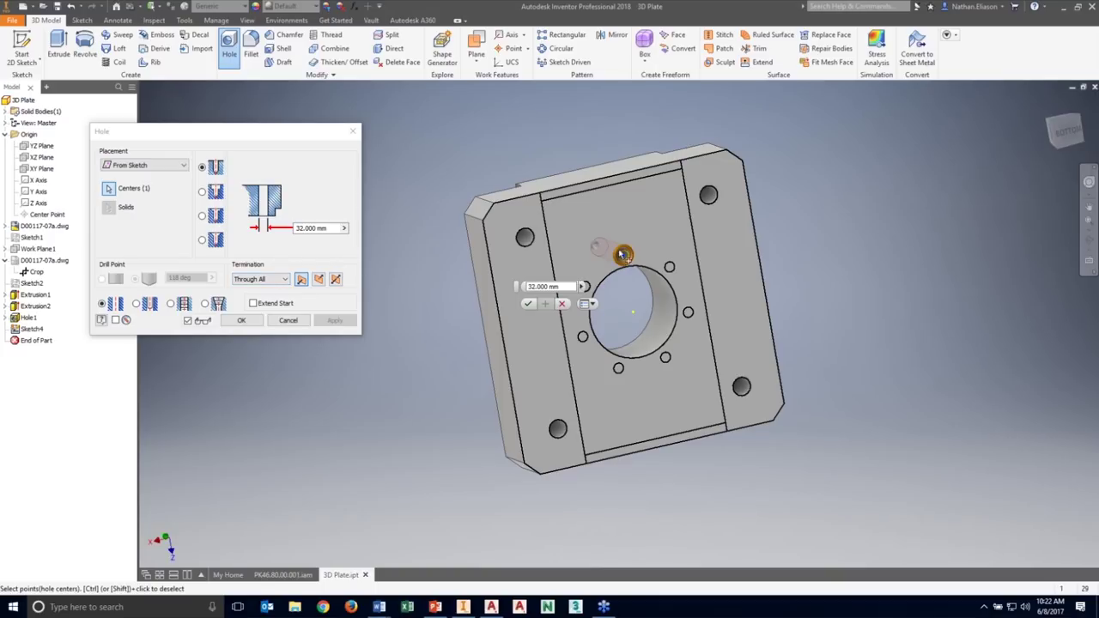
left_click(584, 286)
left_click(606, 300)
left_click(584, 286)
left_click(622, 284)
left_click(625, 257)
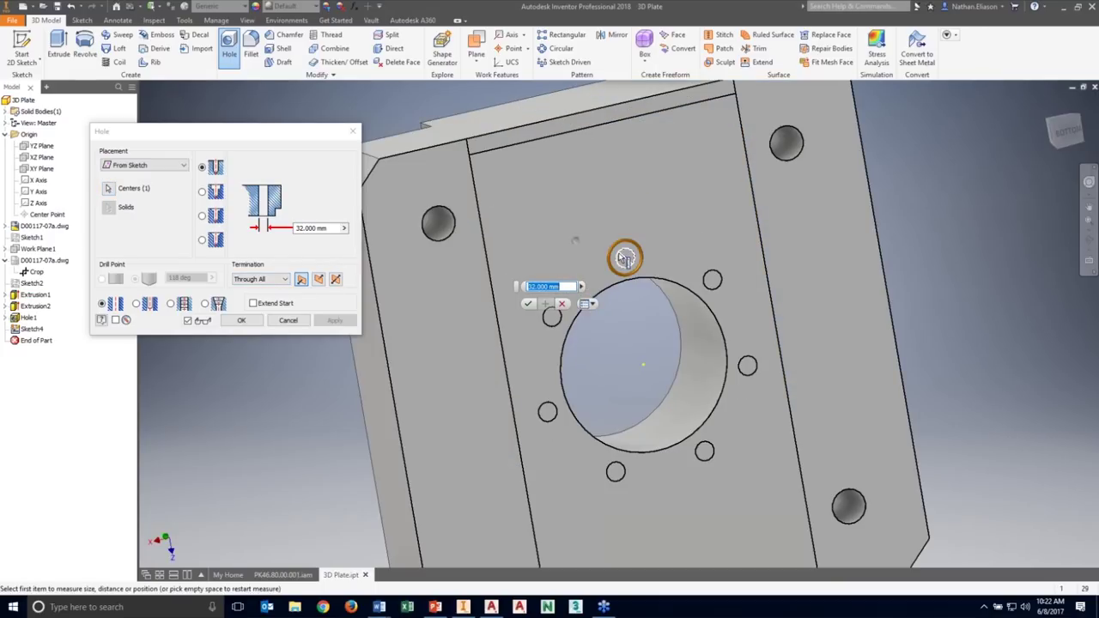
key("Return")
scroll(593, 271, "down", 5)
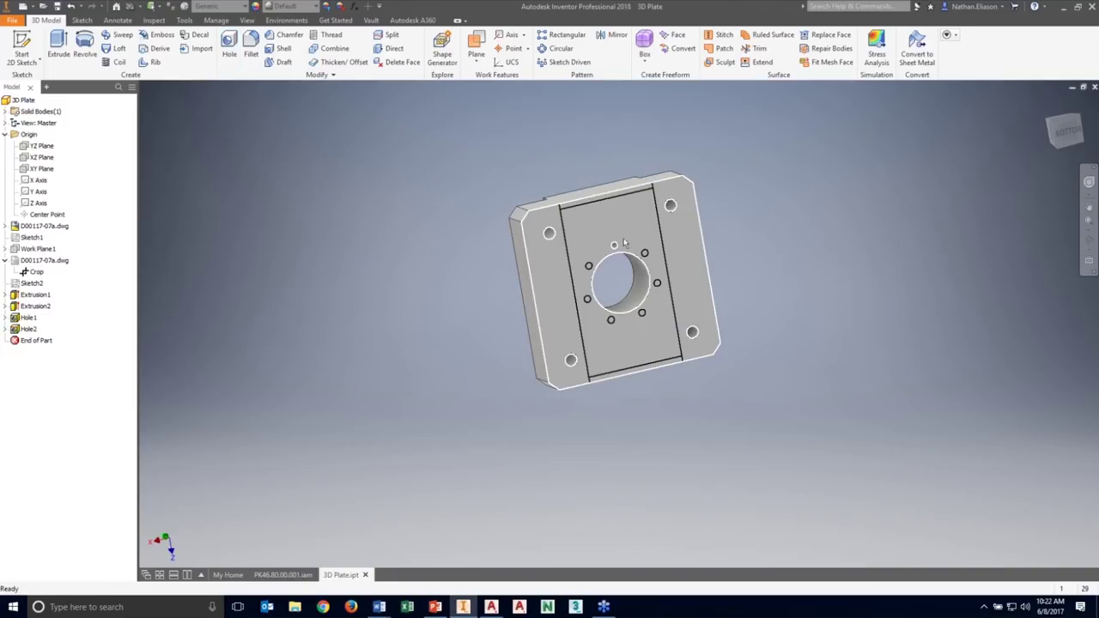
scroll(604, 242, "up", 4)
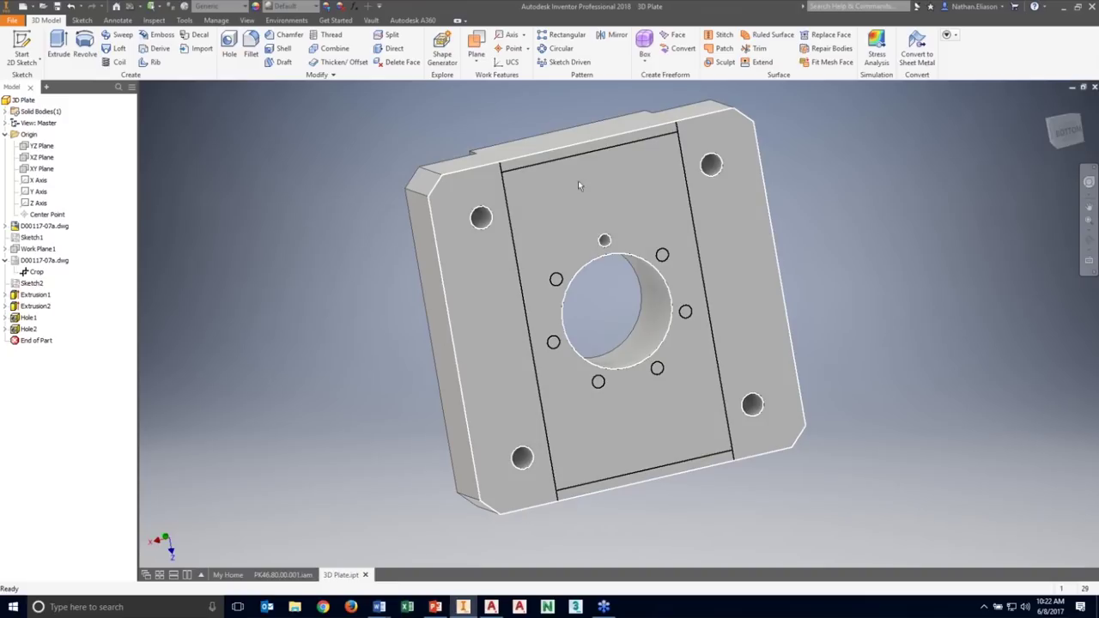
Circular-pattern Hole2 around the central bore axis with a count of 7 over 360°.
left_click(552, 51)
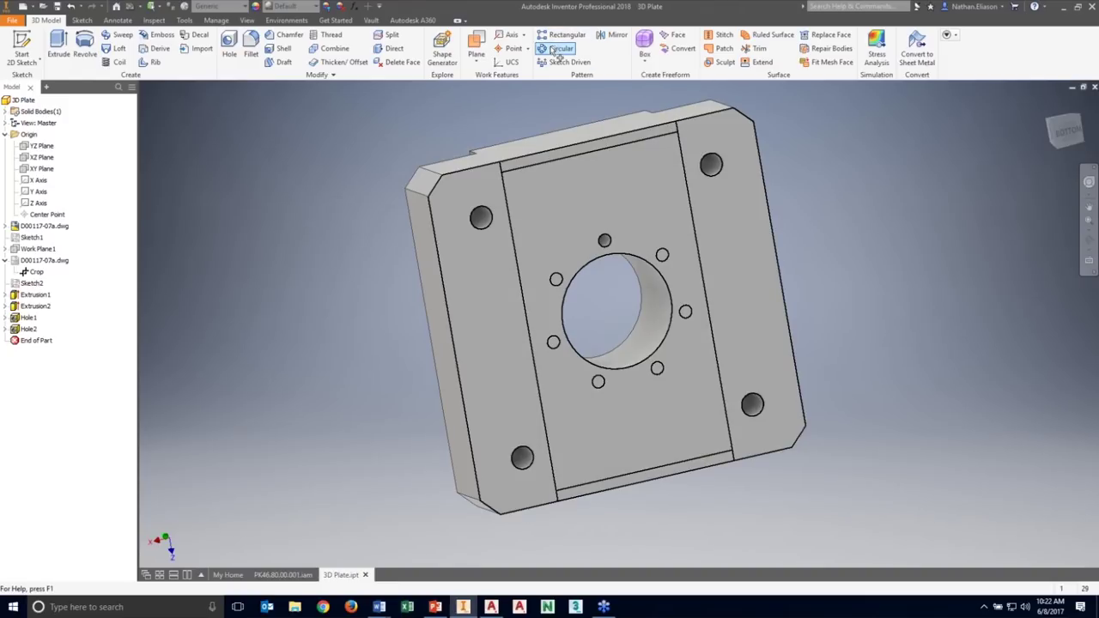
left_click(604, 241)
right_click(604, 243)
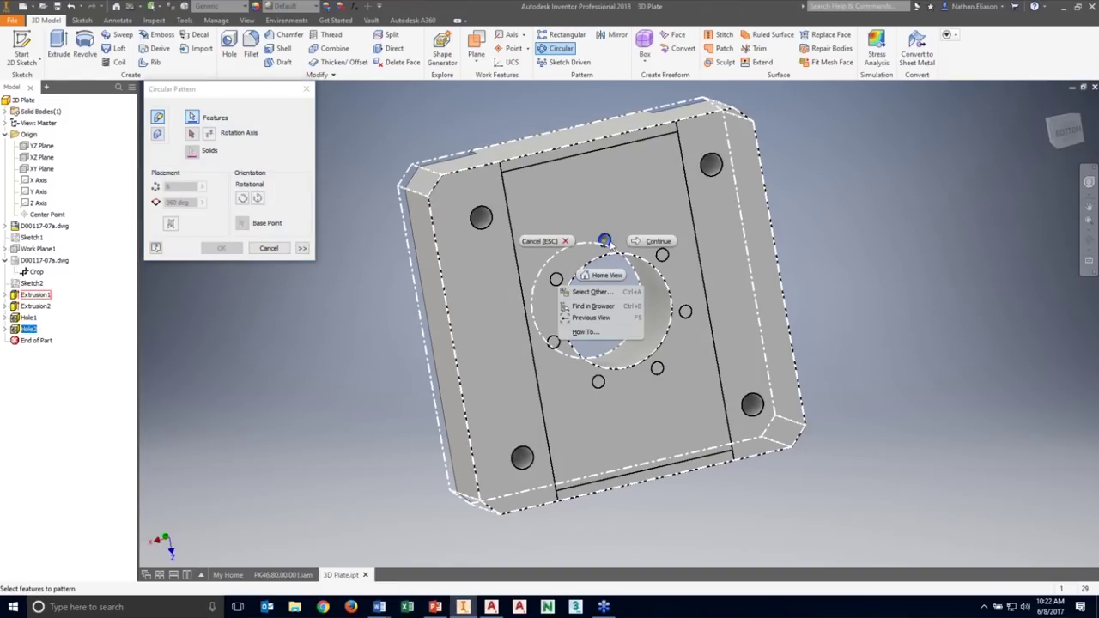
left_click(635, 248)
left_click(629, 255)
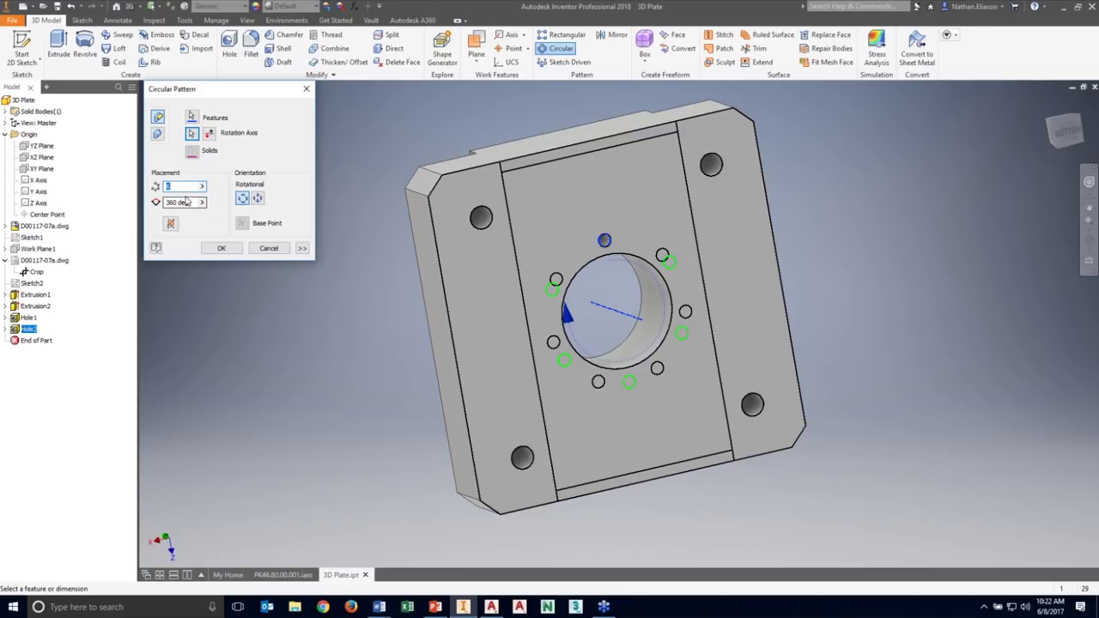
type("7")
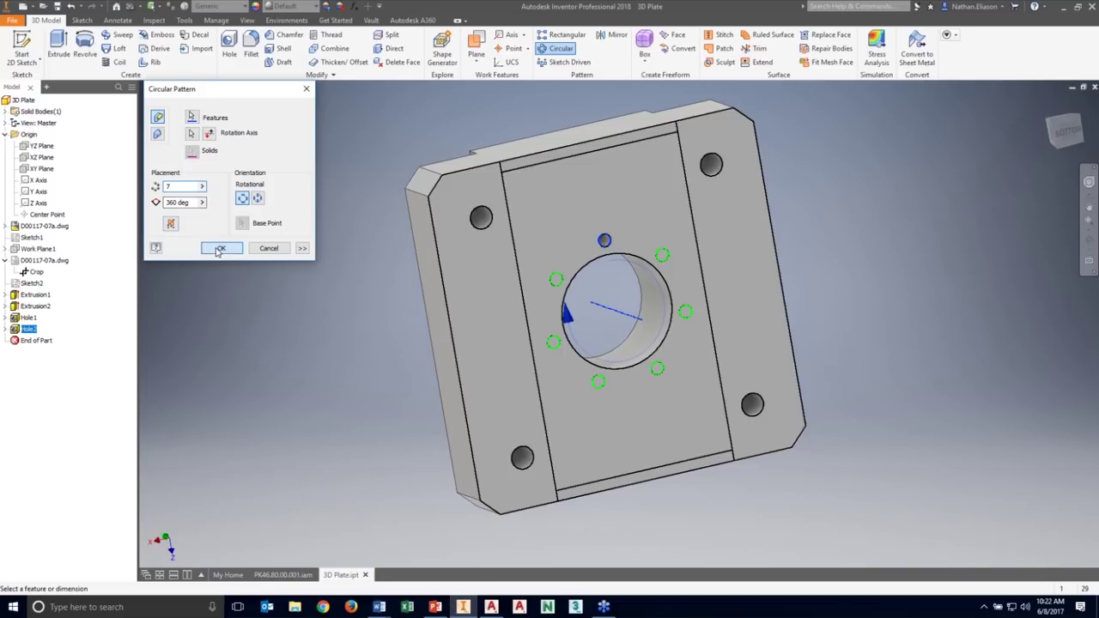
left_click(220, 248)
middle_click_drag(613, 340, 875, 326)
key("F6")
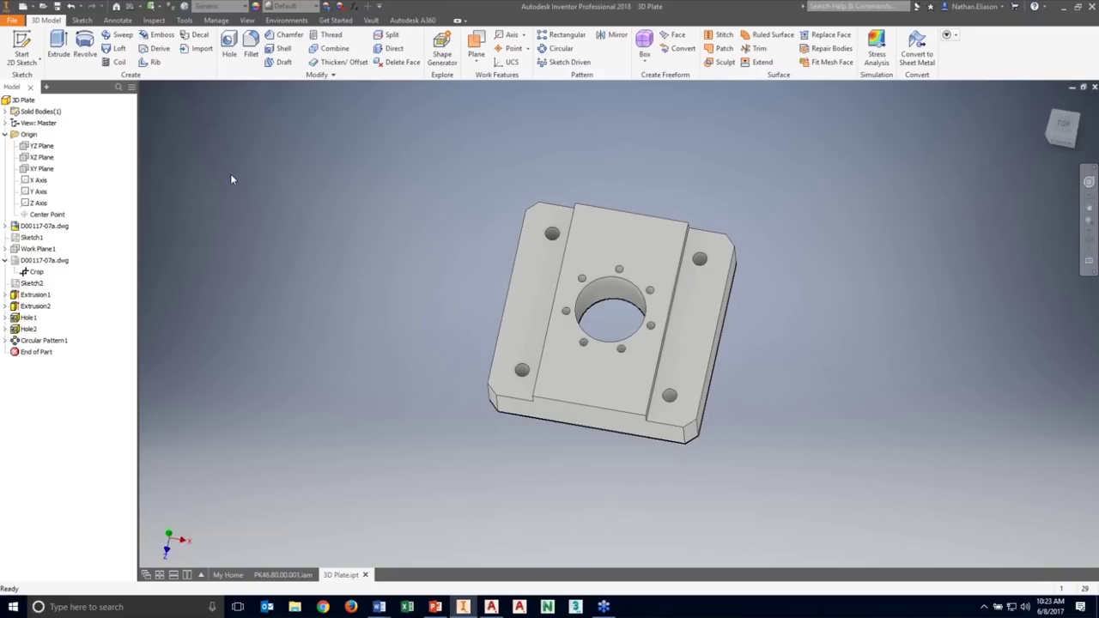
Turn on D00117-07a.dwg's Dimension (ISO) and Symbol (ISO) layers, then hide the underlay.
right_click(42, 226)
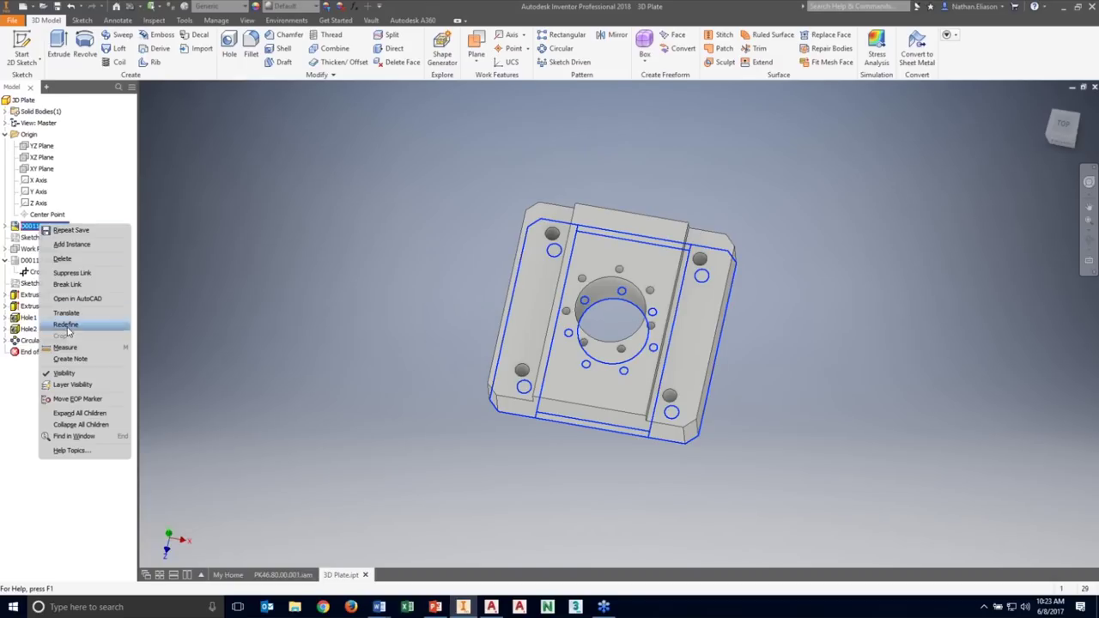
left_click(73, 386)
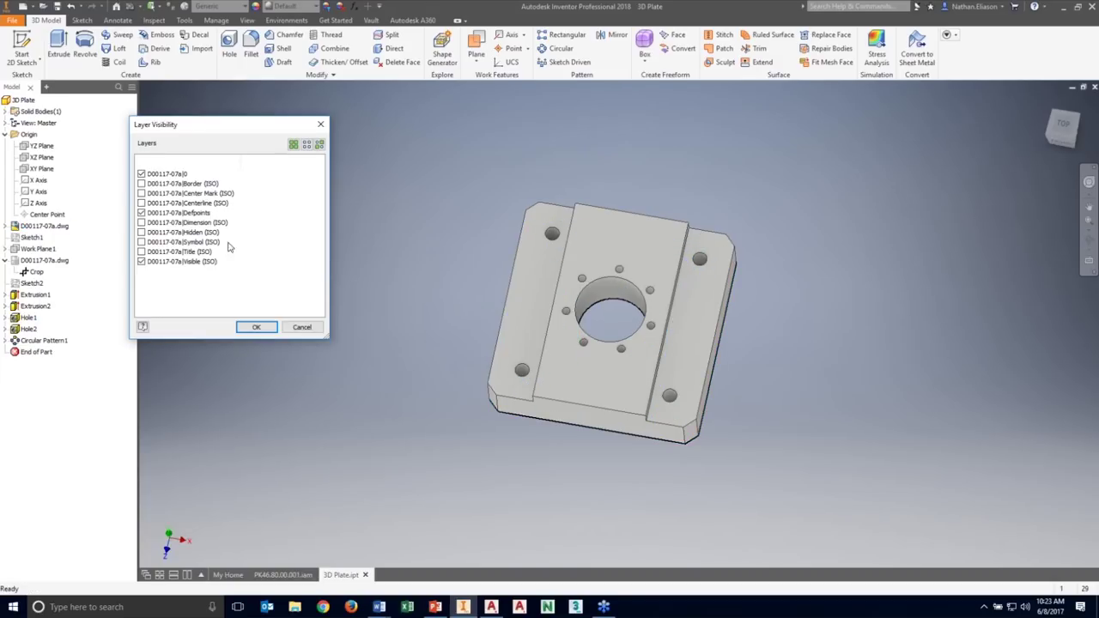
left_click(142, 223)
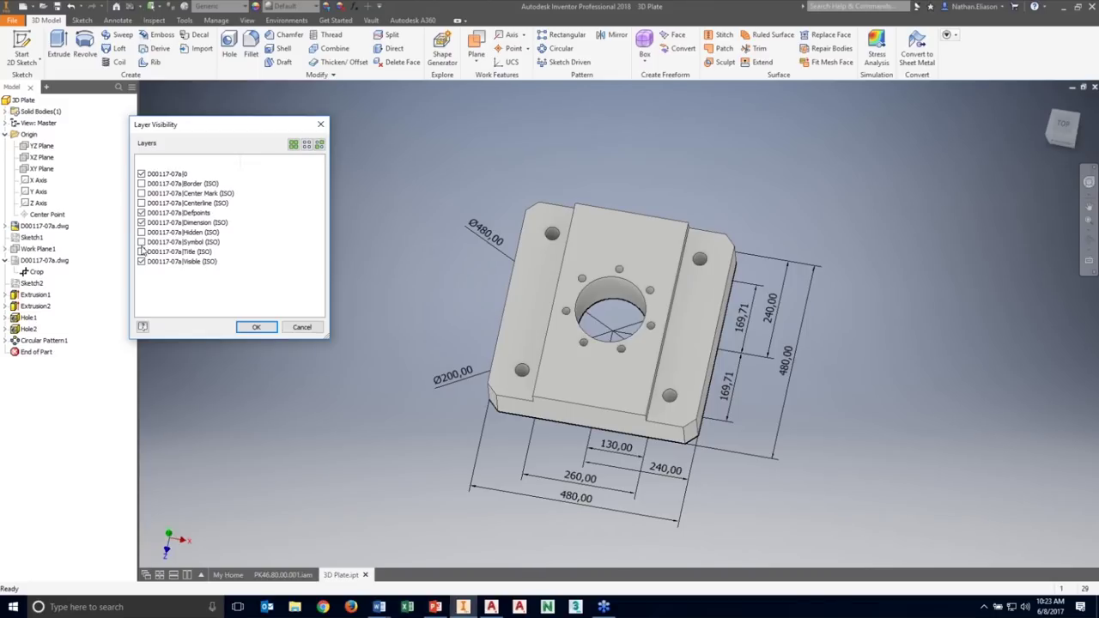
left_click(142, 242)
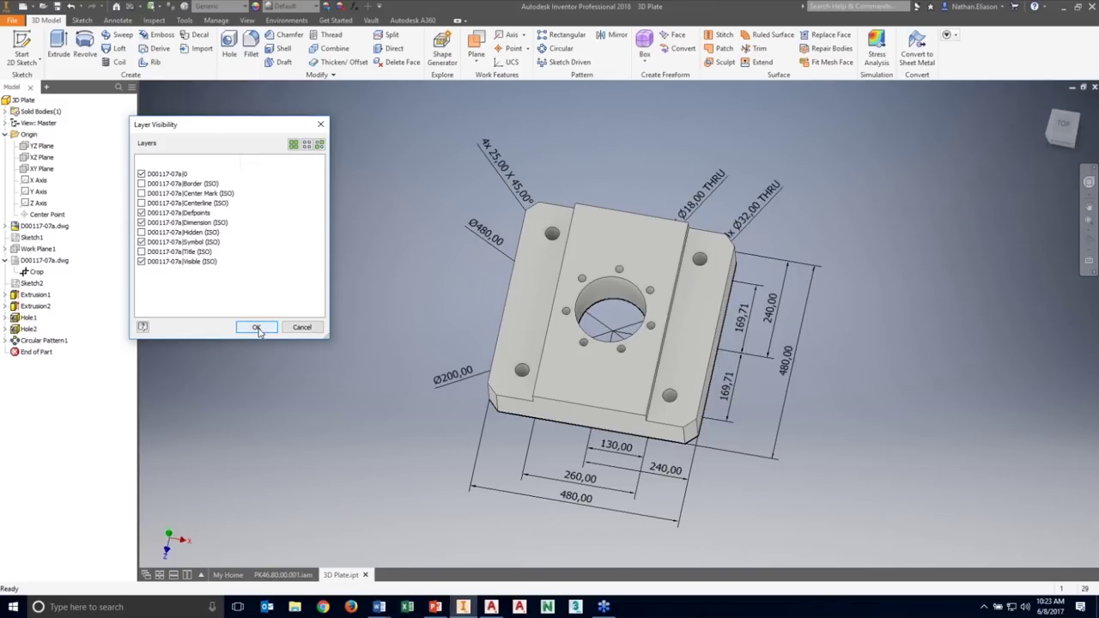
left_click(257, 327)
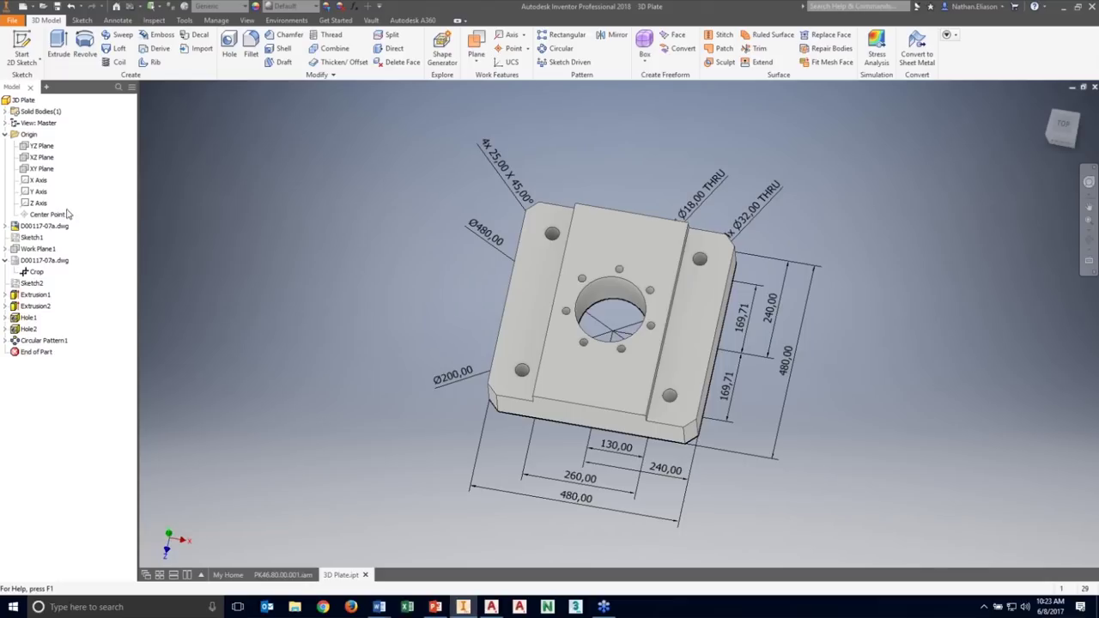
right_click(39, 225)
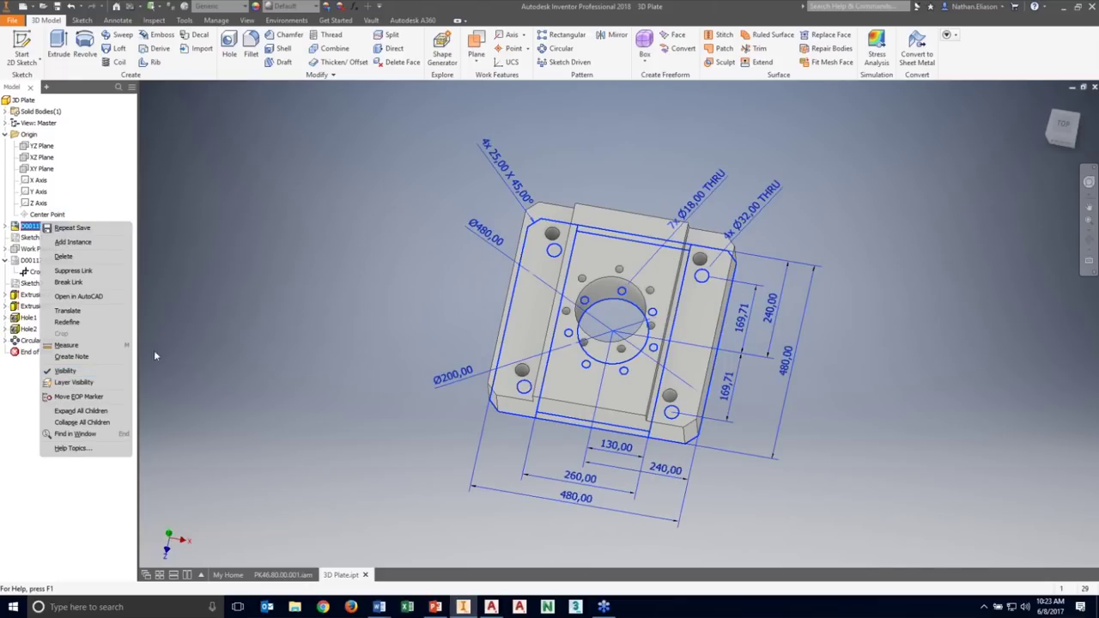
left_click(66, 370)
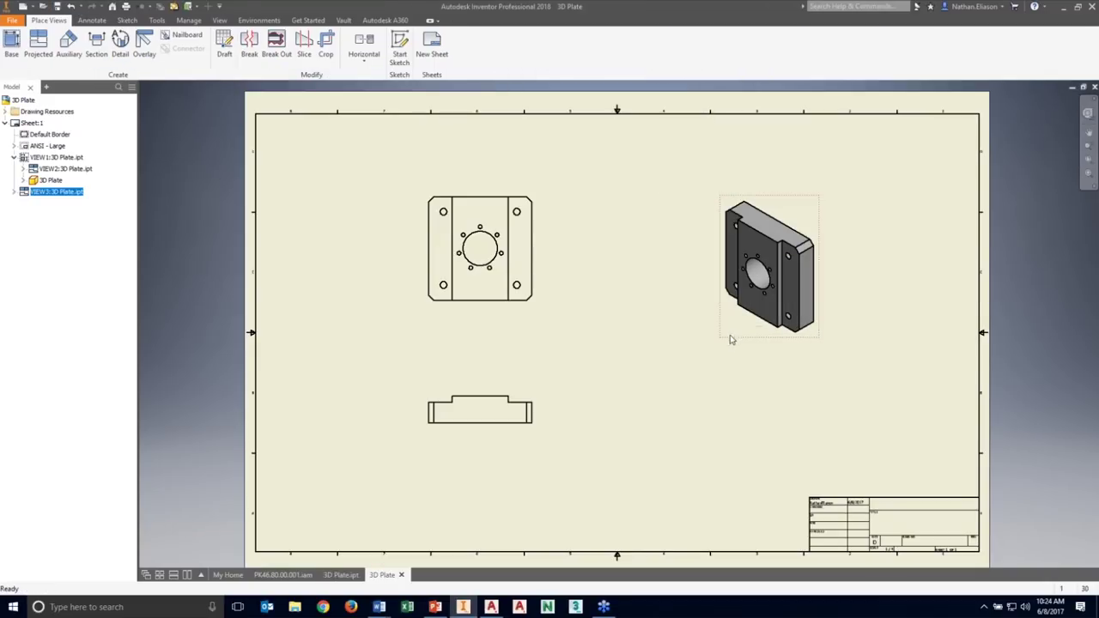
On the 3D Plate sheet, select VIEW1 under Annotate and expand its 3D Plate node.
left_click(534, 280)
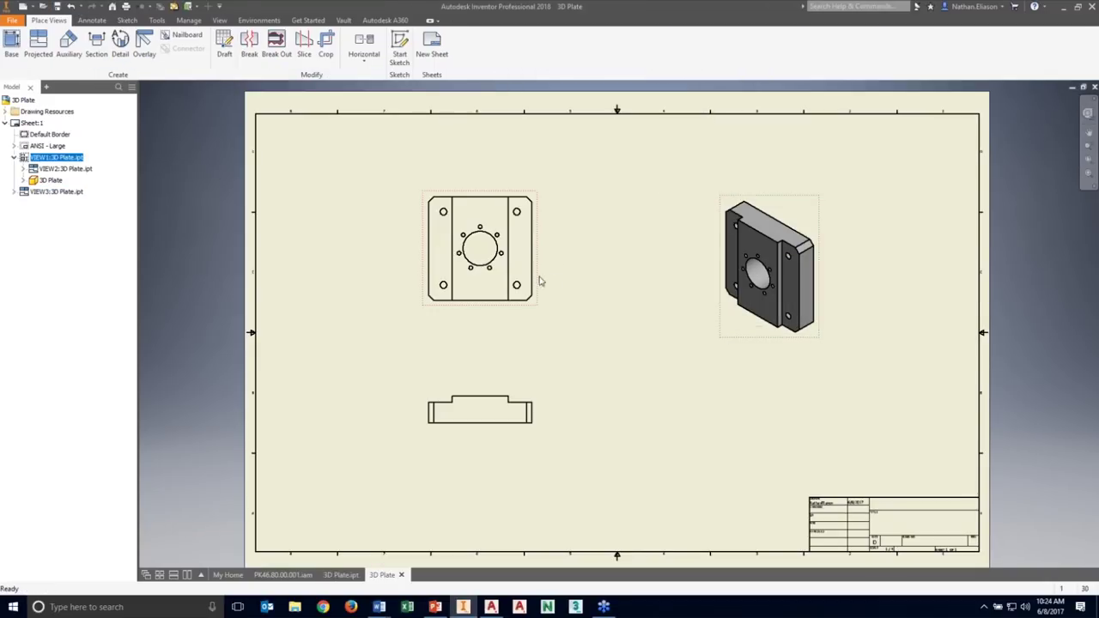
left_click(95, 21)
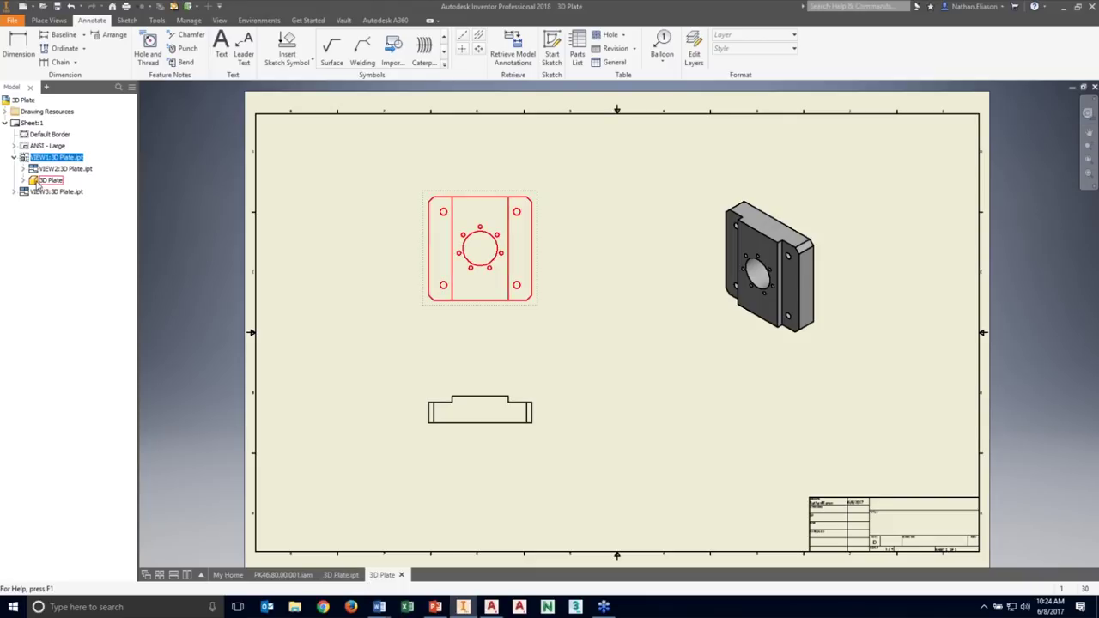
left_click(67, 159)
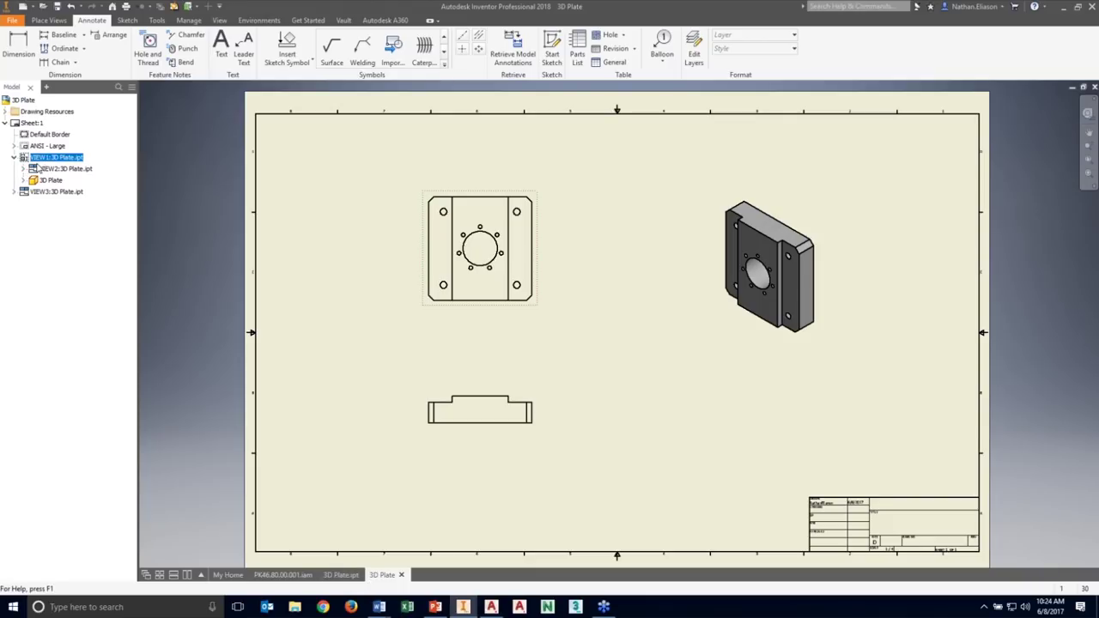
left_click(24, 180)
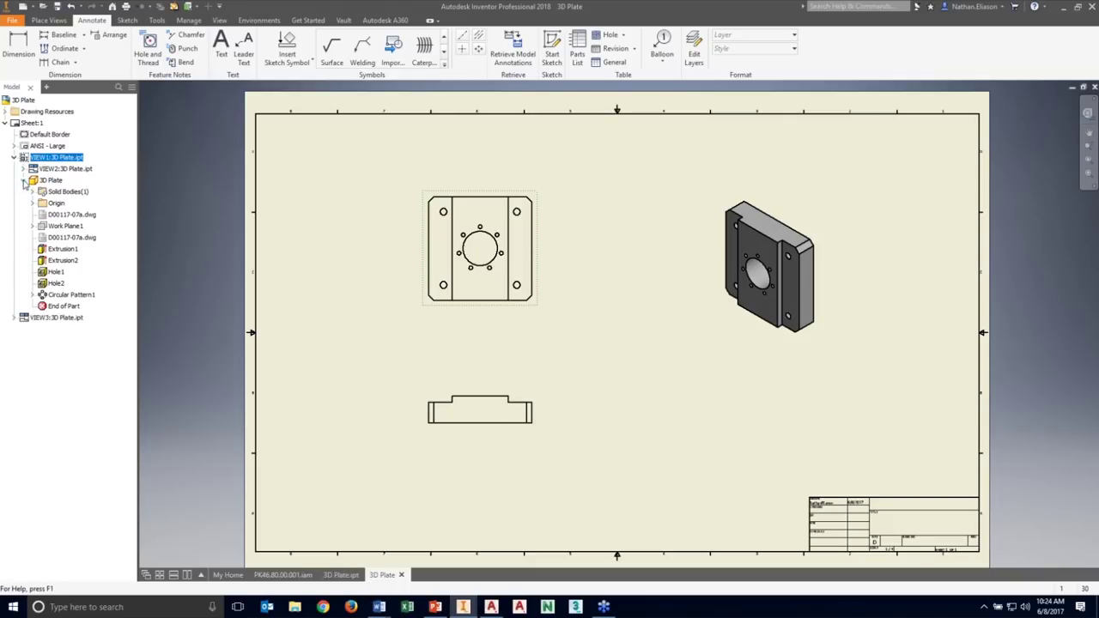
Include the D00117-07a.dwg underlay in VIEW1, then collapse the 3D Plate node.
right_click(75, 215)
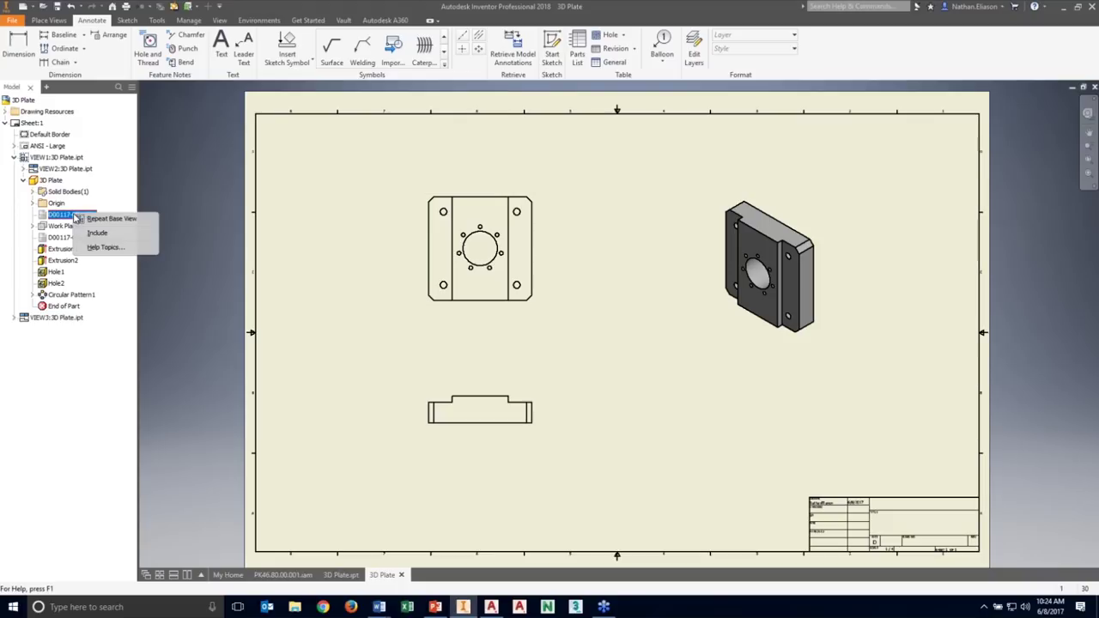
left_click(117, 234)
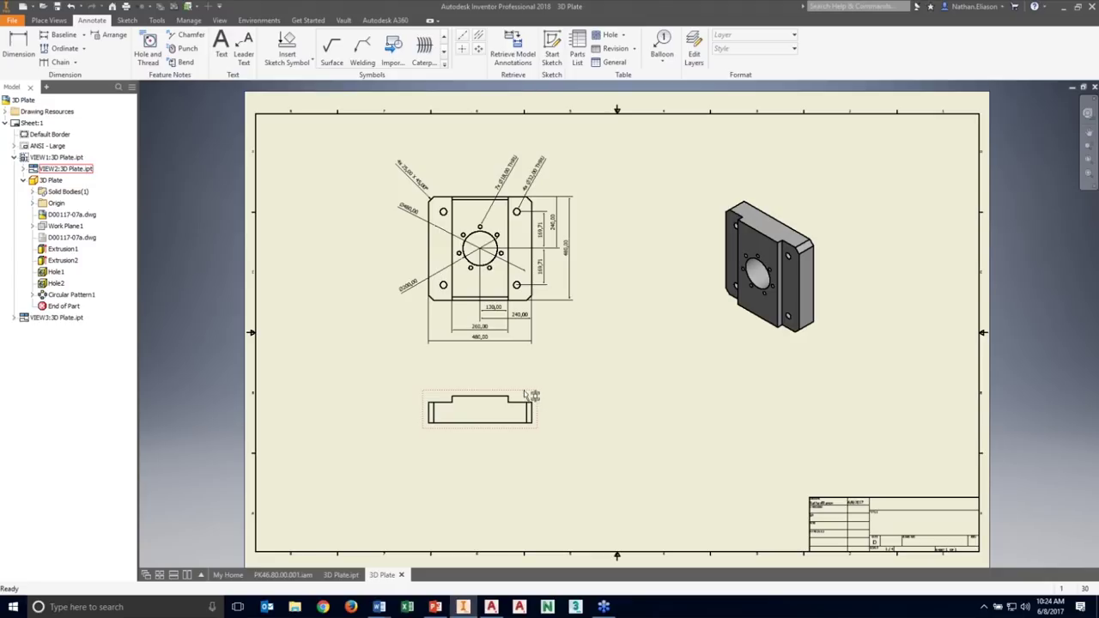
left_click(23, 181)
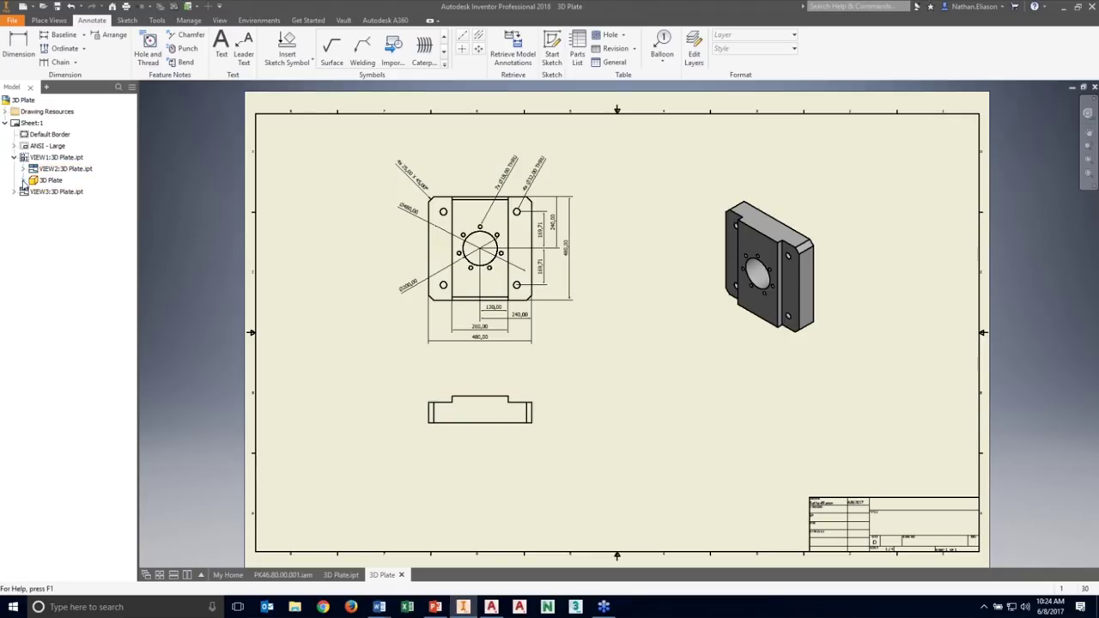
Include the D00117-07a.dwg underlay in VIEW2's 3D Plate node, adding its 125,00 and 95,00 dimensions.
left_click(23, 169)
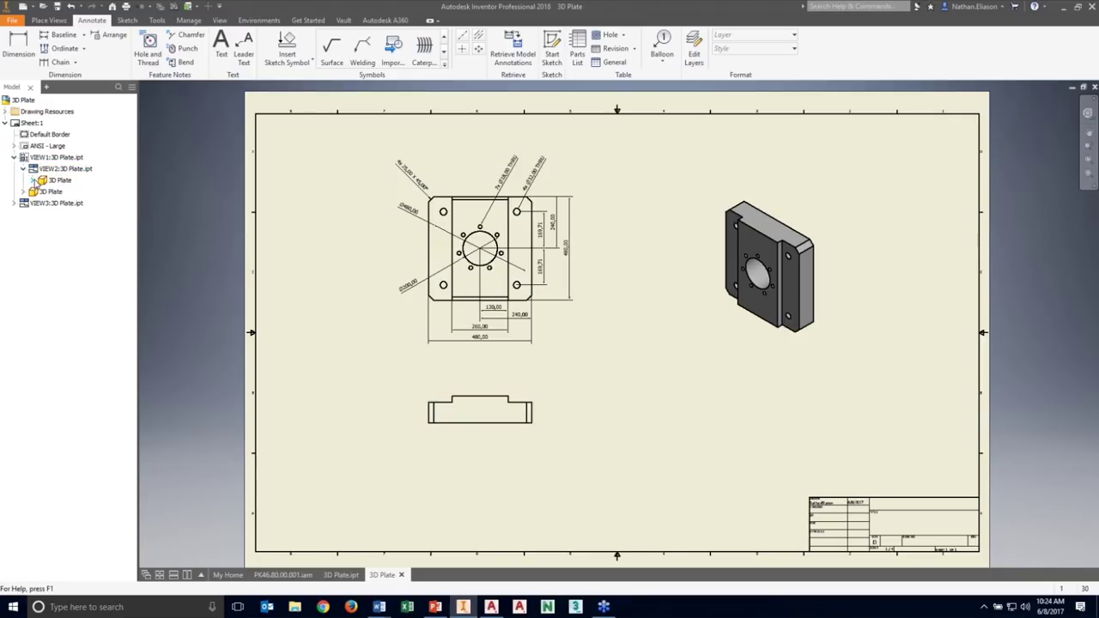
left_click(32, 180)
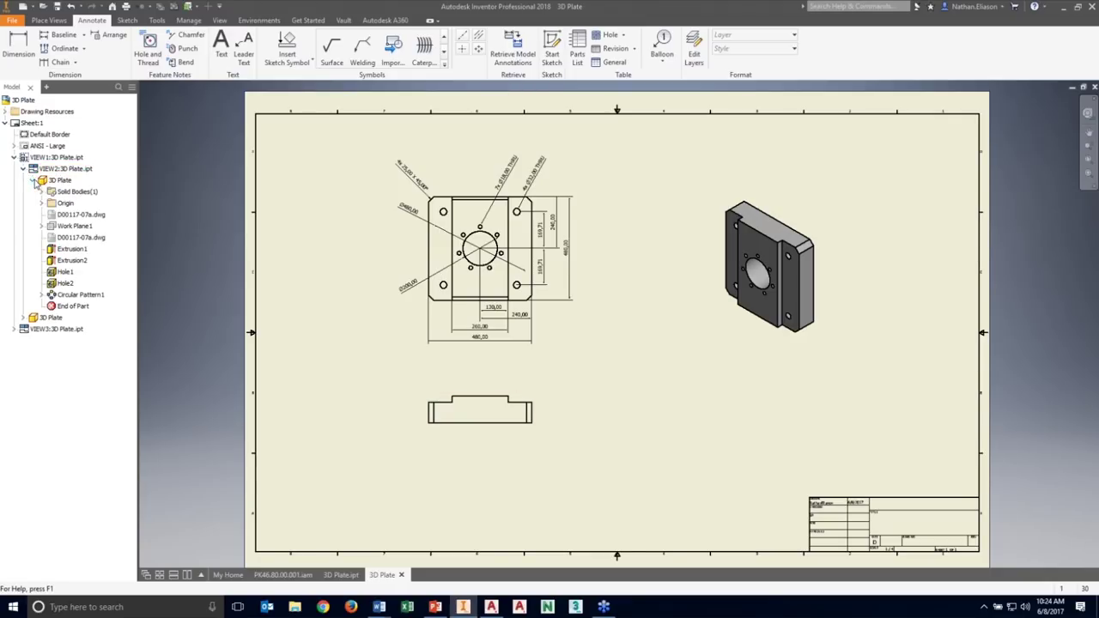
right_click(80, 238)
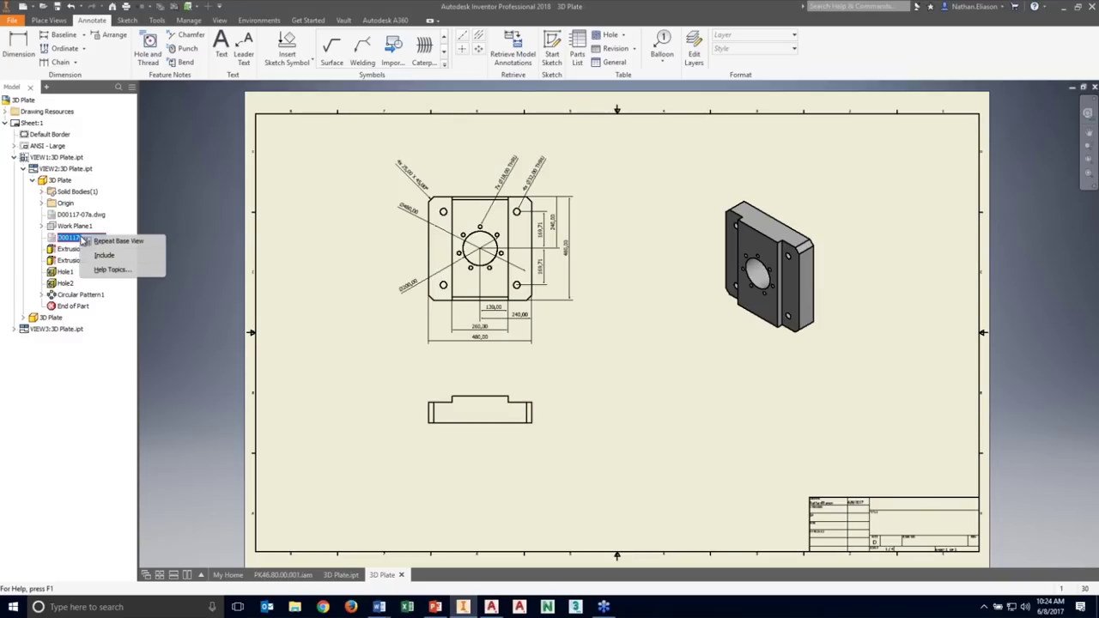
left_click(128, 256)
scroll(416, 441, "up", 4)
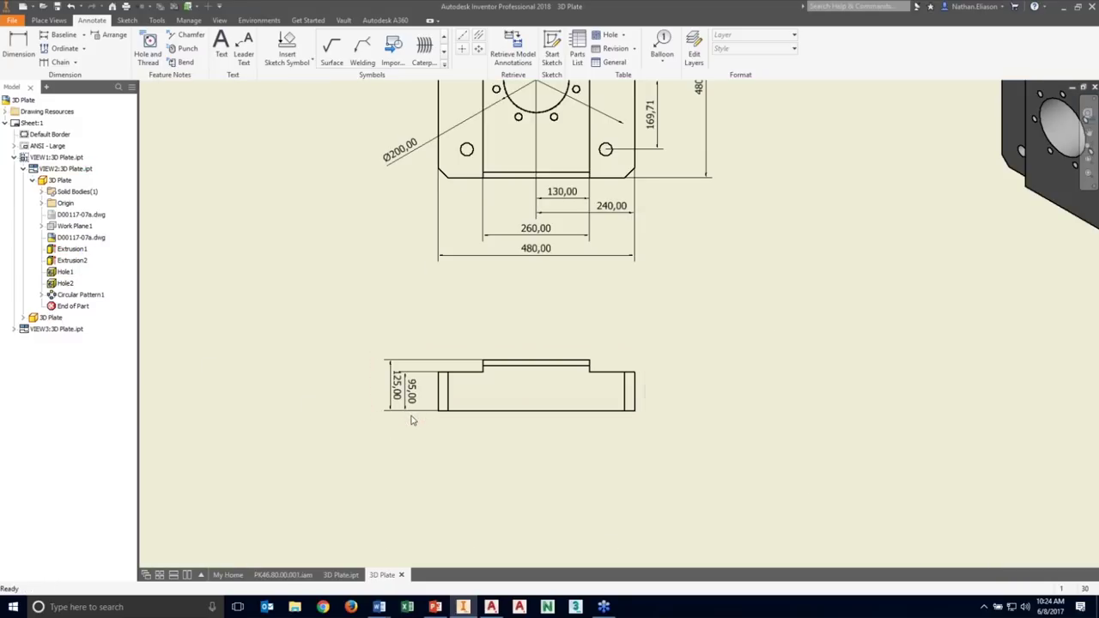
scroll(432, 437, "down", 3)
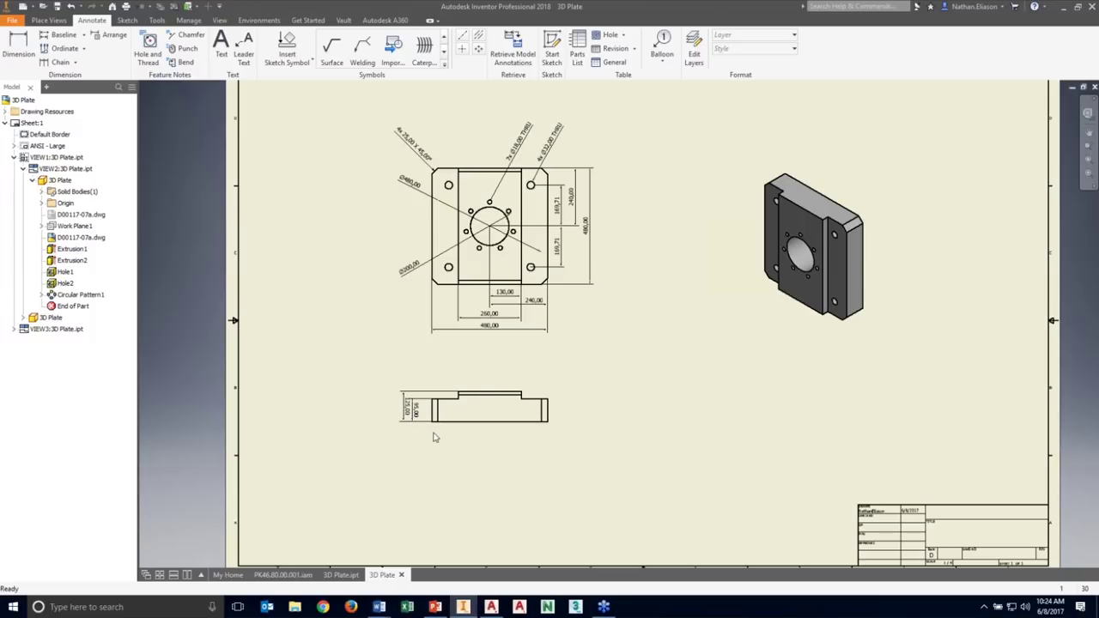
Save the drawing as 3D Plate.dwg and switch to AutoCAD Mechanical.
left_click(57, 7)
left_click(712, 494)
left_click(491, 607)
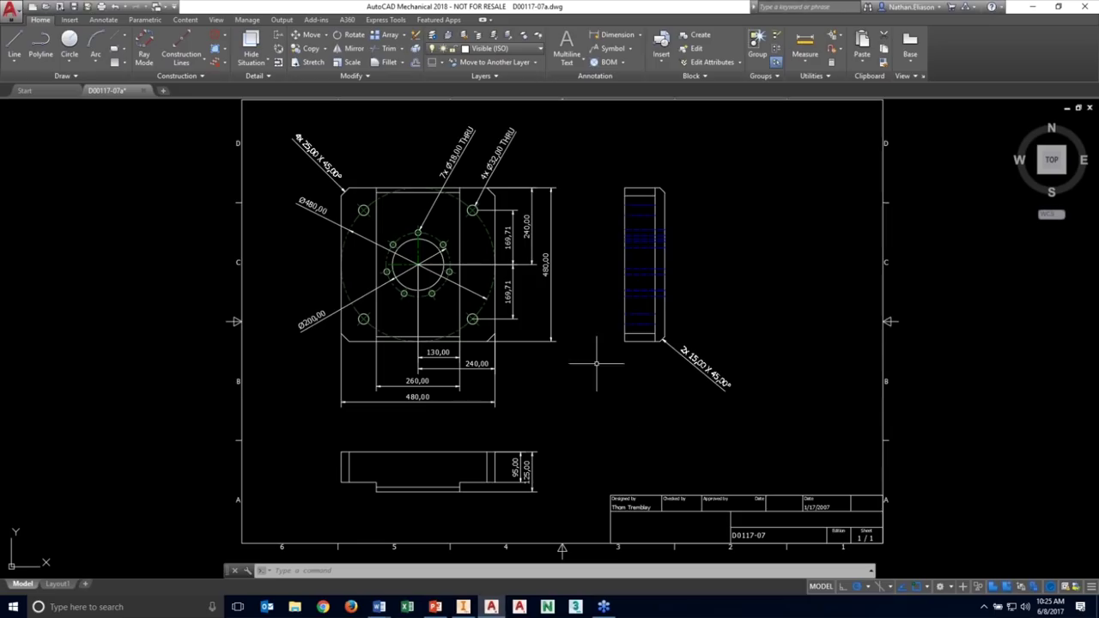
Window-select the central bore circle and stretch its top quadrant grip to radius 60.
scroll(363, 210, "up", 4)
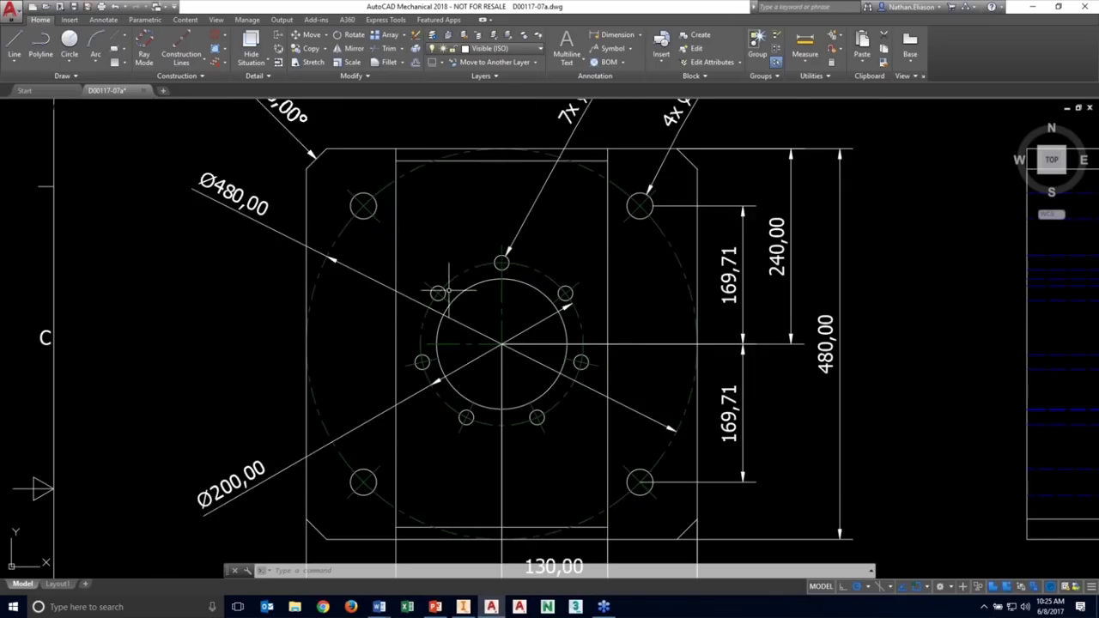
left_click(489, 274)
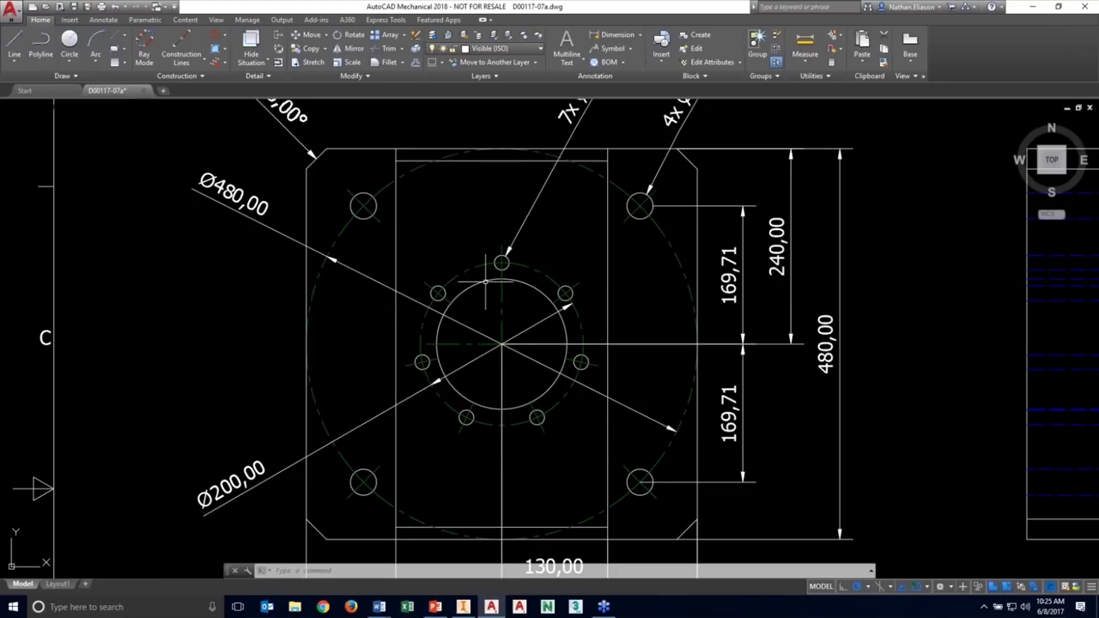
left_click(502, 278)
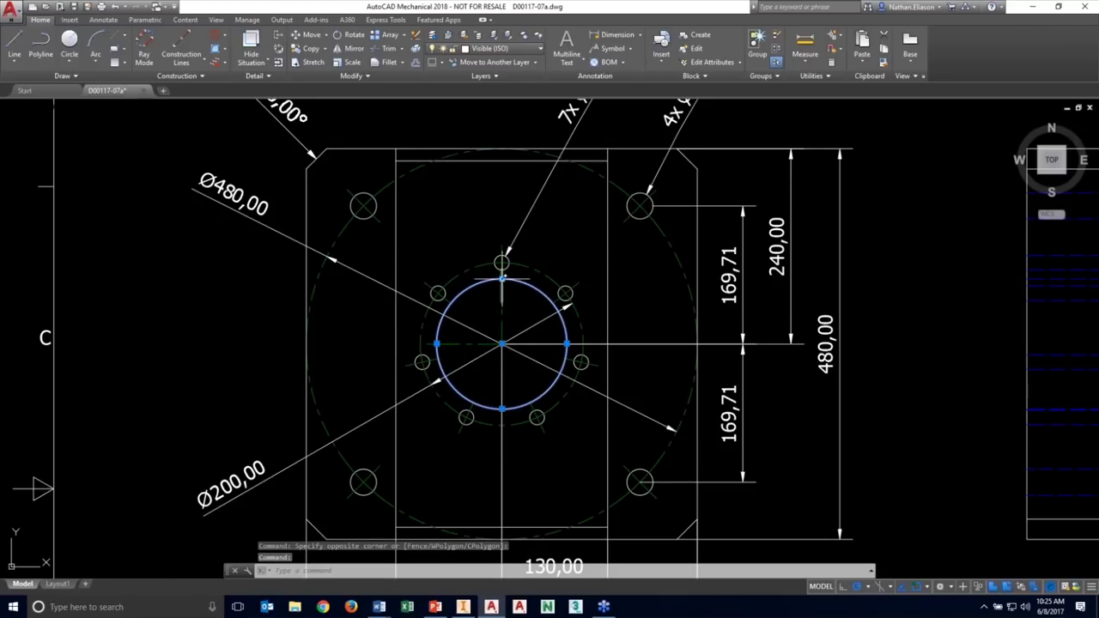
left_click(502, 278)
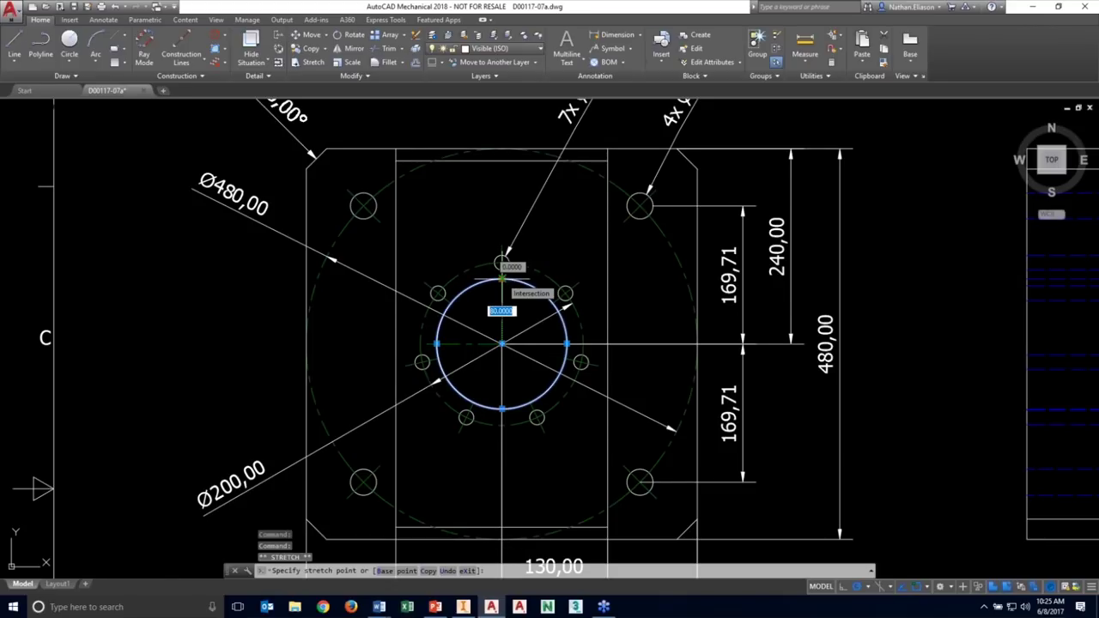
type("60")
key("Return")
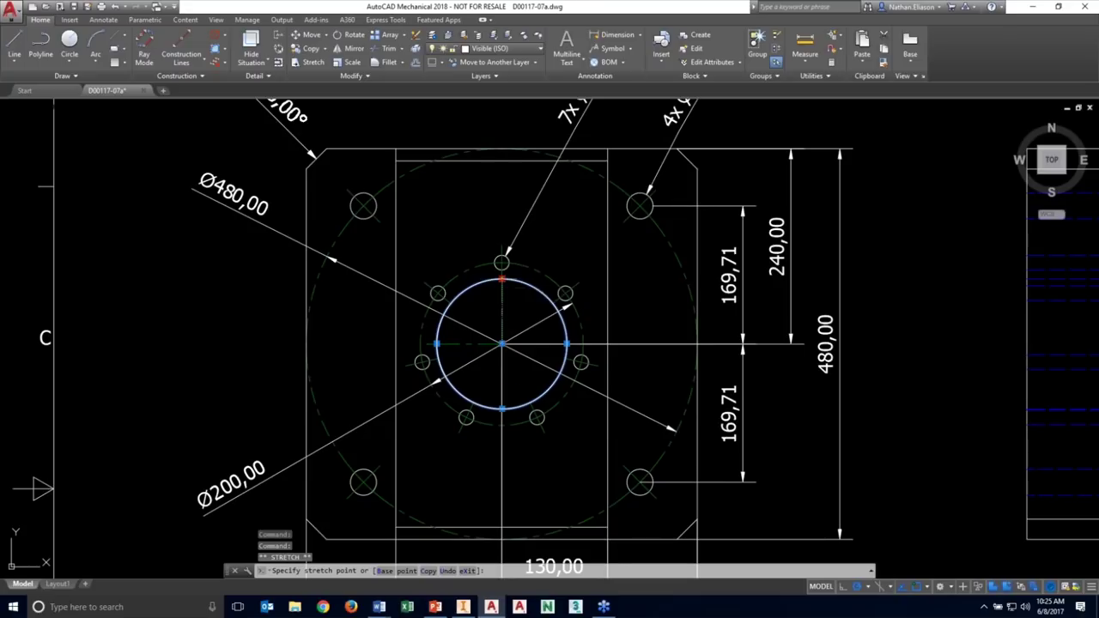
scroll(502, 277, "up", 3)
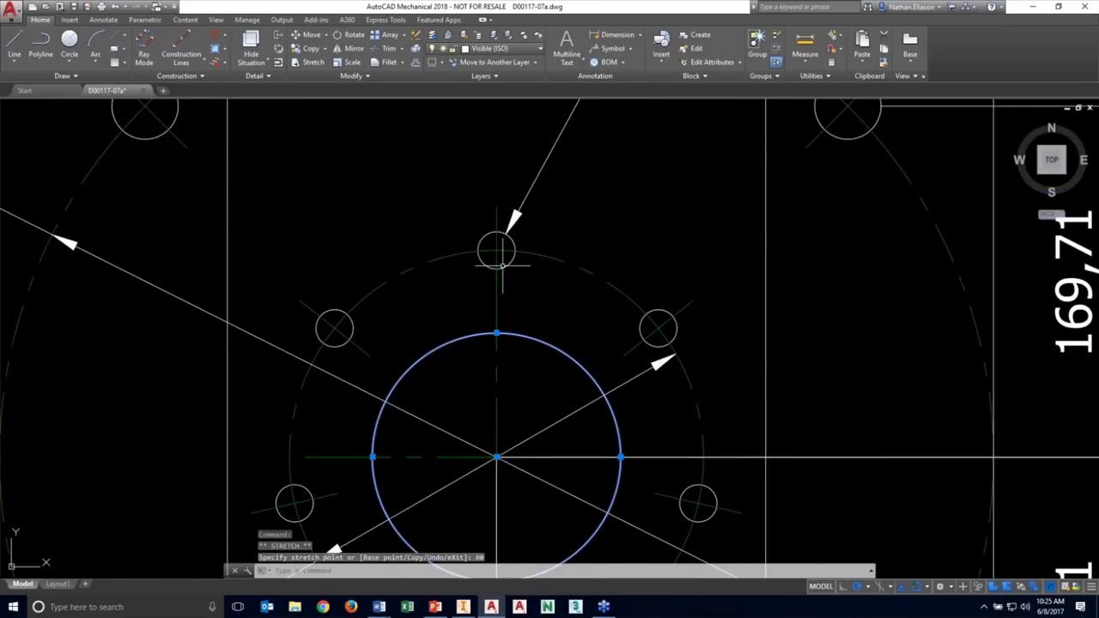
scroll(502, 266, "down", 6)
scroll(480, 532, "up", 4)
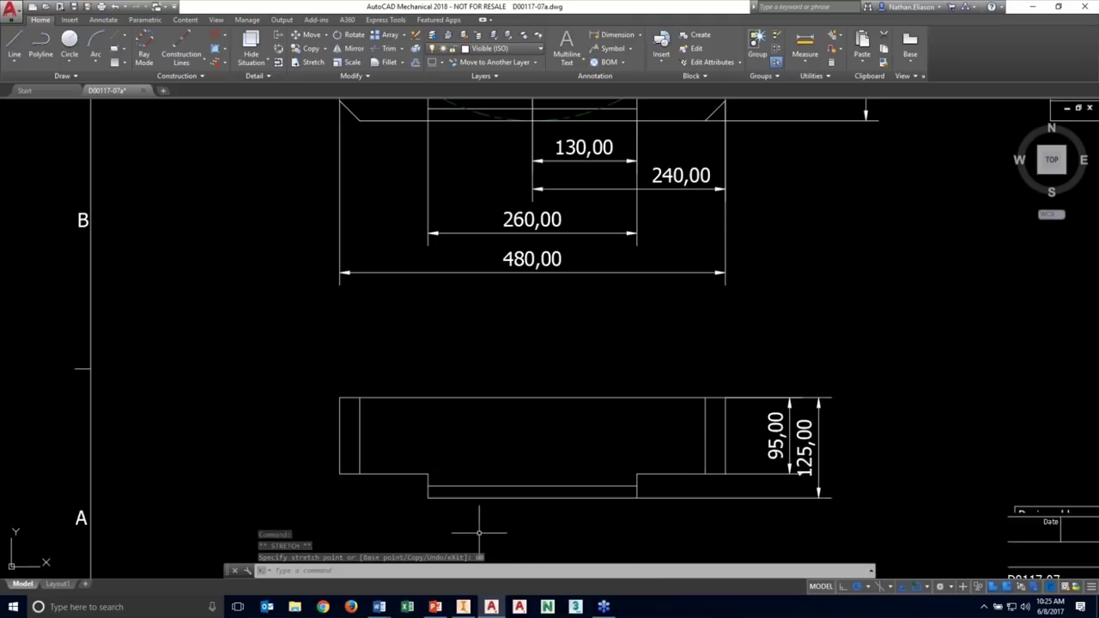
mouse_move(481, 527)
middle_mouse_down()
mouse_move(481, 385)
mouse_move(449, 361)
middle_mouse_up()
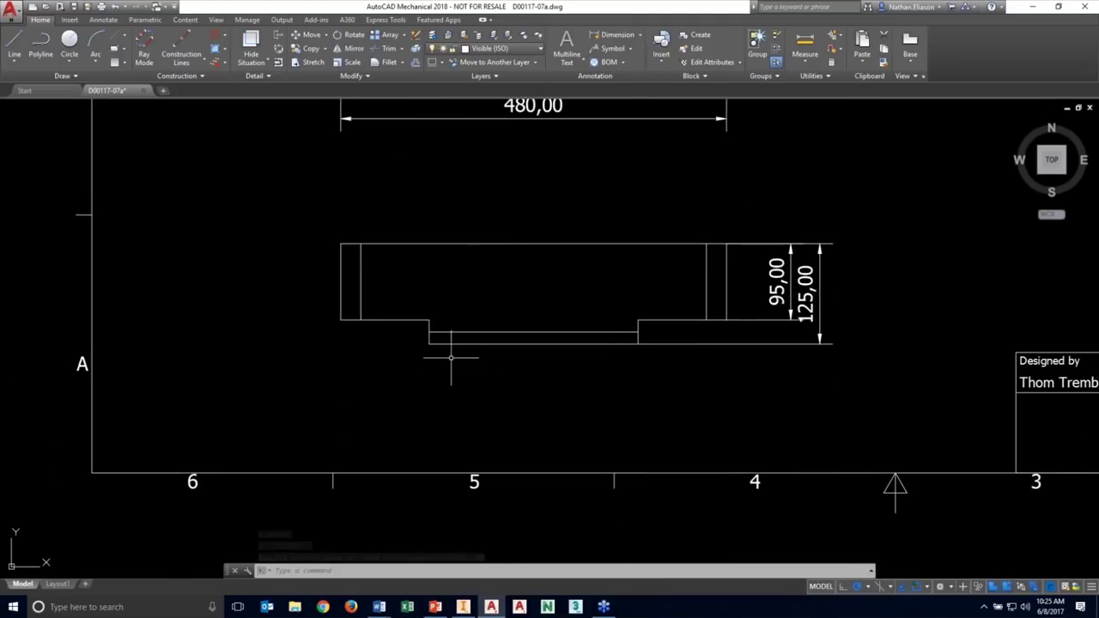
Window-select the slot's two bottom lines and MOVE them 25 downward.
left_click(412, 324)
left_click(687, 390)
type("move")
key("Return")
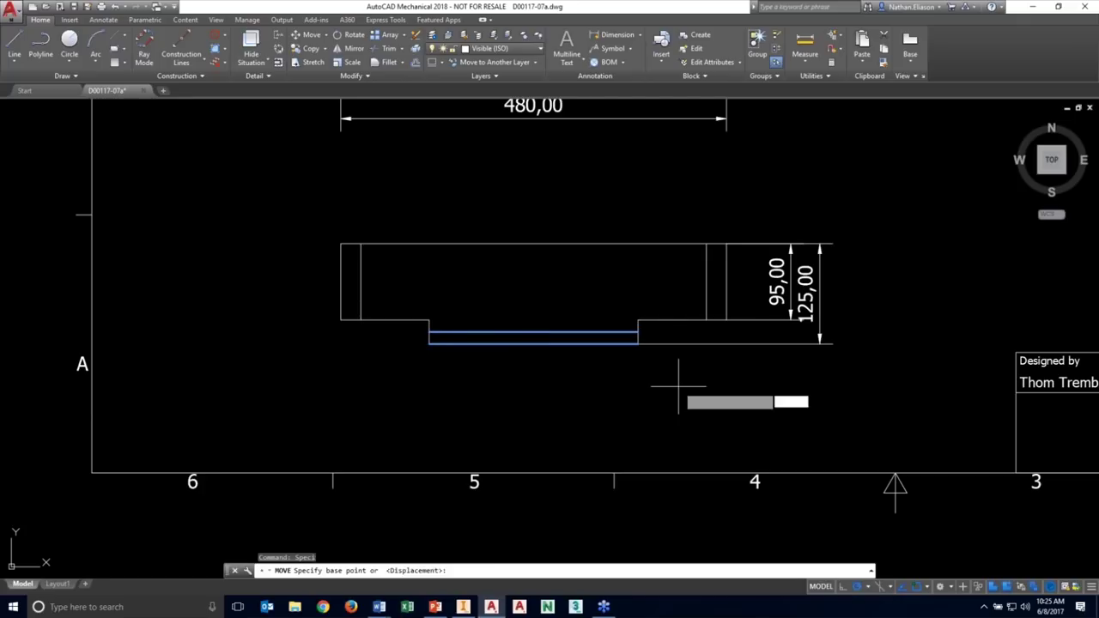
left_click(428, 343)
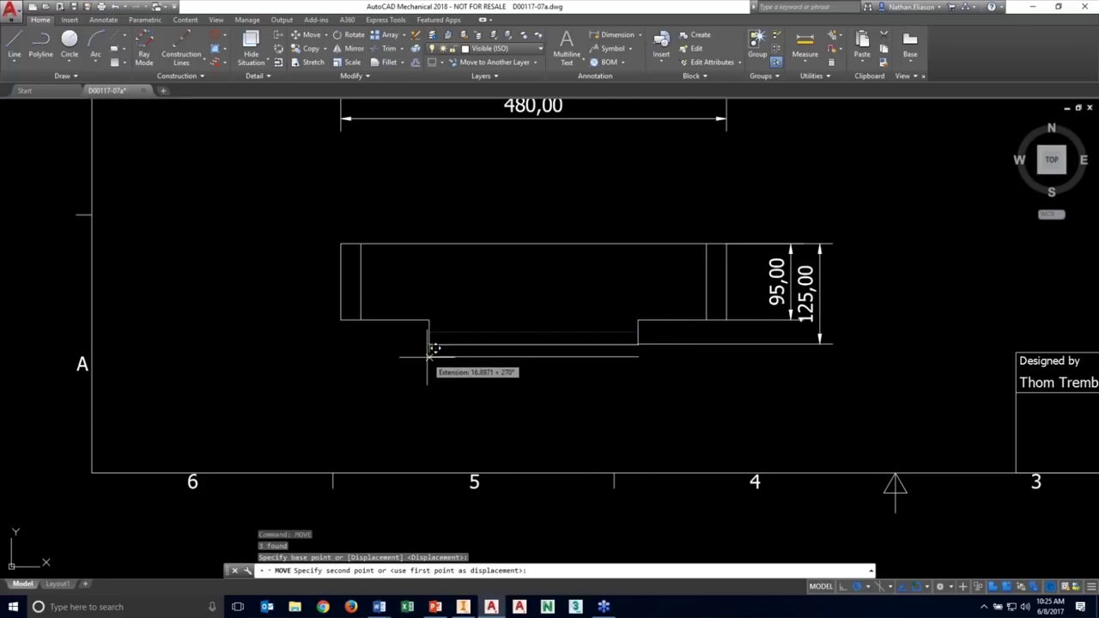
type("25")
key("Return")
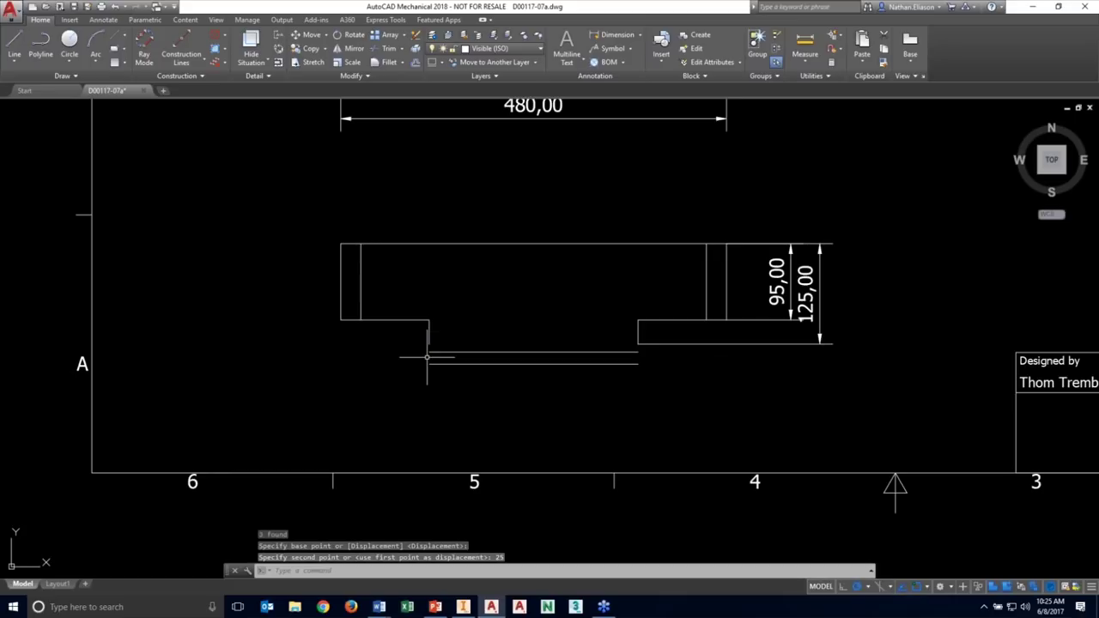
Stretch both slot side lines and the height dimension to the new floor, reading 150,00.
left_click(429, 333)
left_click(428, 344)
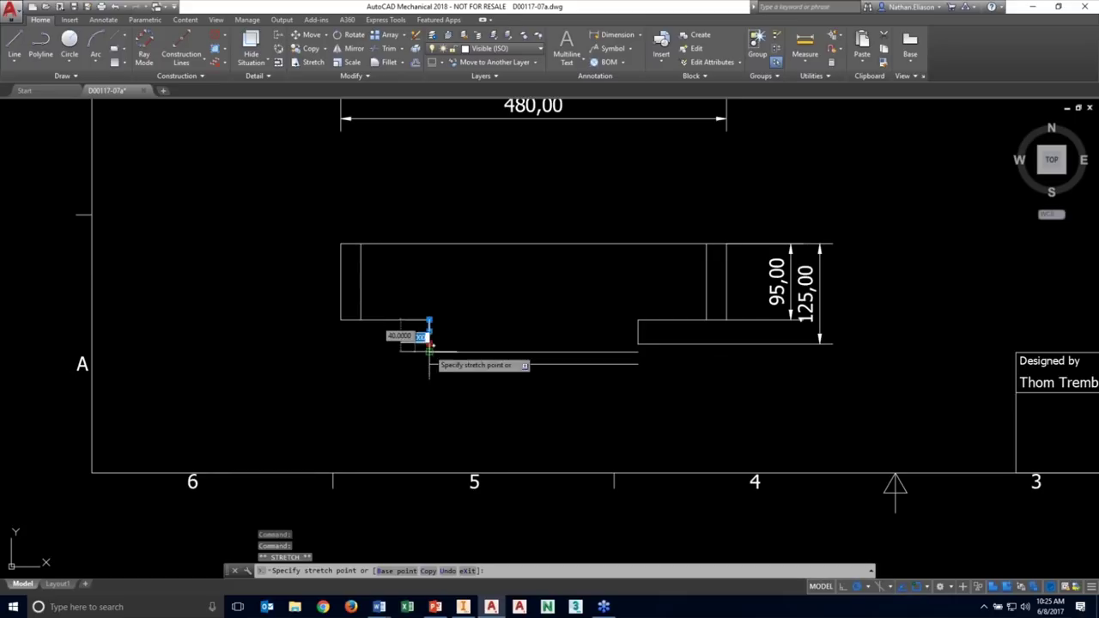
left_click(428, 363)
left_click(638, 333)
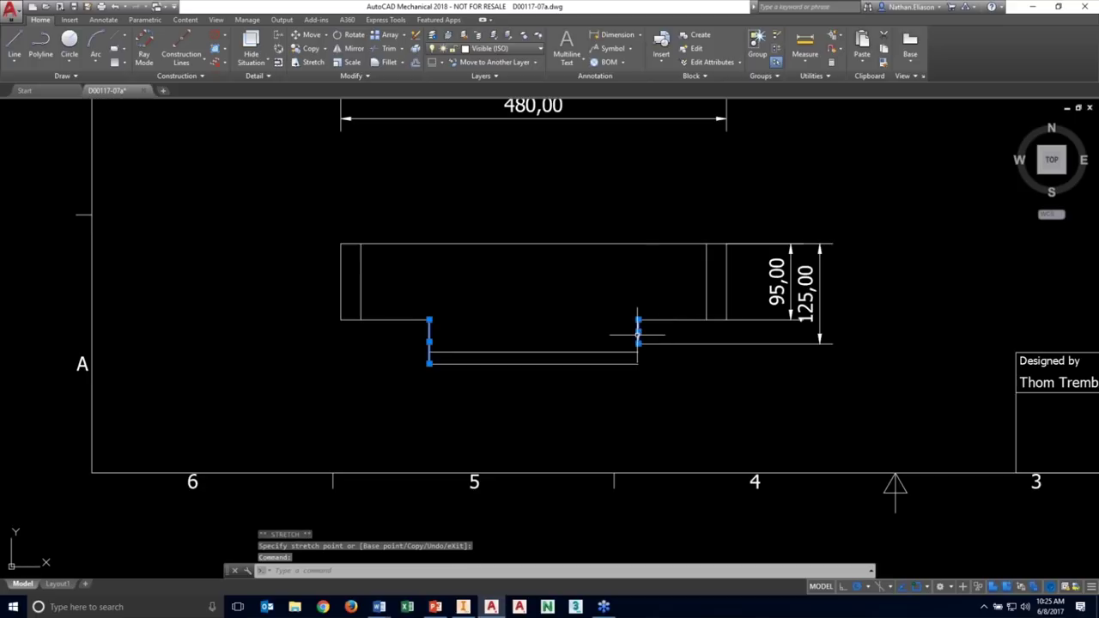
left_click(638, 343)
left_click(638, 363)
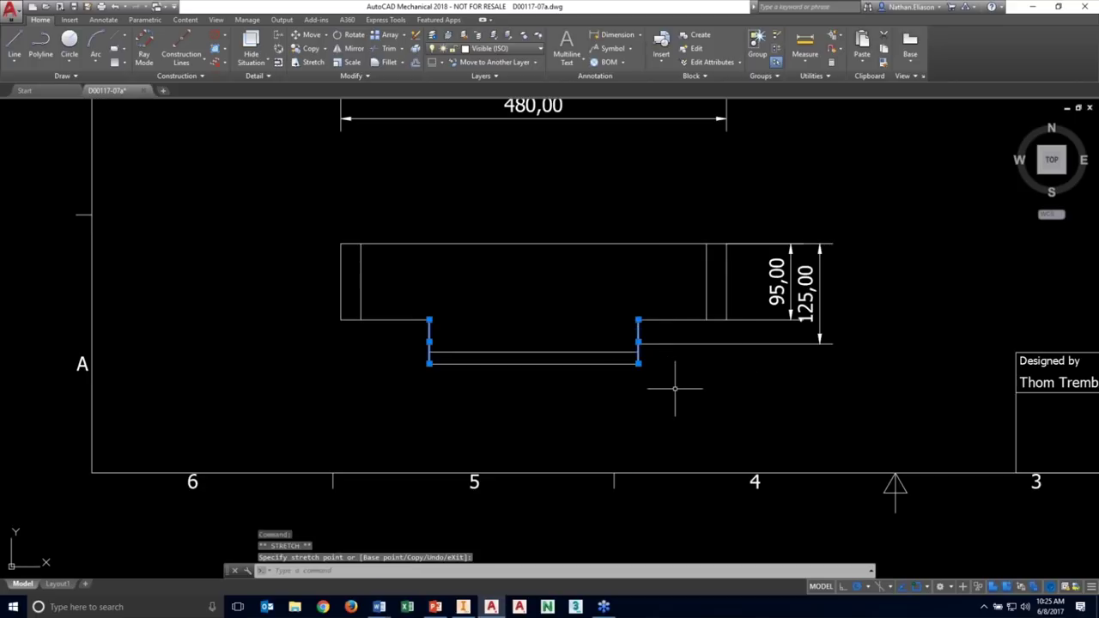
key("Escape")
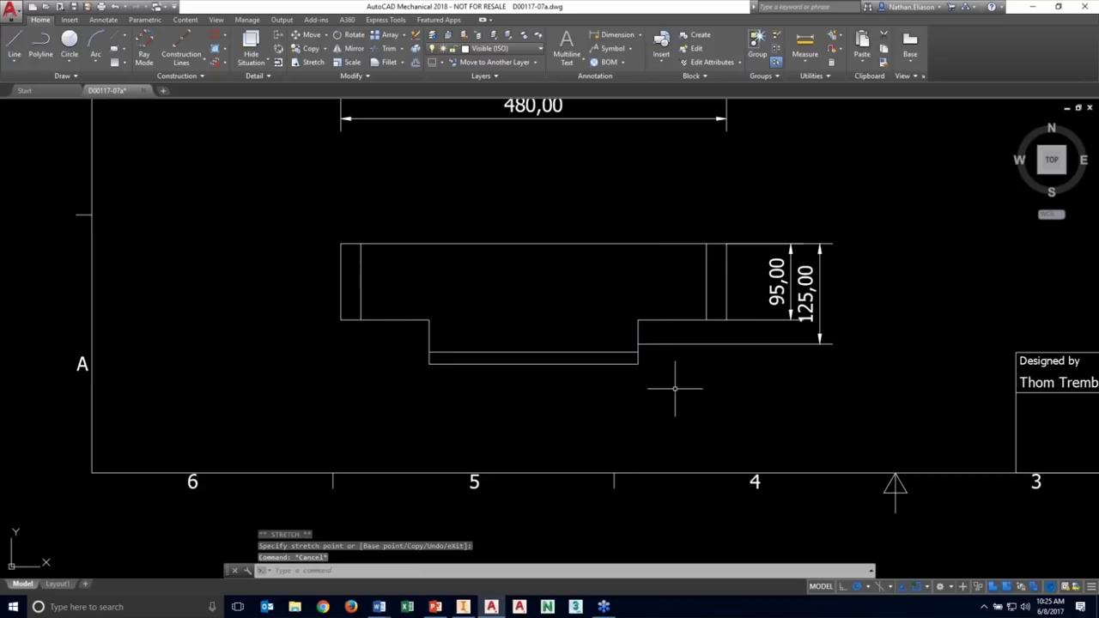
left_click(738, 343)
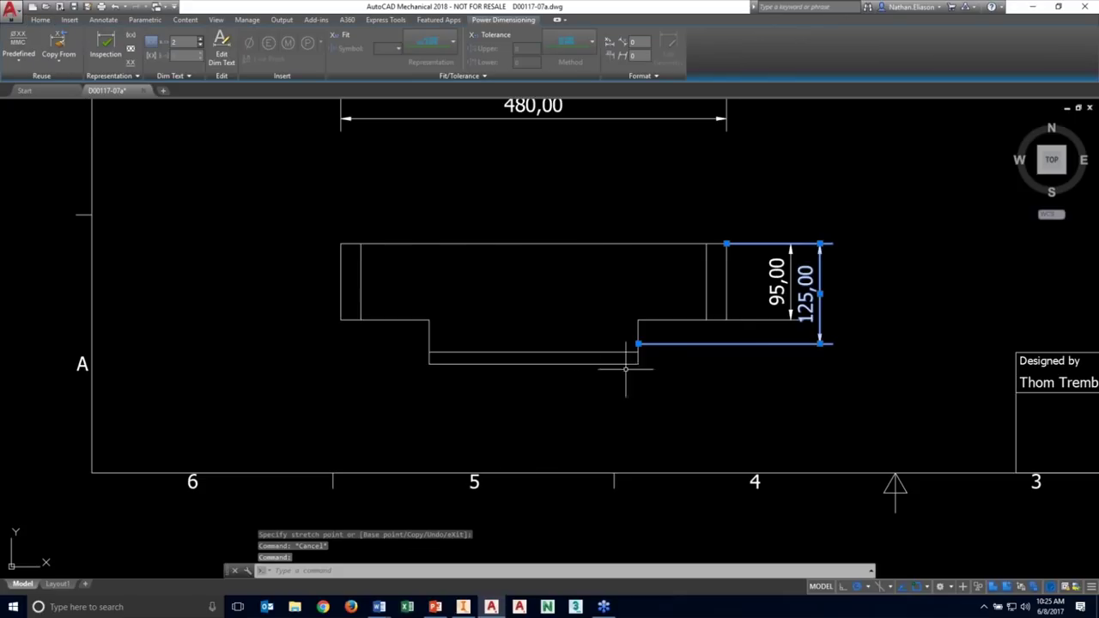
left_click(637, 344)
left_click(638, 363)
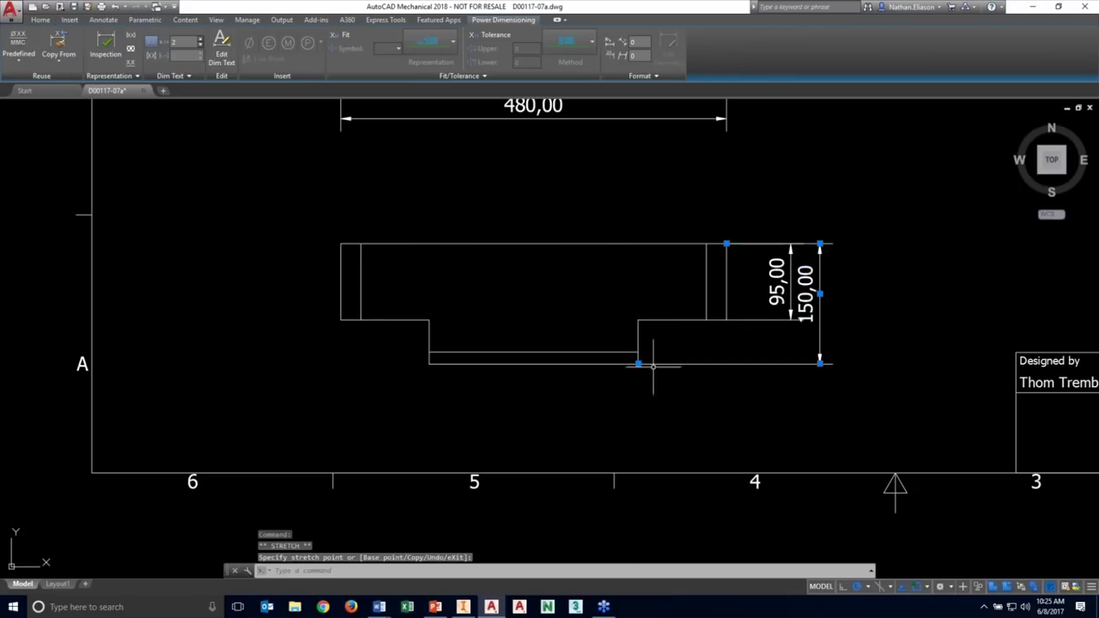
middle_click(713, 399)
middle_click(713, 400)
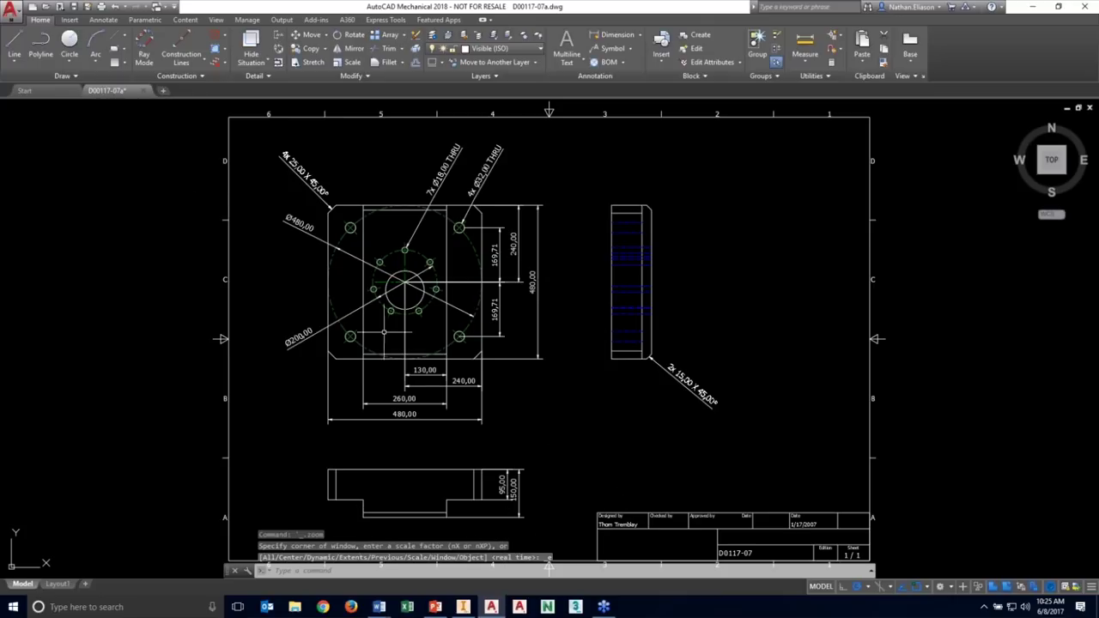
Switch back to Inventor and display the 3D Plate.ipt part model.
left_click(74, 8)
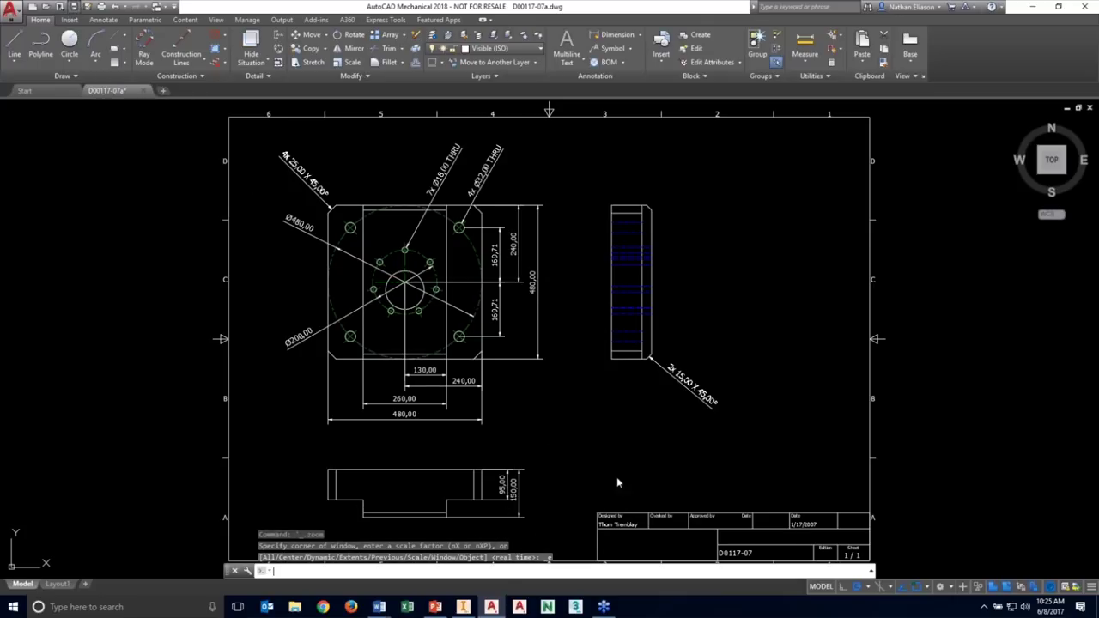
left_click(463, 607)
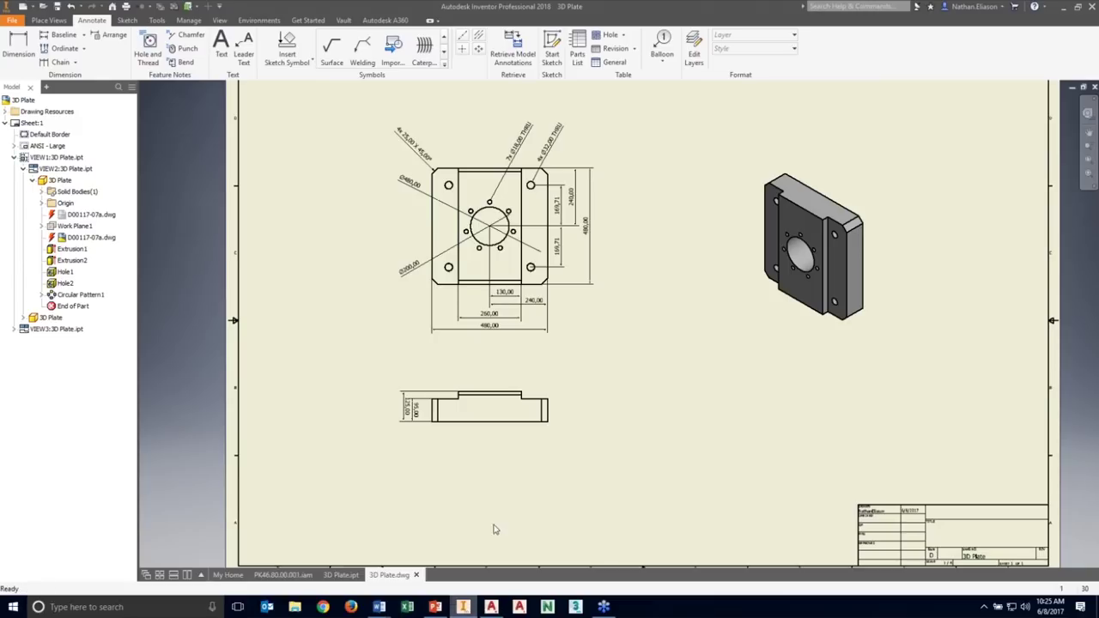
left_click(341, 574)
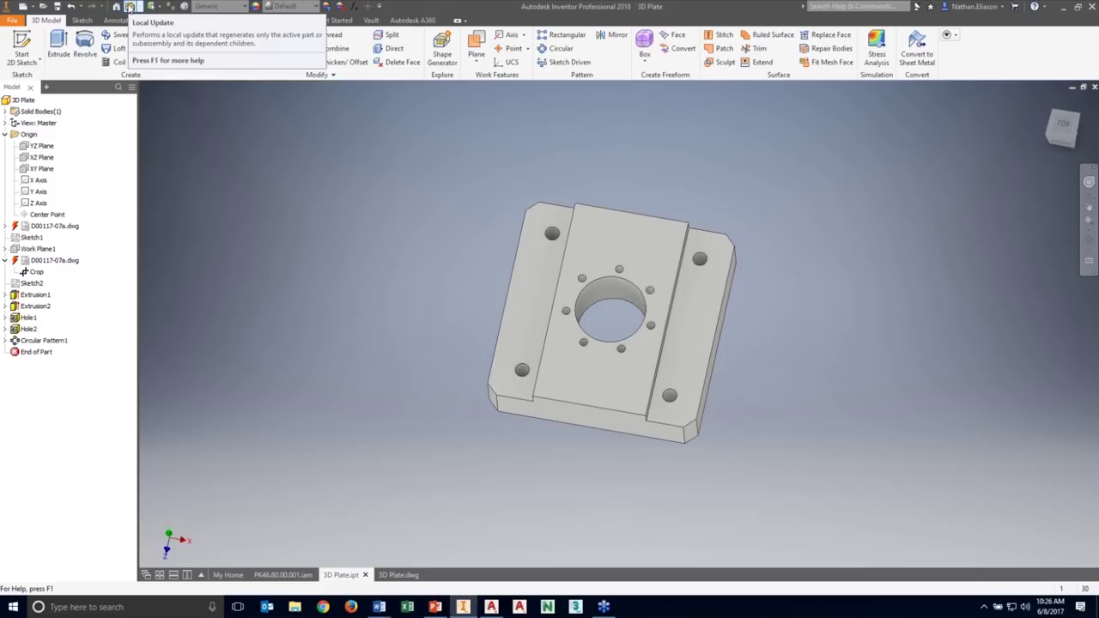
Run Local Update on 3D Plate.ipt, then return to the 3D Plate.dwg sheet.
left_click(129, 6)
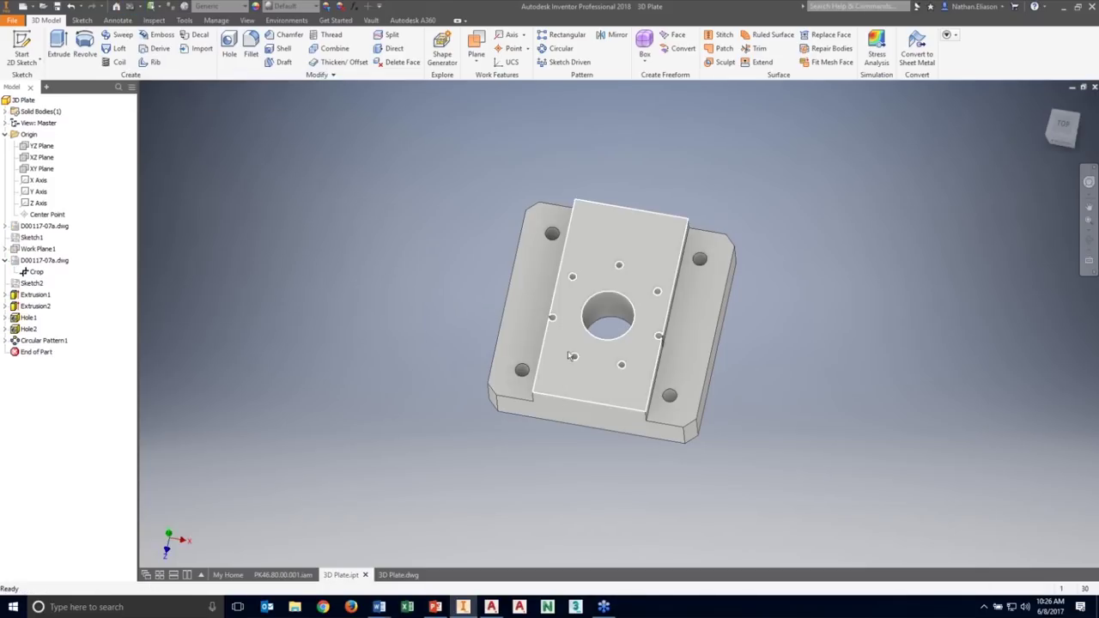
middle_click_drag(708, 382, 645, 284, "shift")
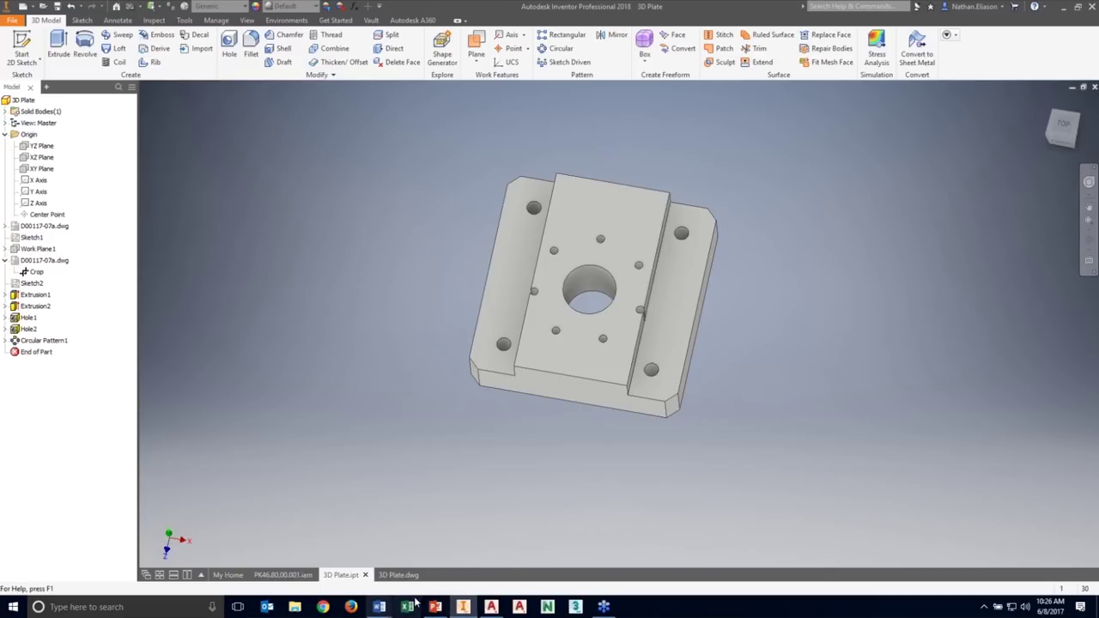
left_click(397, 574)
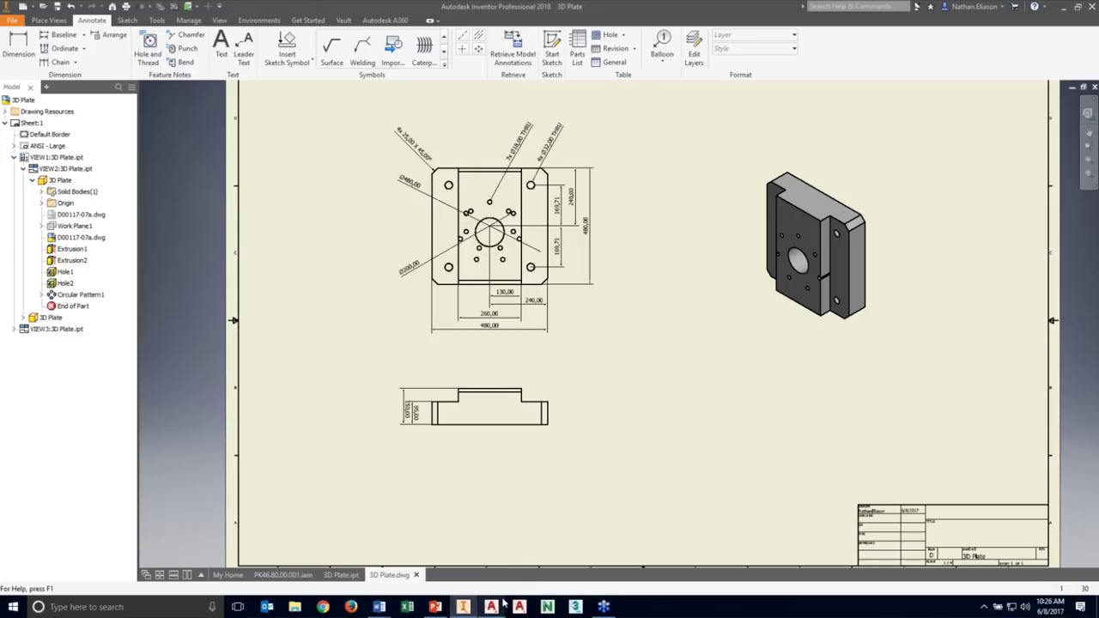
Move the bore circle's centre onto the hole pattern centre, save, and return to Inventor.
mouse_move(496, 608)
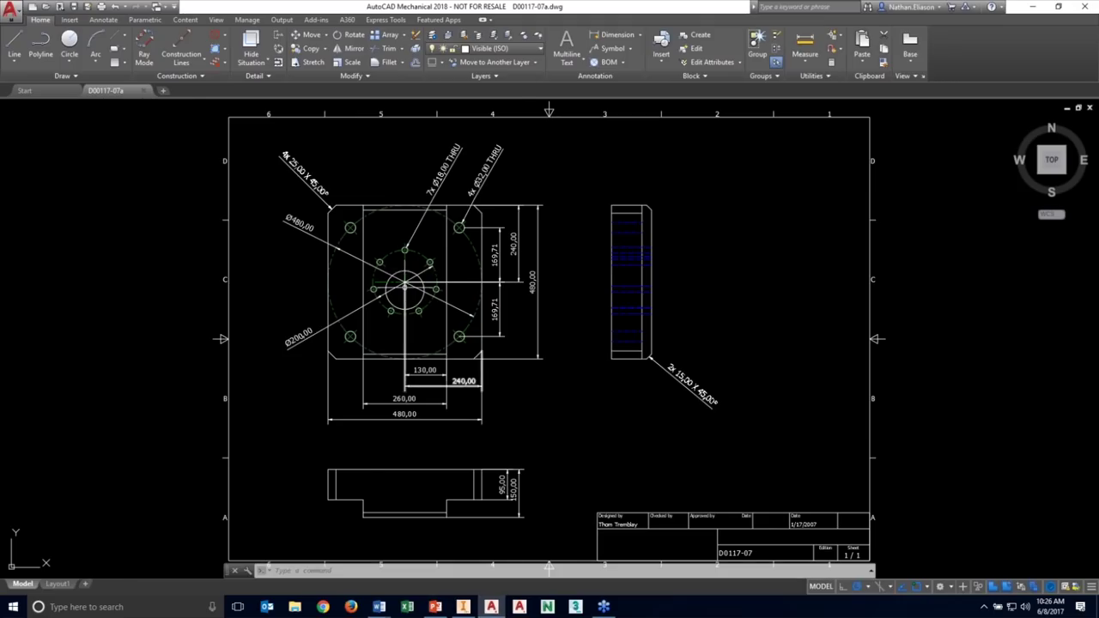
scroll(407, 294, "up", 4)
left_click(393, 245)
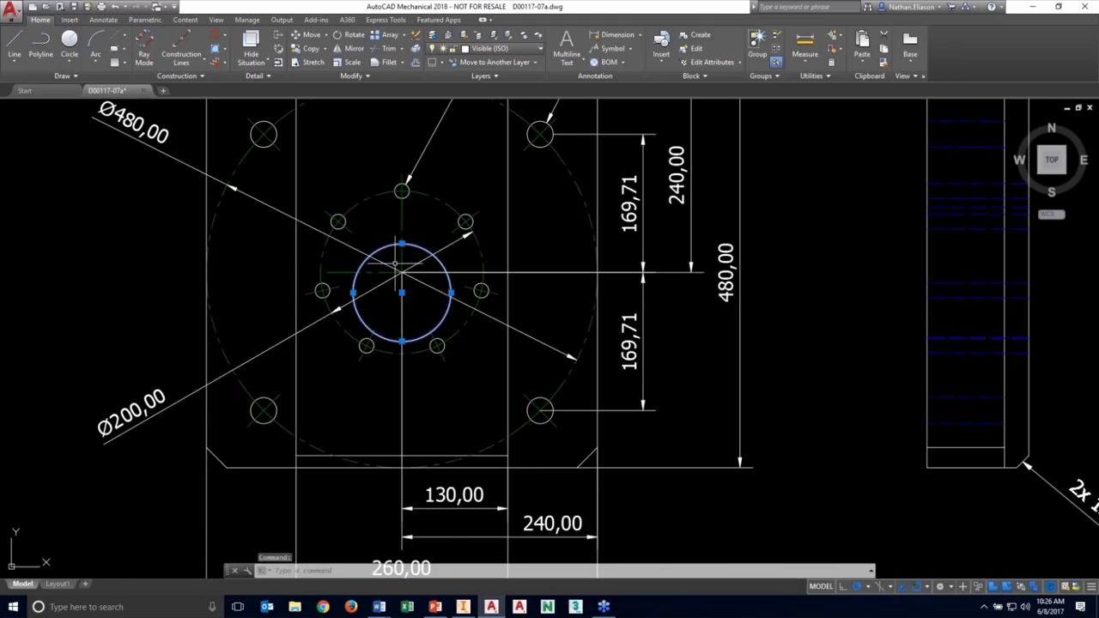
left_click(402, 292)
left_click(402, 271)
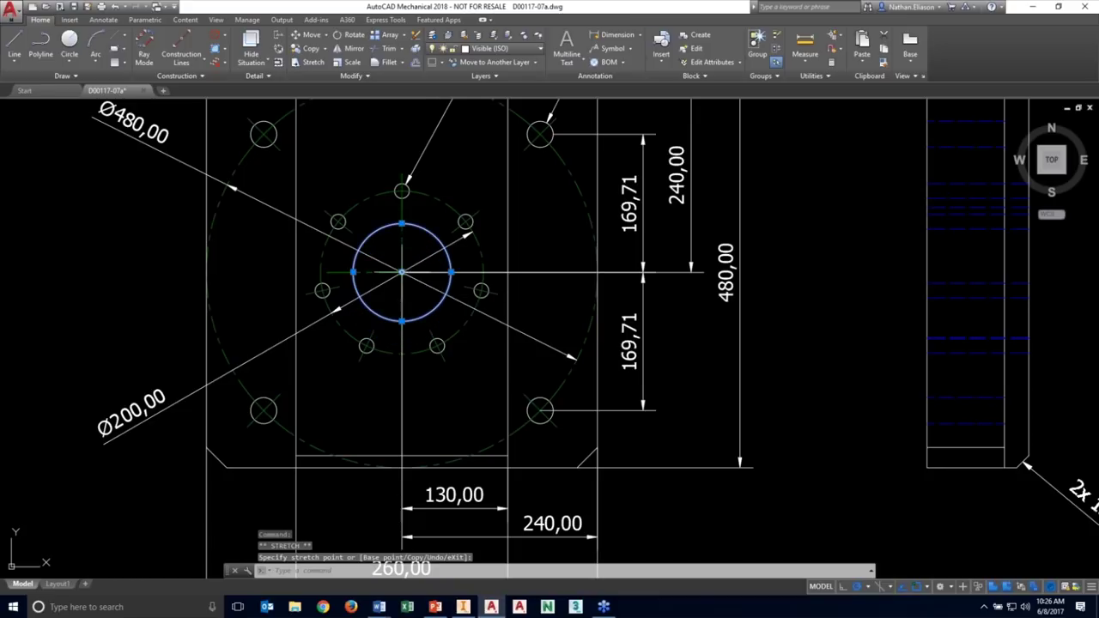
left_click(74, 8)
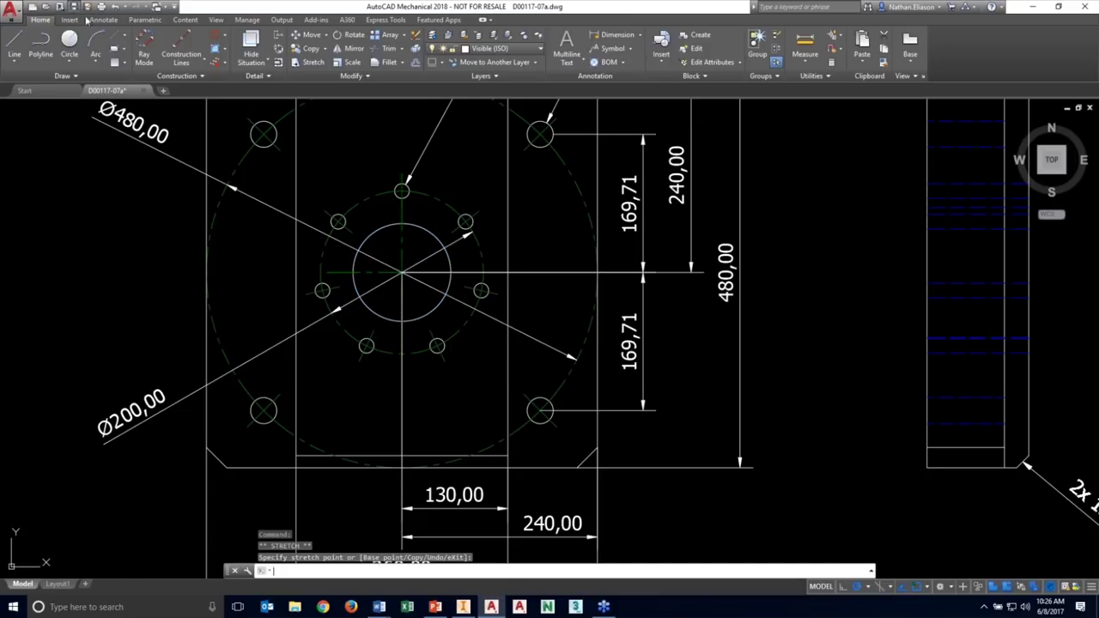
left_click(466, 607)
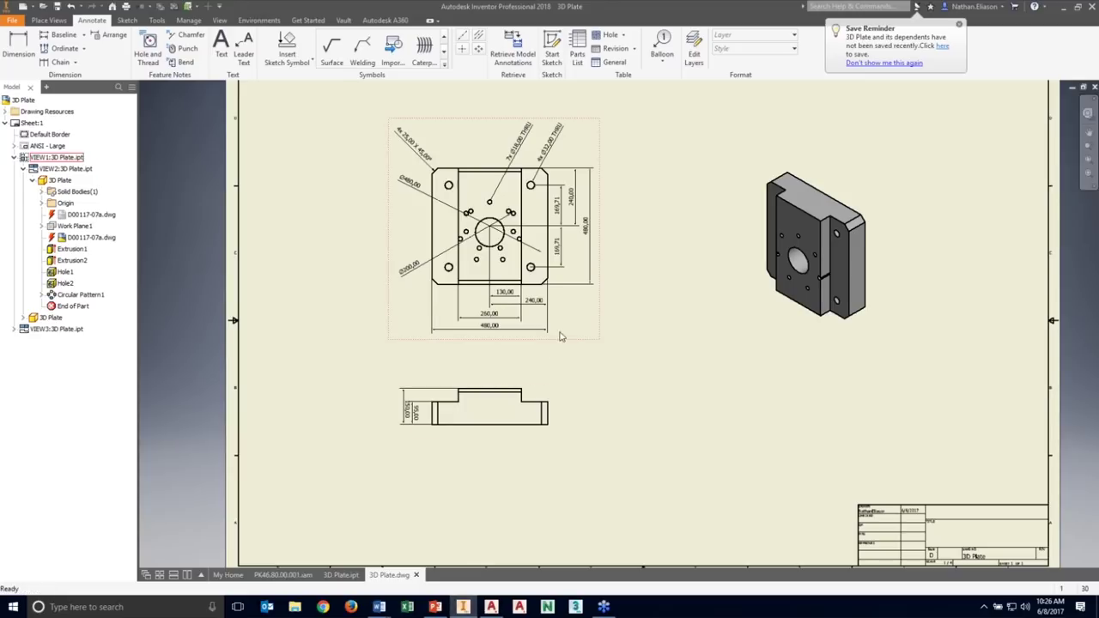
Local-update 3D Plate.ipt around the centred bore, then bring up PK46.80.00.001.iam.
left_click(341, 575)
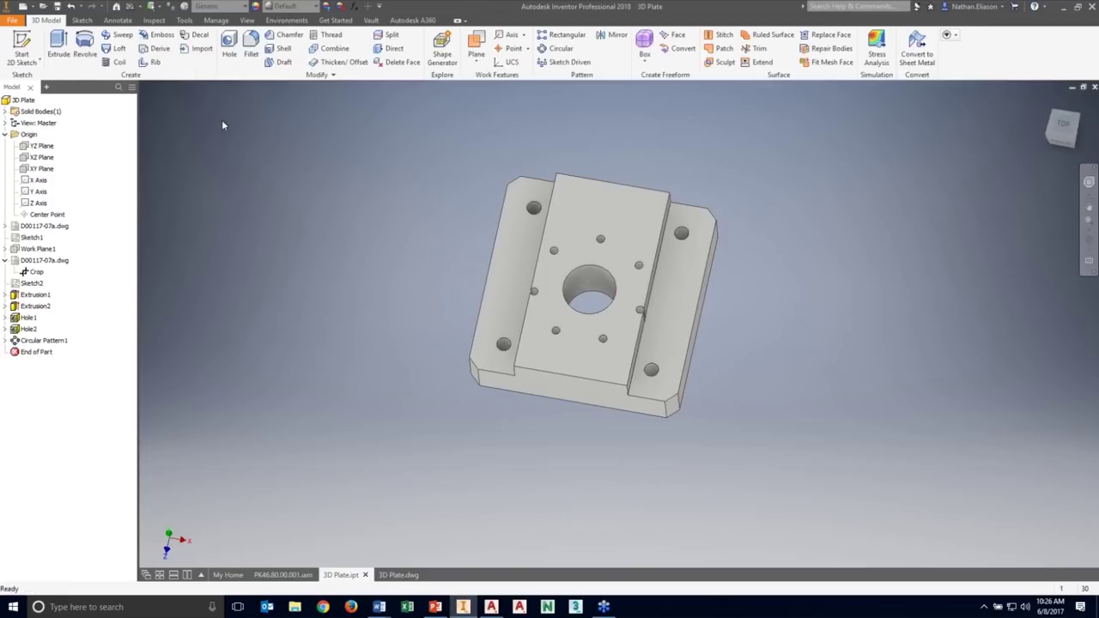
left_click(129, 7)
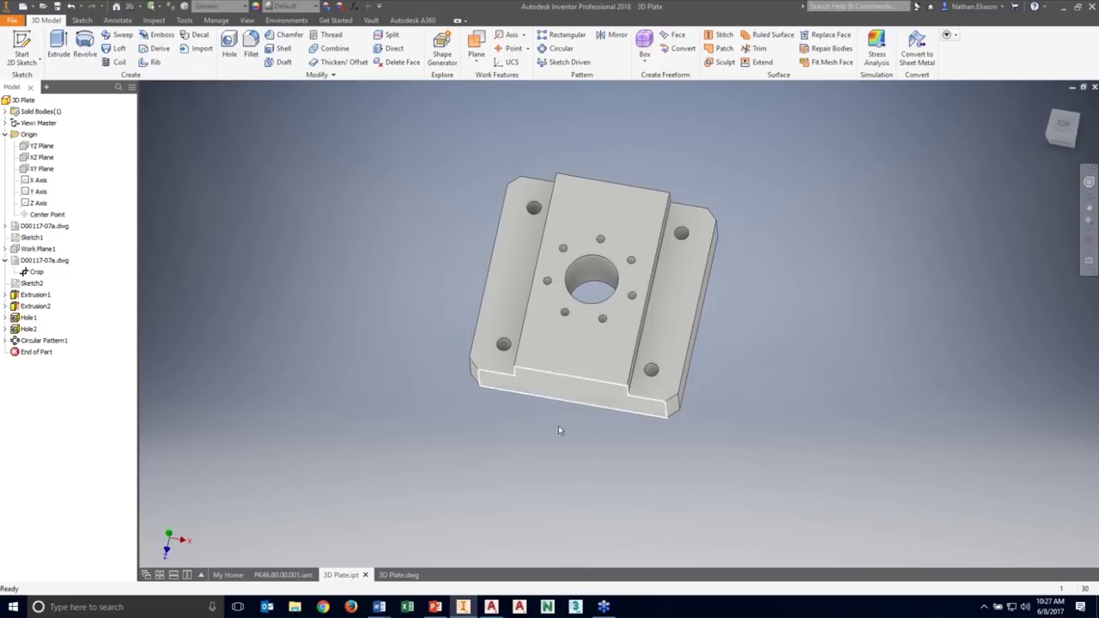
left_click(297, 575)
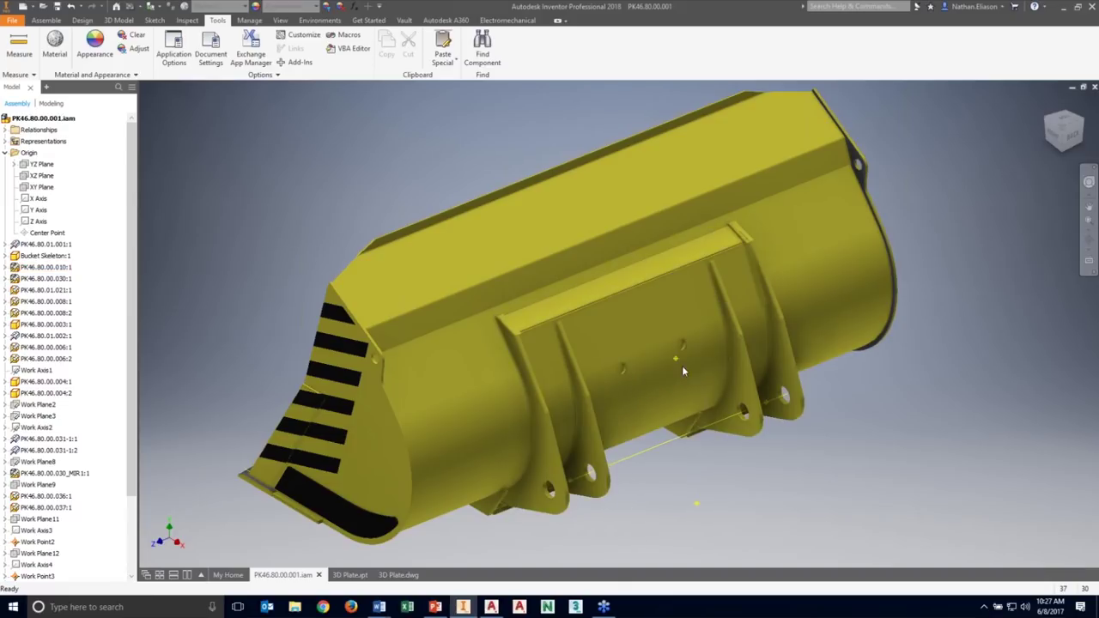
Call up the context menu of Bucket Skeleton:1 in the assembly browser.
scroll(721, 480, "up", 4)
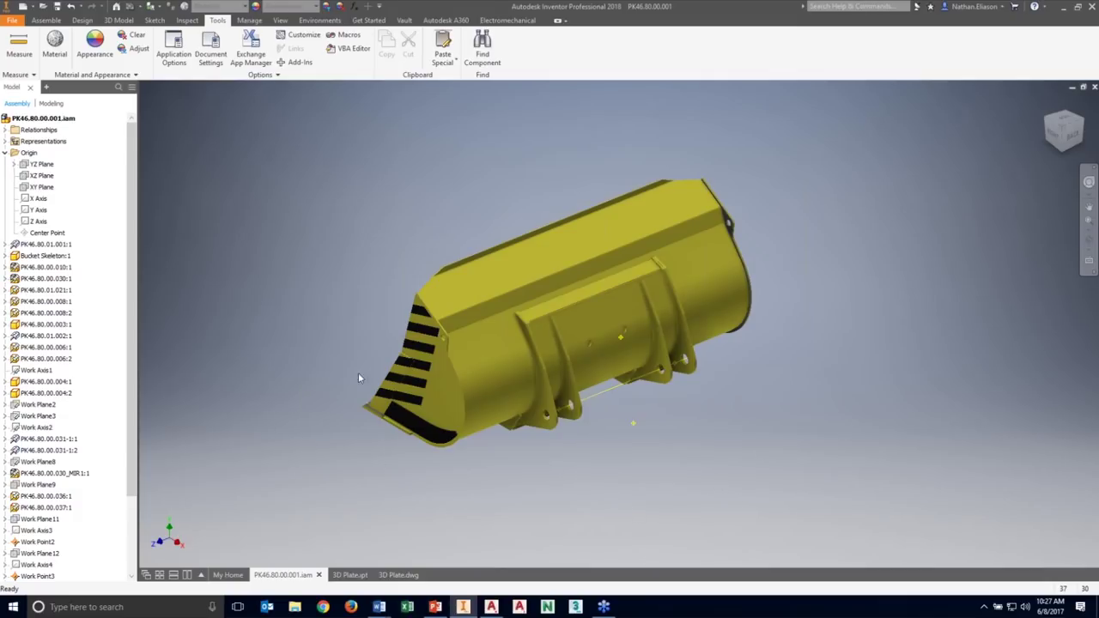
right_click(45, 258)
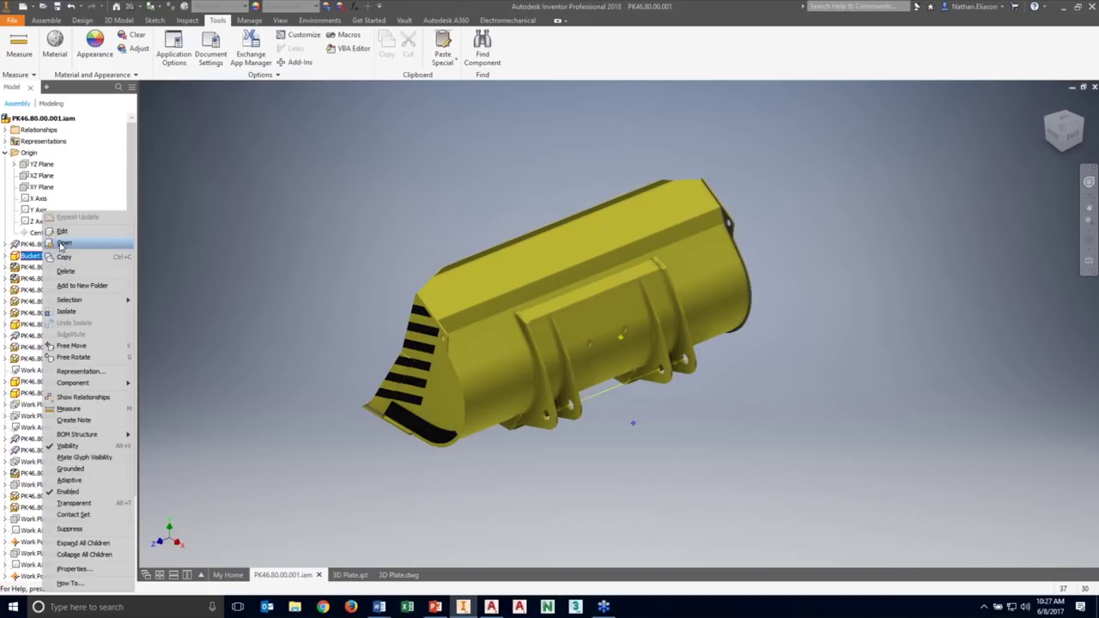
key("Escape")
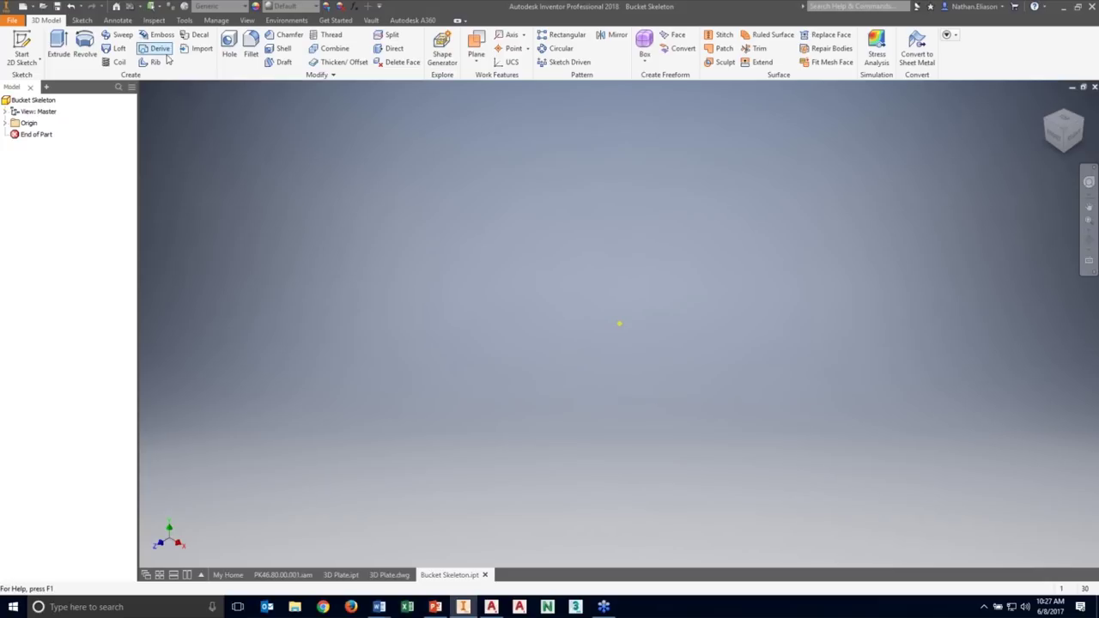
Import Bucket Underlay.dwg into the skeleton on the XY plane at the part origin.
left_click(199, 49)
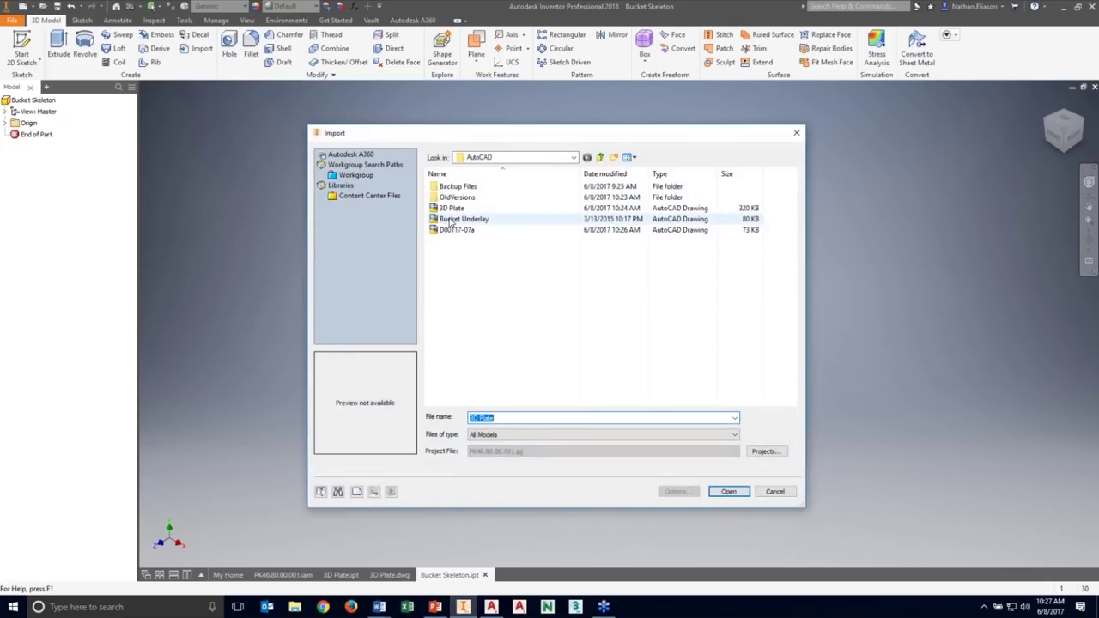
left_click(455, 220)
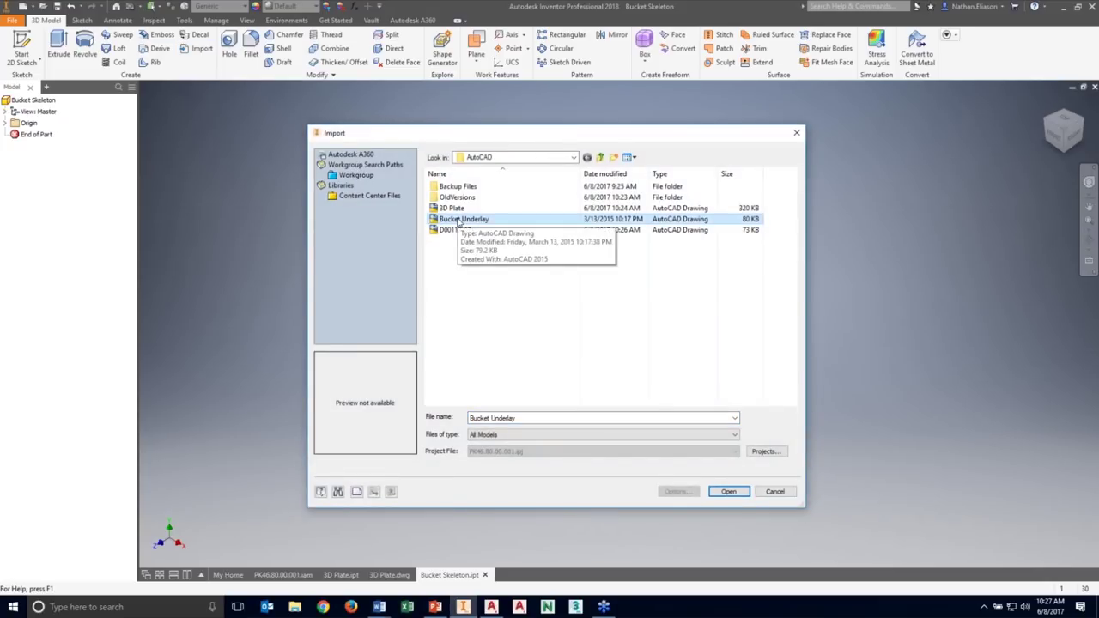
double_click(458, 221)
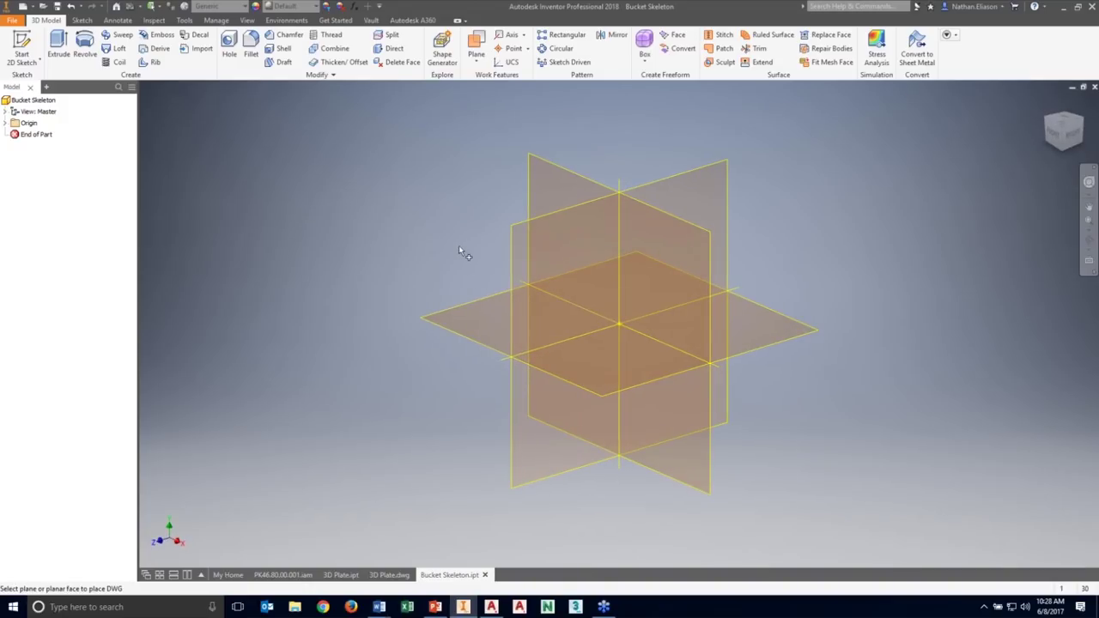
left_click(550, 168)
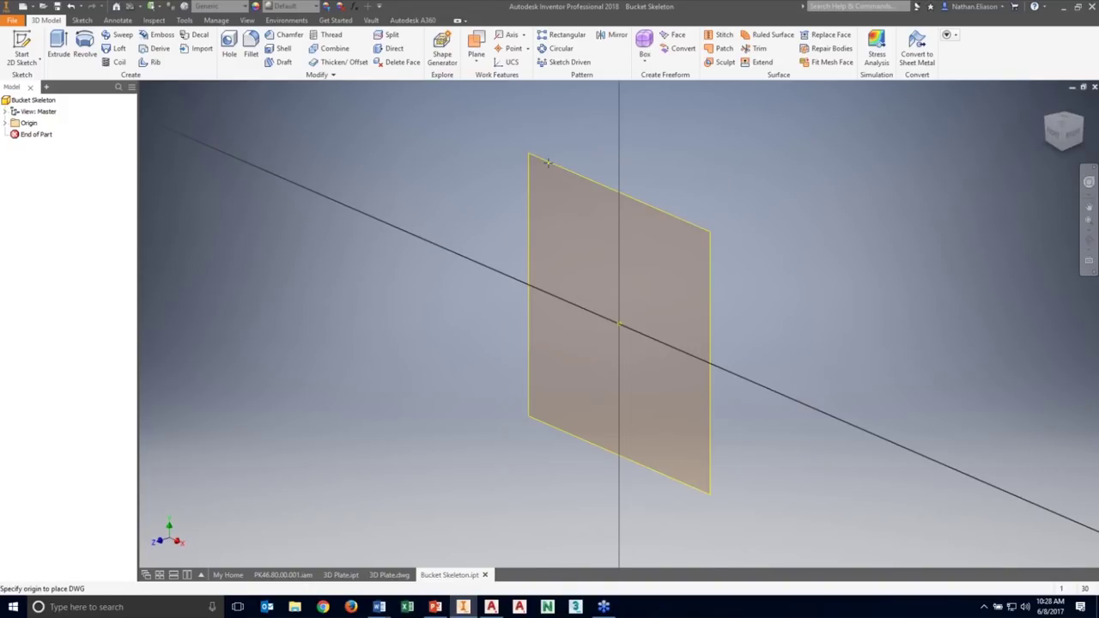
left_click(618, 324)
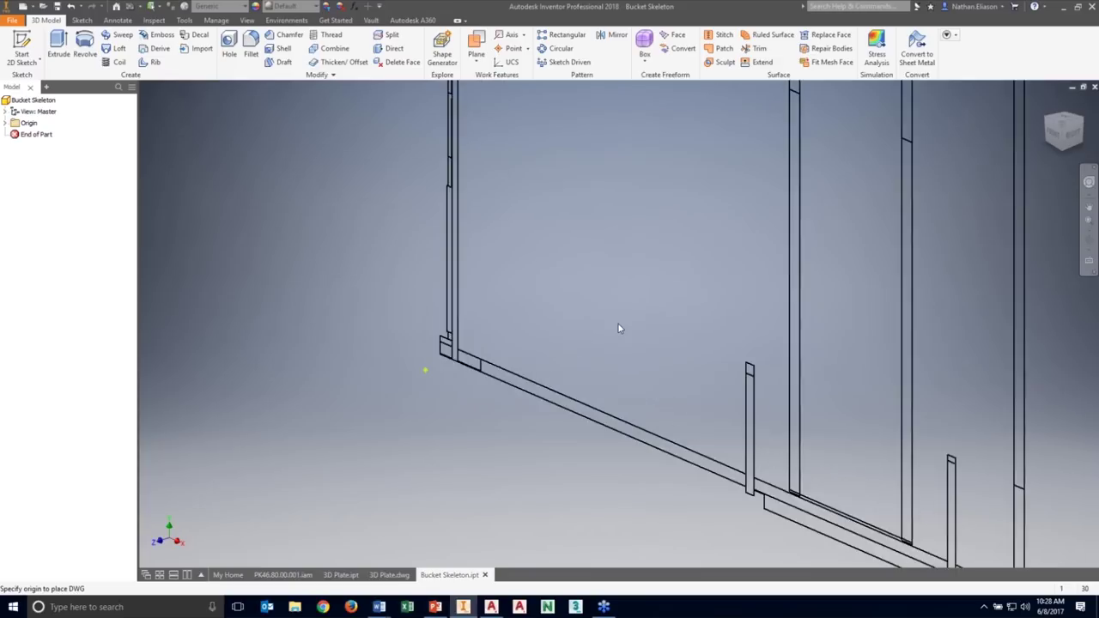
key("Return")
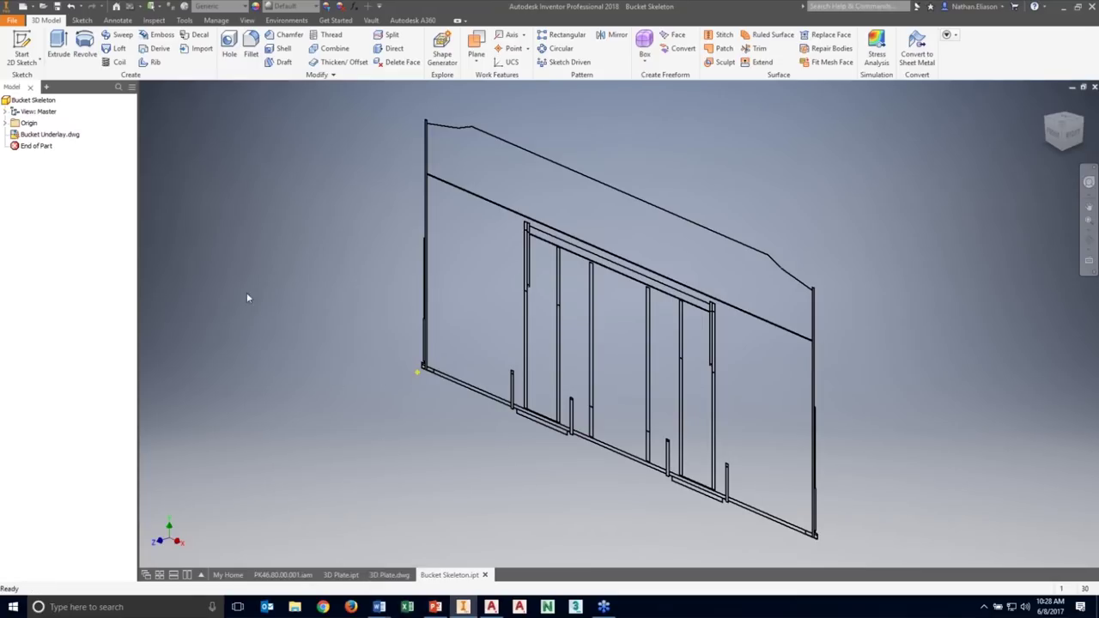
Translate the underlay to its bottom-corner origin, then return to the bucket assembly.
right_click(58, 134)
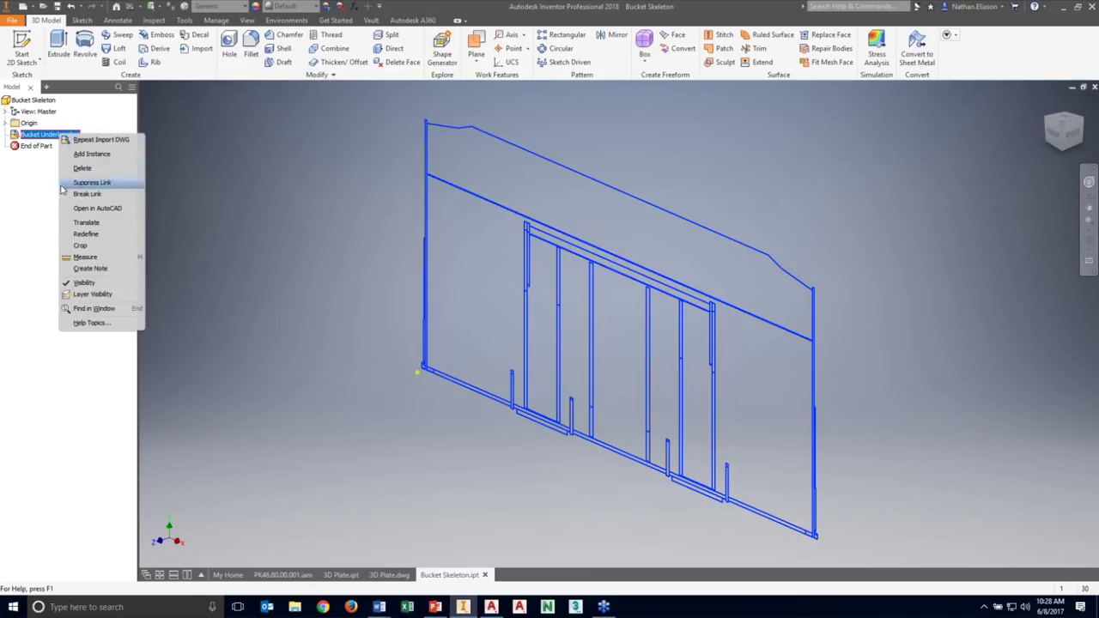
left_click(86, 222)
left_click(496, 401)
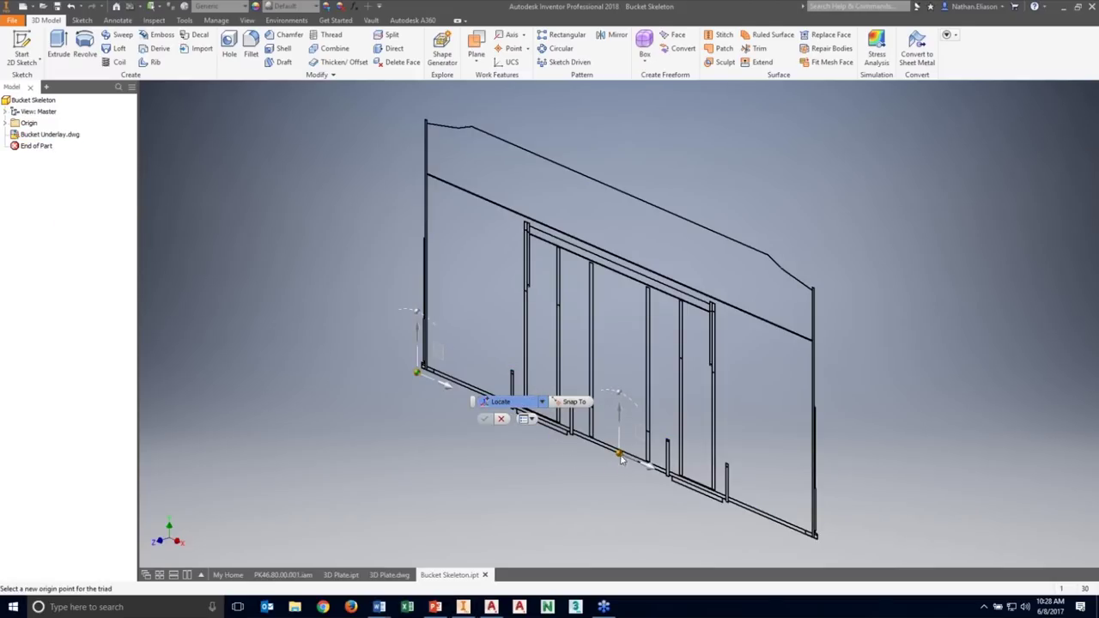
left_click(619, 454)
middle_click_drag(407, 409, 468, 432)
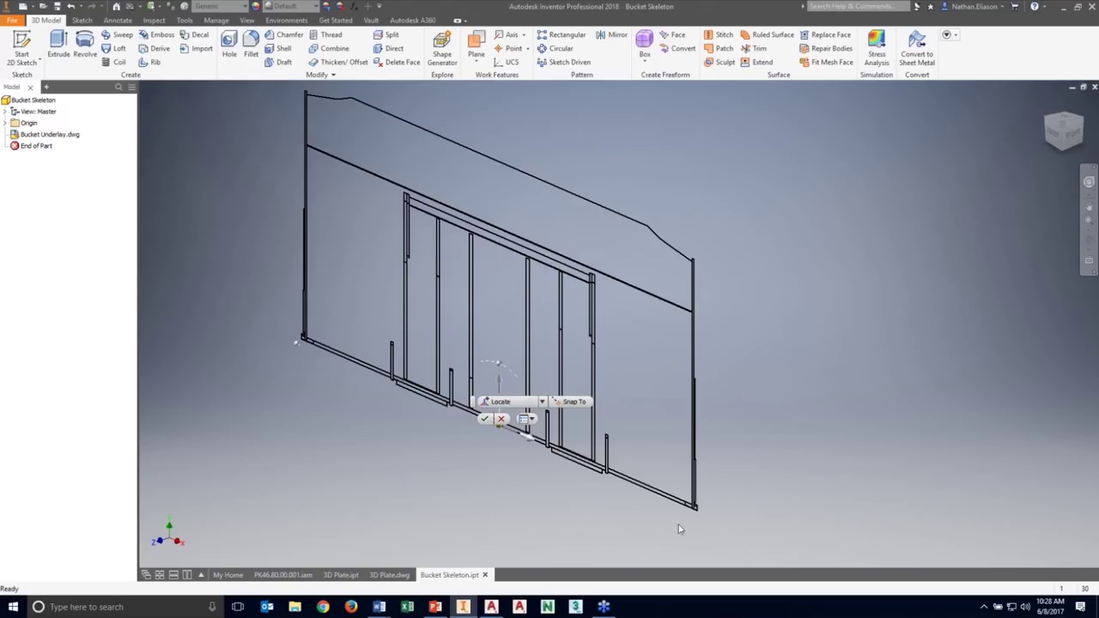
left_click(484, 418)
left_click(279, 575)
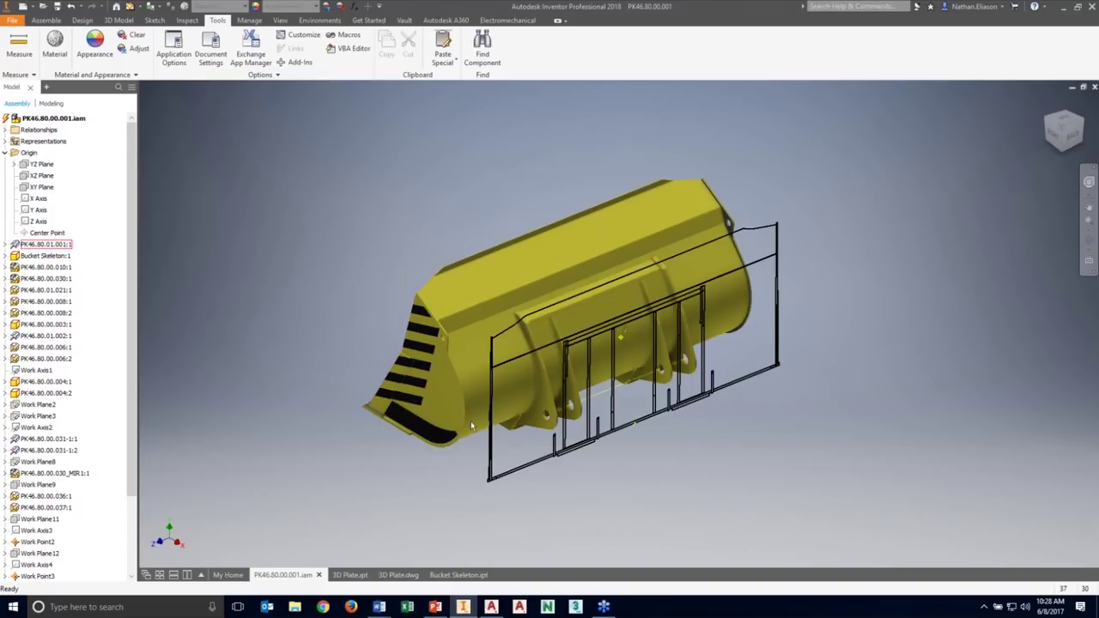
Check Bucket Skeleton:1 from the BACK view, orbit back to isometric, then start Place Component.
left_click(65, 258)
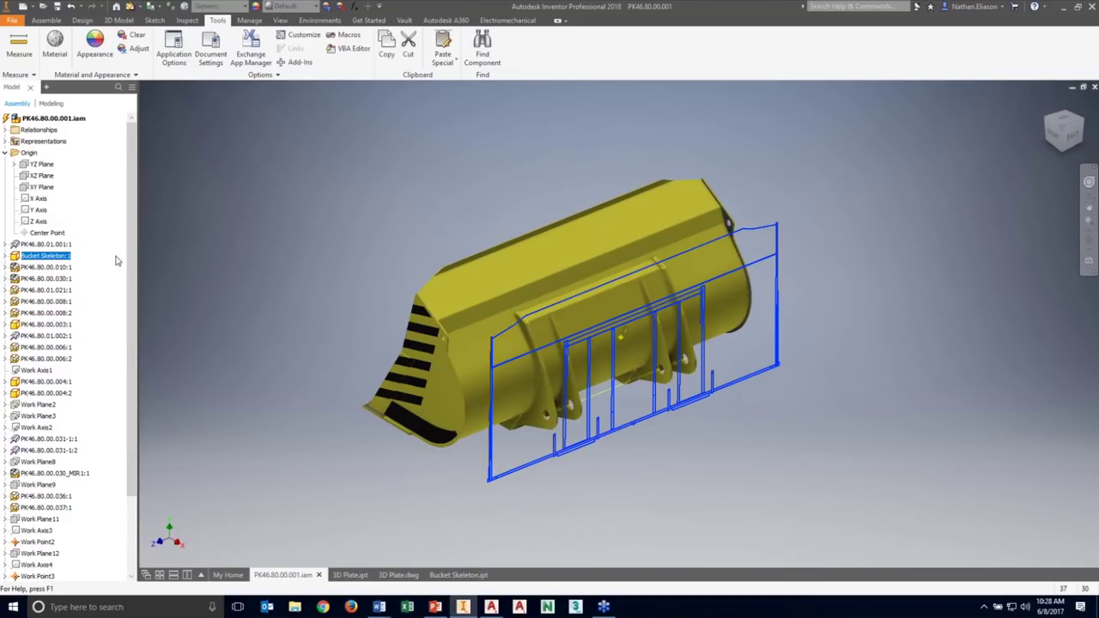
left_click(1071, 137)
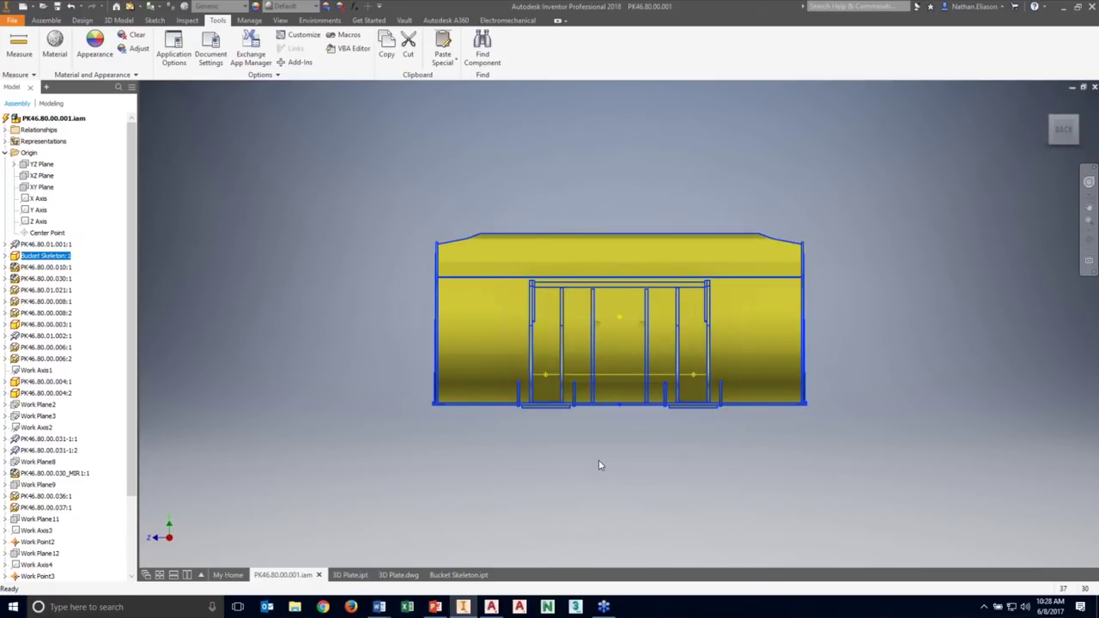
key("F4")
left_click_drag(593, 433, 331, 254)
key("Escape")
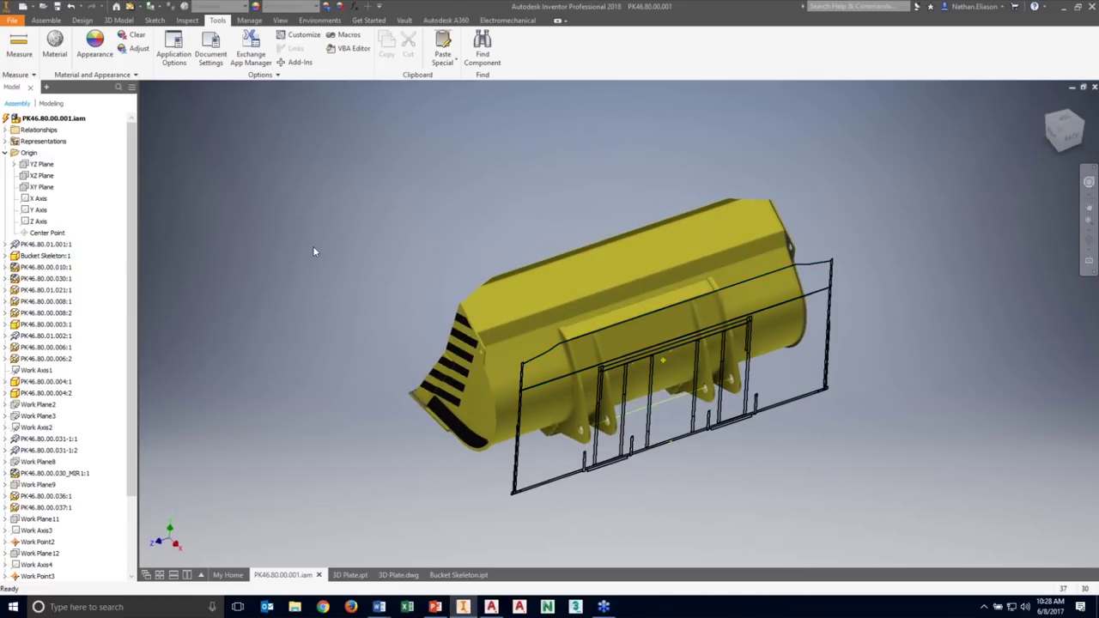
left_click(45, 21)
left_click(14, 42)
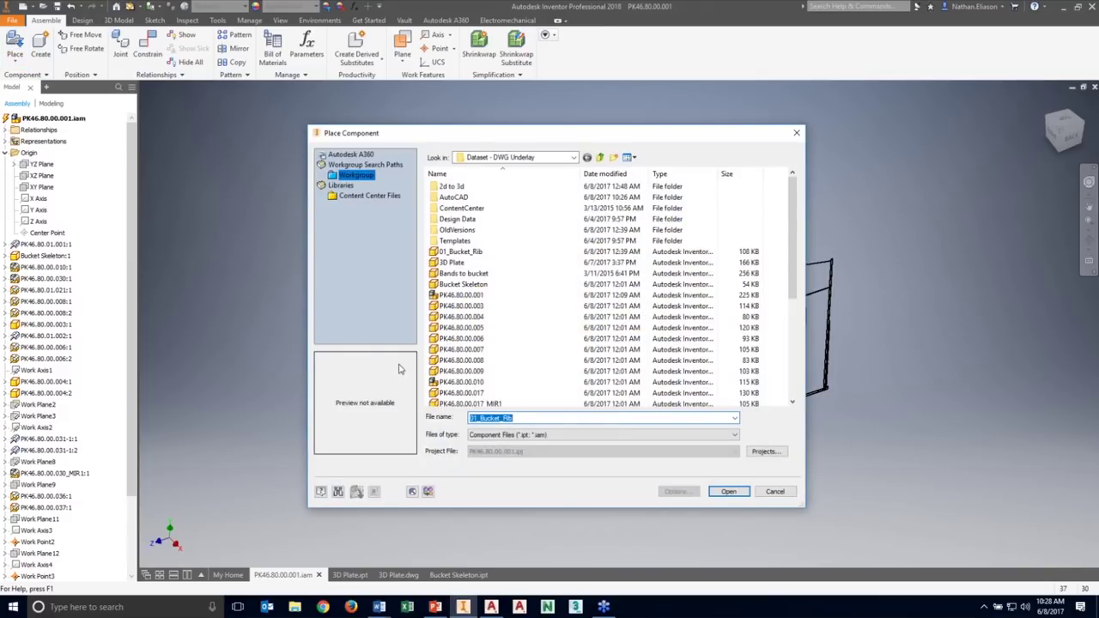
Place two 01_Bucket_Rib instances above the bucket.
double_click(463, 253)
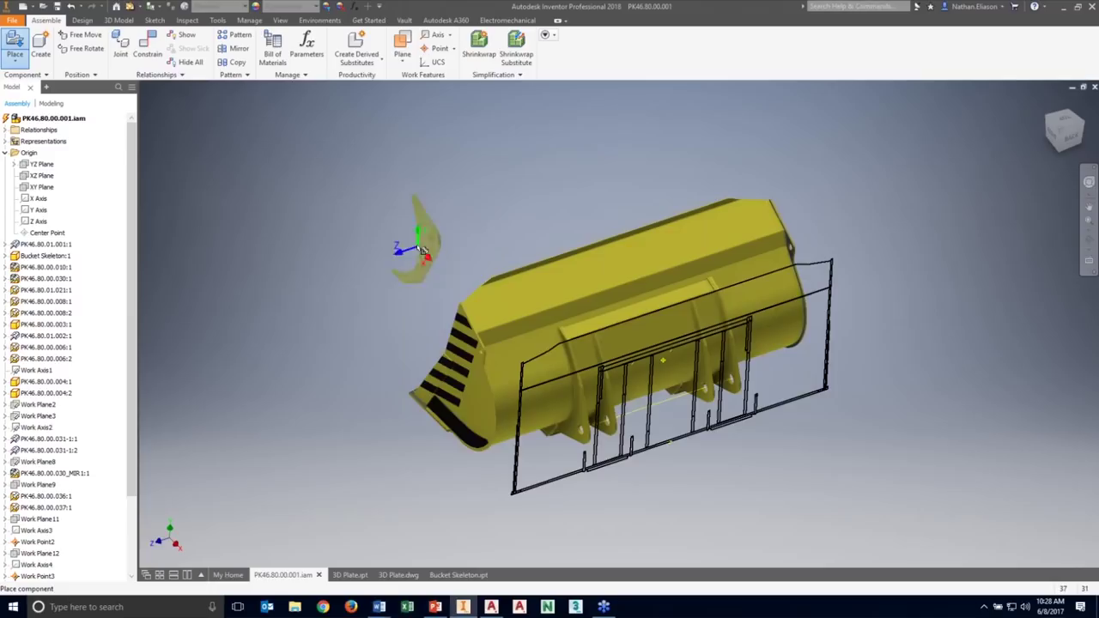
left_click(529, 216)
left_click(594, 215)
right_click(429, 217)
left_click(459, 221)
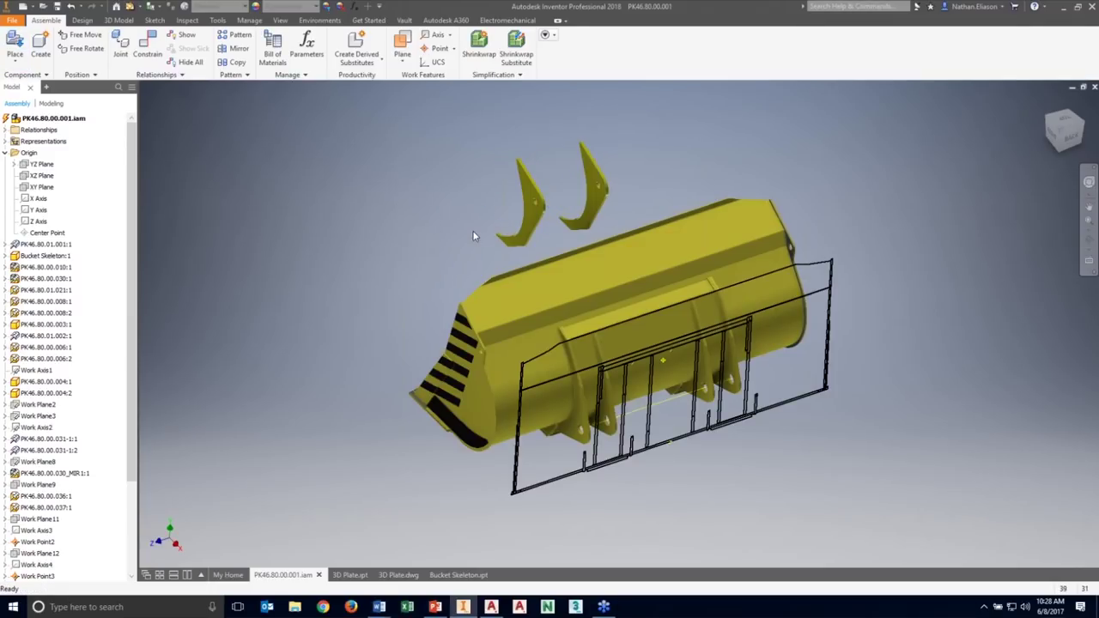
scroll(474, 235, "up", 3)
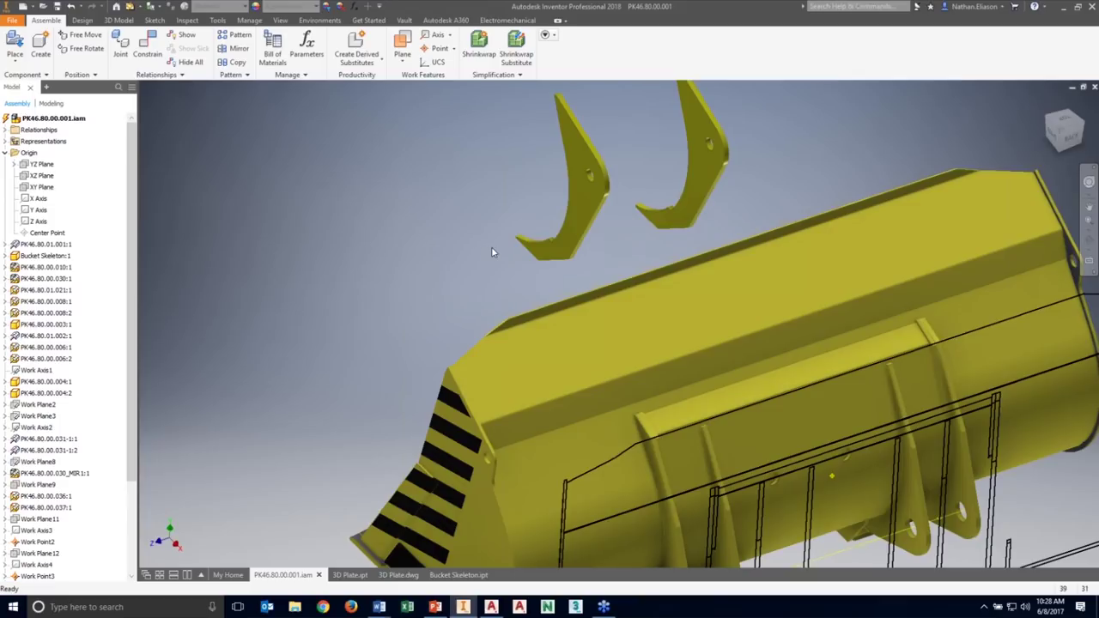
middle_click_drag(491, 247, 375, 209, "shift")
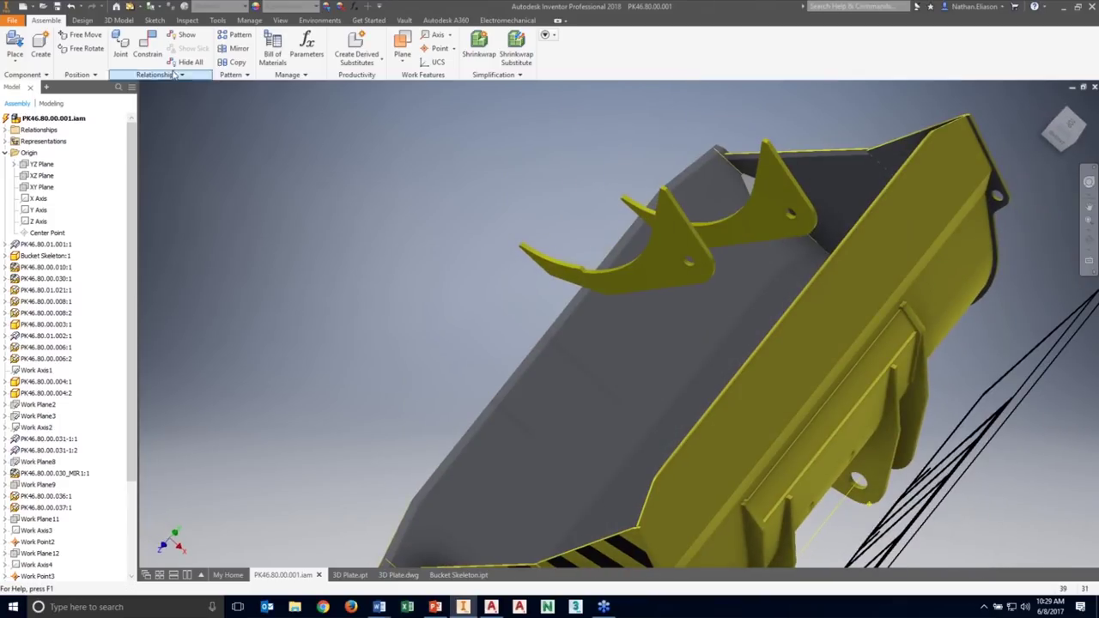
Constrain the first rib's curved edge to the bucket geometry and apply.
left_click(146, 47)
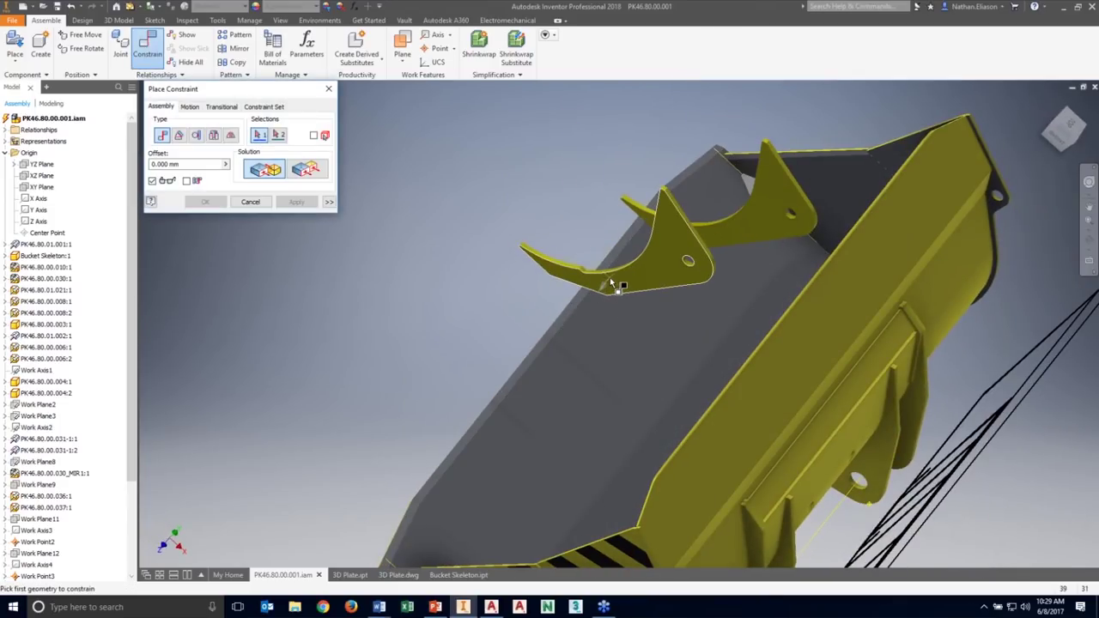
scroll(609, 282, "up", 2)
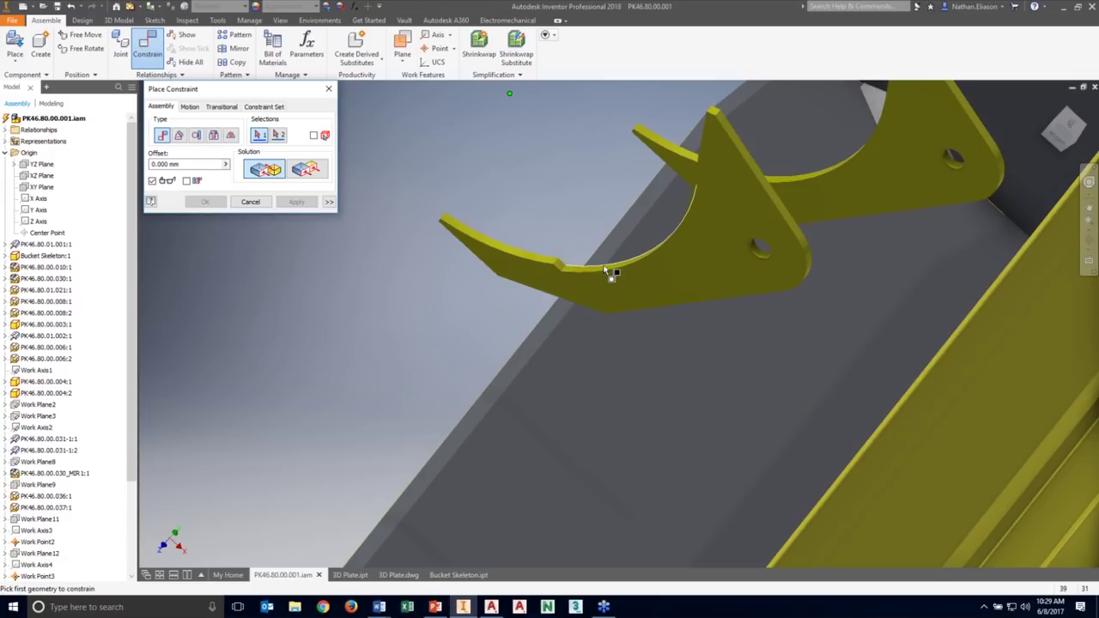
left_click(608, 275)
scroll(606, 319, "down", 5)
middle_click_drag(606, 318, 639, 371, "shift")
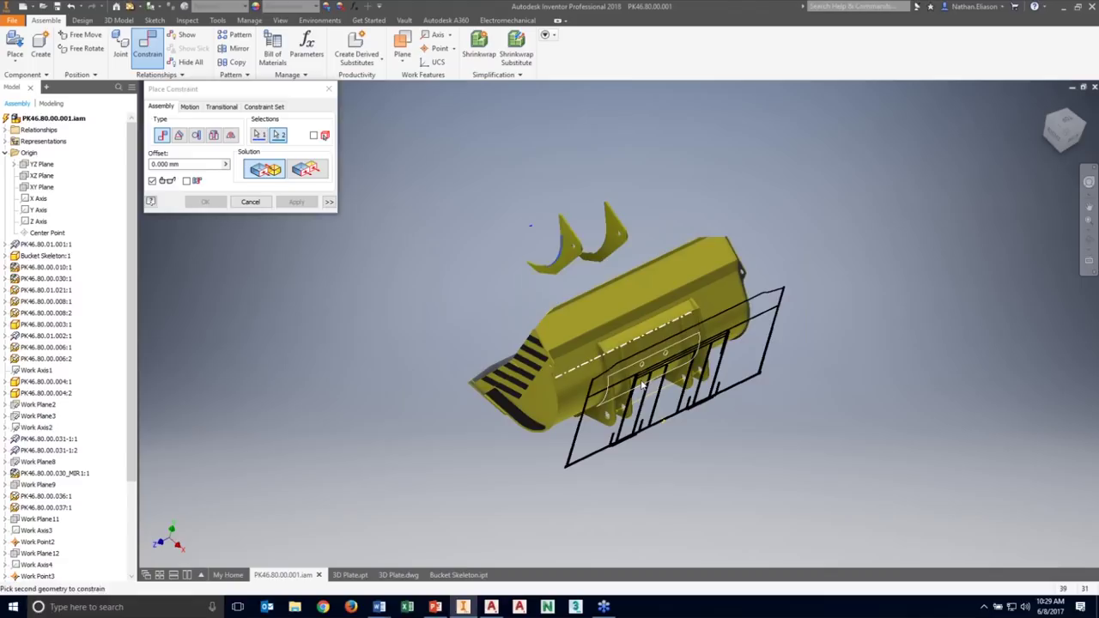
left_click(646, 388)
left_click(296, 201)
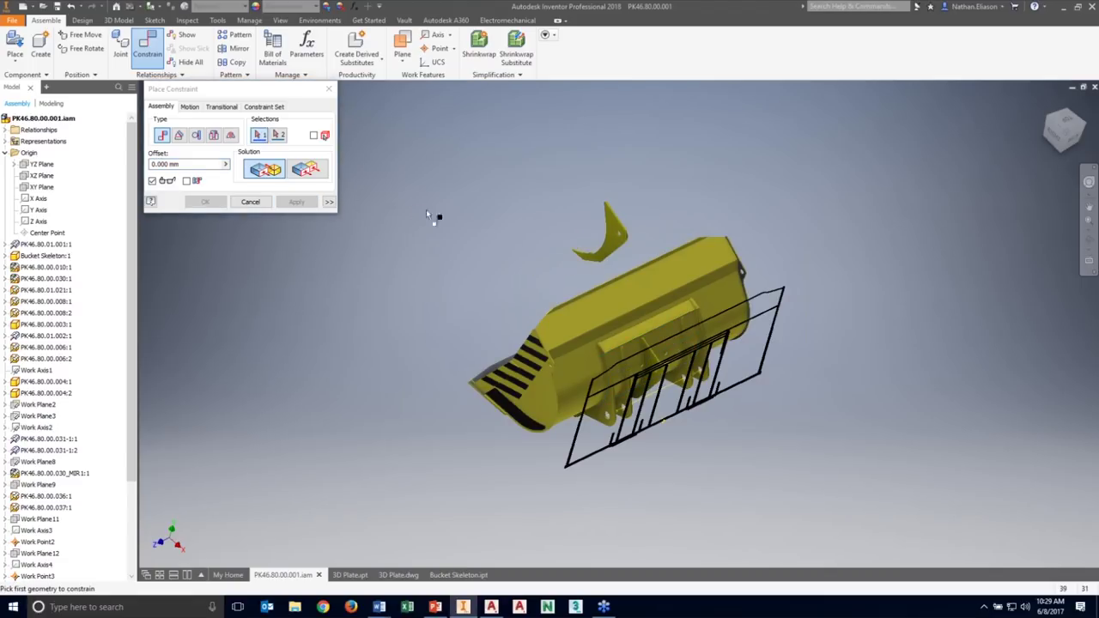
Constrain the second rib's edge to the bucket geometry, apply, and close.
middle_click_drag(483, 236, 605, 266, "shift")
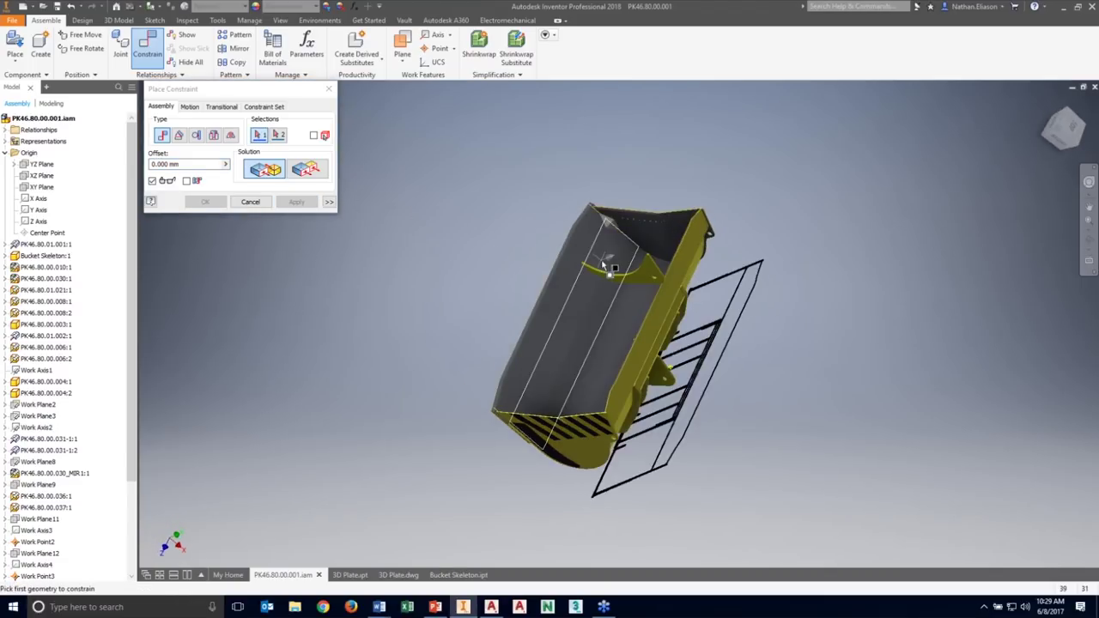
scroll(605, 266, "up", 4)
left_click(666, 318)
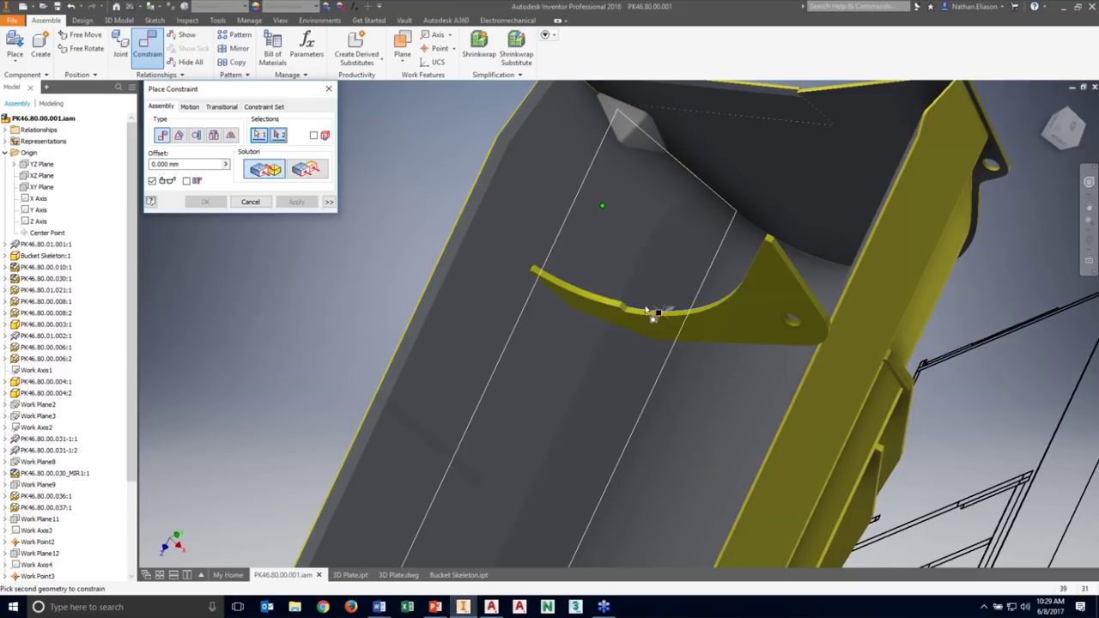
scroll(644, 314, "up", 3)
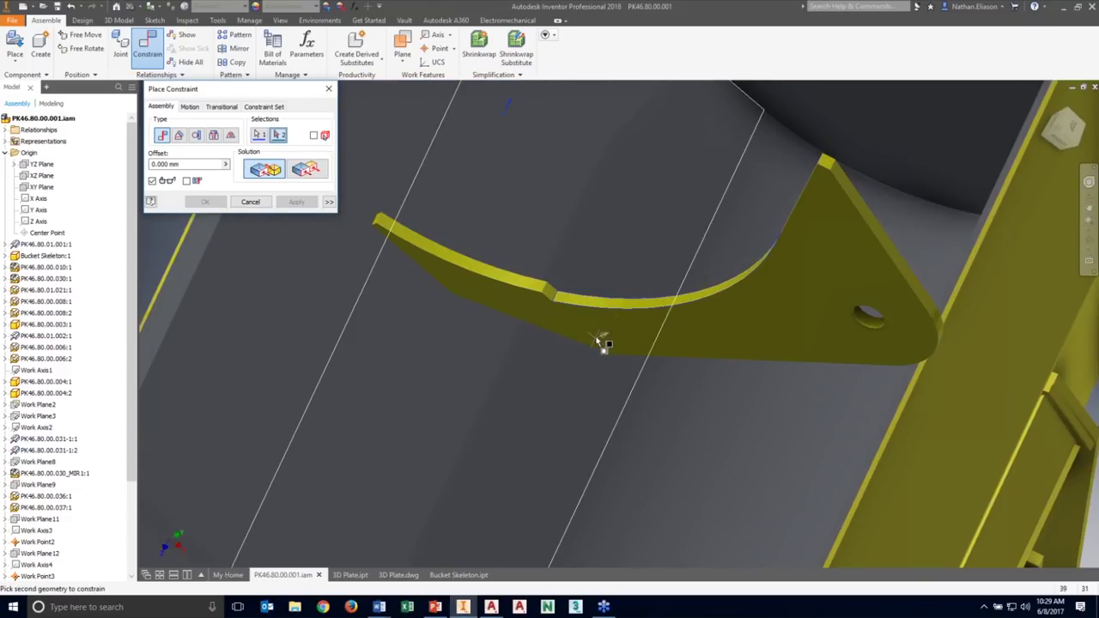
key("F6")
left_click(674, 448)
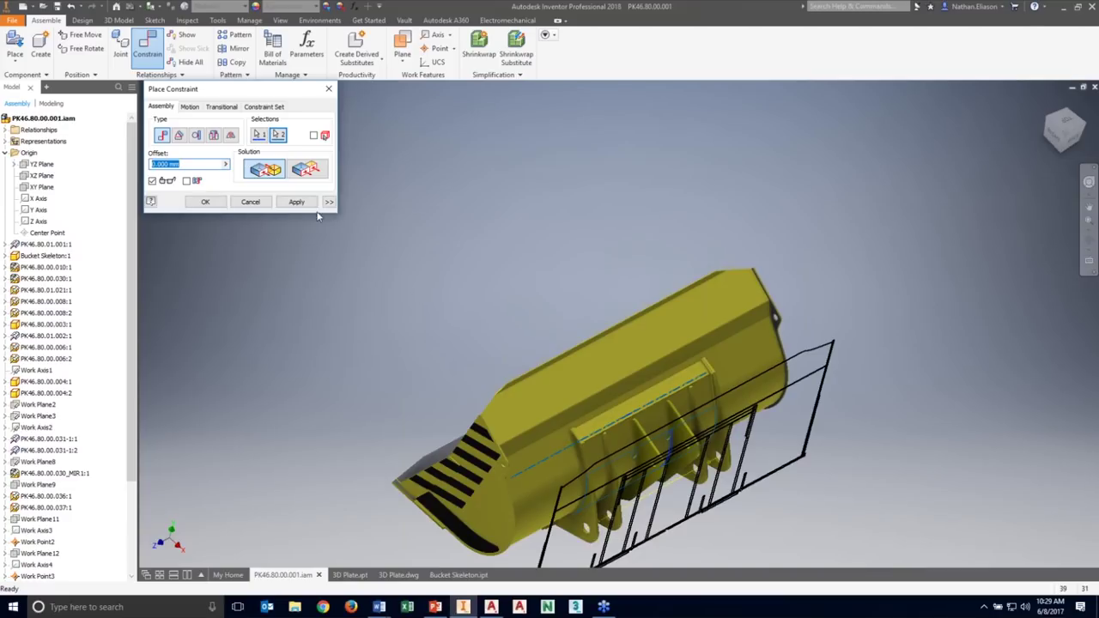
left_click(296, 201)
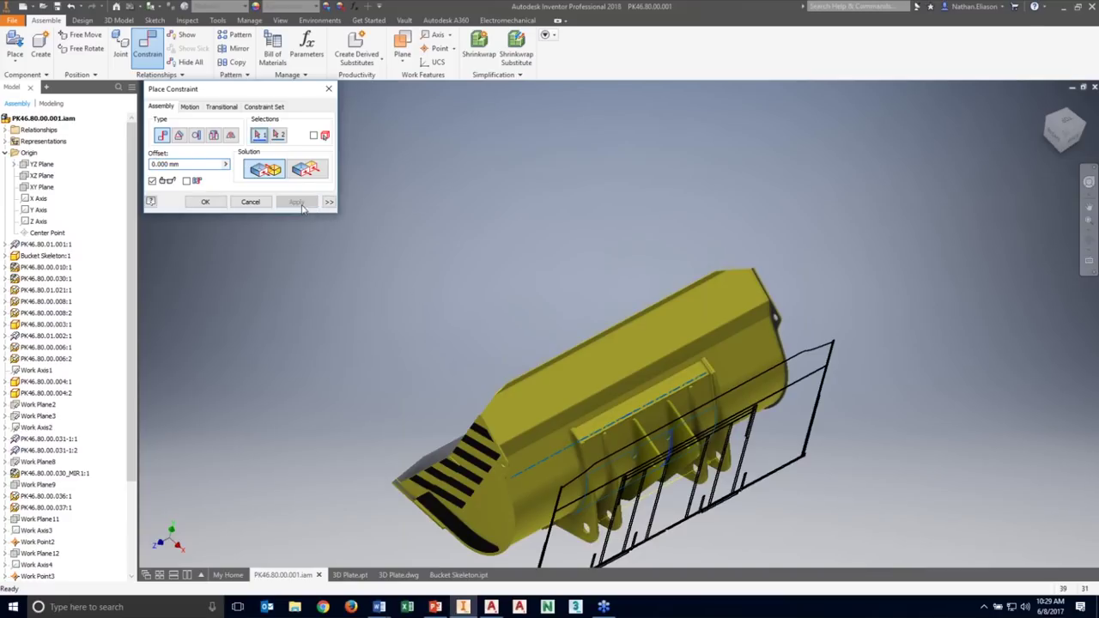
left_click(250, 201)
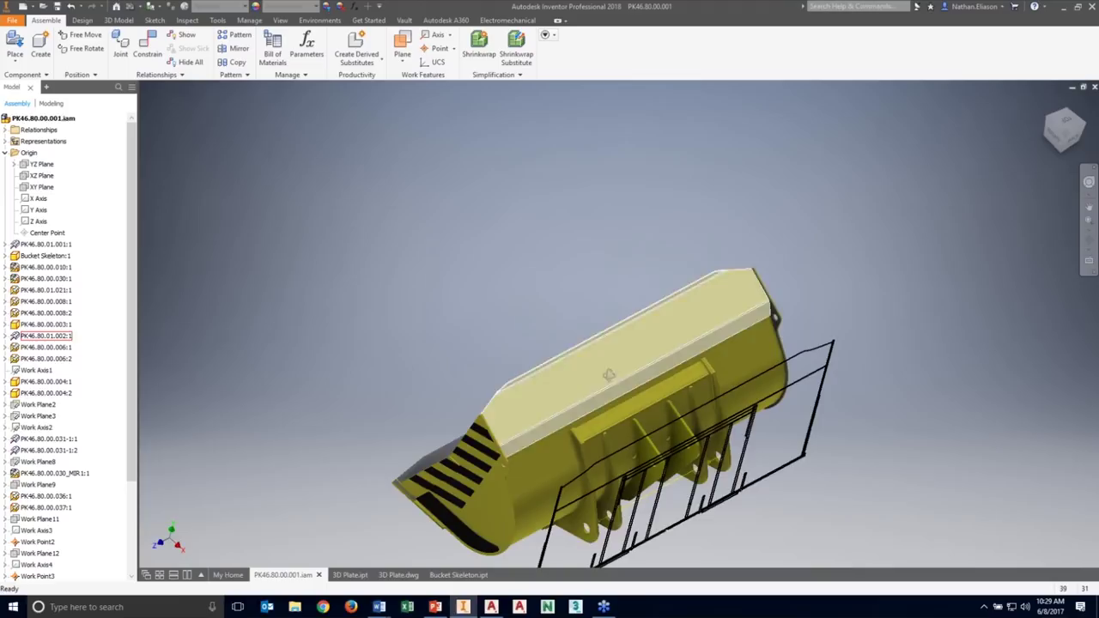
Pull the rib aside and apply a constraint to its curved face.
middle_click_drag(611, 376, 584, 352, "shift")
scroll(662, 534, "up", 3)
left_click_drag(607, 384, 680, 344)
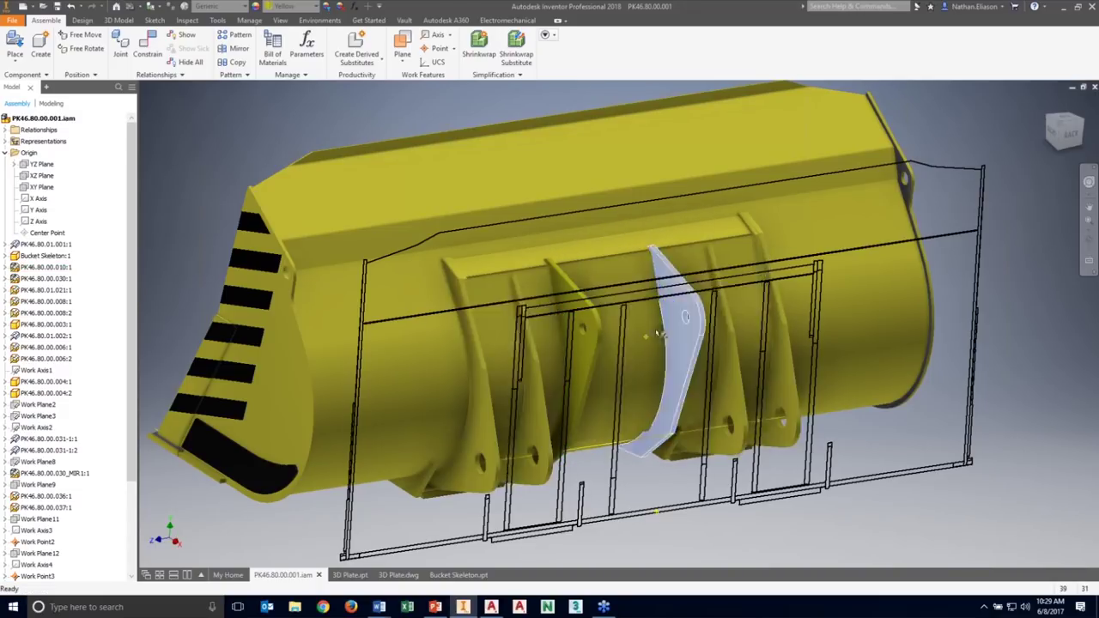
left_click(288, 121)
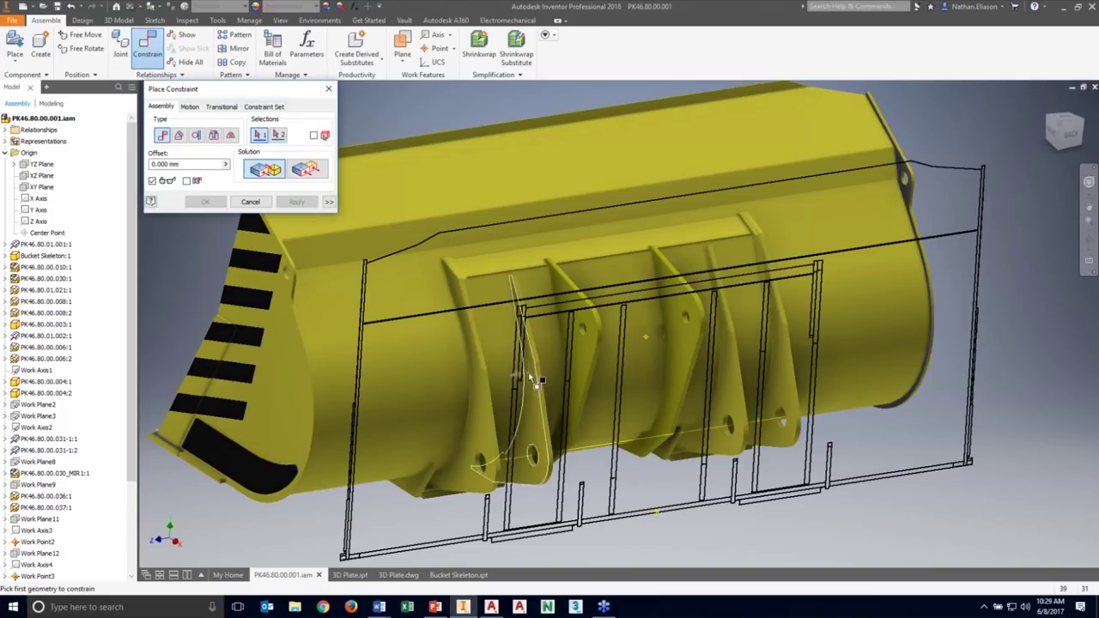
left_click(612, 406)
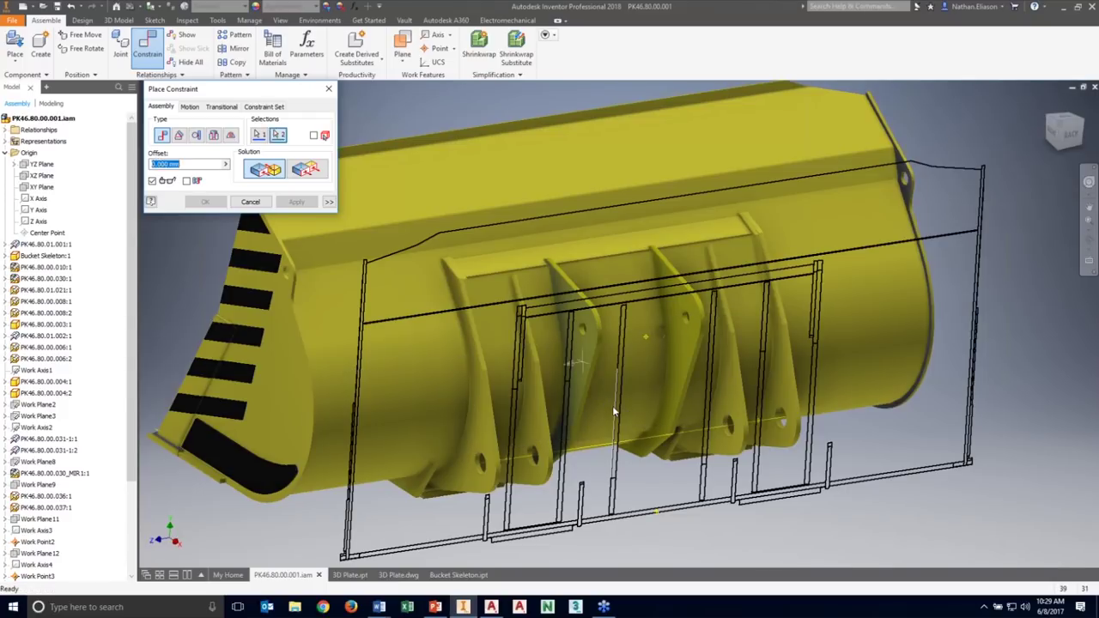
left_click(302, 203)
Mate the bracket plate face to the underlay geometry, finish, and inspect the underside.
middle_click_drag(704, 397, 696, 361, "shift")
left_click(690, 356)
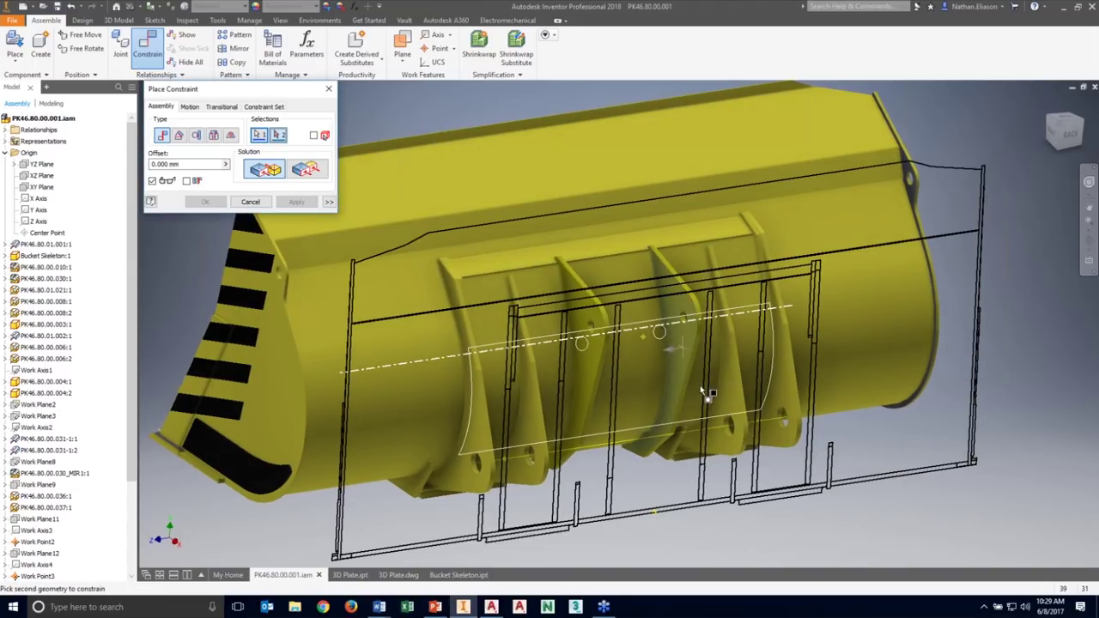
left_click(703, 385)
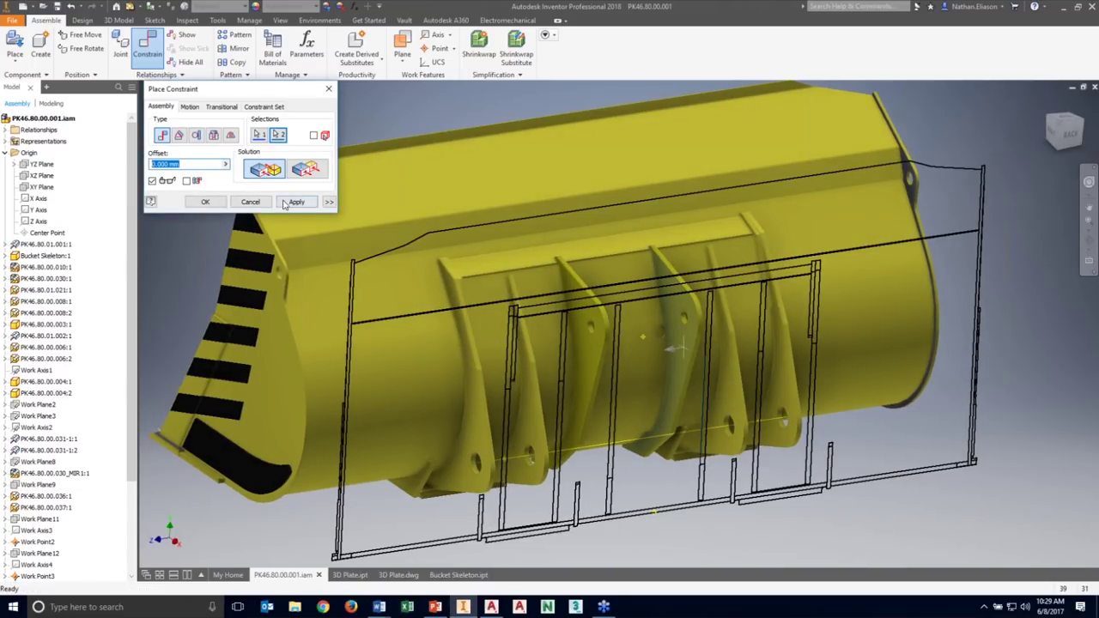
left_click(289, 202)
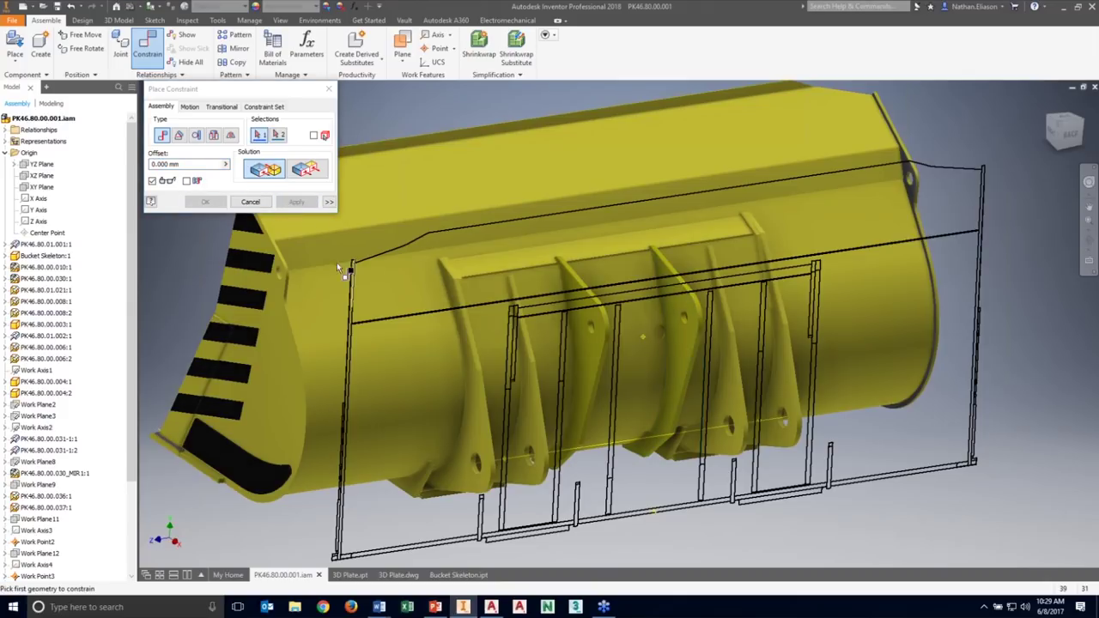
left_click(250, 202)
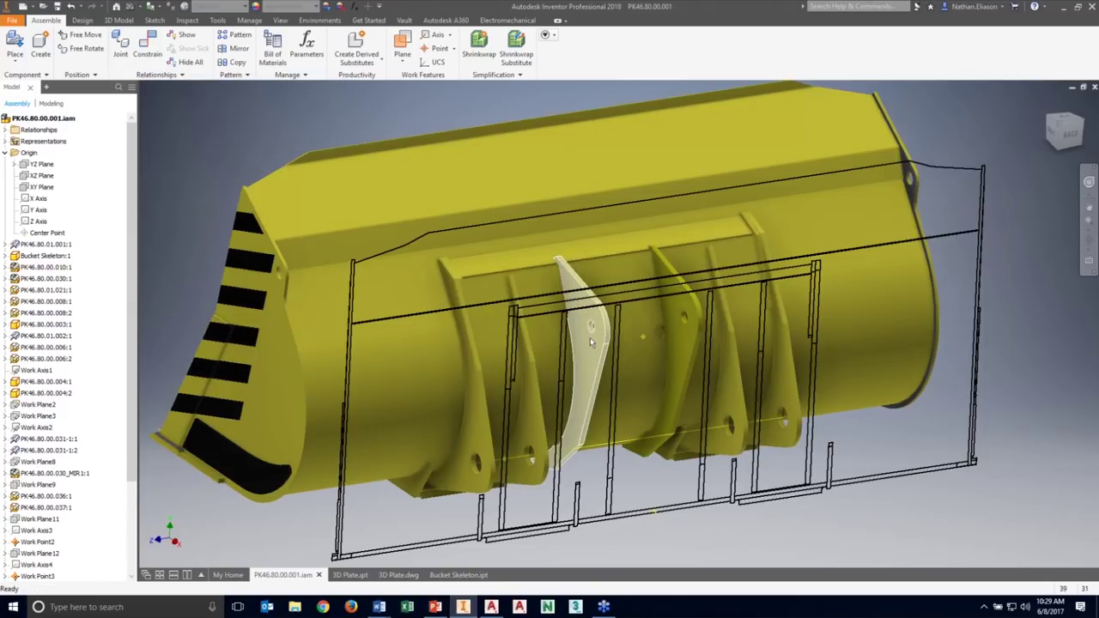
left_click(589, 336)
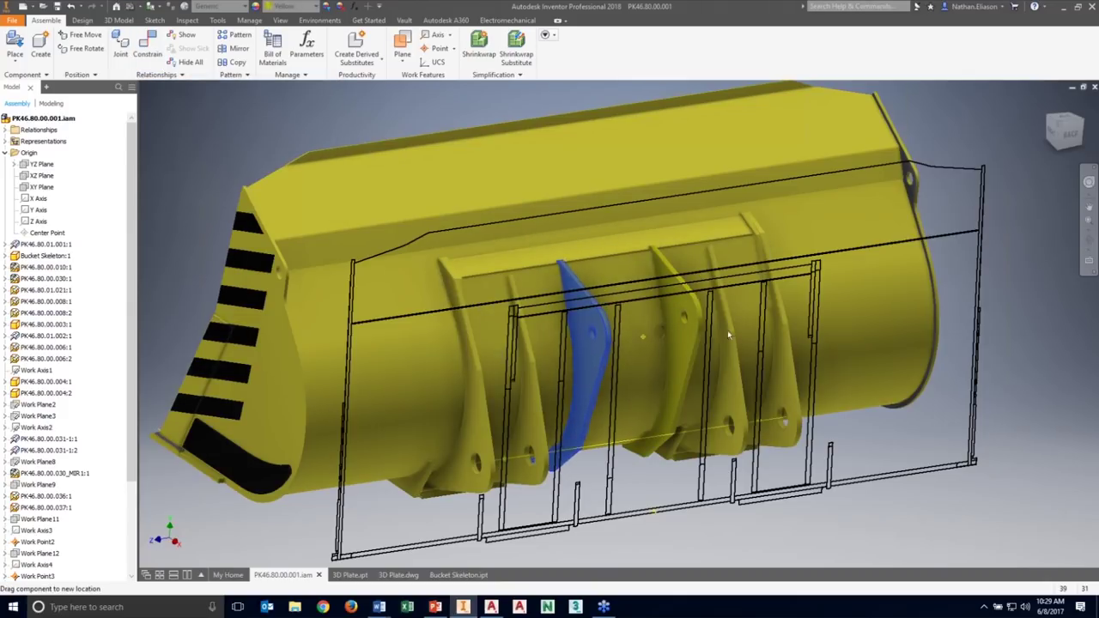
left_click(685, 348)
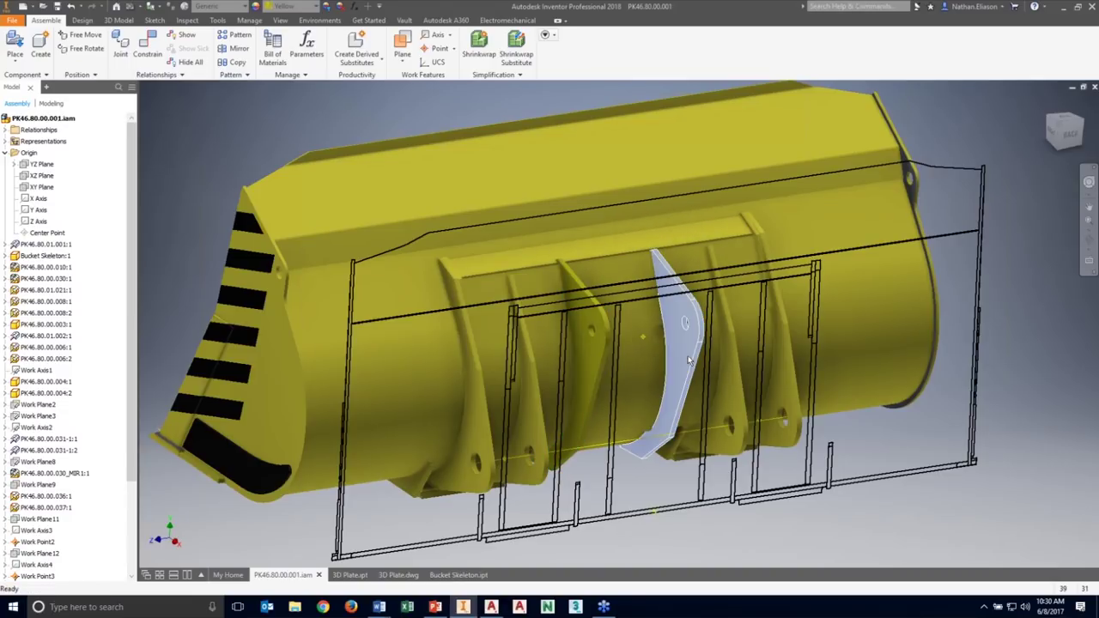
middle_click_drag(687, 361, 652, 360, "shift")
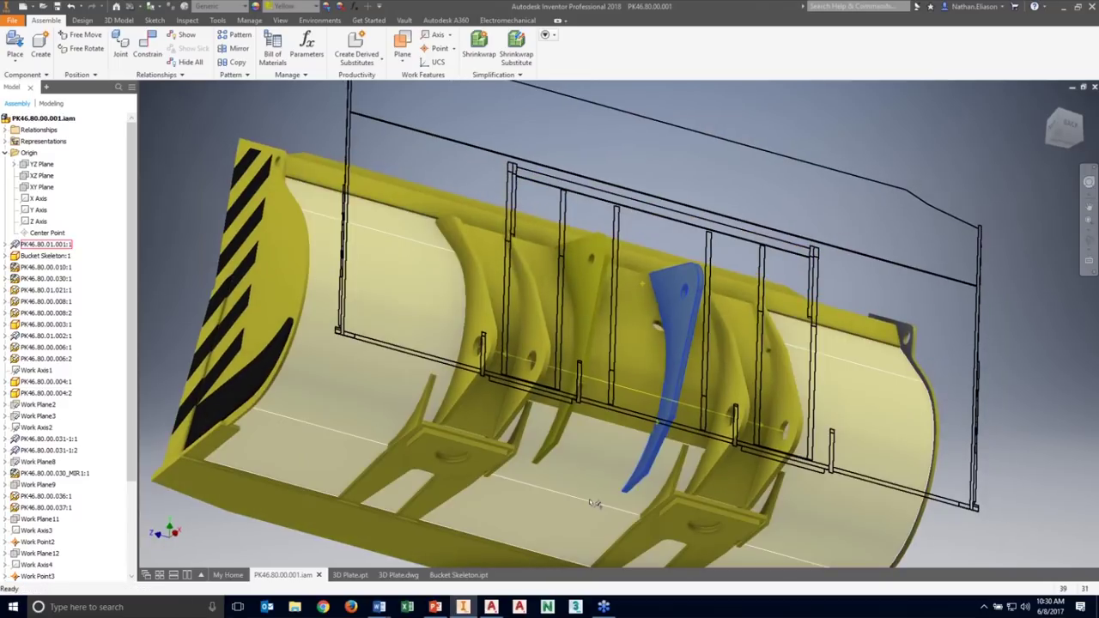
scroll(601, 343, "up", 5)
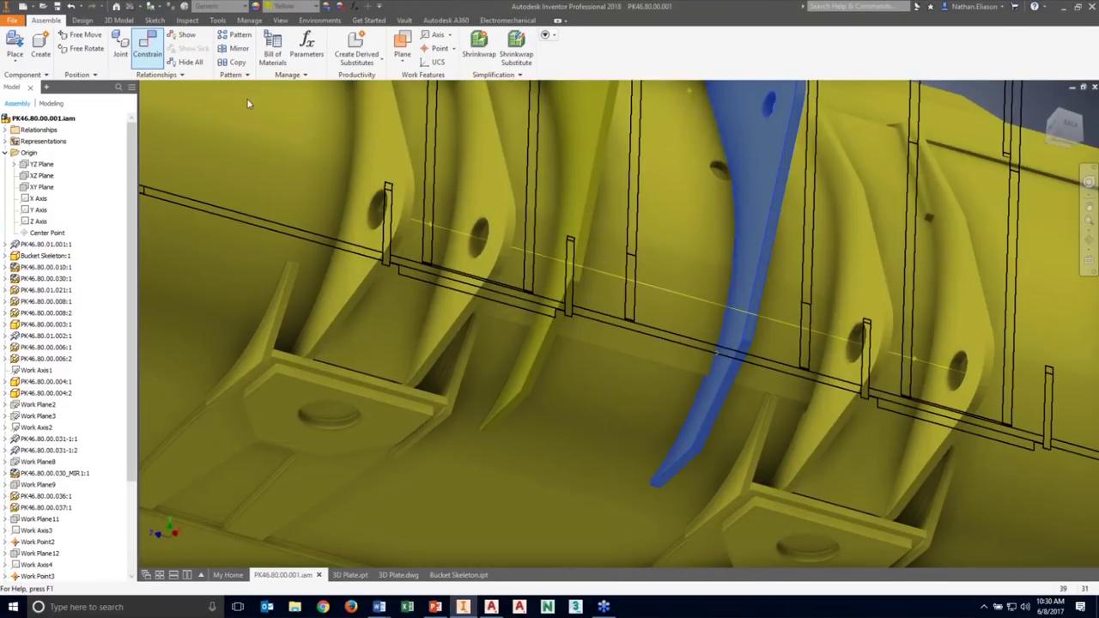
Constrain the rib's lower edge to the underlay's baseline edge.
left_click(141, 48)
left_click(516, 401)
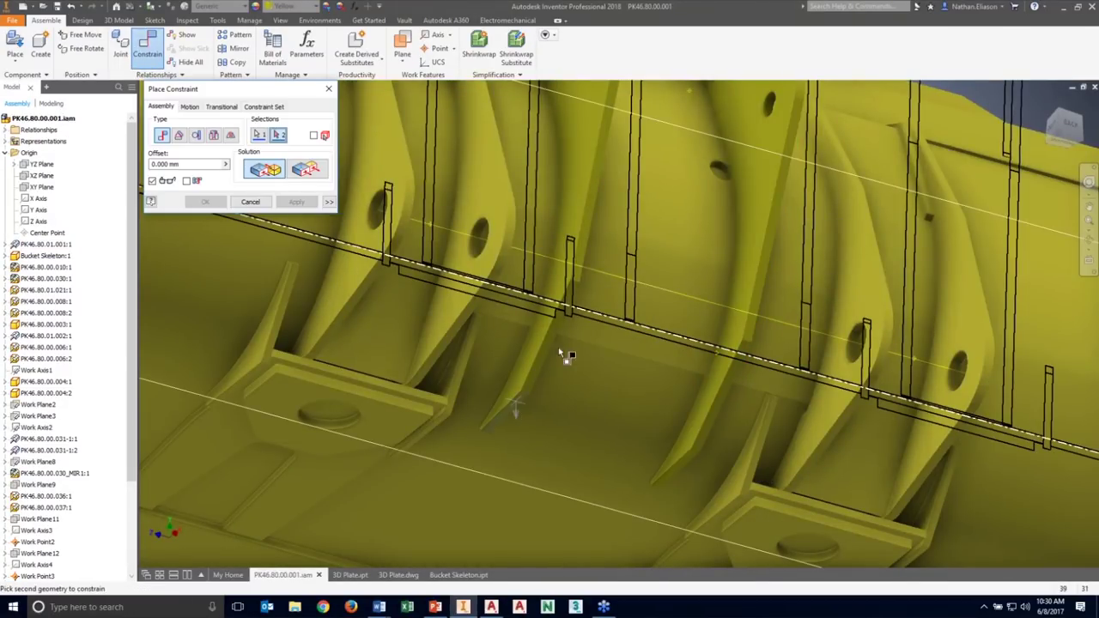
scroll(635, 324, "up", 3)
left_click(630, 319)
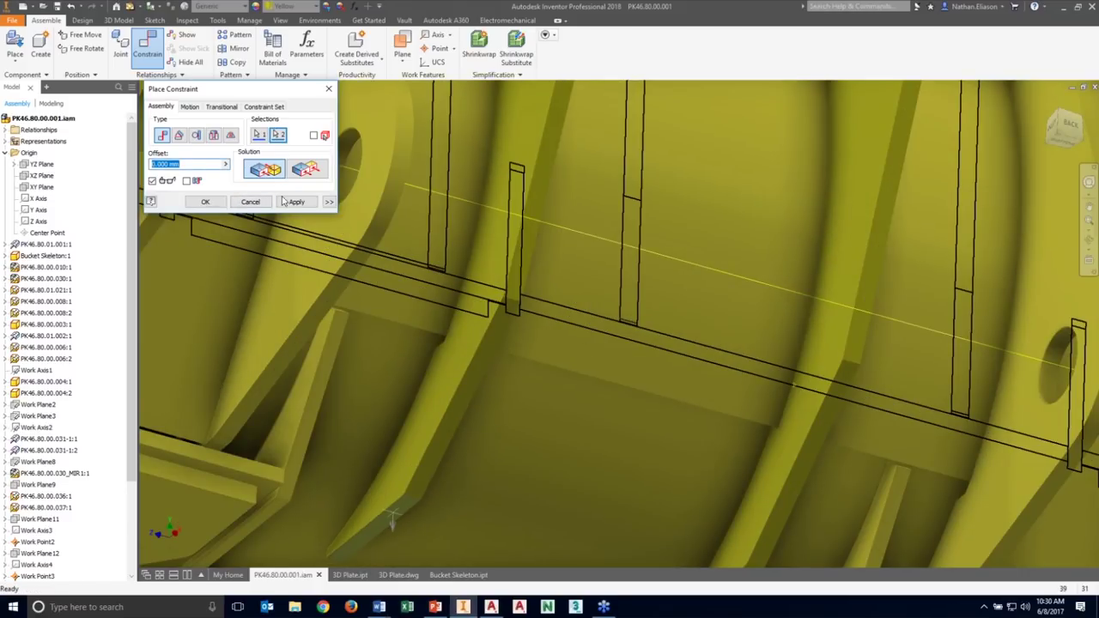
left_click(292, 200)
Constrain a second rib edge to its matching underlay edge, then return to the Home view.
left_click(686, 450)
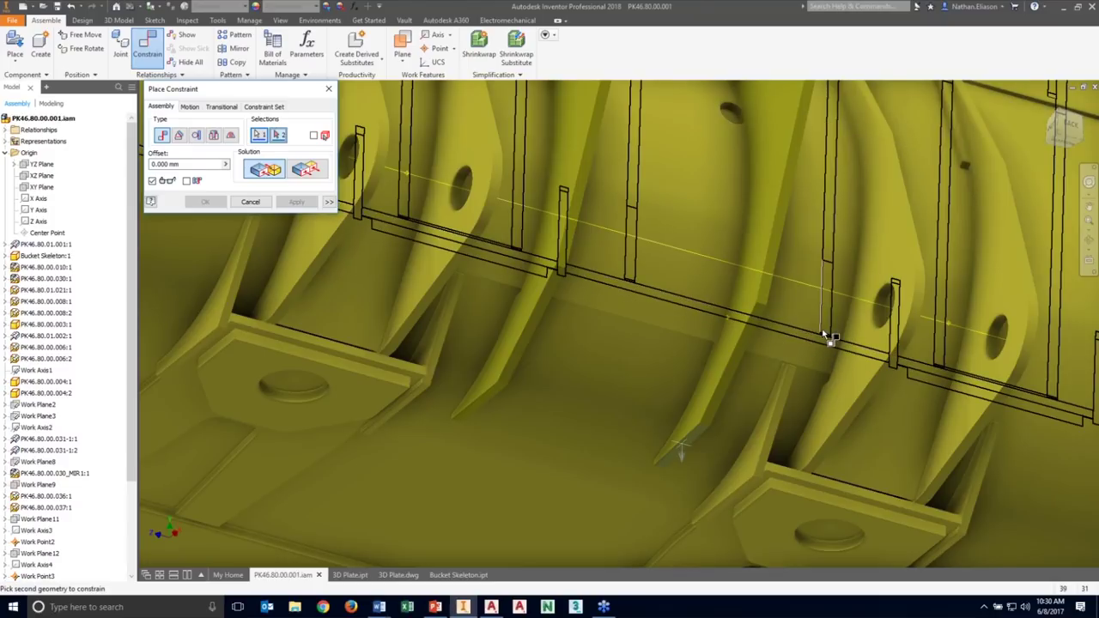
scroll(829, 338, "up", 3)
left_click(833, 343)
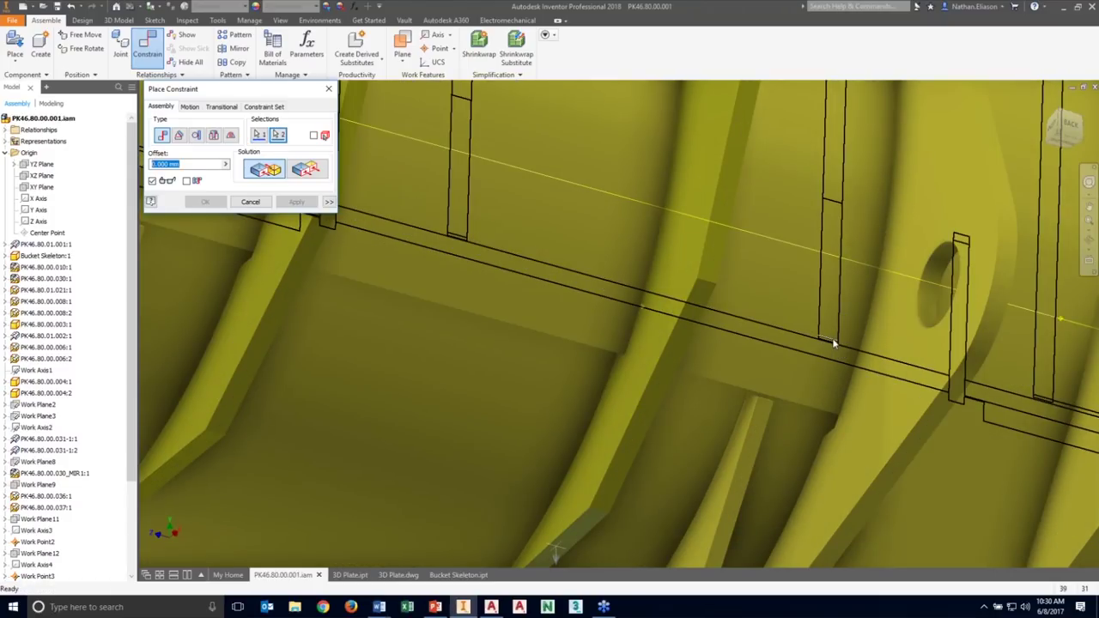
left_click(297, 204)
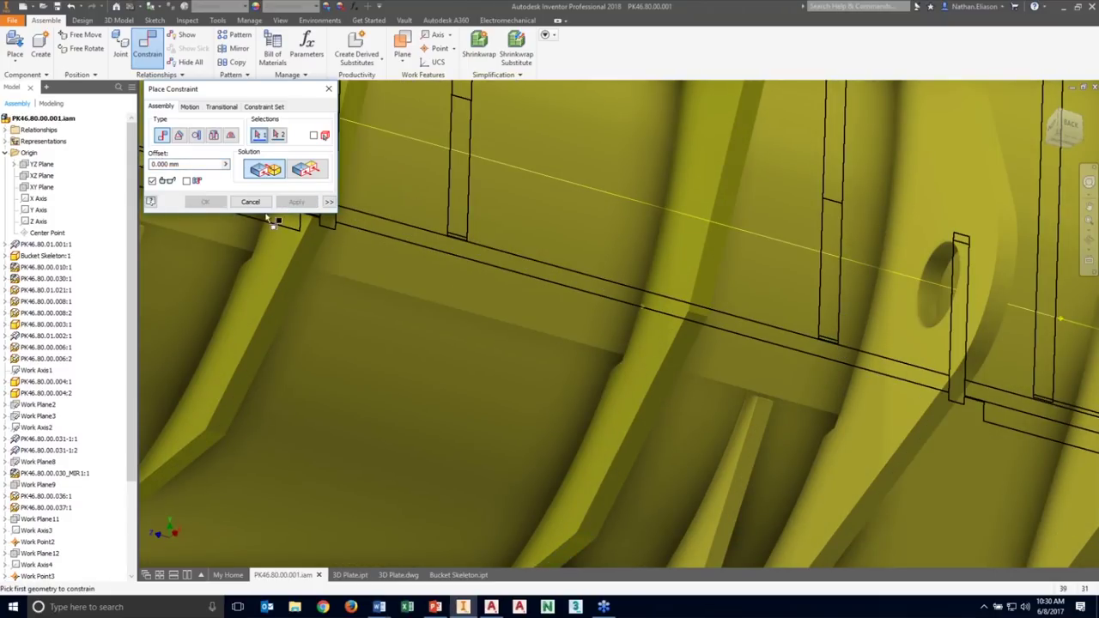
left_click(250, 203)
key("F6")
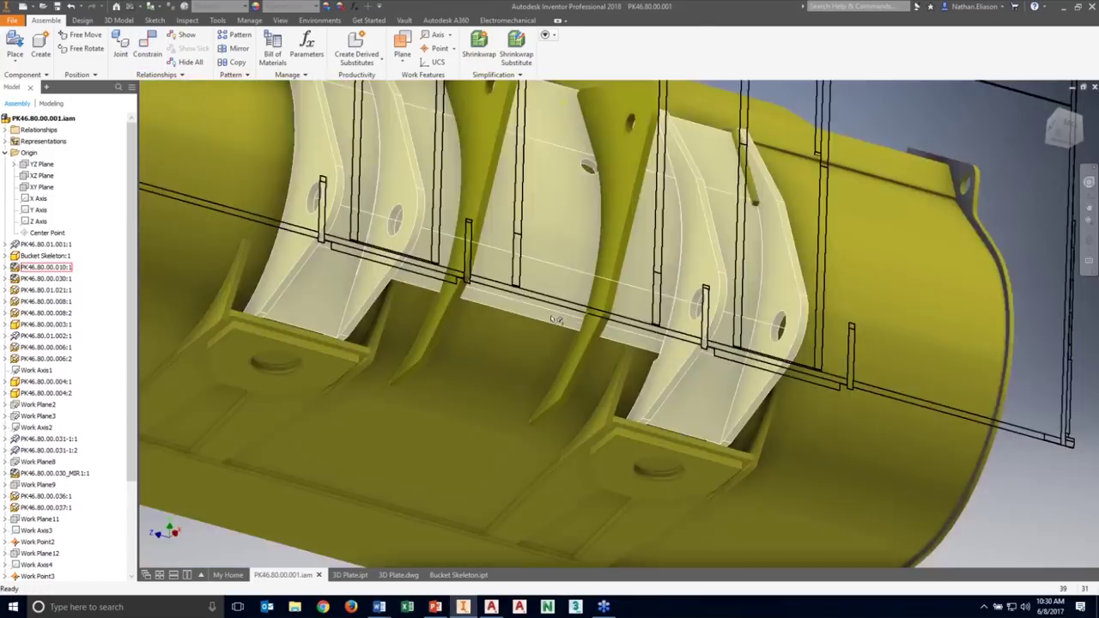
left_click(1069, 128)
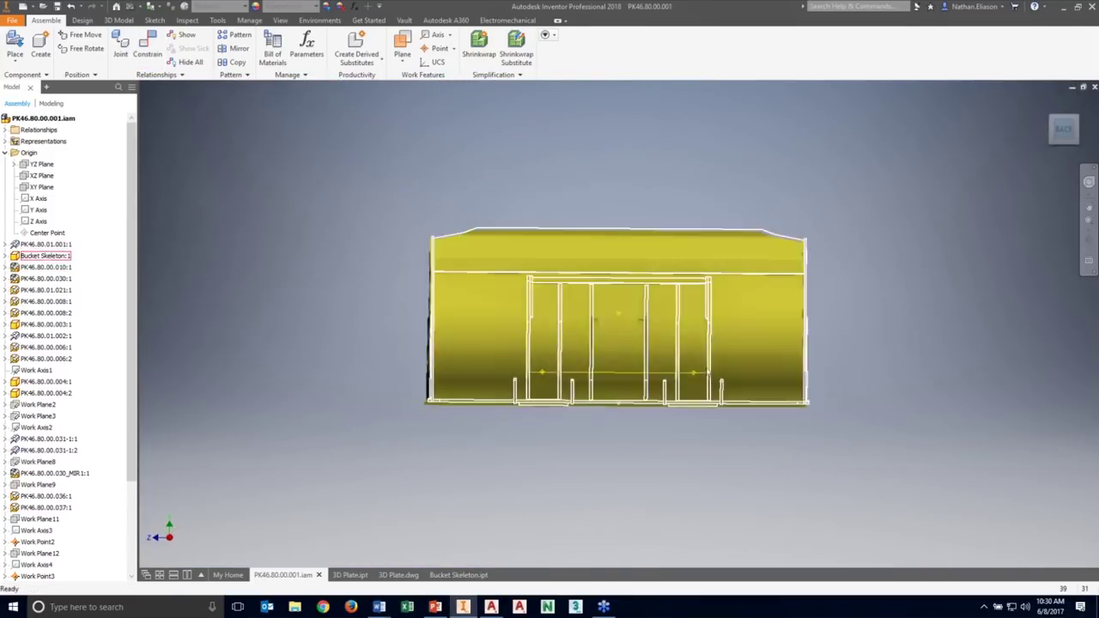
mouse_move(650, 389)
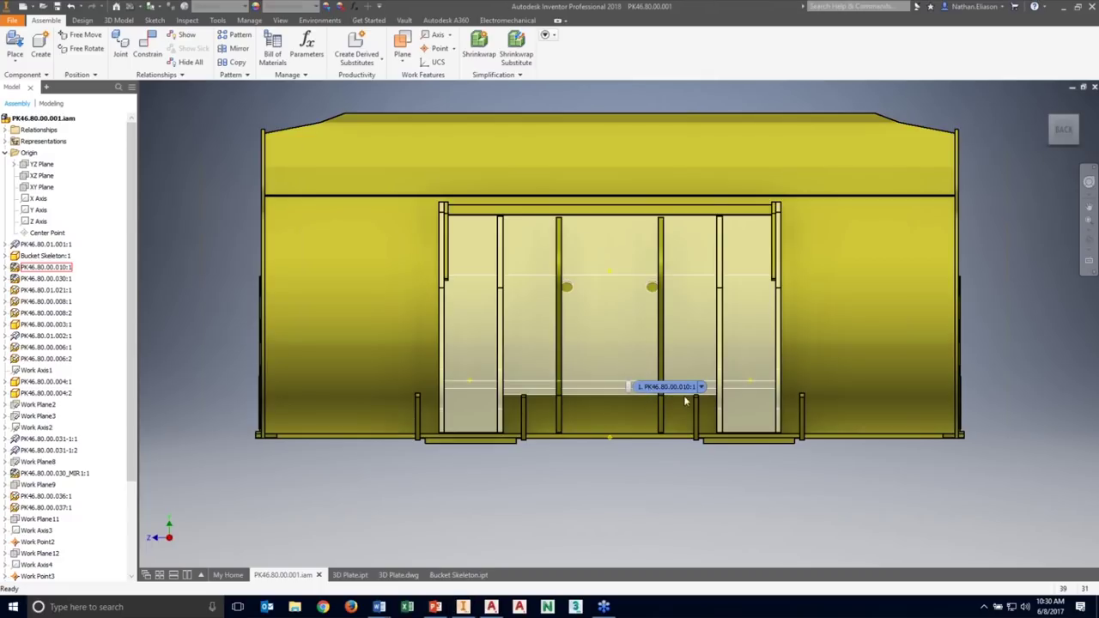
key("F6")
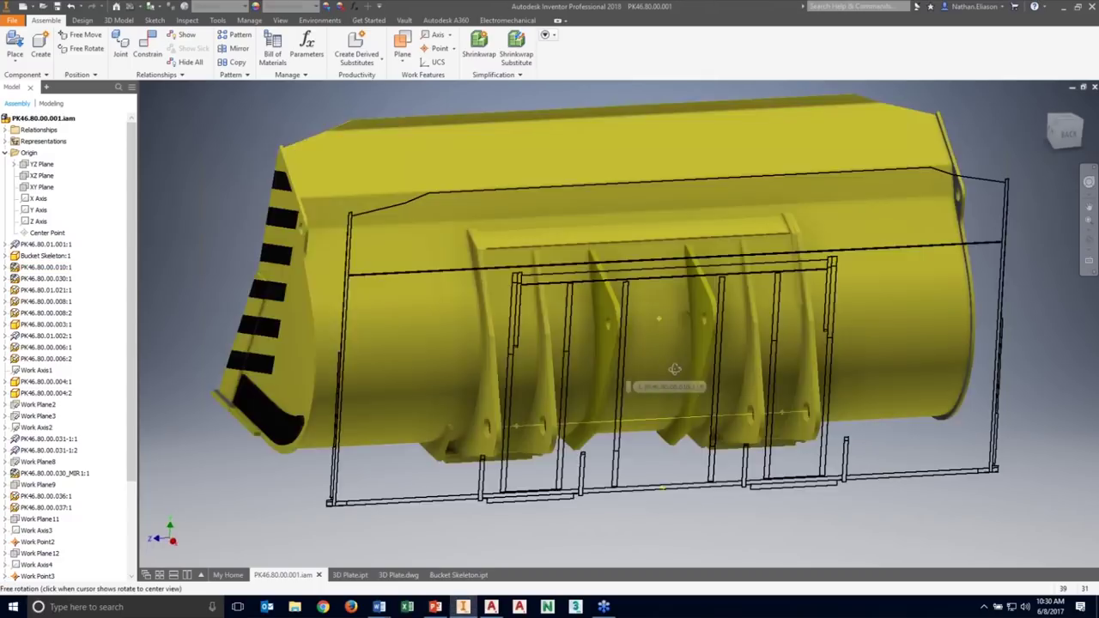
left_click_drag(642, 361, 520, 330)
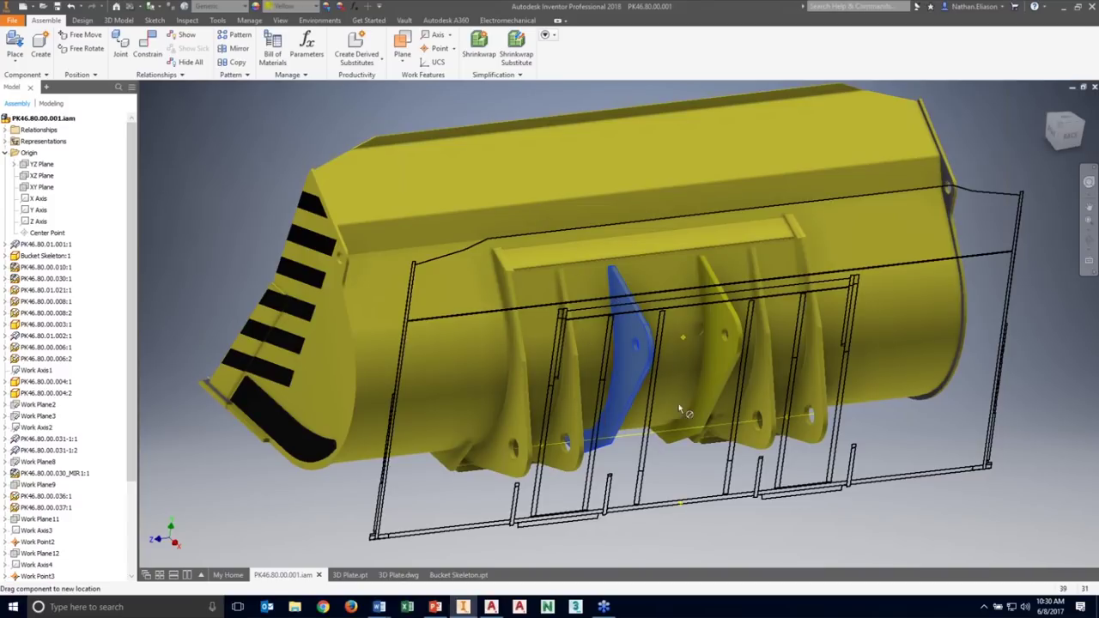
left_click_drag(678, 309, 902, 545)
left_click(863, 529)
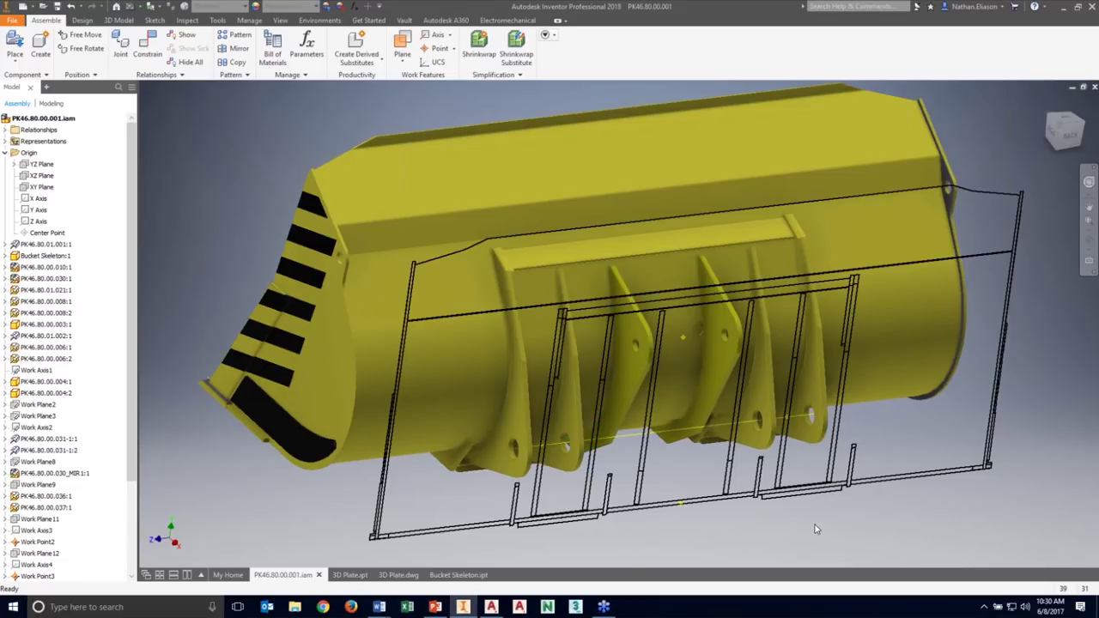
mouse_move(132, 258)
left_mouse_down()
mouse_move(137, 358)
mouse_move(142, 242)
left_mouse_up()
Open the Bucket Skeleton's Bucket Underlay.dwg in AutoCAD and bring that drawing forward.
left_click(455, 574)
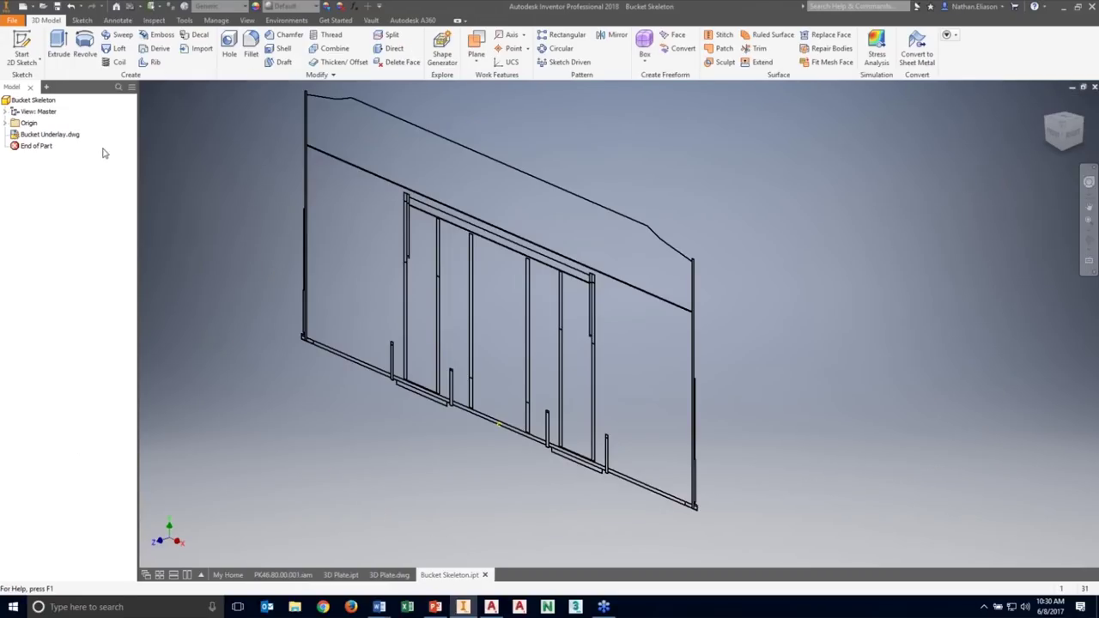
right_click(55, 135)
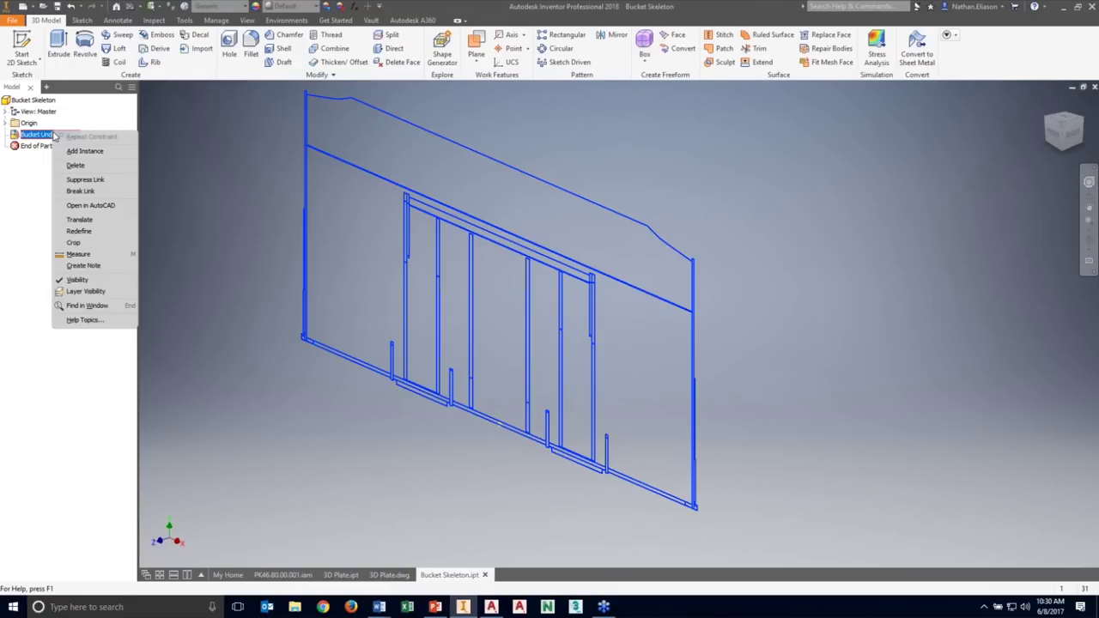
left_click(102, 206)
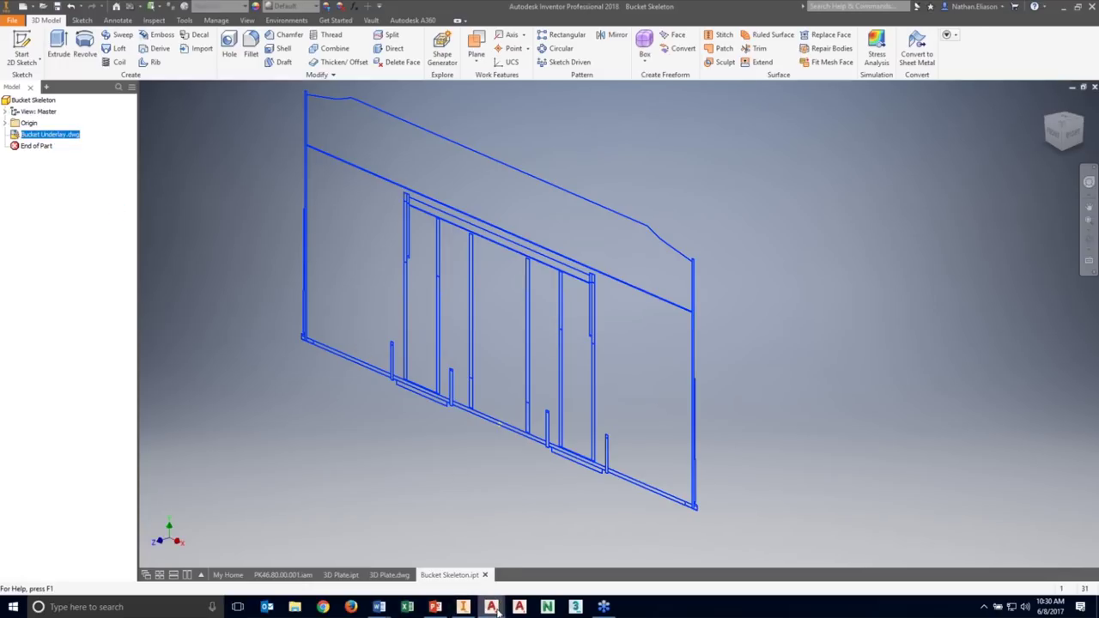
mouse_move(492, 605)
left_click(540, 571)
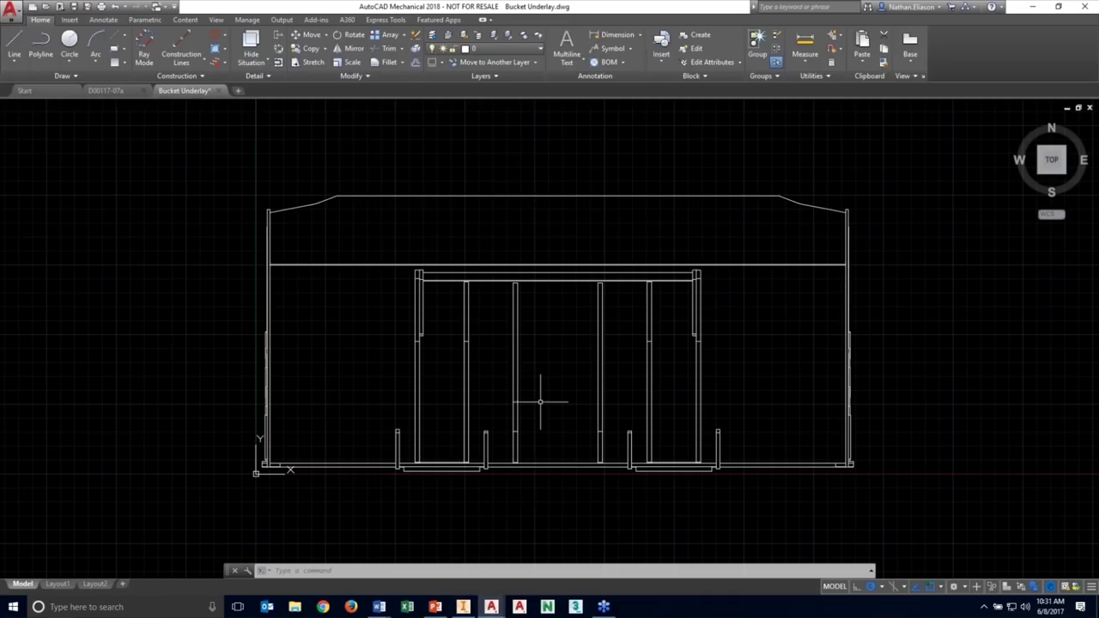
Move the middle vertical rib line 80 units to the right.
scroll(542, 397, "up", 2)
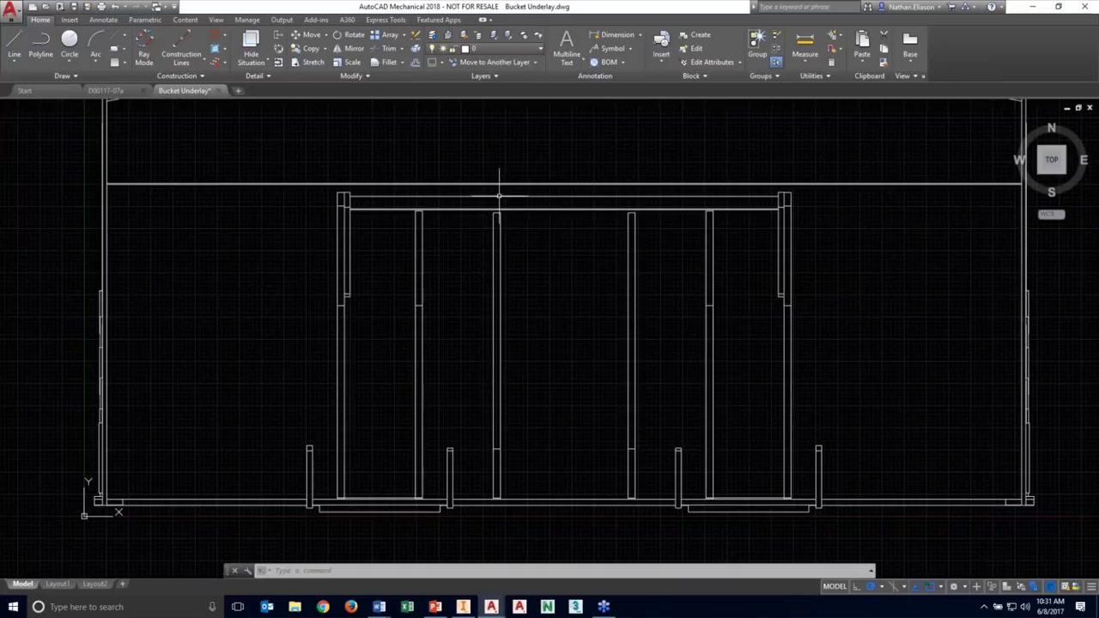
left_click(480, 165)
left_click(516, 522)
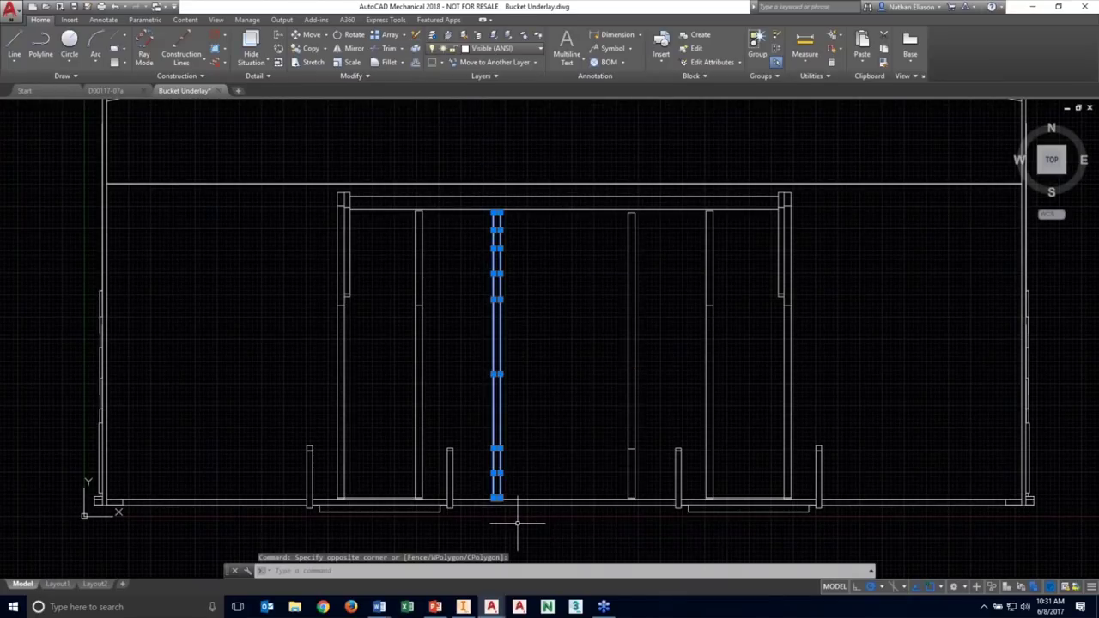
type("move")
key("Return")
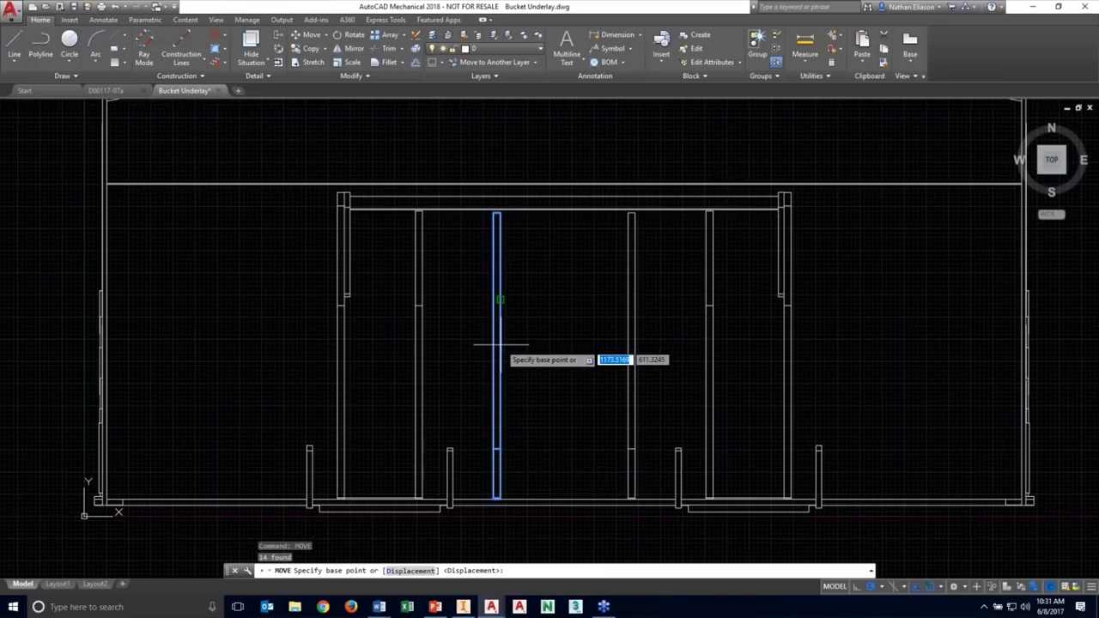
left_click(499, 300)
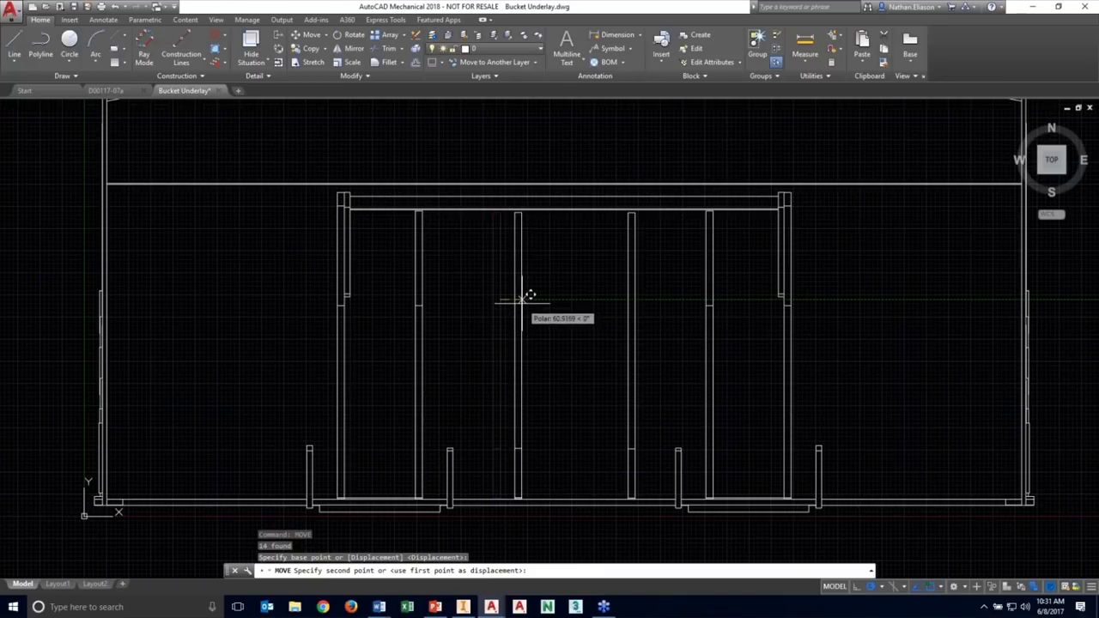
type("80")
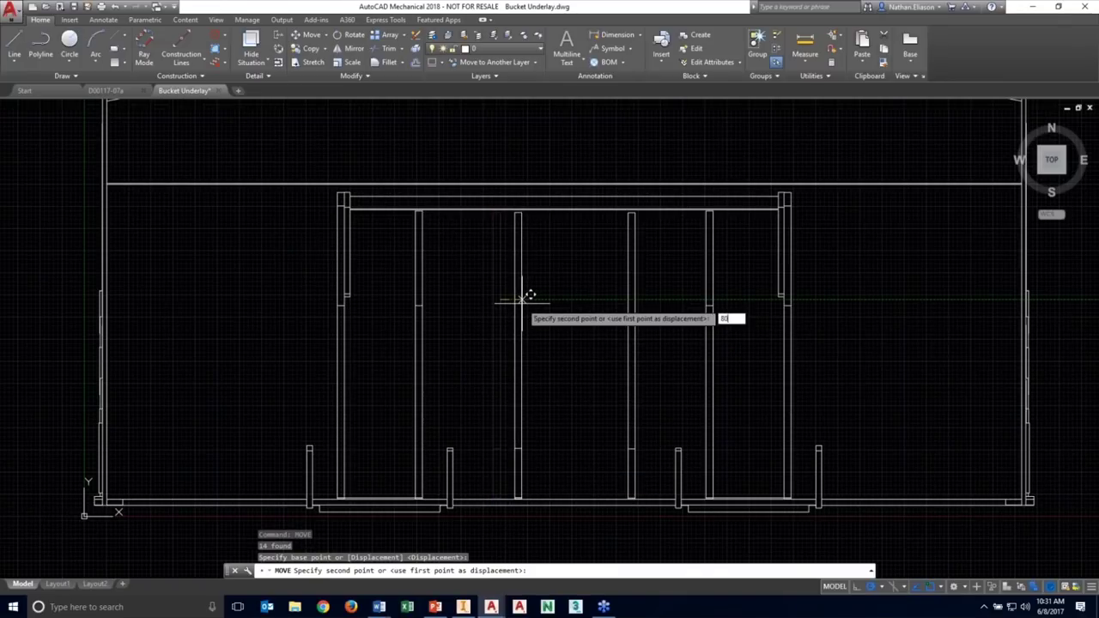
key("Return")
Move the other rib line 80 units to the left and save the drawing.
left_click(599, 155)
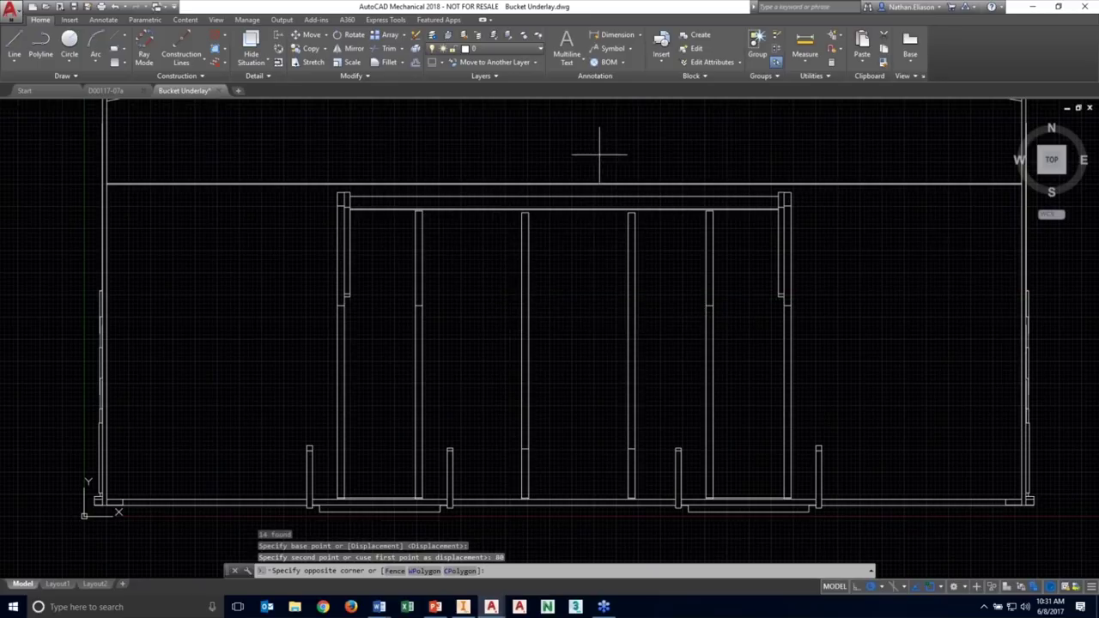
left_click(644, 530)
type("mo")
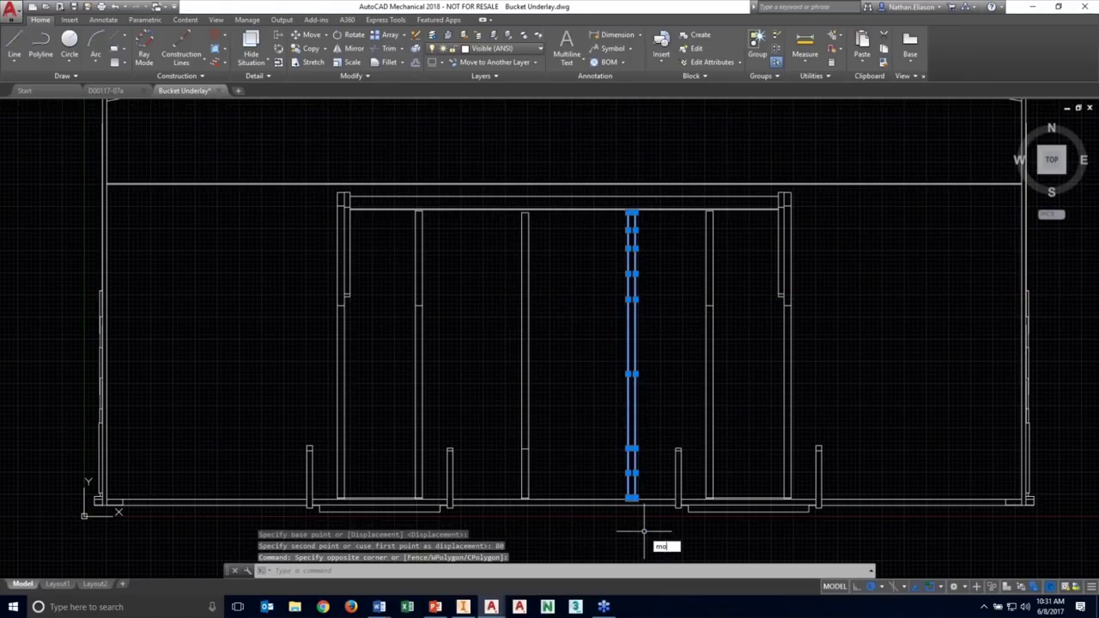
type("ve")
key("Return")
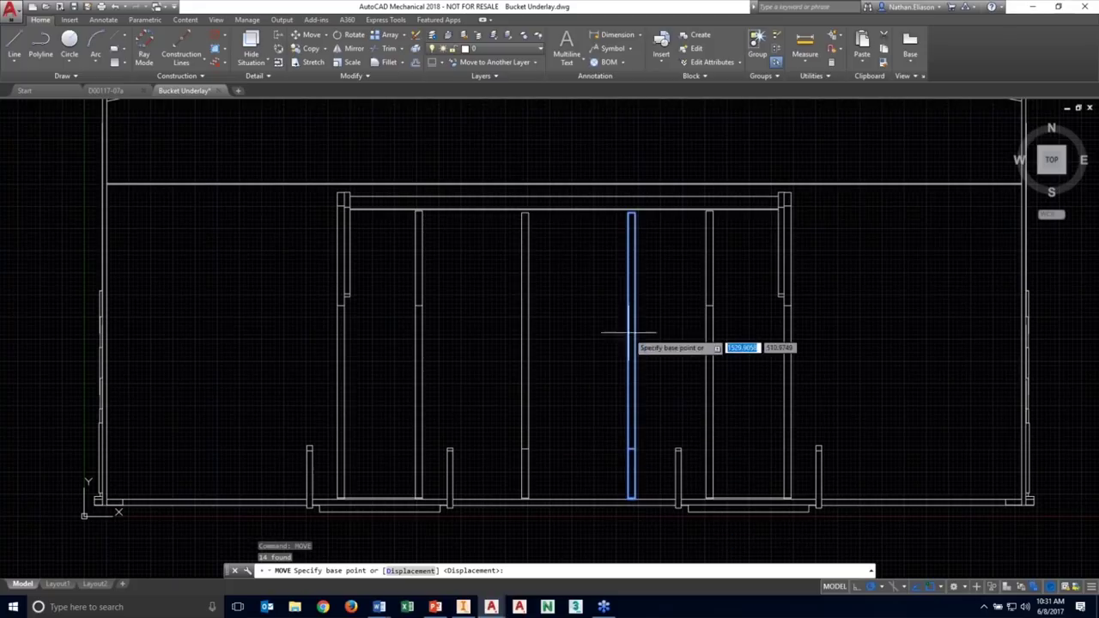
left_click(627, 319)
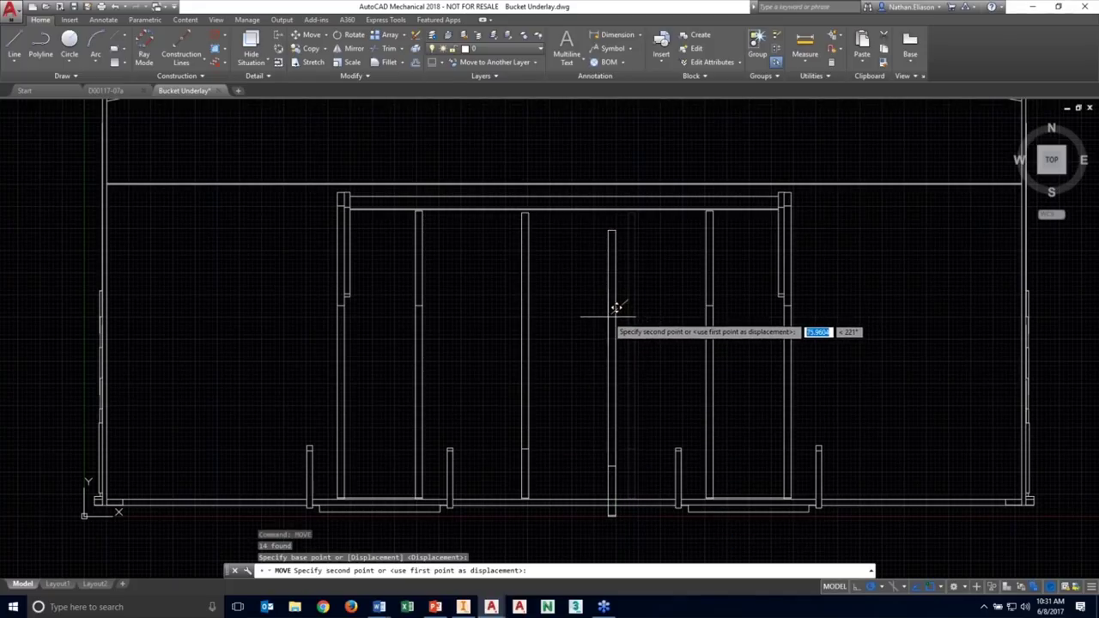
type("80")
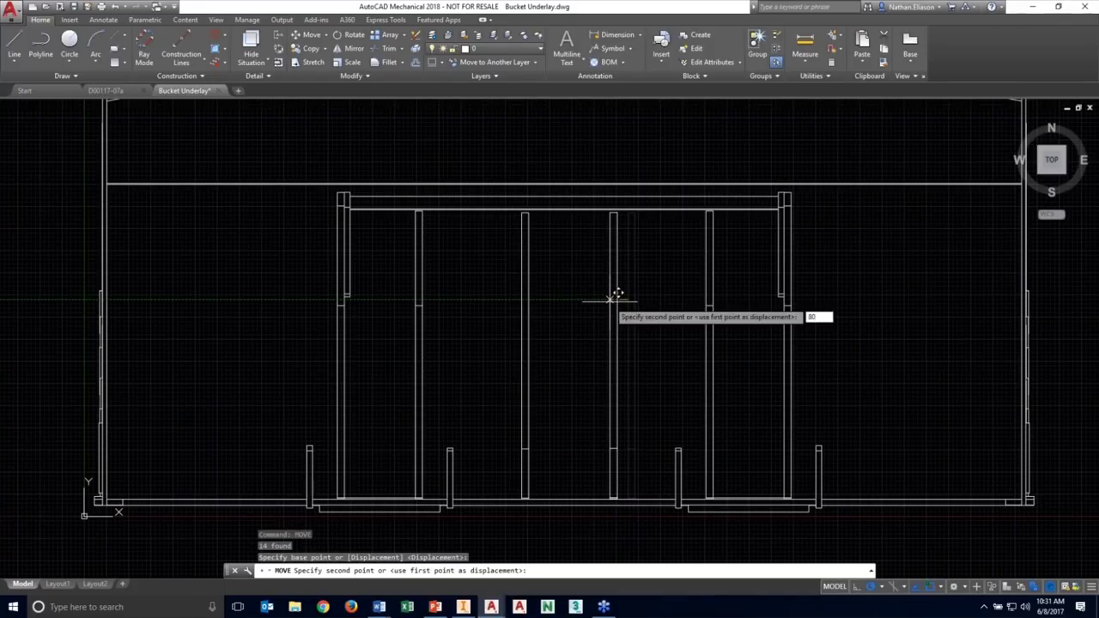
key("Return")
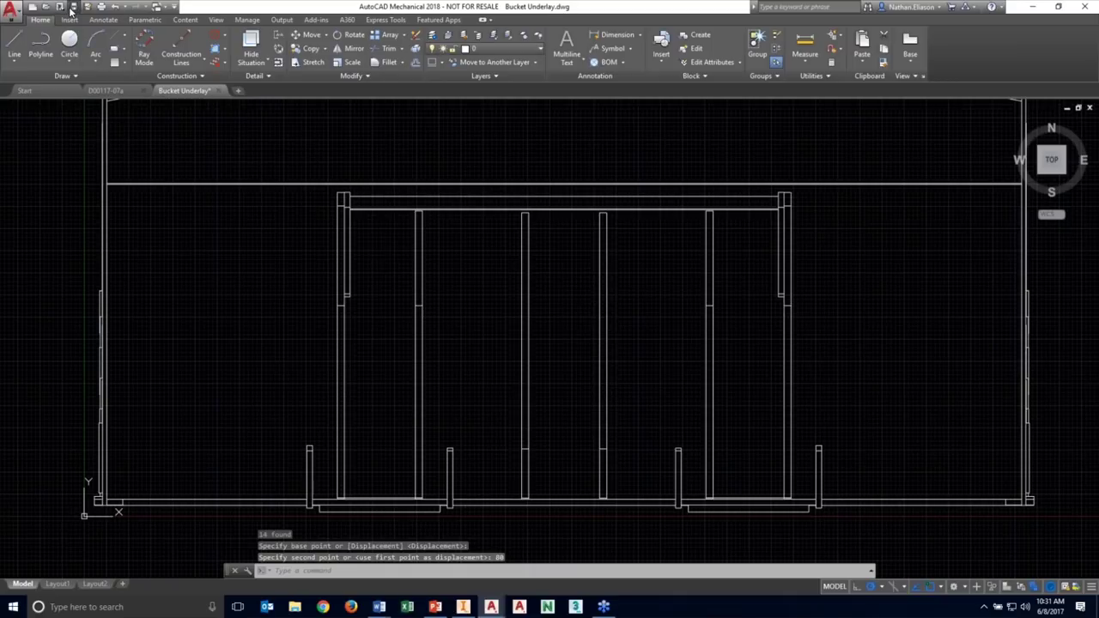
key("ctrl+s")
Update the Bucket Skeleton's Bucket Underlay.dwg in Inventor, then switch to the PK46.80.00.001.iam assembly.
left_click(464, 608)
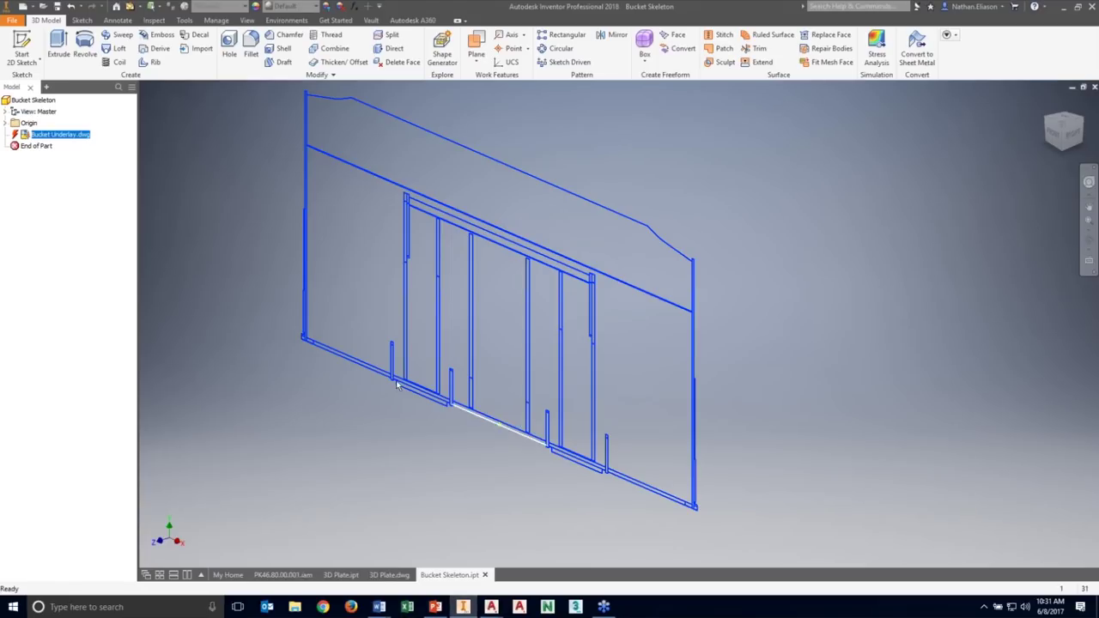
left_click(57, 135)
middle_click_drag(504, 340, 571, 357)
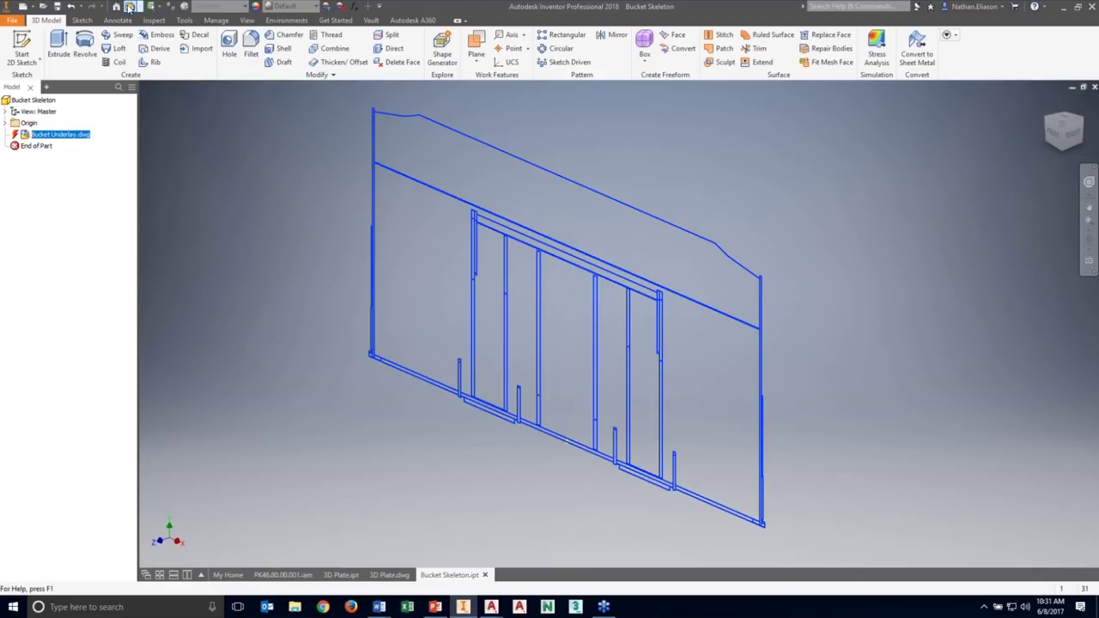
left_click(278, 282)
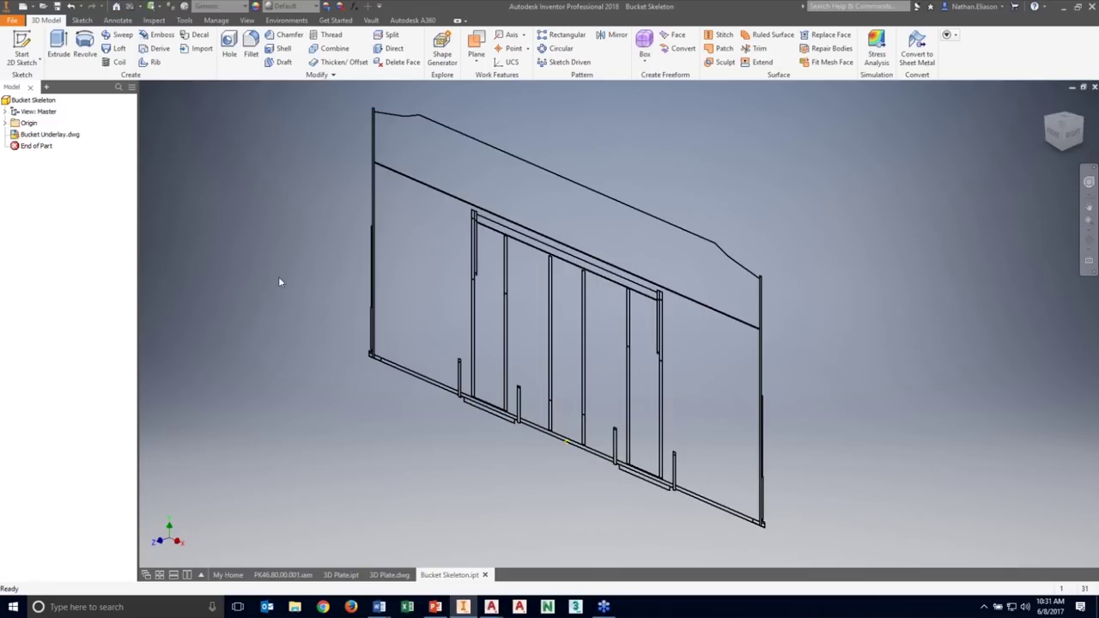
left_click(282, 574)
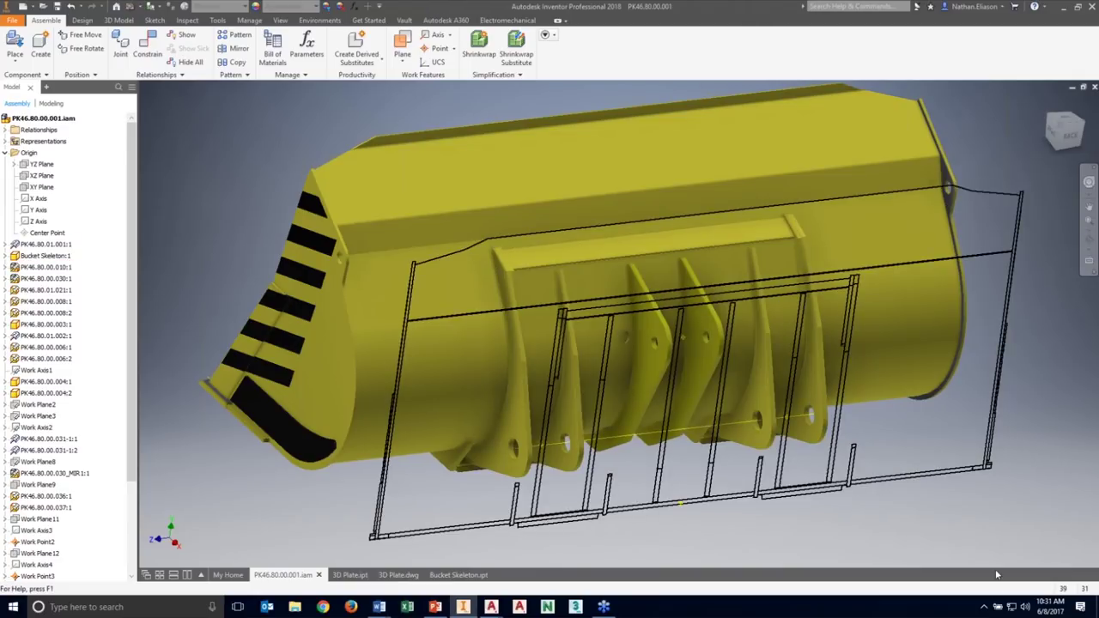
Turn off visibility of Bucket Skeleton:1 so only the yellow bucket shows.
left_click(1070, 137)
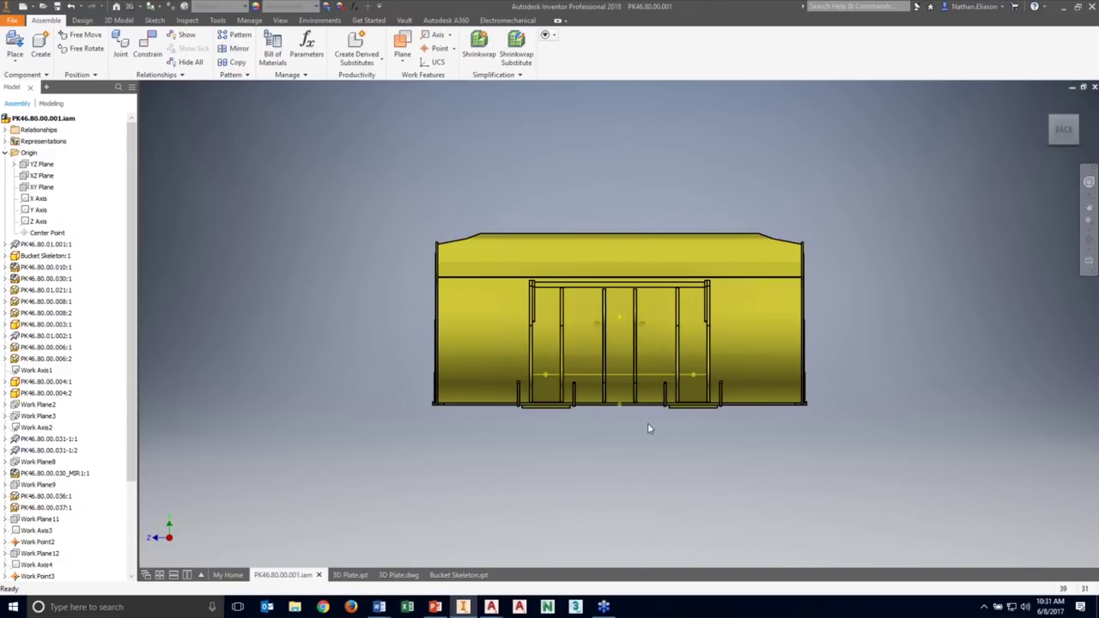
middle_click_drag(648, 422, 705, 452, "shift")
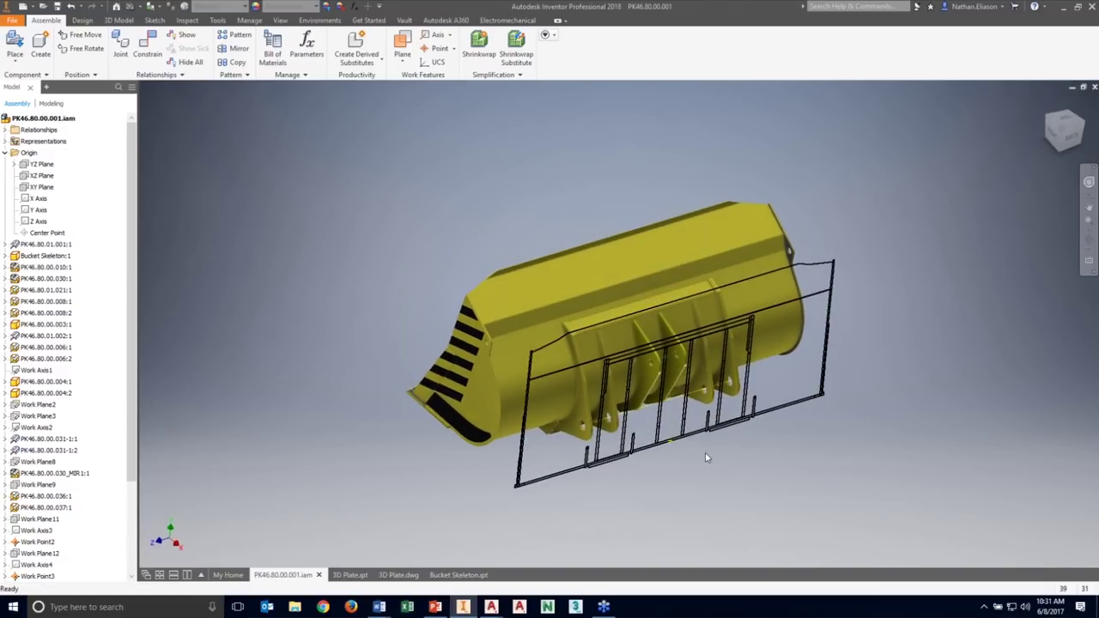
right_click(57, 256)
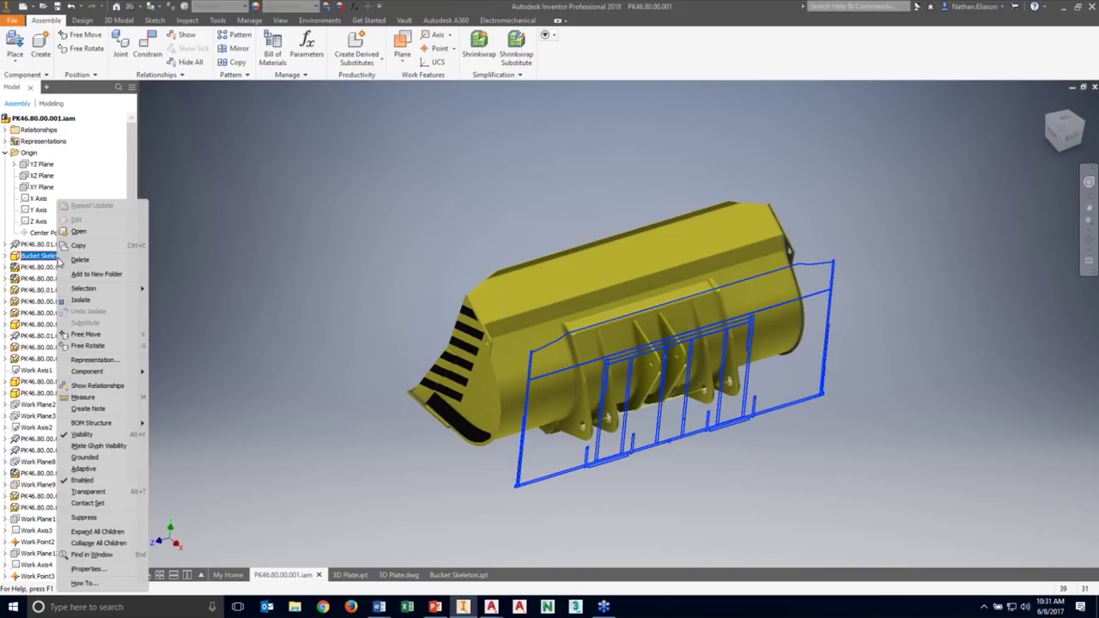
left_click(81, 435)
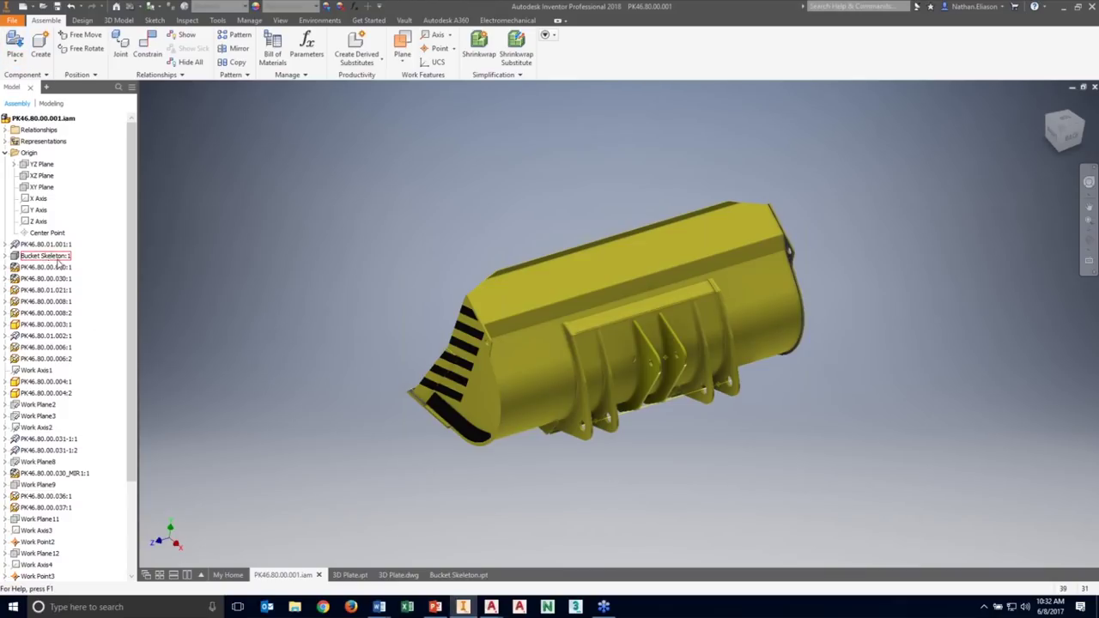
Browse AutoCAD DWG files in the AutoCAD folder without placing any, then show the PowerPoint slide.
left_click(17, 41)
left_click(564, 435)
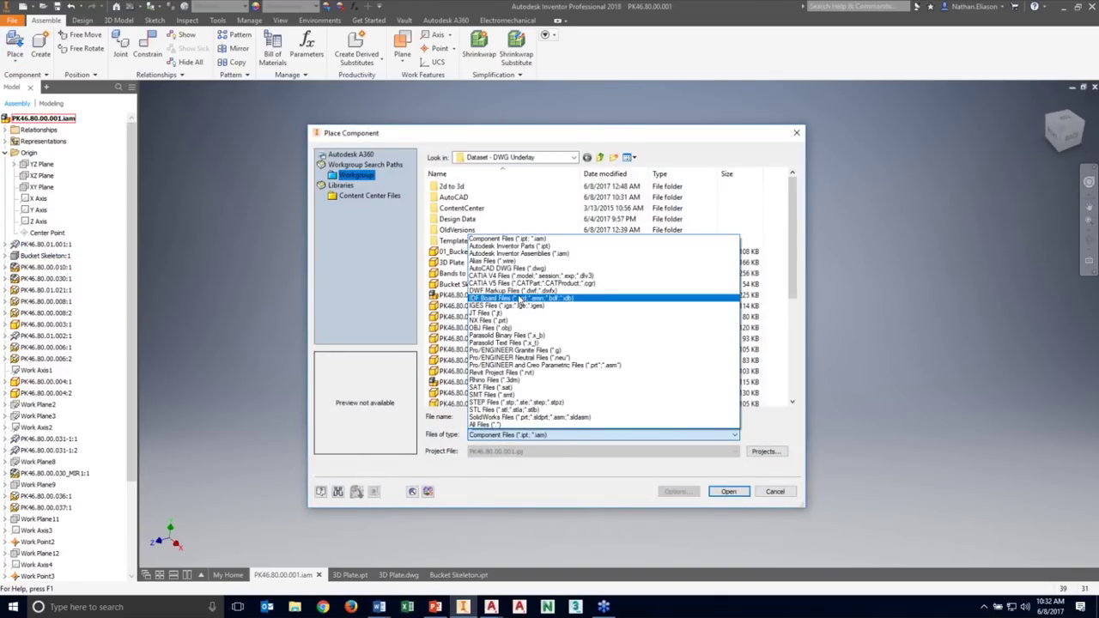
left_click(509, 270)
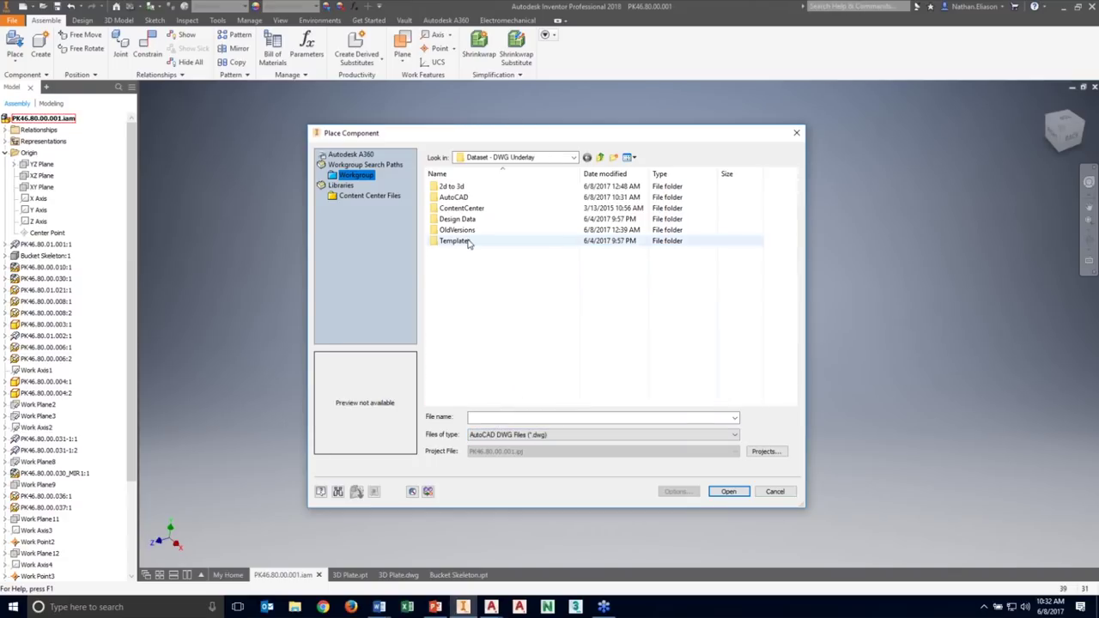
left_click(475, 198)
double_click(475, 199)
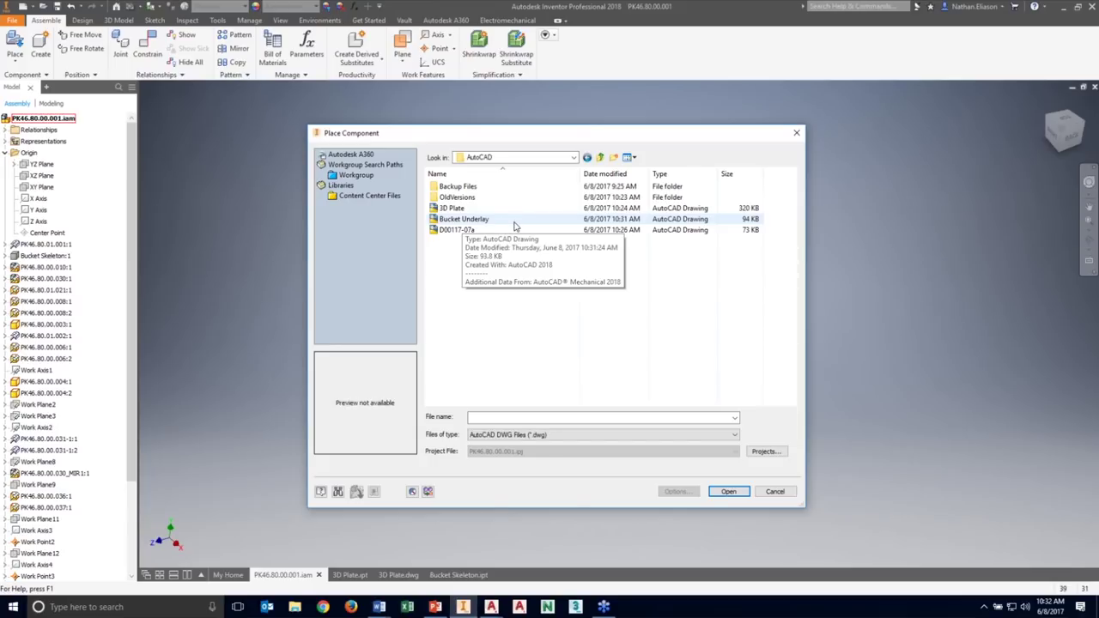
left_click(774, 491)
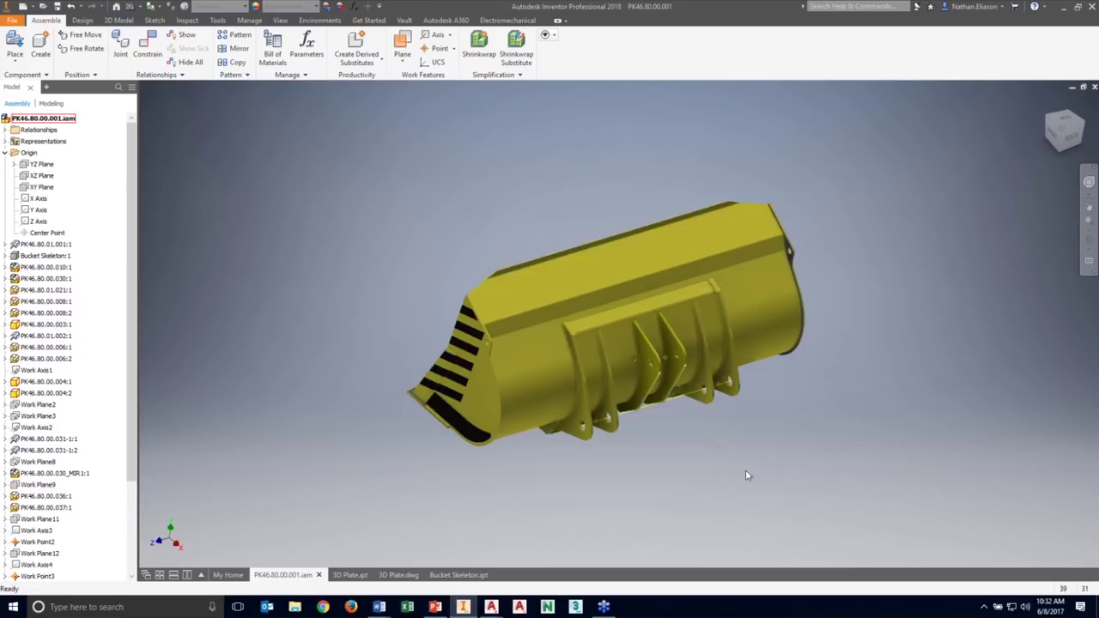
left_click(438, 606)
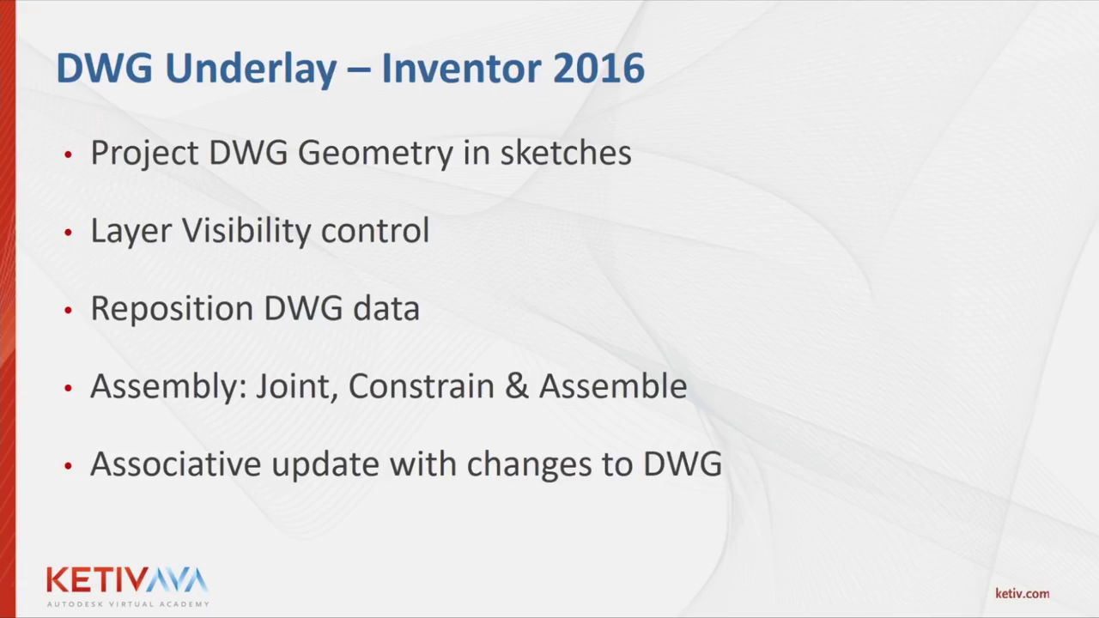